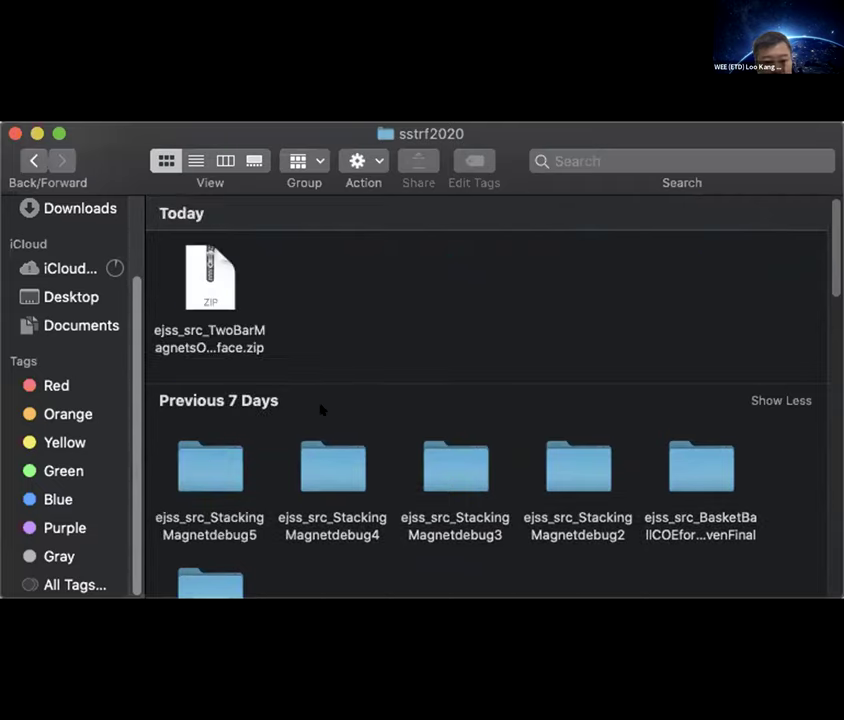
Extract the ejss_src_TwoBarMagnetsOnALevelledSurface.zip archive in the sstrf2020 folder and check the extracted folder's full name
click(201, 288)
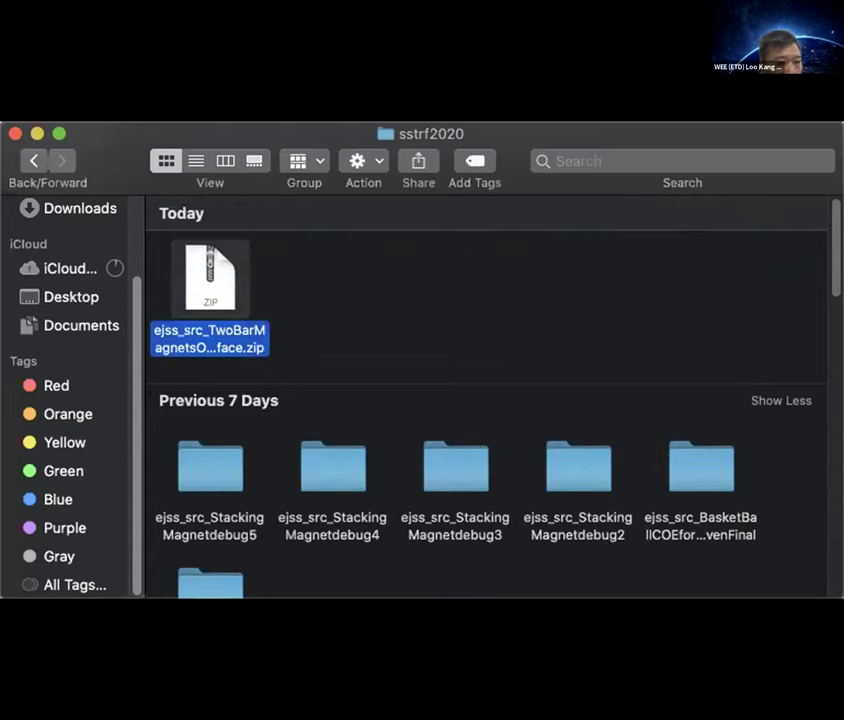
double_click(196, 272)
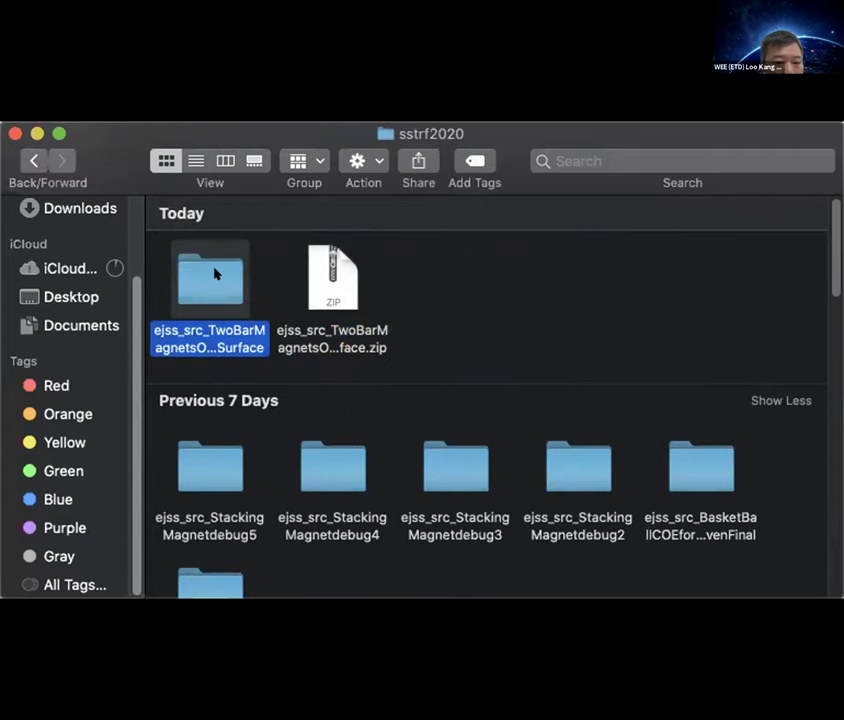
click(354, 267)
click(182, 328)
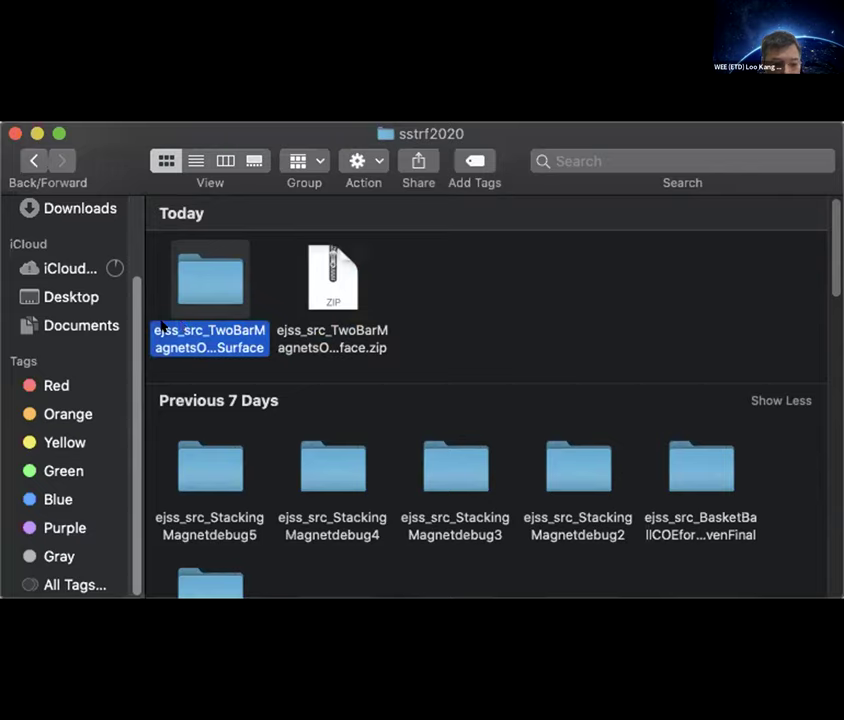
click(165, 325)
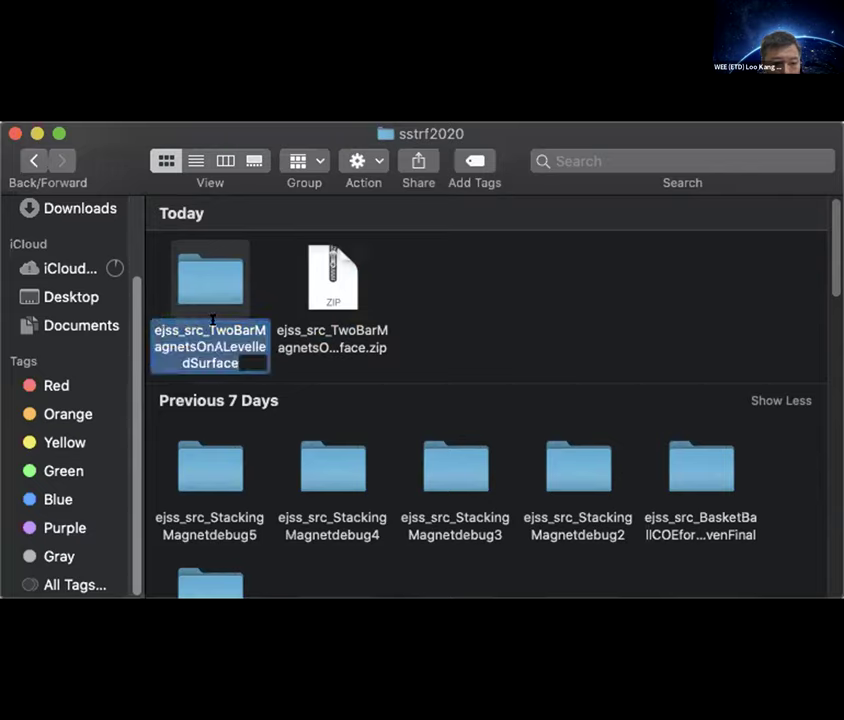
click(217, 272)
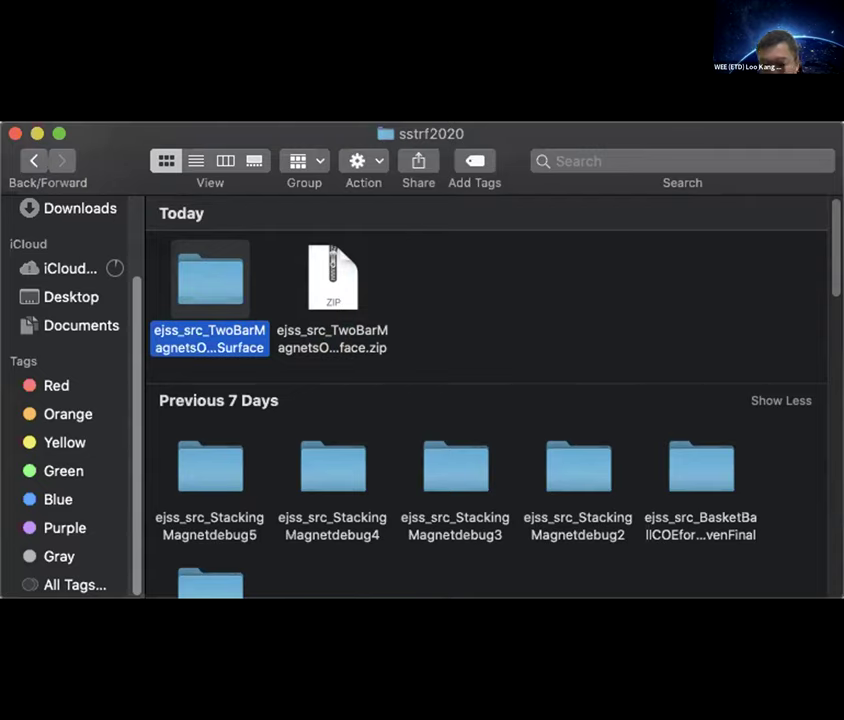
click(392, 217)
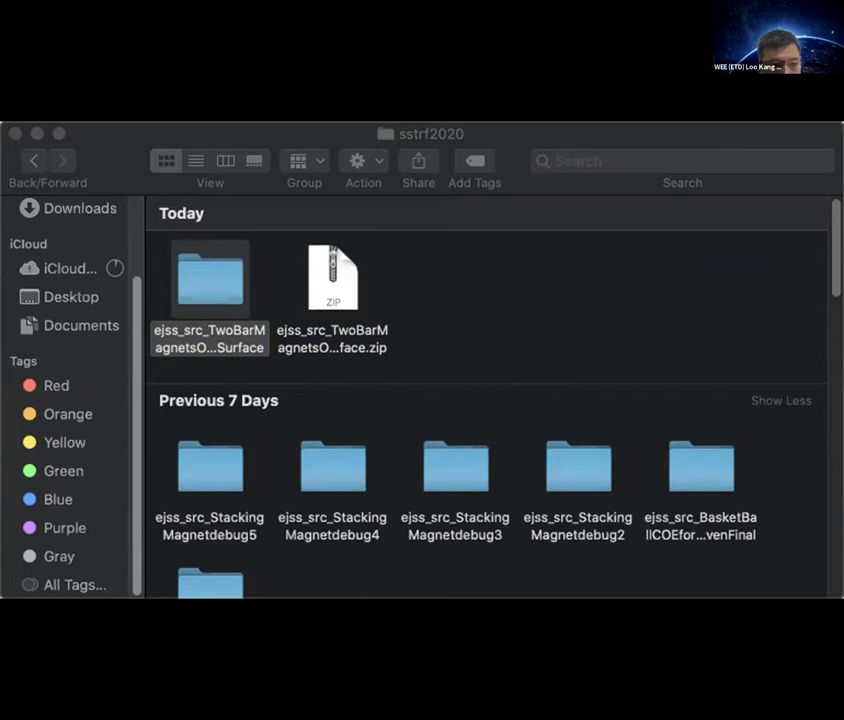
Switch to EjsS, save the current model and open TwoBarMagnetsOnALevelledSurface.ejss from its extracted source folder in sstrf2020
key(super+Tab)
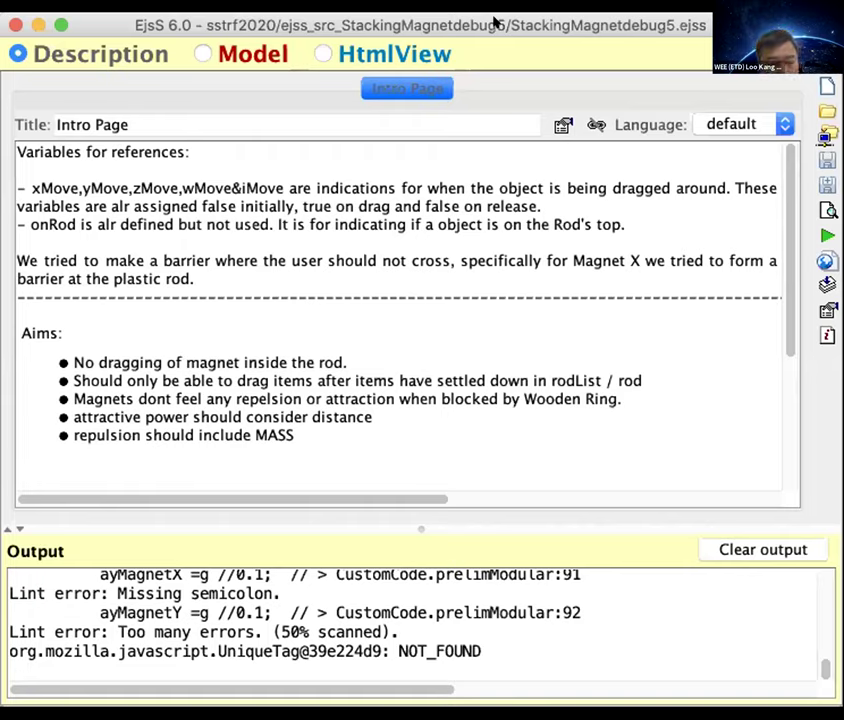
click(827, 111)
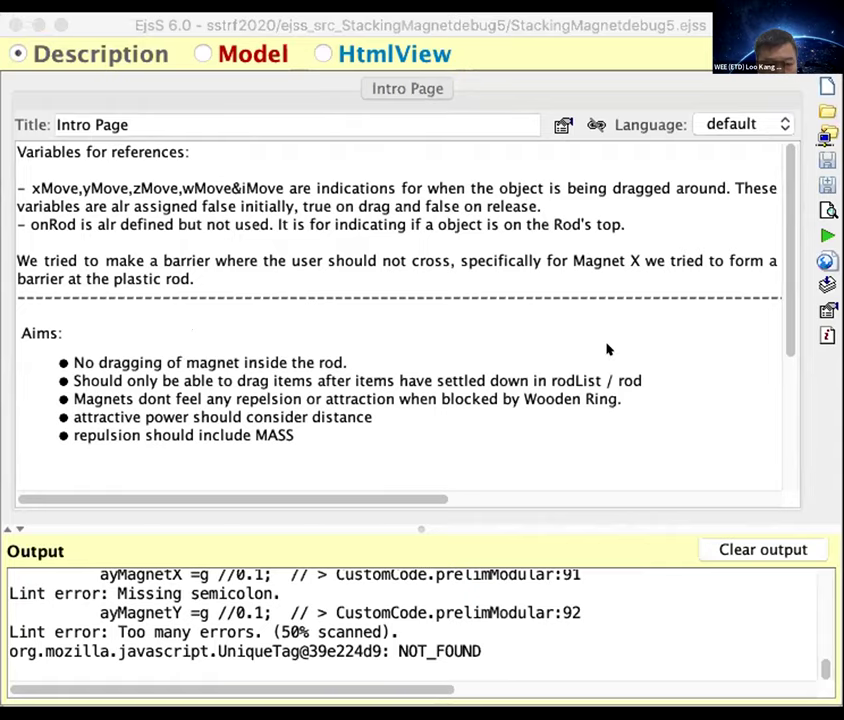
key(super+s)
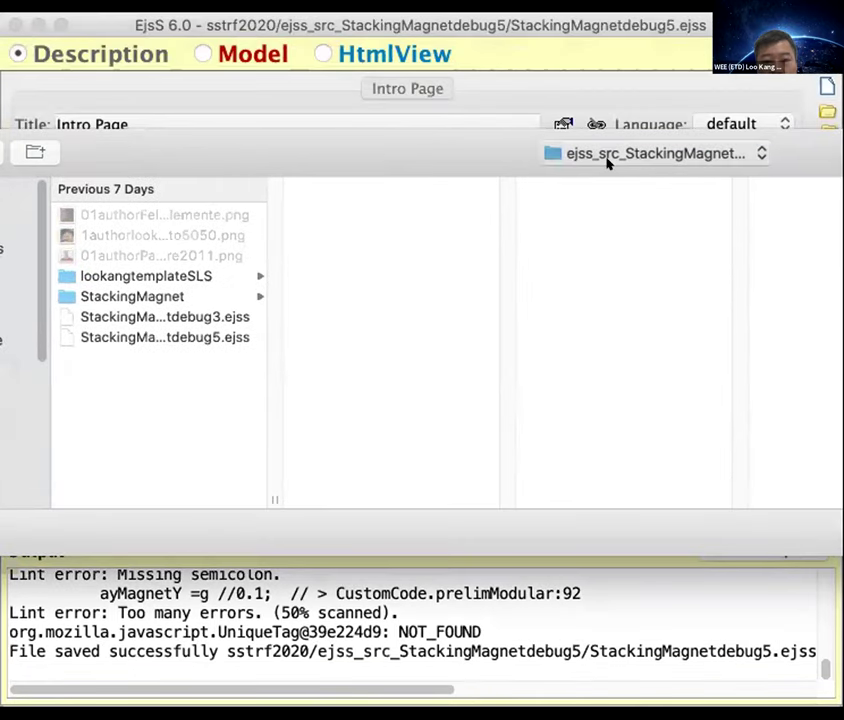
key(super+Up)
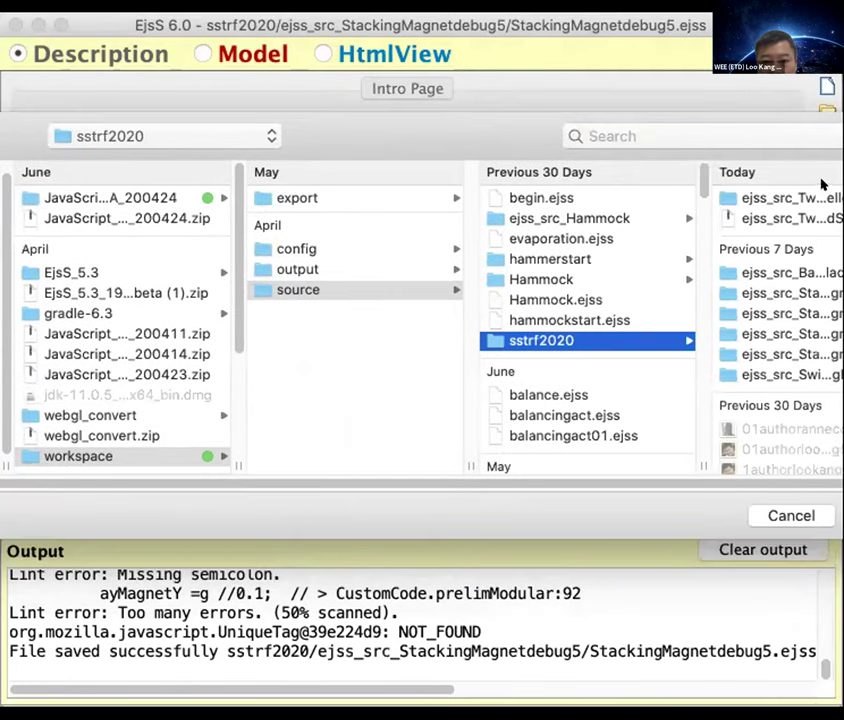
click(795, 197)
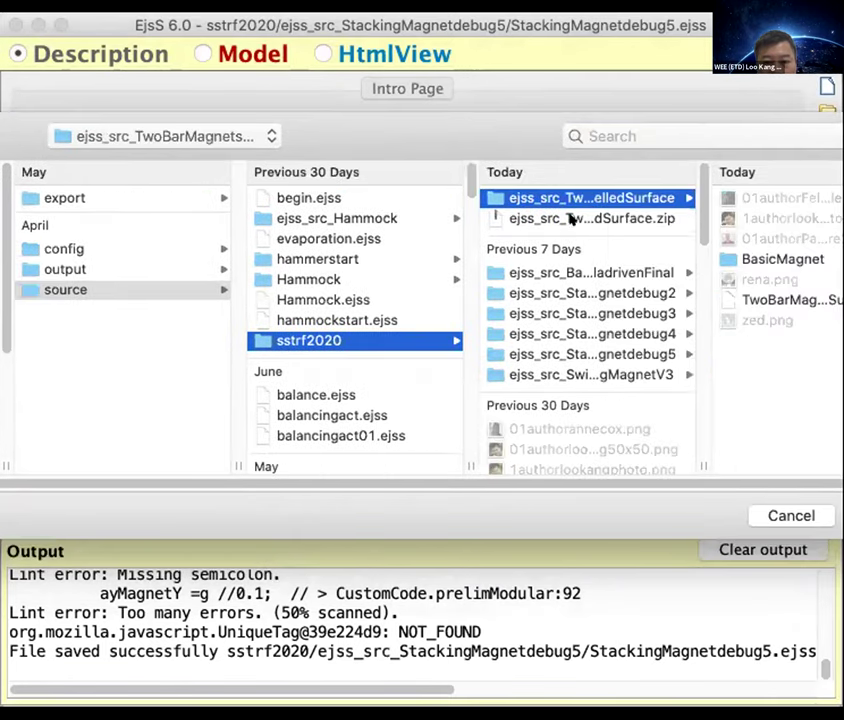
click(785, 296)
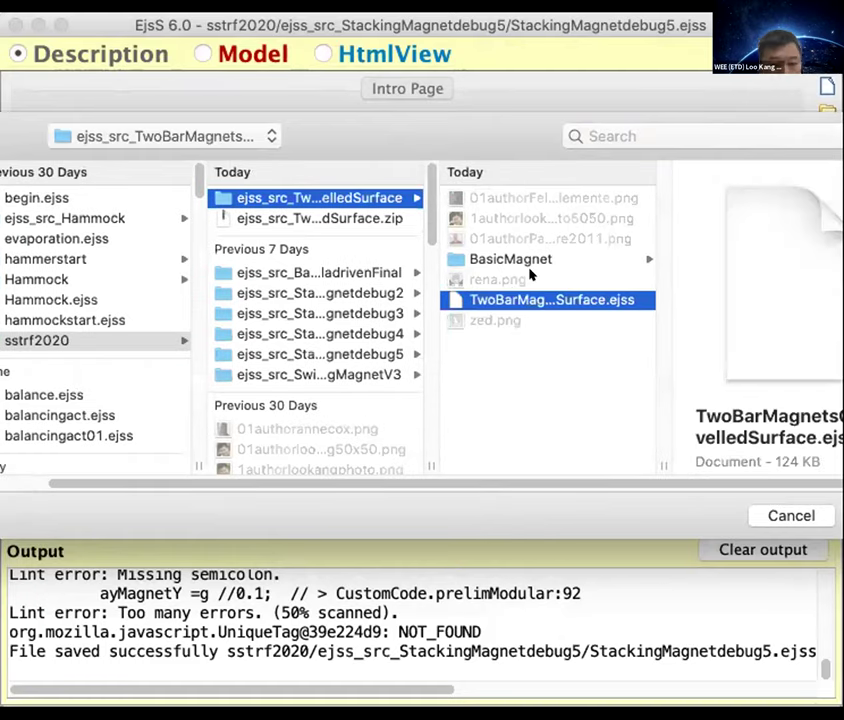
key(Return)
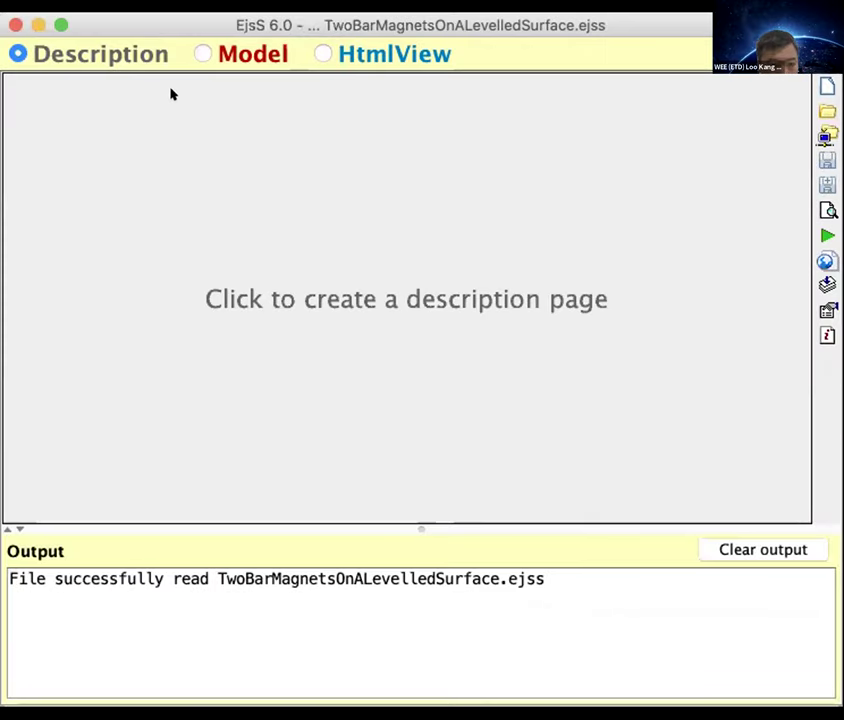
Inspect the model's variables and evolution equations, and briefly run the simulation
click(205, 52)
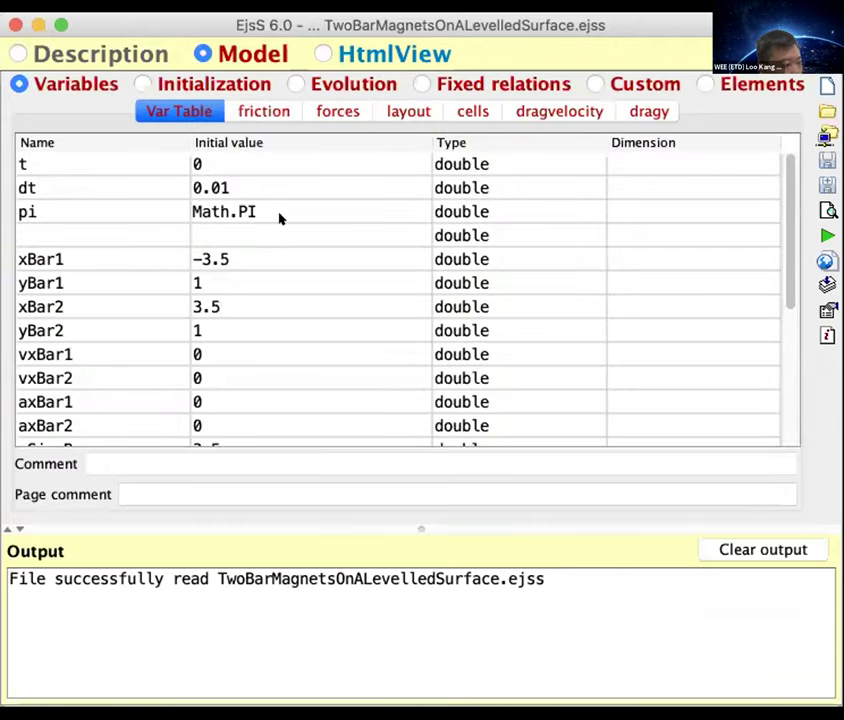
click(296, 84)
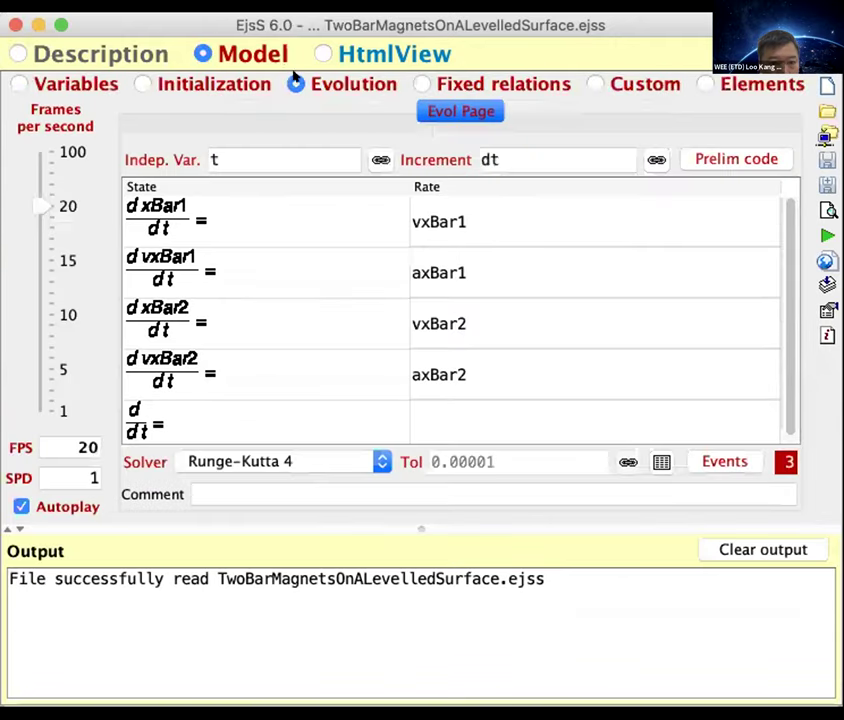
click(322, 53)
click(203, 53)
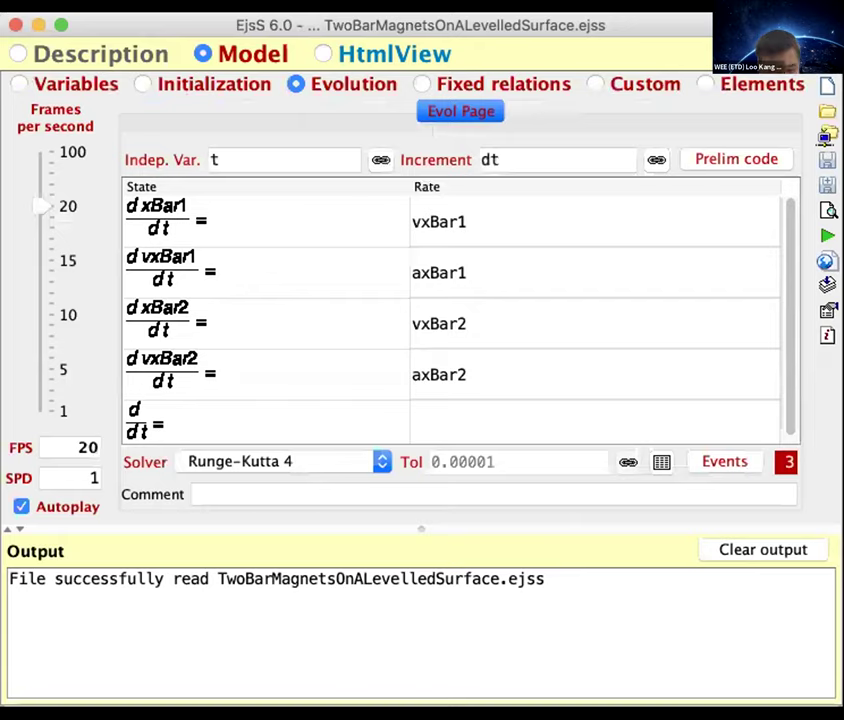
click(825, 234)
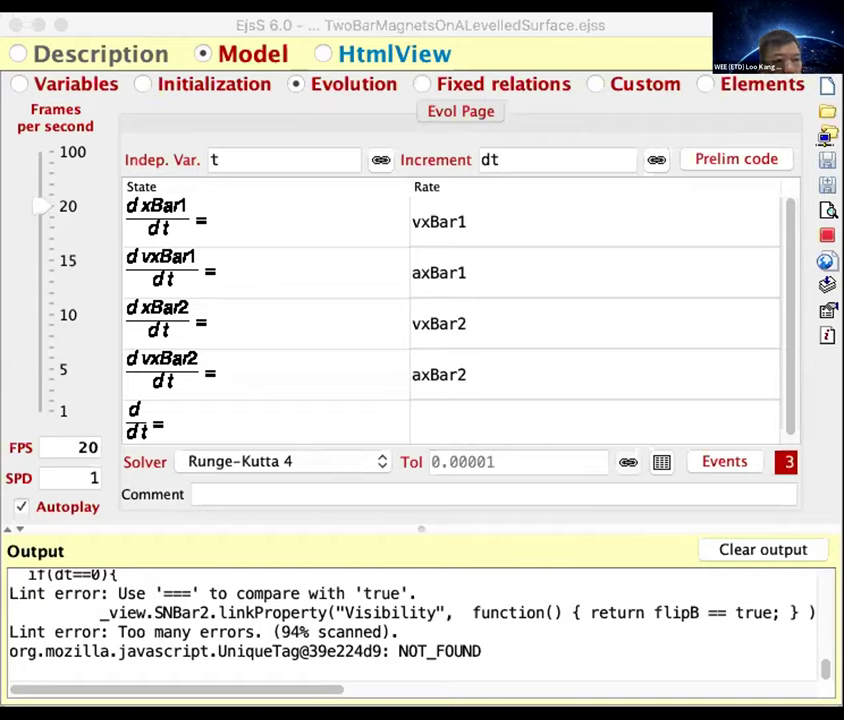
click(827, 235)
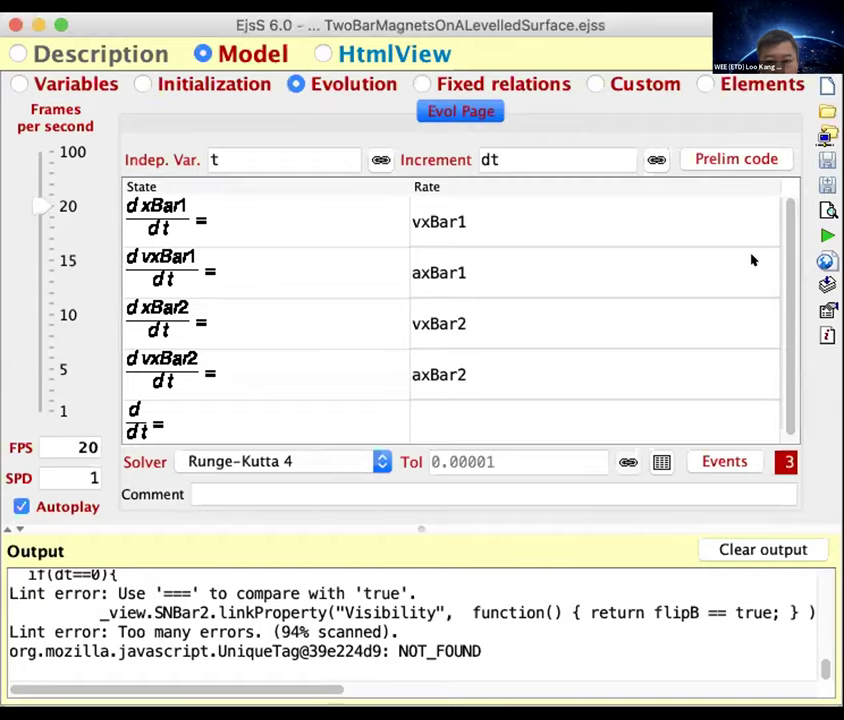
Disable the browser as preferred run method and for preview in the EJS running options, and re-enable both
click(827, 309)
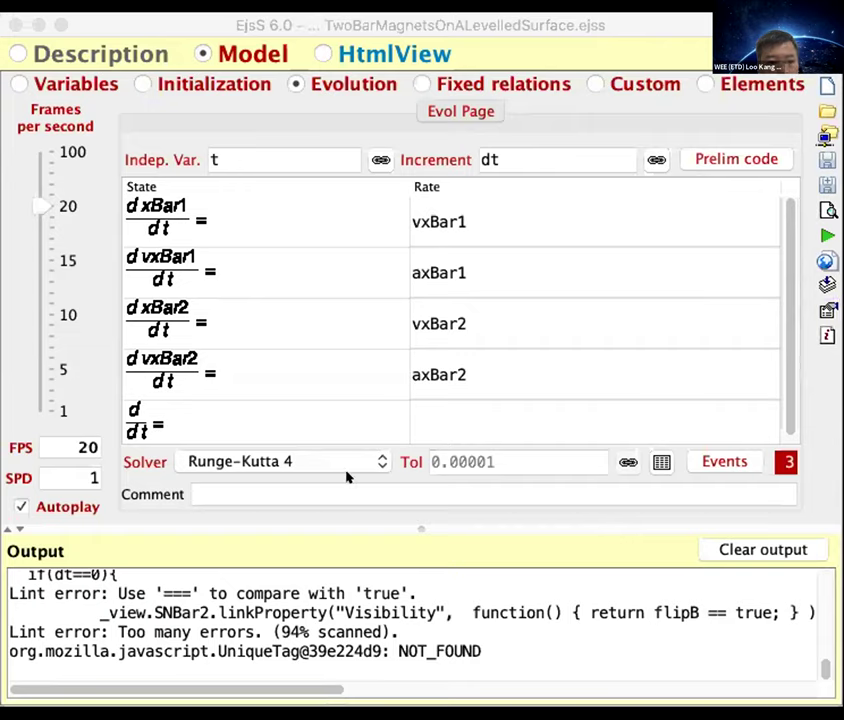
click(816, 262)
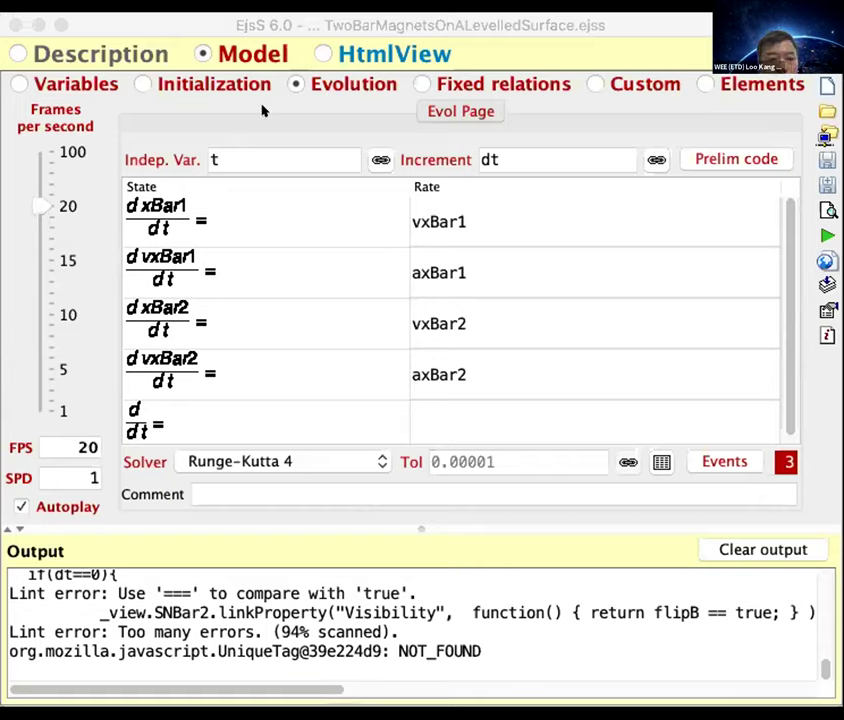
key(super+comma)
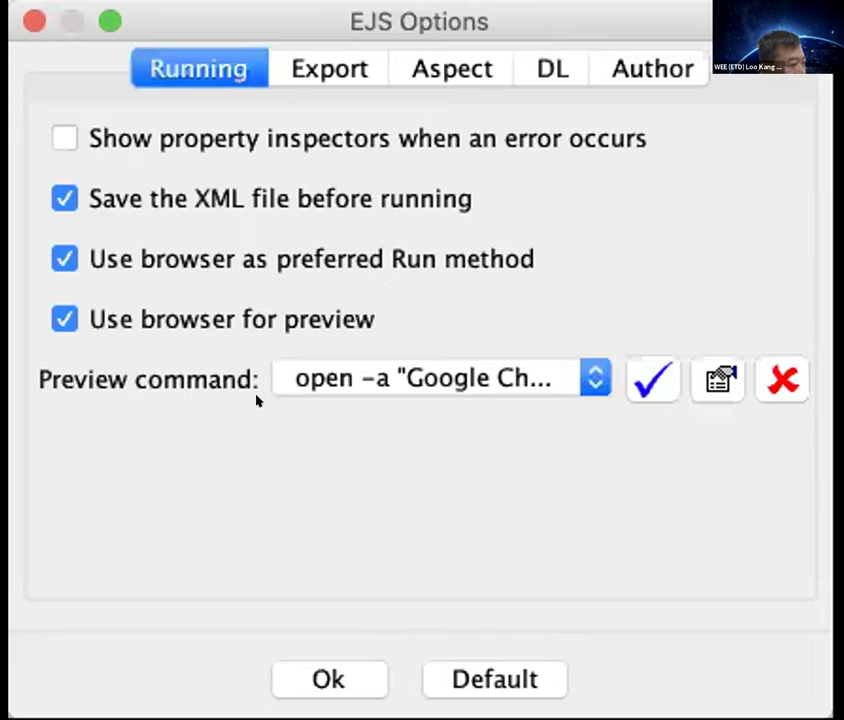
click(47, 311)
click(47, 256)
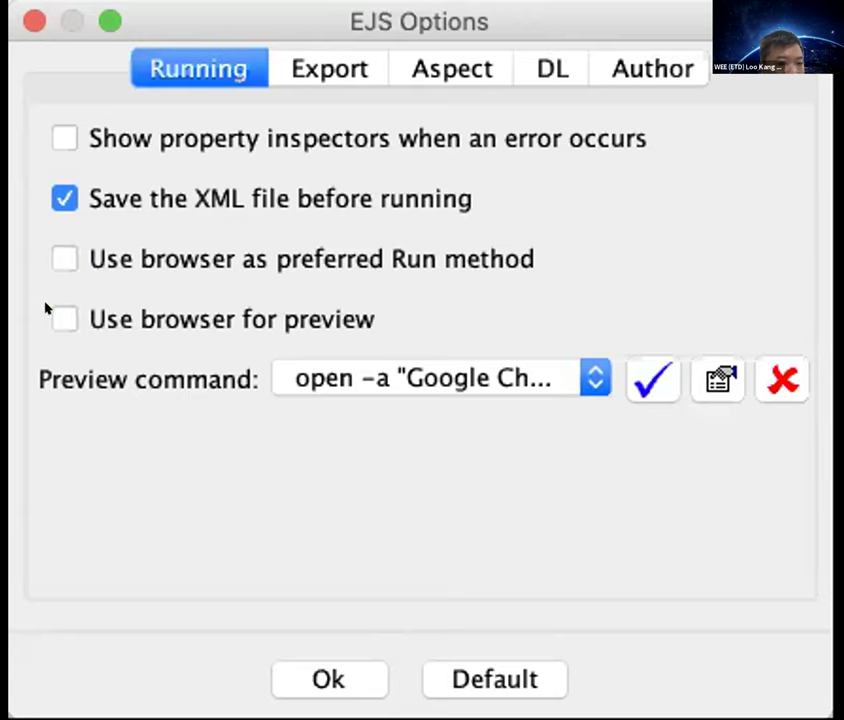
click(47, 311)
click(45, 251)
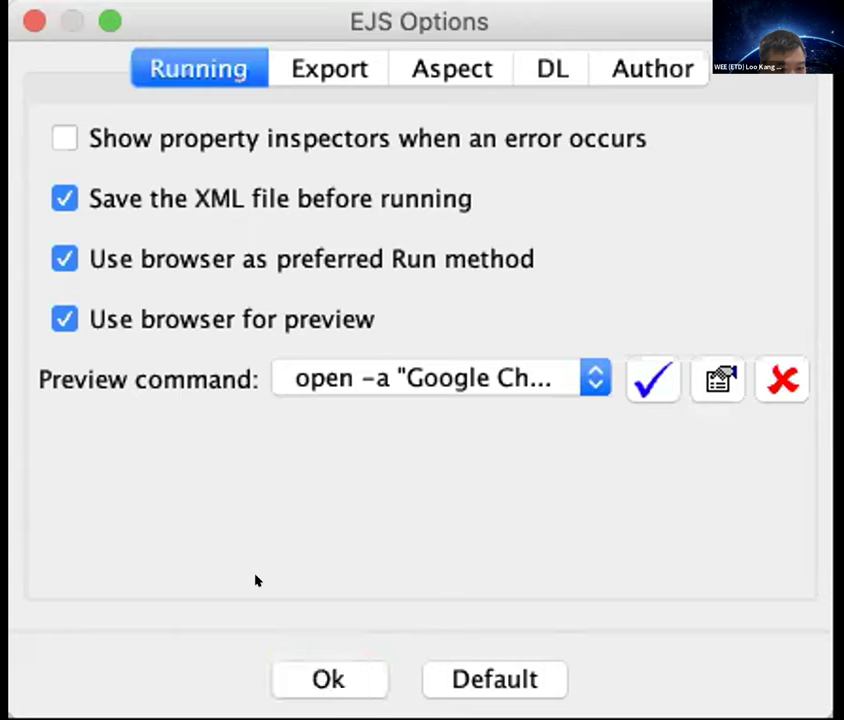
Review the available preview commands, keep the Google Chrome command for MacOSX, and confirm the EJS options
click(378, 371)
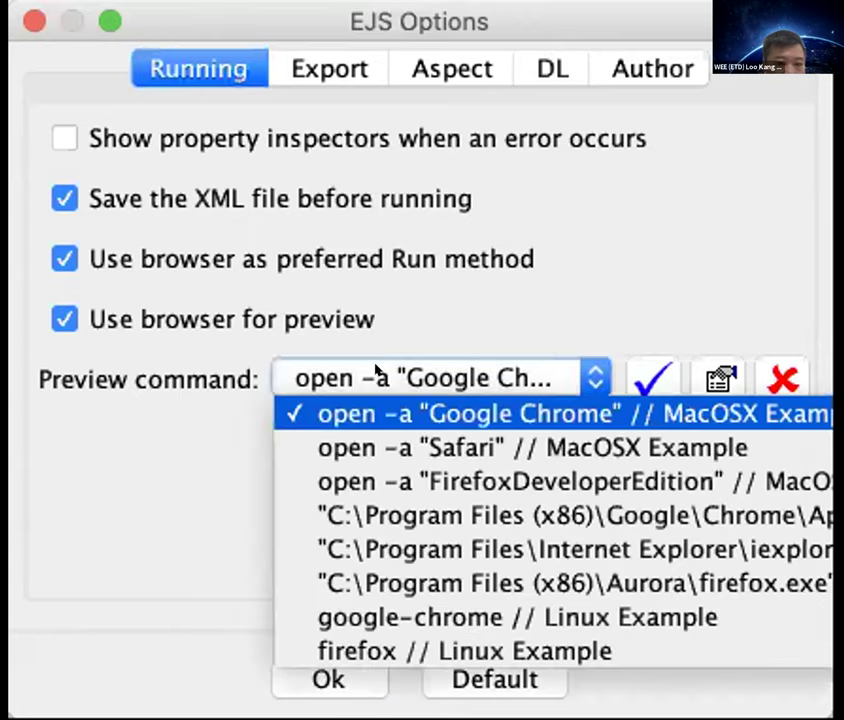
click(378, 371)
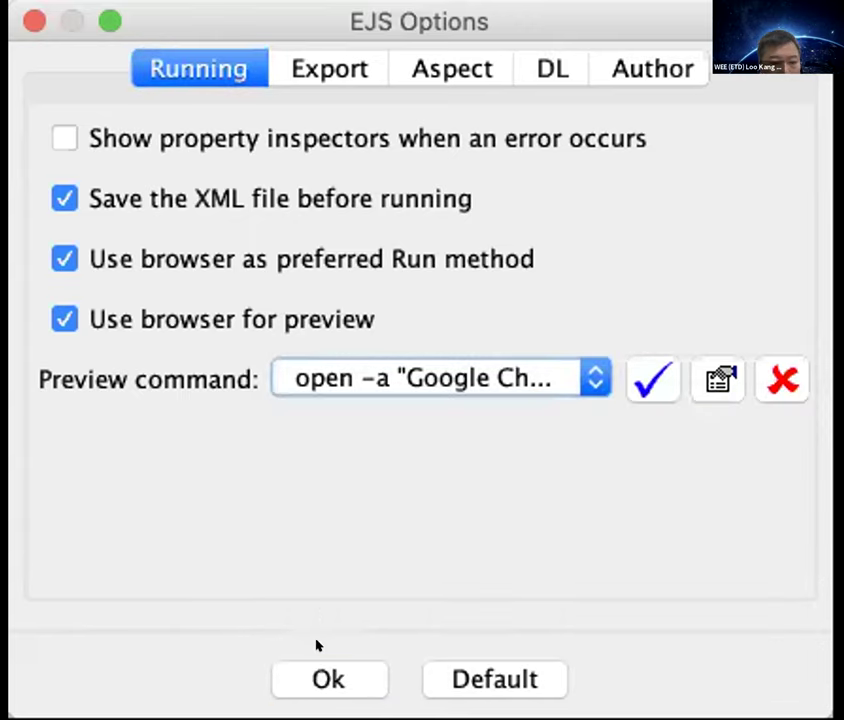
click(378, 371)
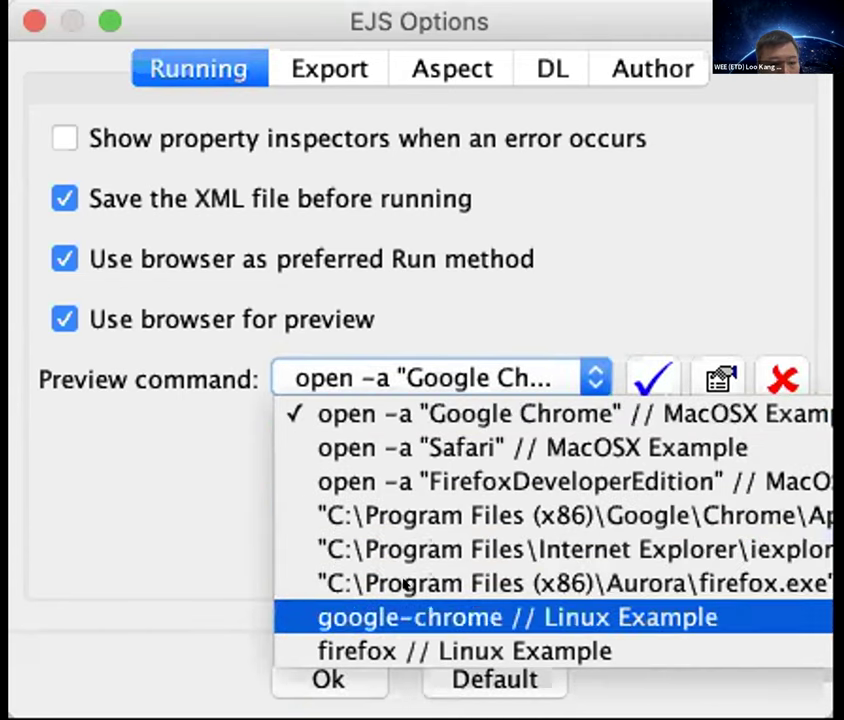
click(166, 580)
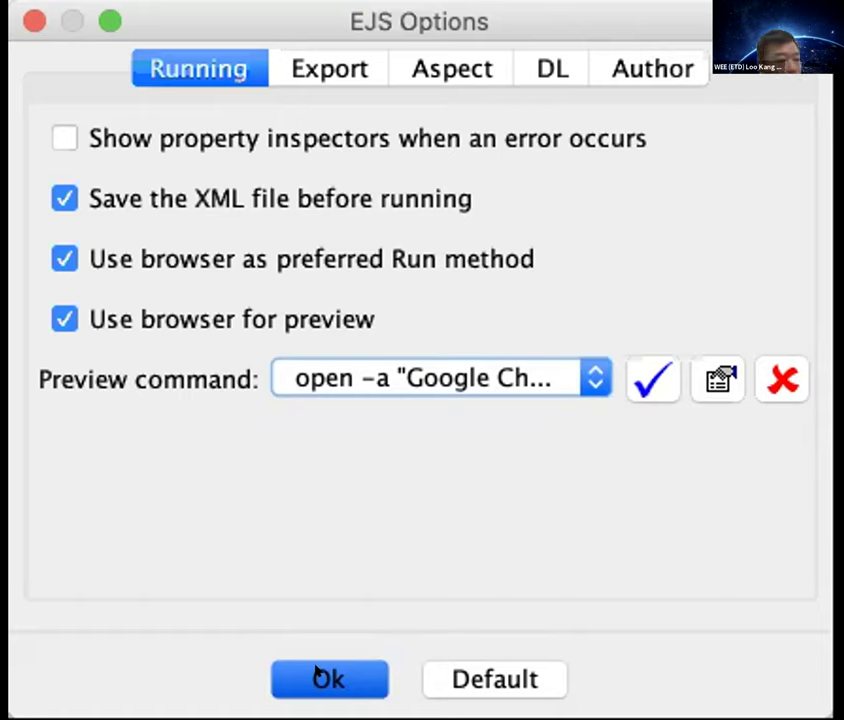
click(316, 677)
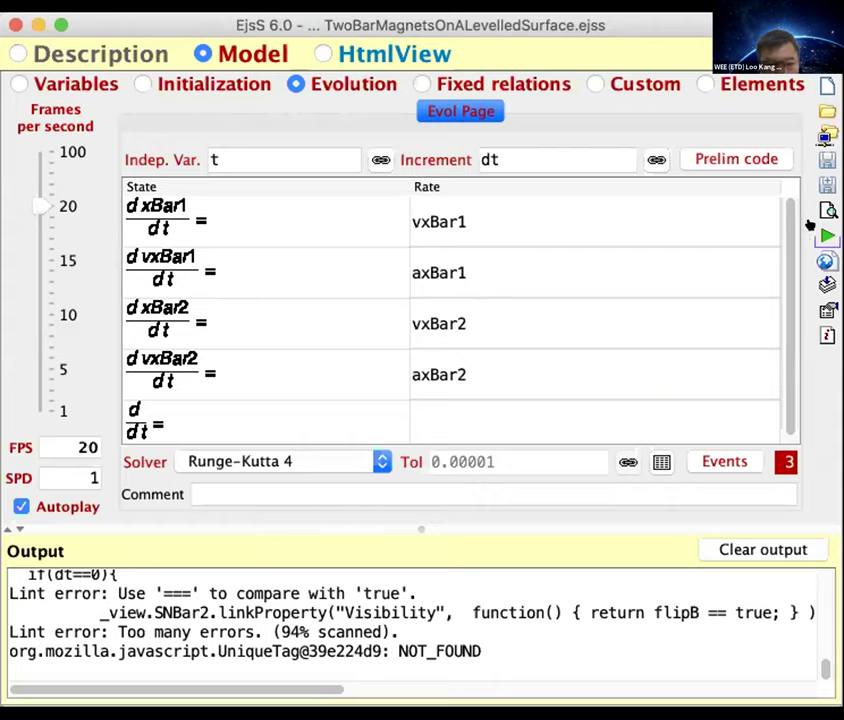
Run the simulation in the browser and repeatedly move magnet B towards magnet A to test their repulsion
click(826, 234)
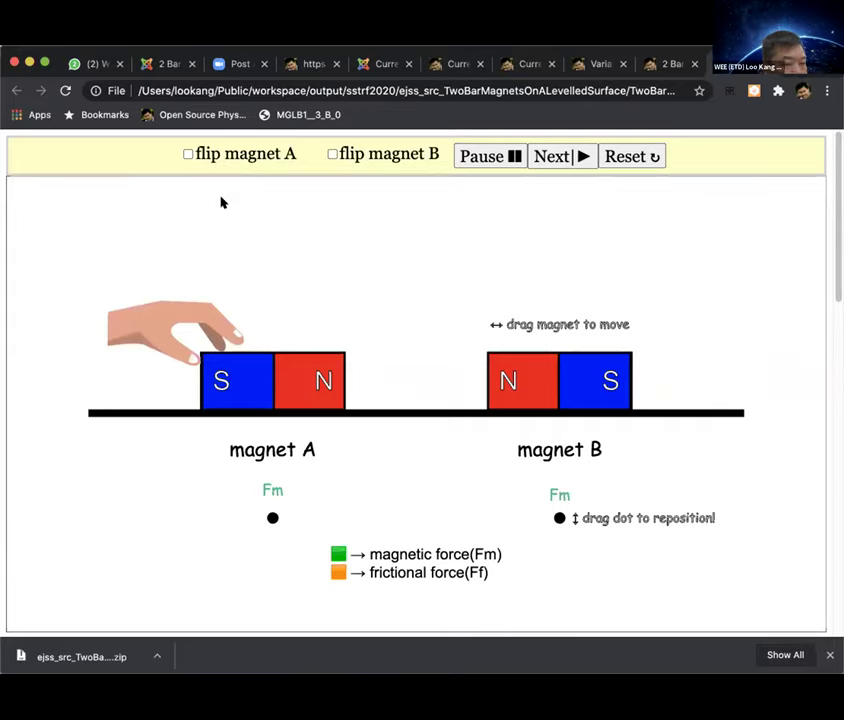
drag(558, 371, 405, 372)
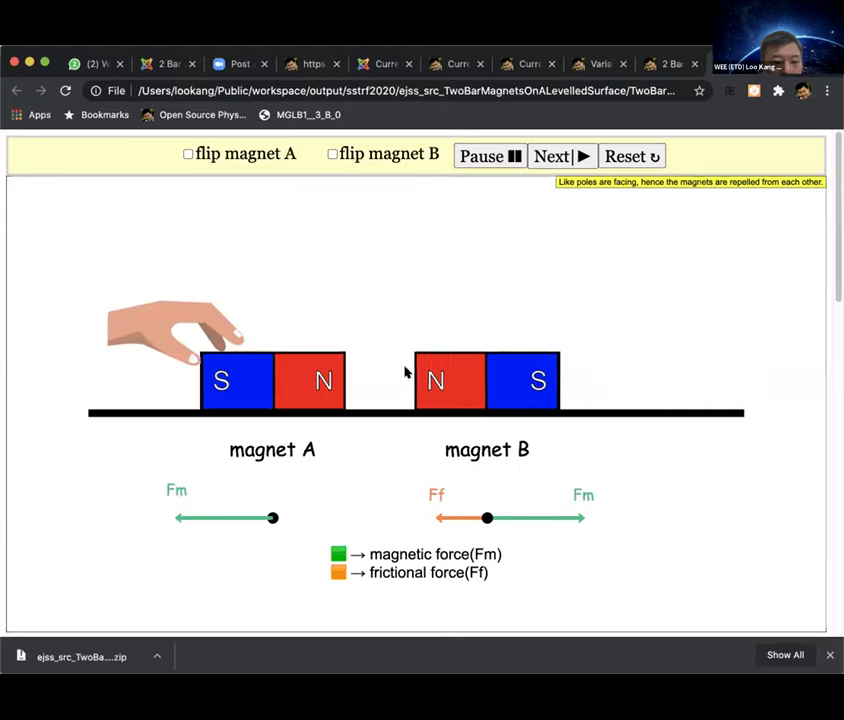
drag(542, 373, 447, 383)
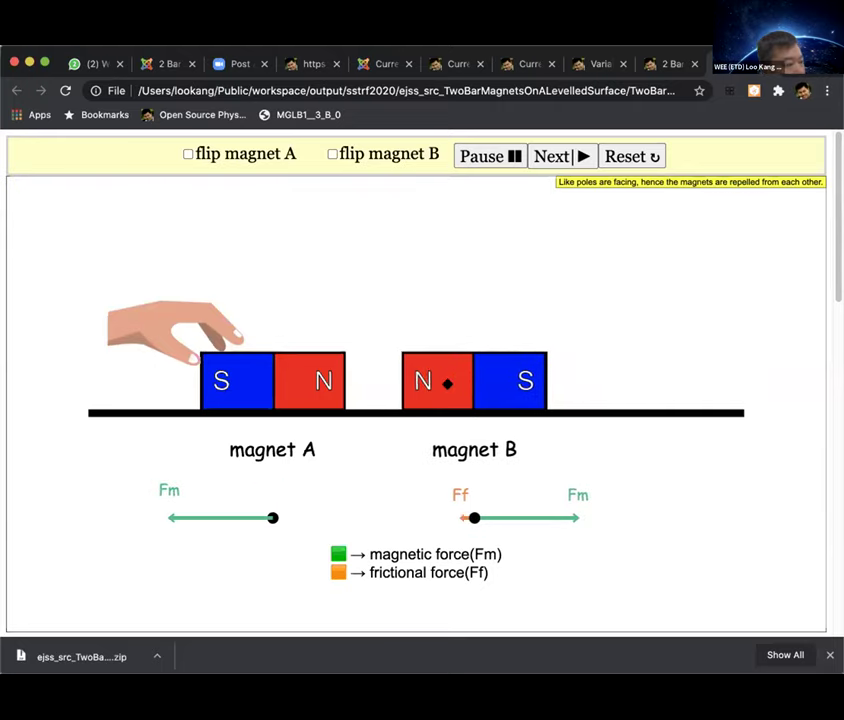
drag(535, 381, 453, 395)
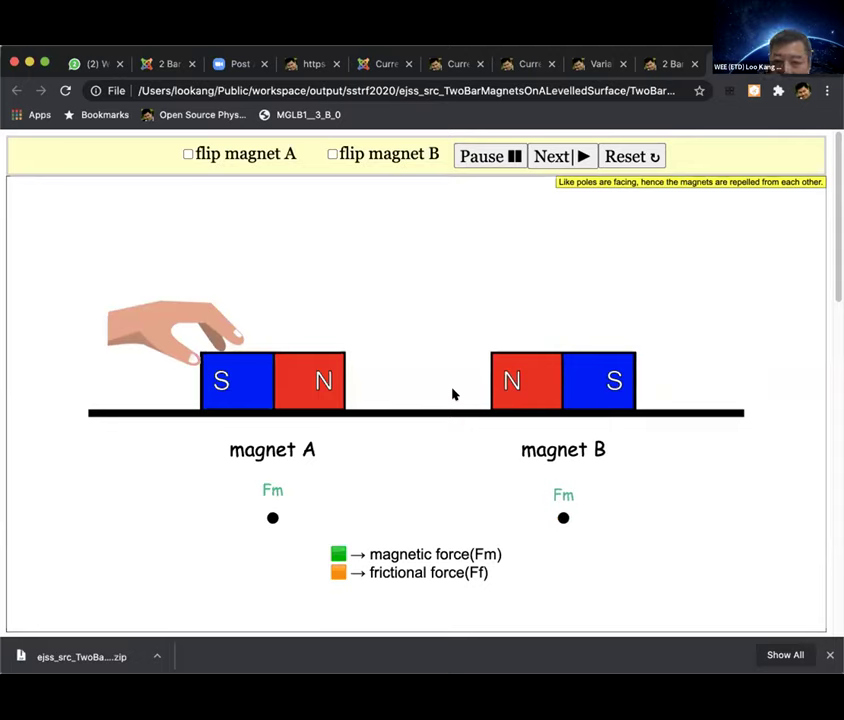
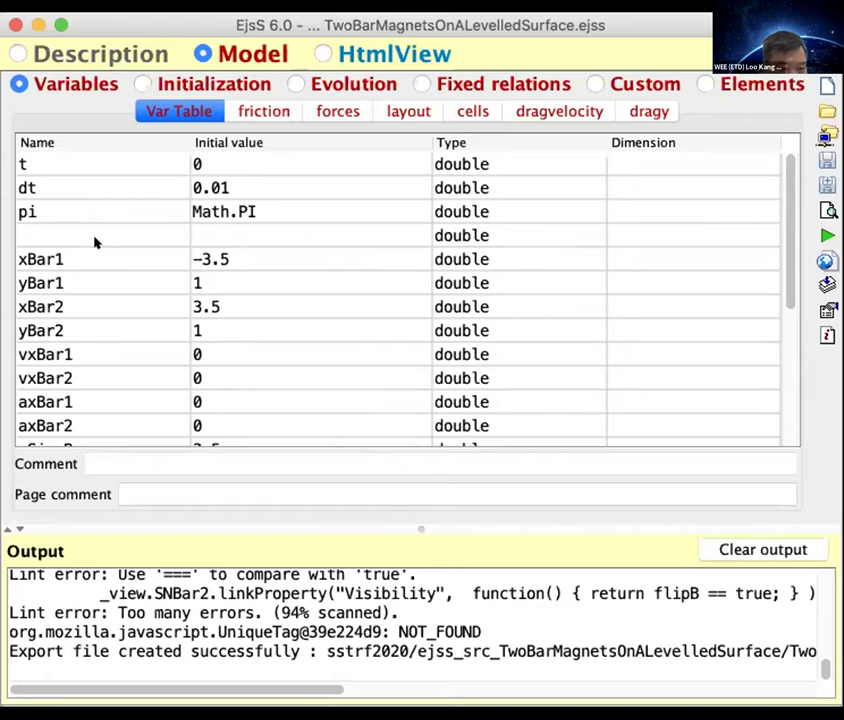
Examine the bar magnets' position variables xBar1, yBar1 and xBar2 in the model's variable table
click(16, 258)
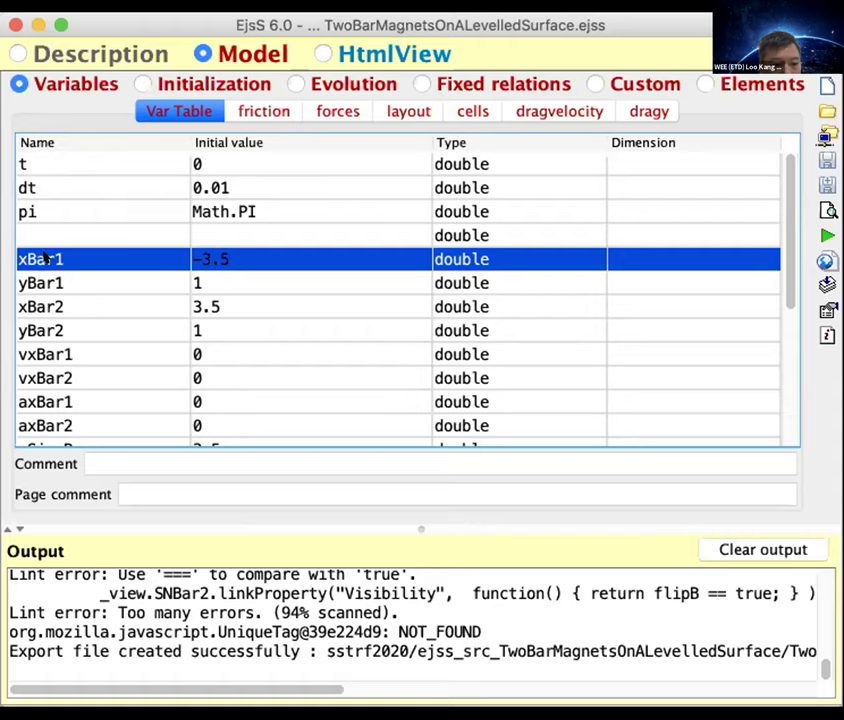
click(58, 280)
click(62, 297)
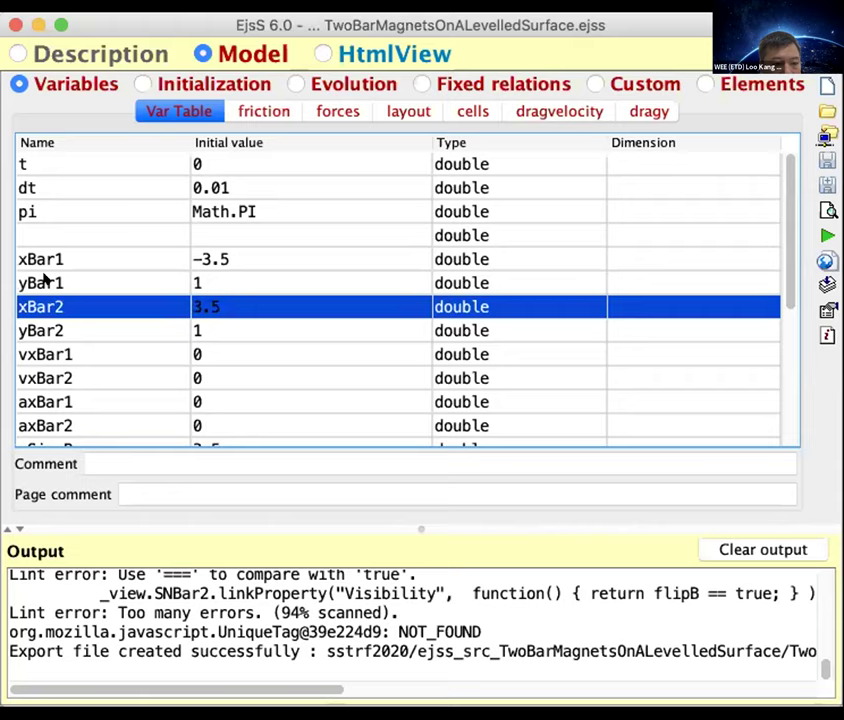
Examine the remaining position variables yBar1, xBar2 and yBar2 and the velocity variables vxBar1 and vxBar2 in the variable table
click(44, 282)
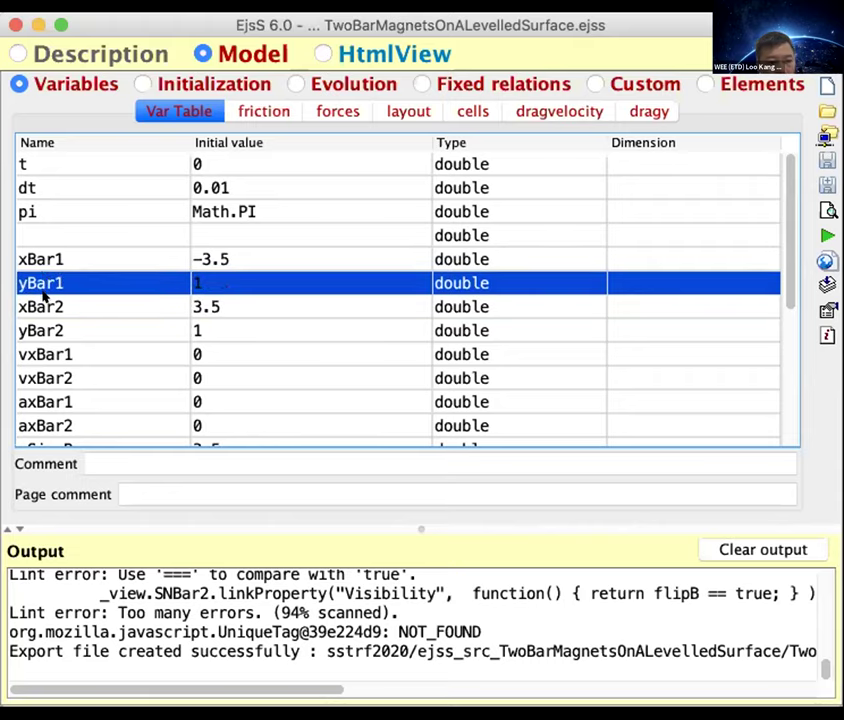
click(44, 303)
click(55, 330)
scroll(66, 330, down, 2)
click(58, 308)
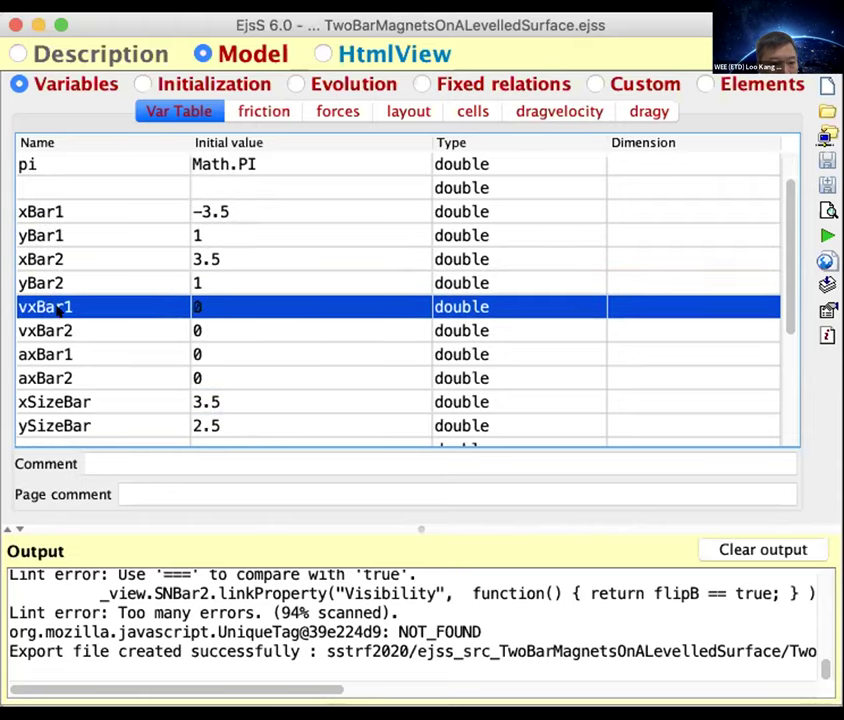
click(77, 330)
scroll(78, 330, down, 2)
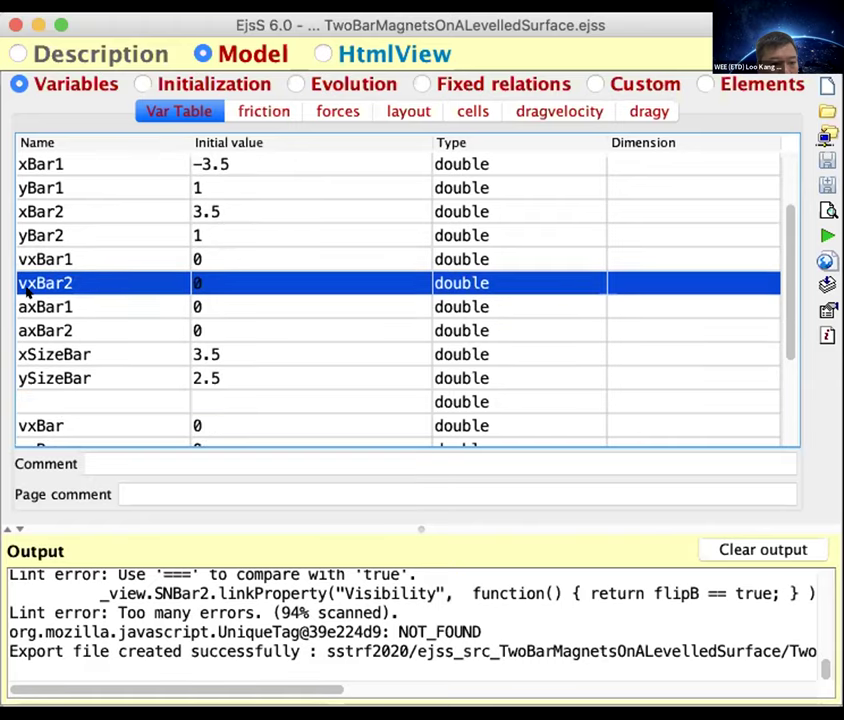
Examine the magnets' acceleration variables, the size variables xSizeBar and ySizeBar, and the remaining entries of the variable table
click(44, 307)
key(Down)
click(62, 350)
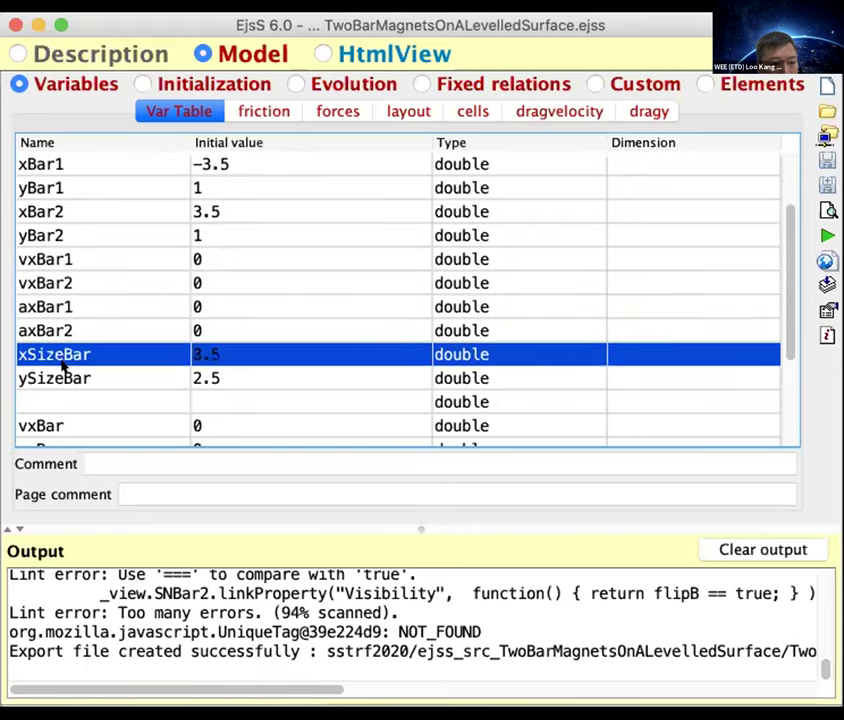
click(62, 368)
scroll(62, 367, down, 8)
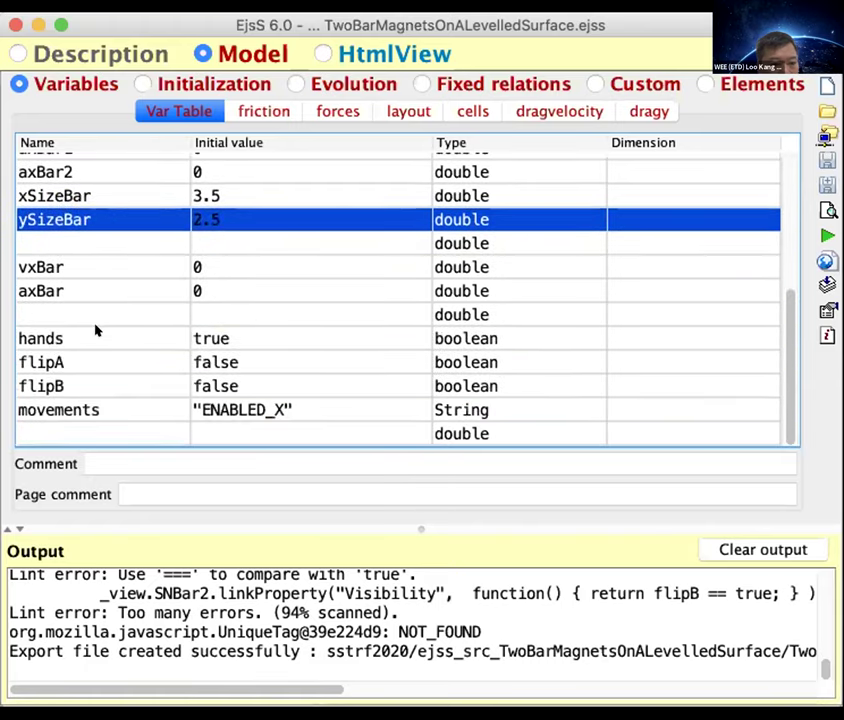
Examine the friction variables mu and g of the magnet model
click(260, 110)
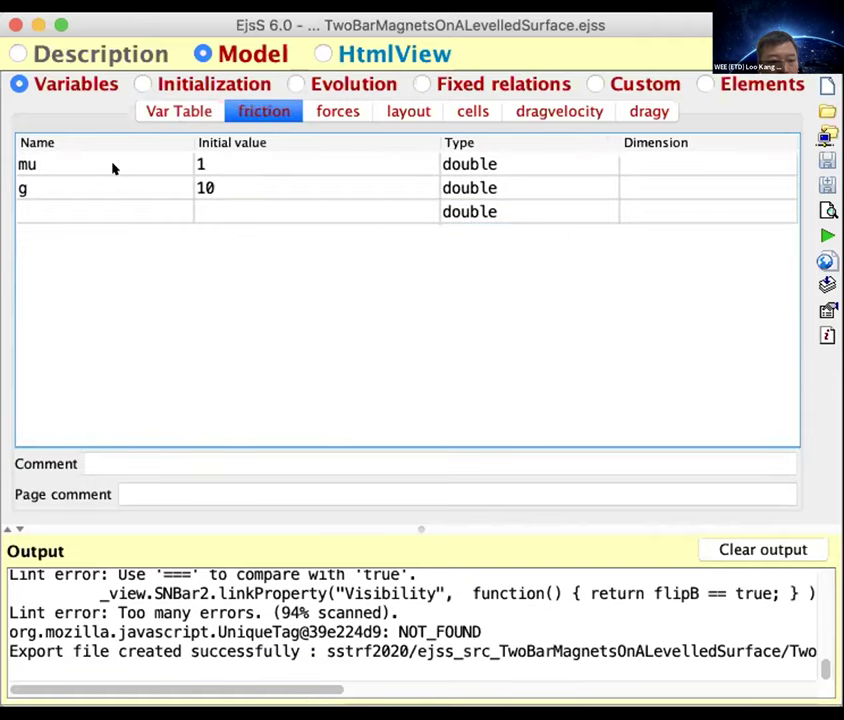
click(43, 164)
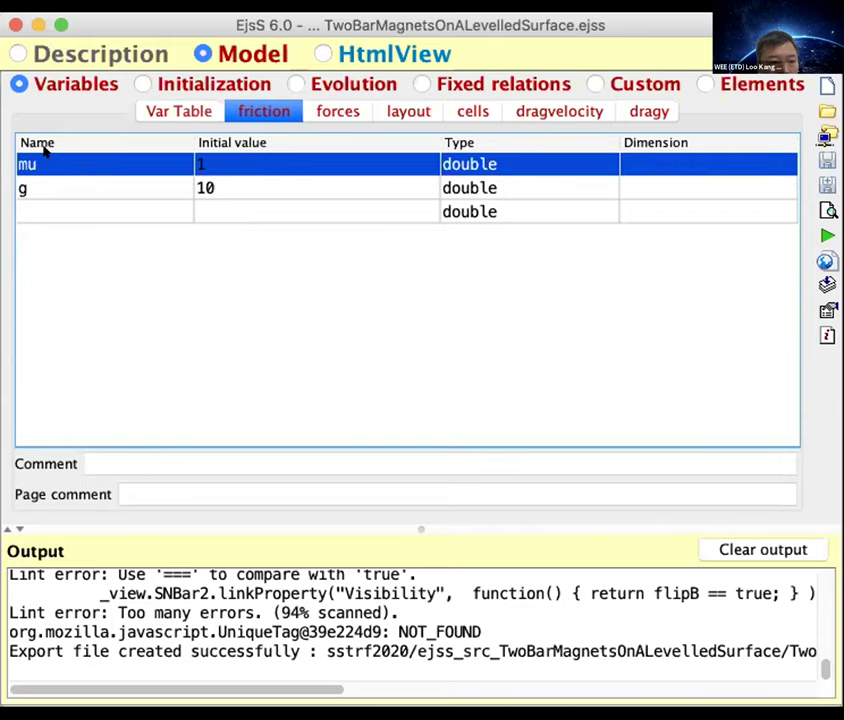
click(41, 186)
click(44, 164)
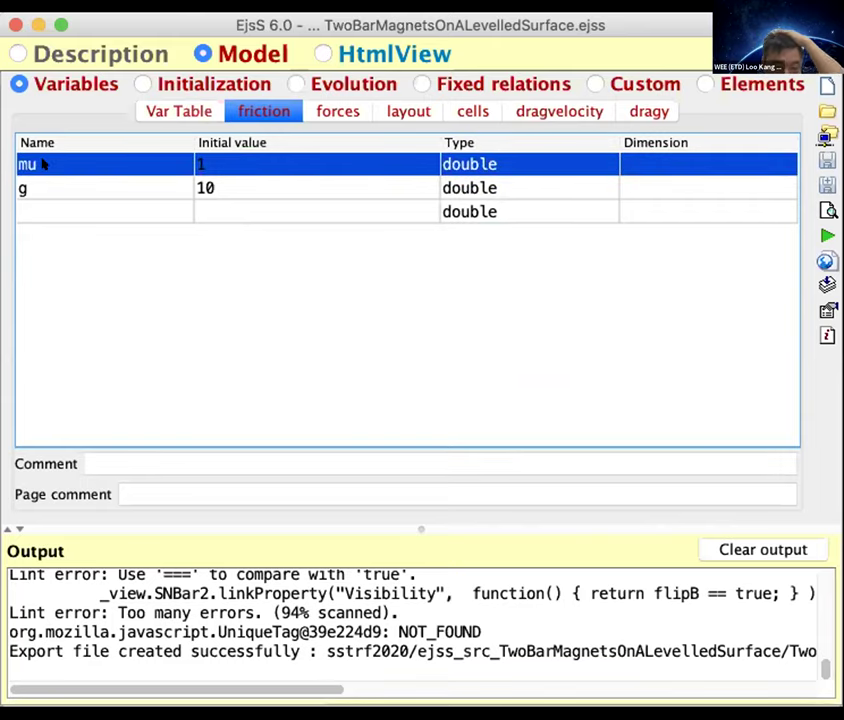
click(42, 185)
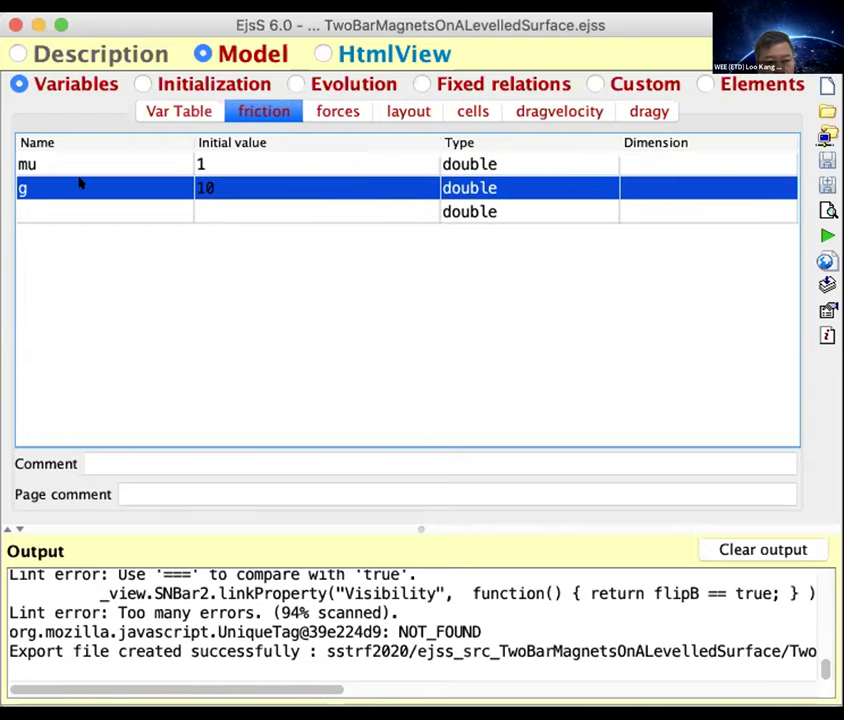
Review the model's forces, layout, cells, dragvelocity and dragy variable pages
click(338, 111)
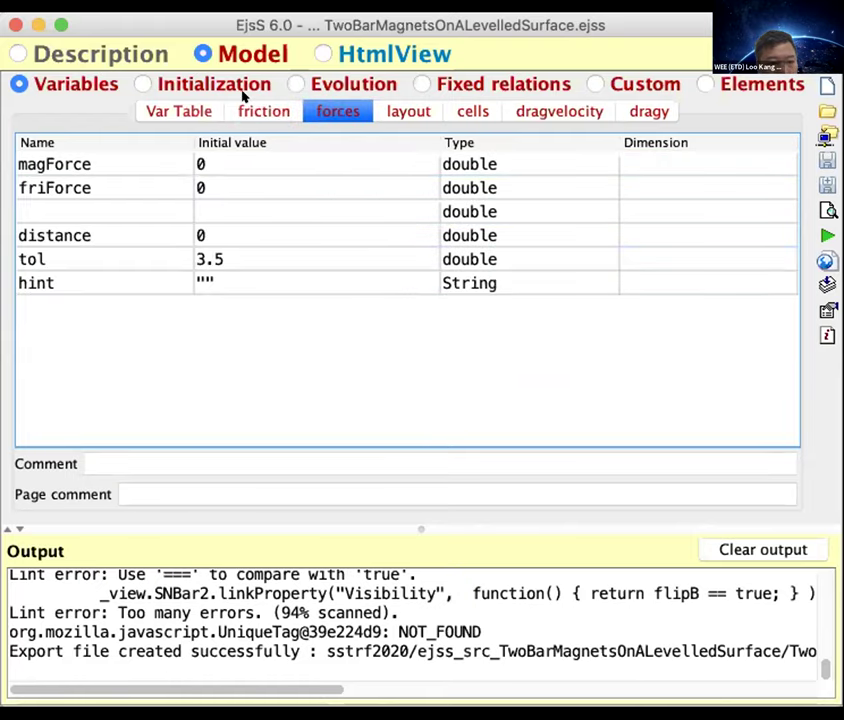
click(262, 111)
click(338, 111)
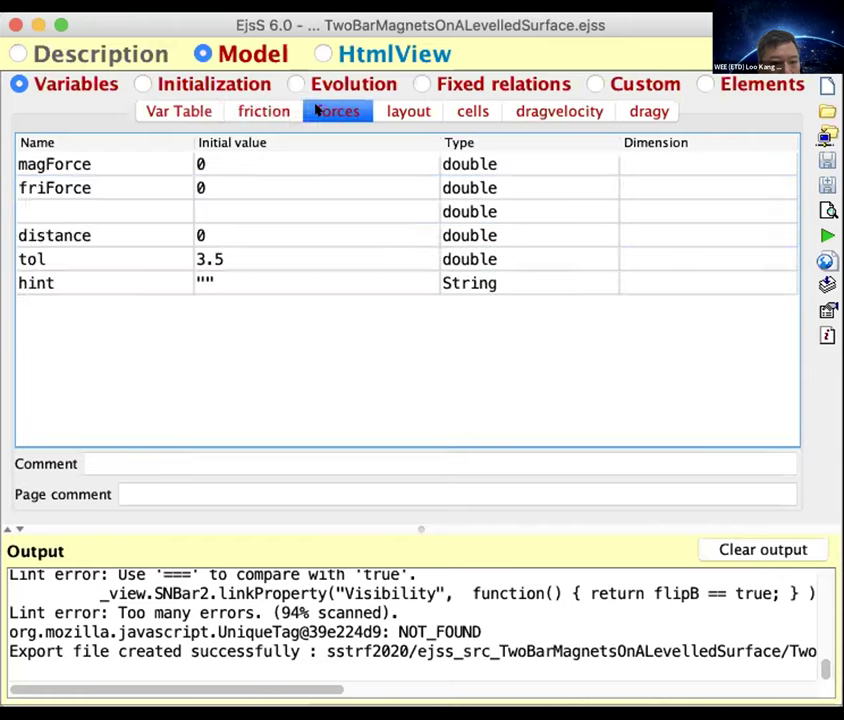
click(408, 109)
click(476, 108)
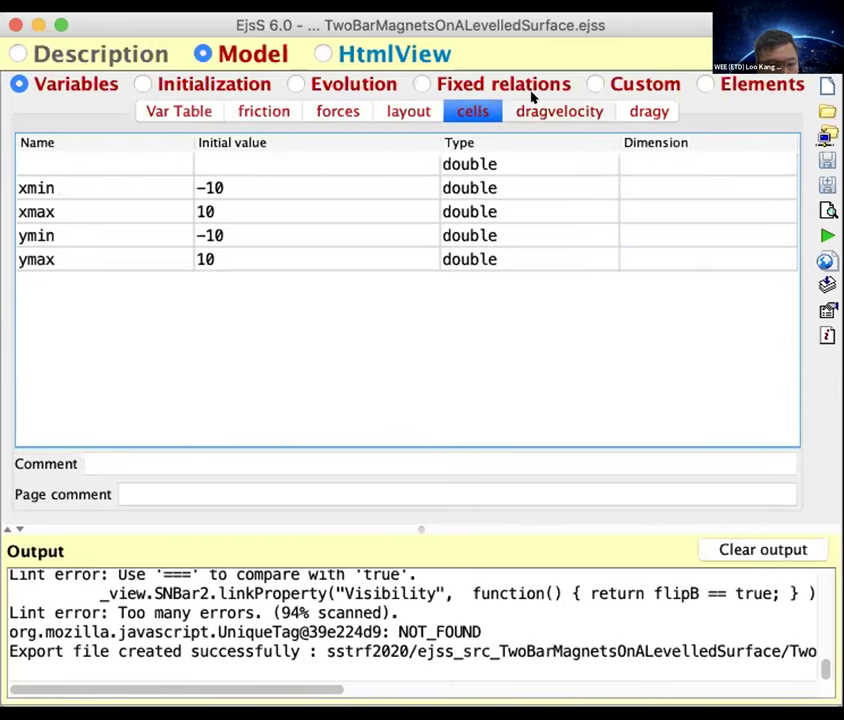
click(585, 106)
click(649, 111)
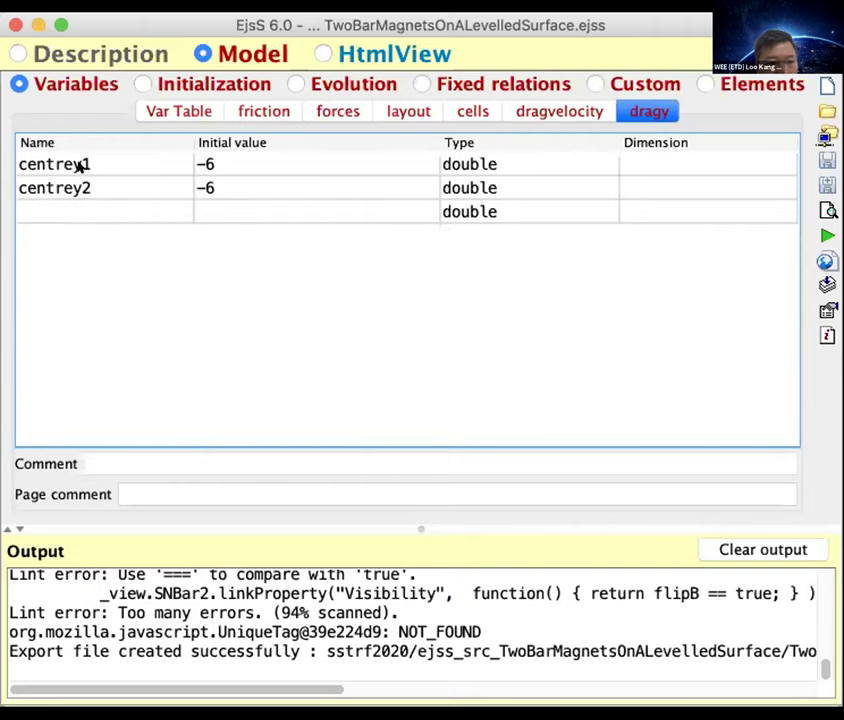
Review the model's initialization code, evolution equations, fixed relations and custom functions
click(150, 80)
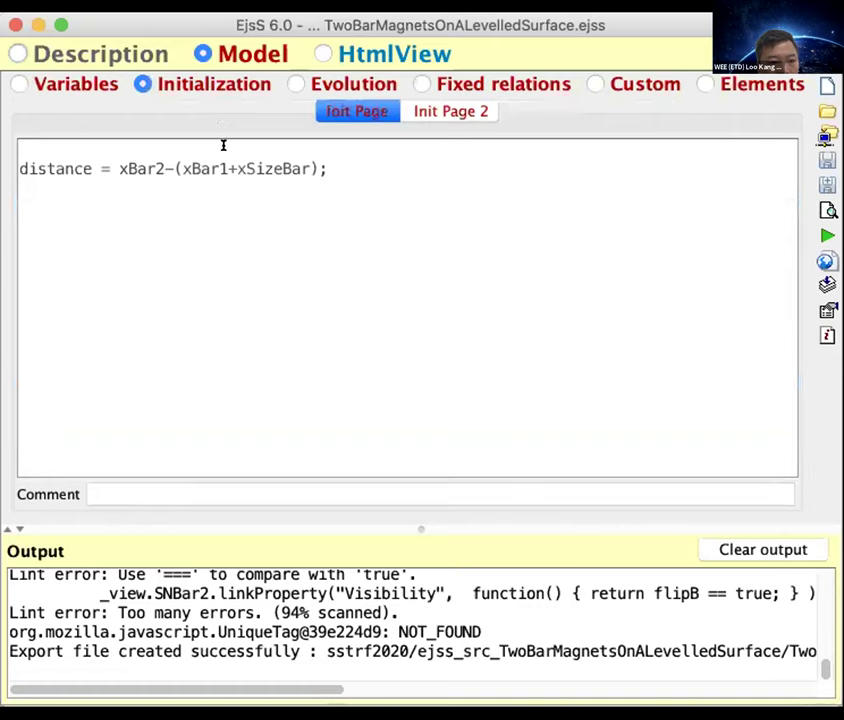
click(328, 82)
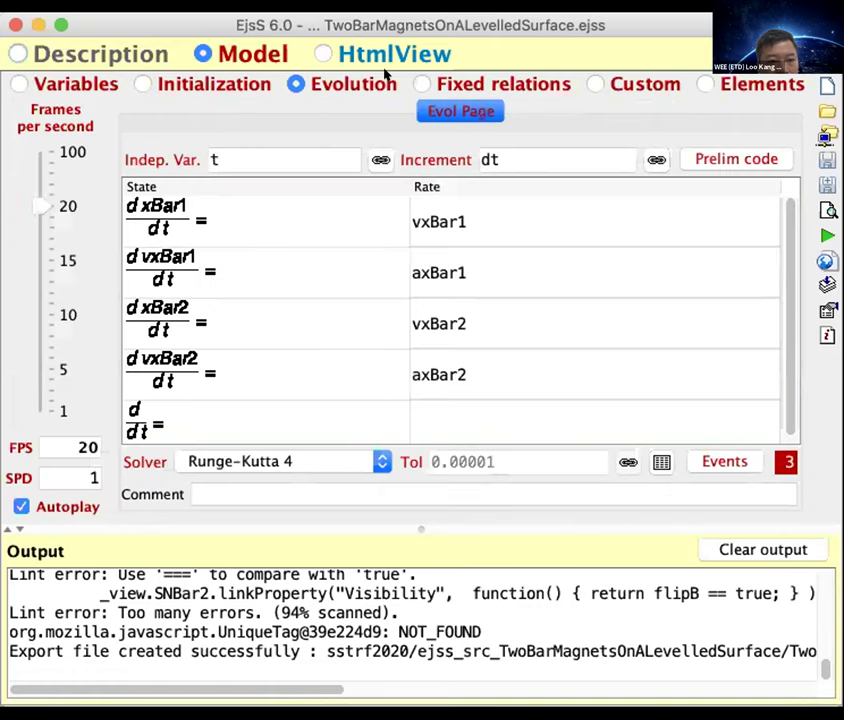
click(458, 80)
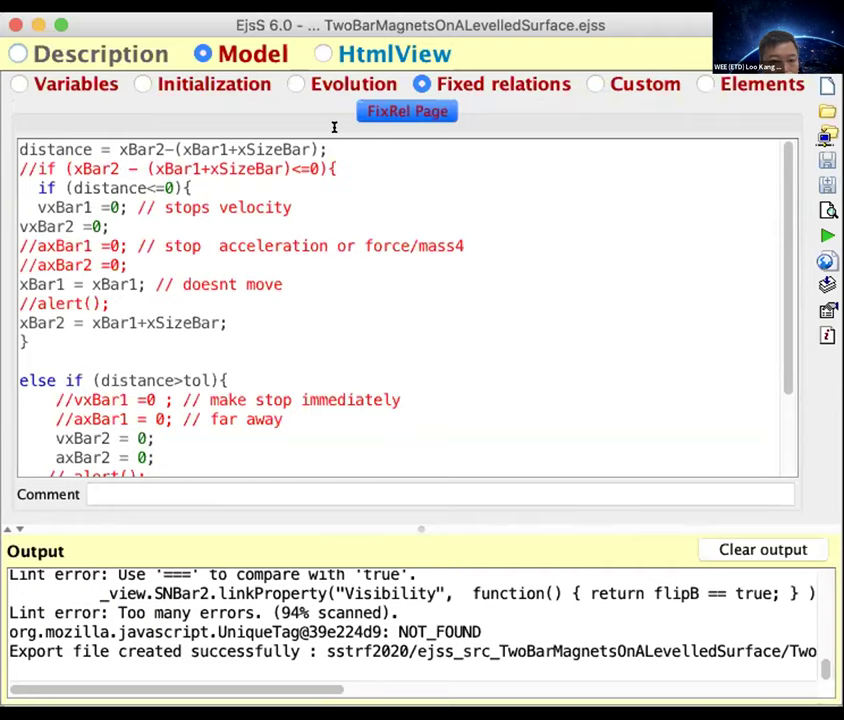
click(622, 80)
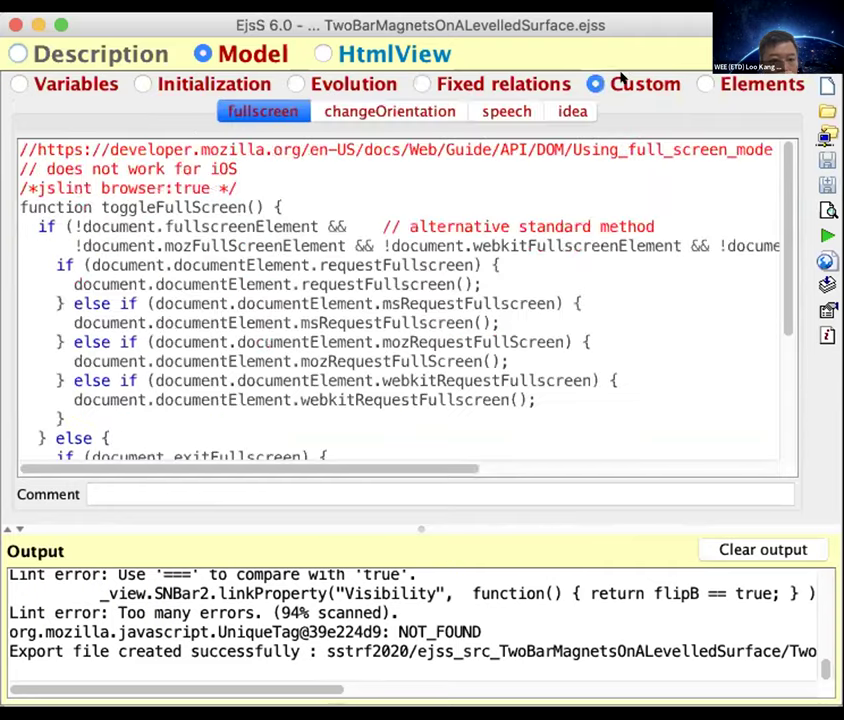
click(317, 78)
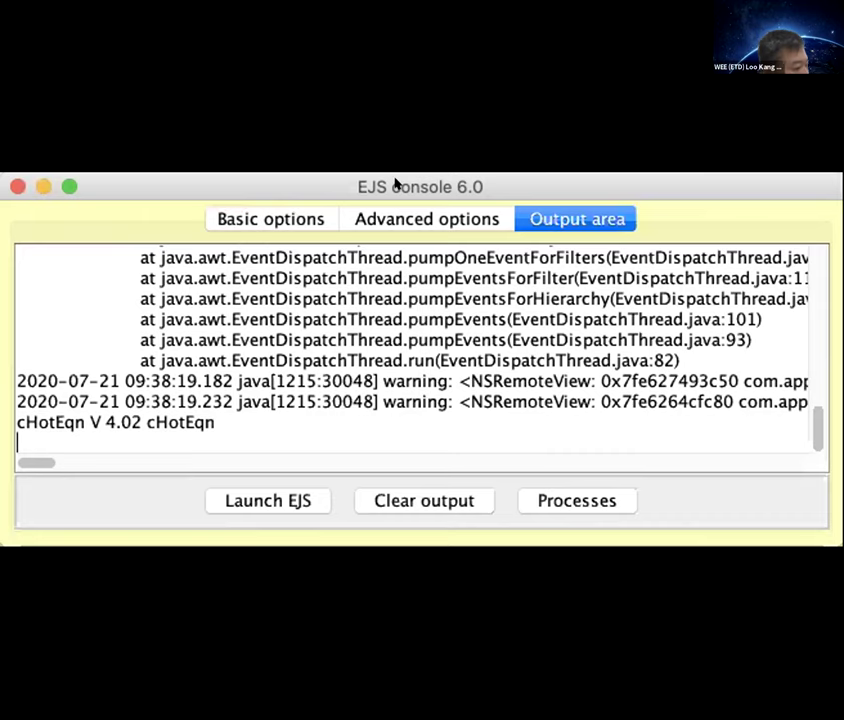
Launch a new, empty EjsS session from the EJS console
click(252, 492)
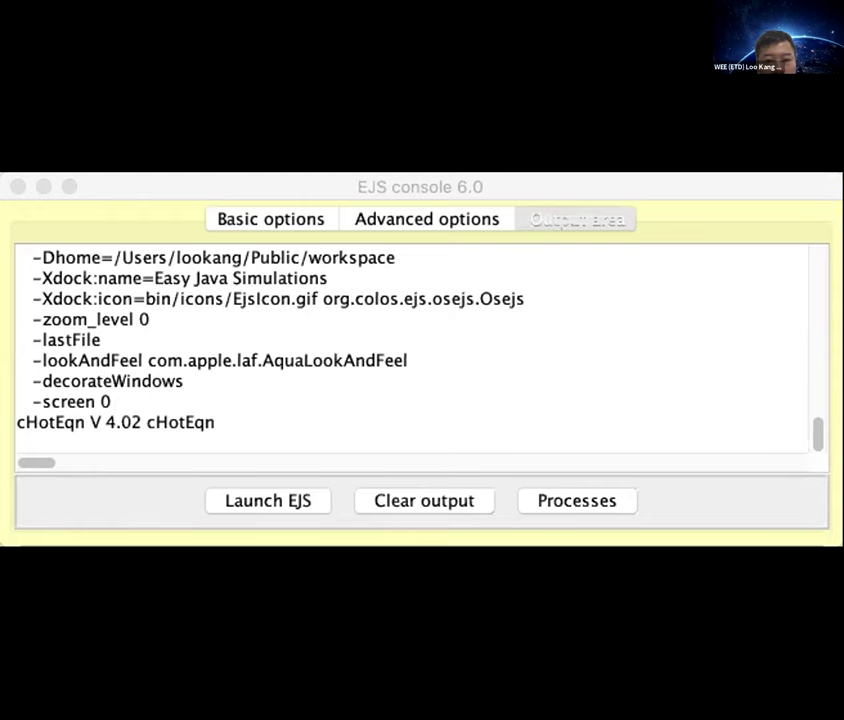
click(623, 131)
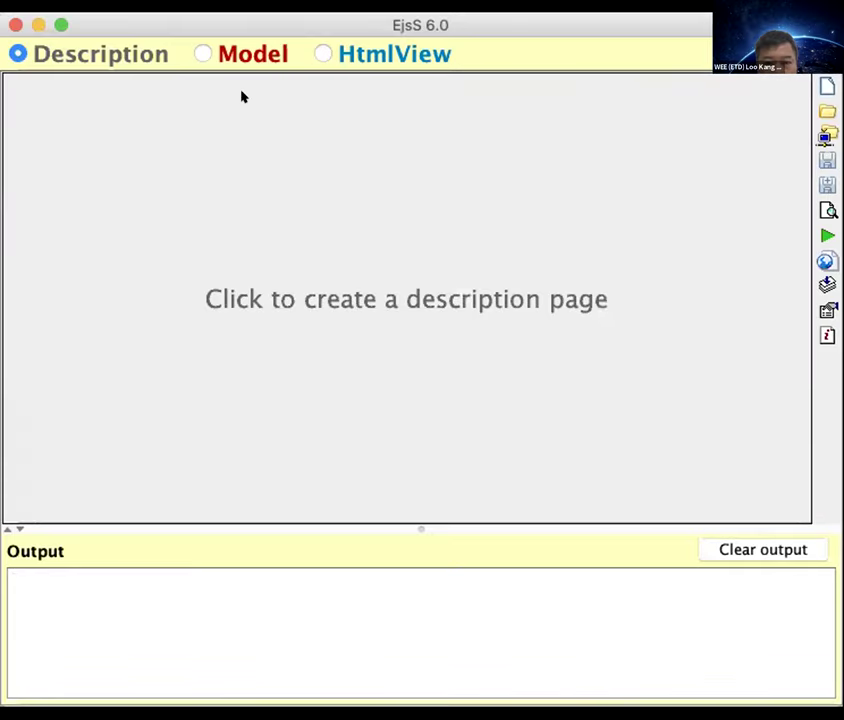
Look through the empty simulation's Description, Model and HtmlView sections, including its variables, initialization, evolution and fixed relations pages
click(197, 54)
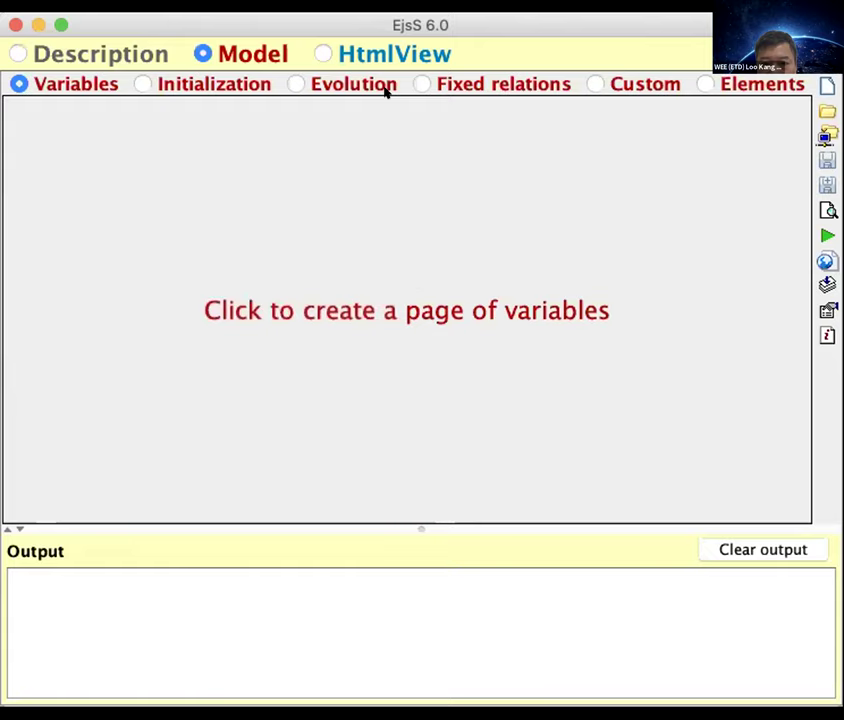
click(350, 54)
click(203, 55)
click(81, 55)
click(203, 55)
click(214, 84)
click(353, 84)
click(450, 84)
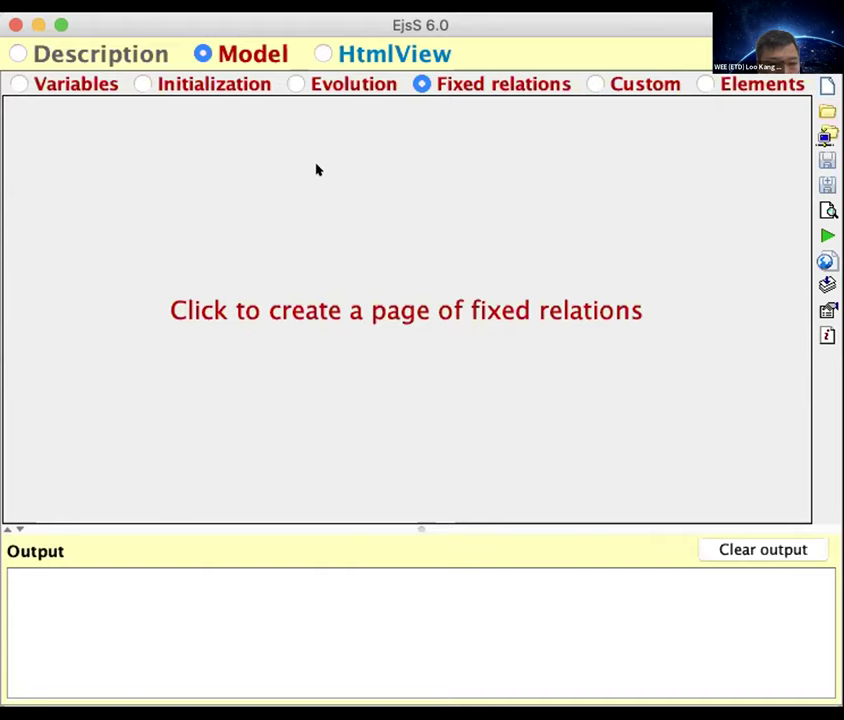
Create an HTML view page for the new simulation
click(316, 46)
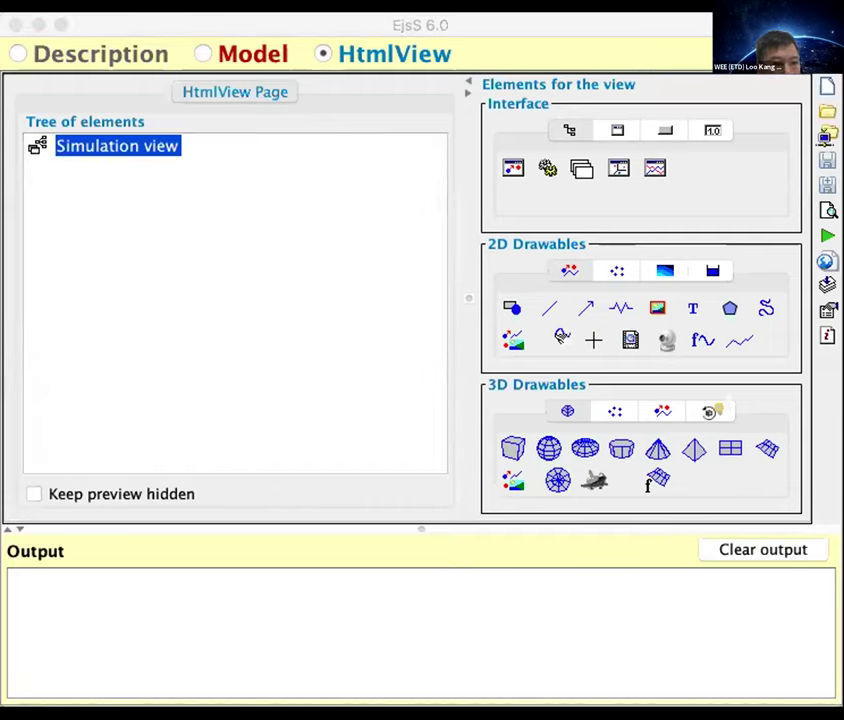
click(203, 168)
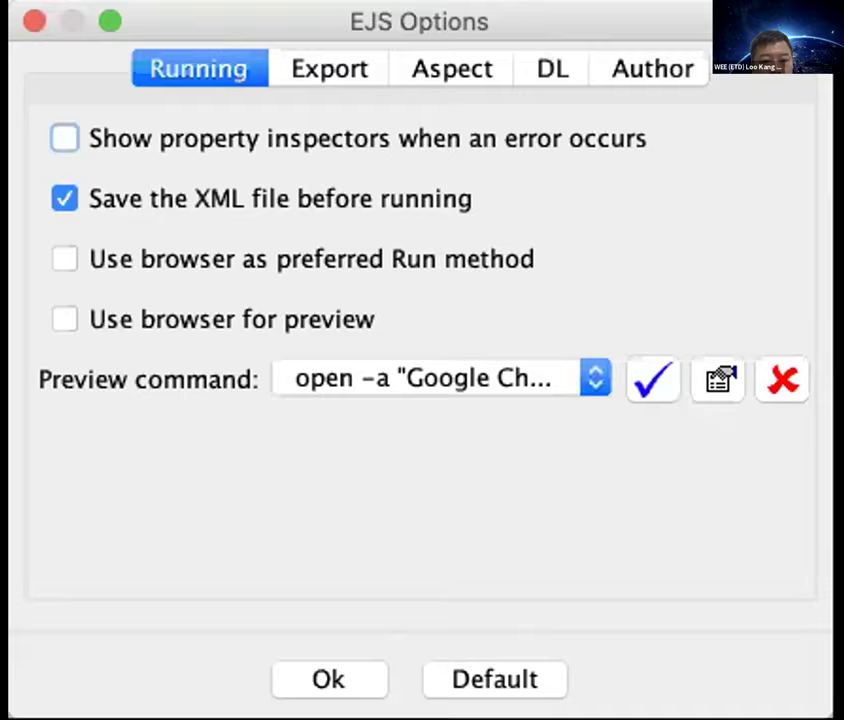
Enable the browser as preferred run method and for preview in the EJS running options, and confirm them
click(66, 259)
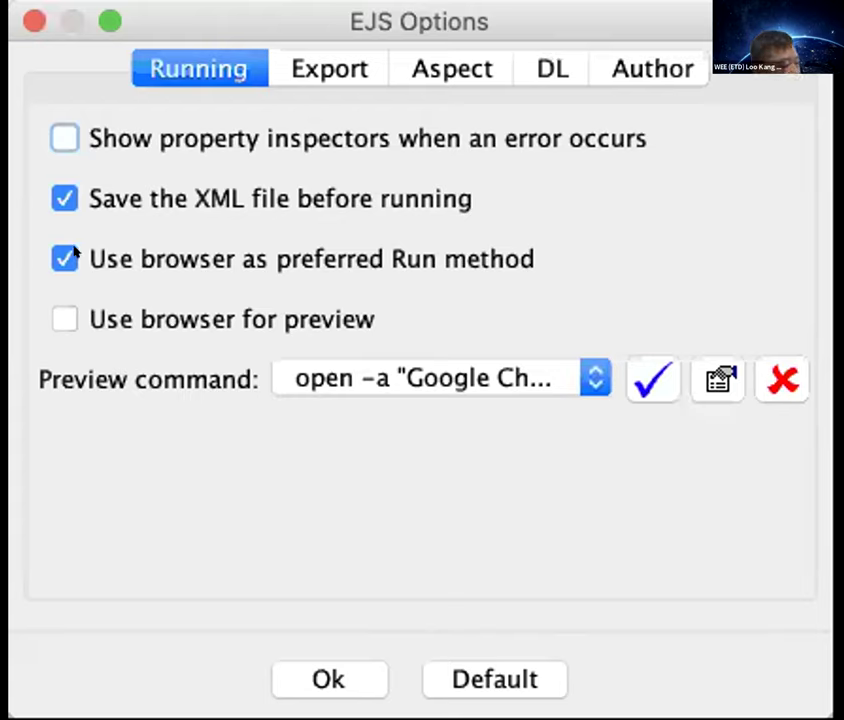
click(70, 316)
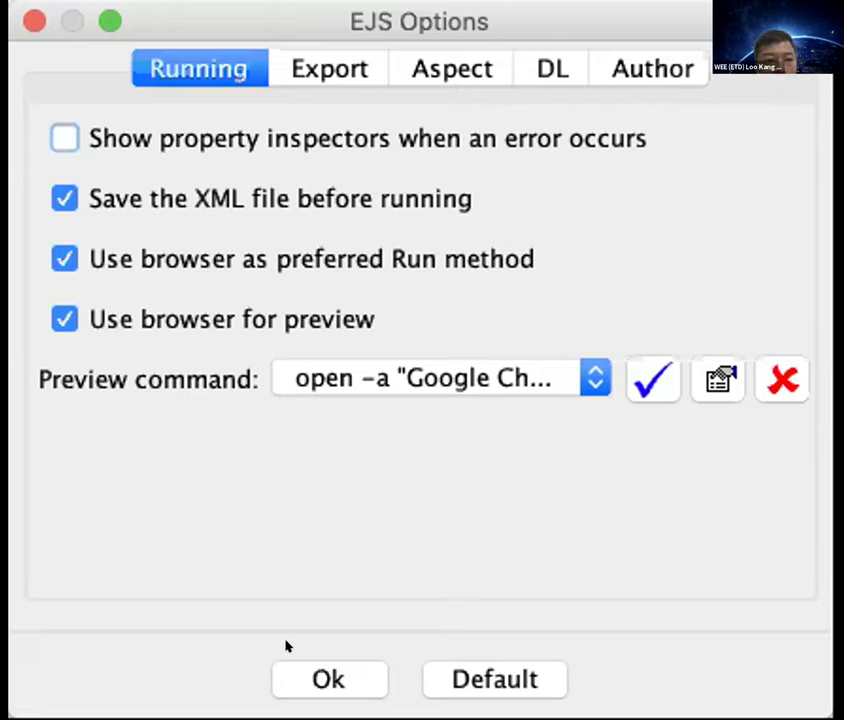
click(292, 676)
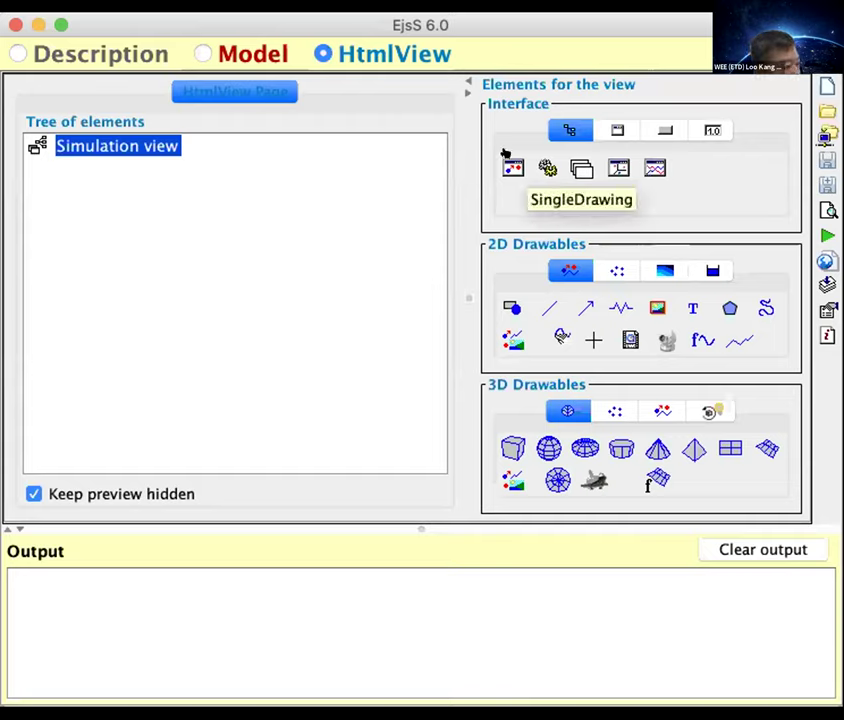
Add the ready-made single plot panel element group to the Simulation view
click(646, 156)
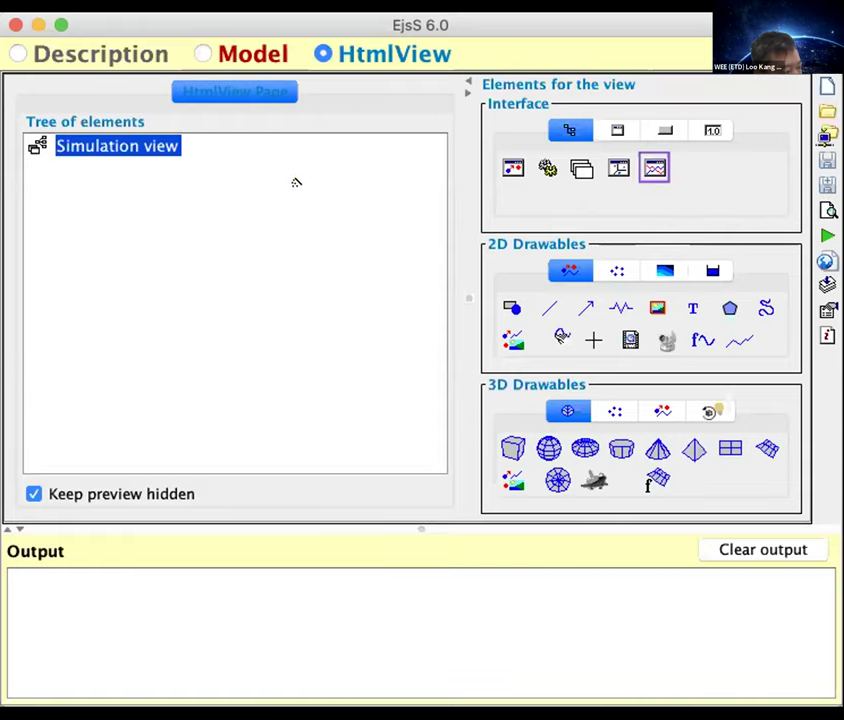
click(133, 146)
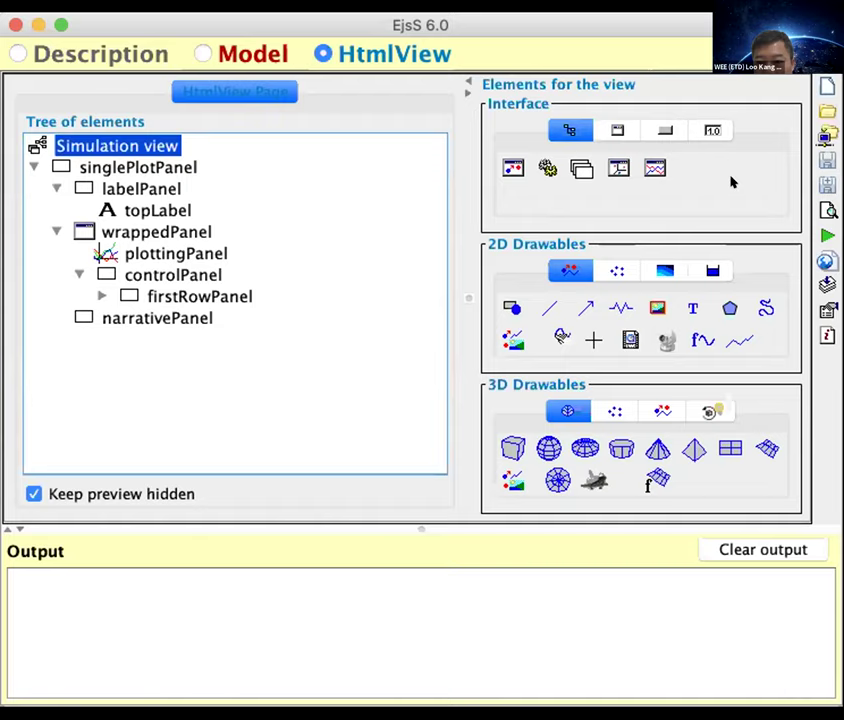
Save the new simulation as testingmagnet.ejss in the sstrf2020 folder
click(822, 152)
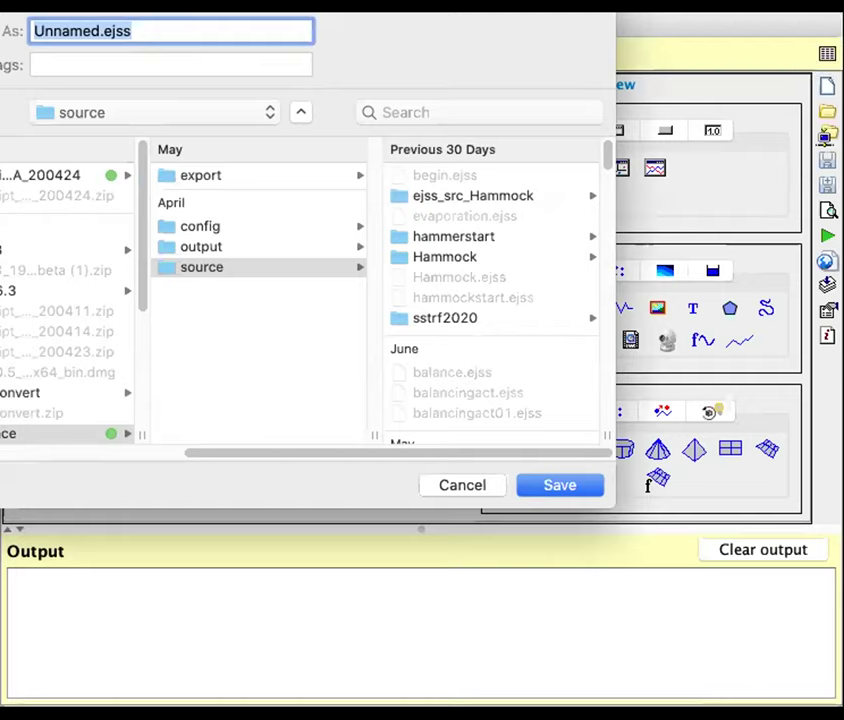
click(79, 19)
double_click(79, 19)
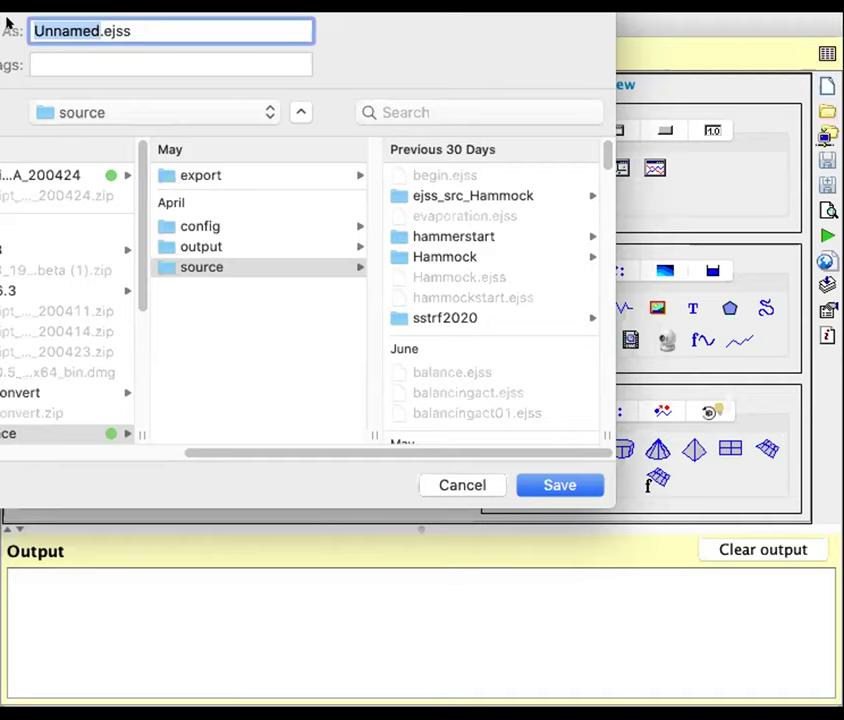
text(testing)
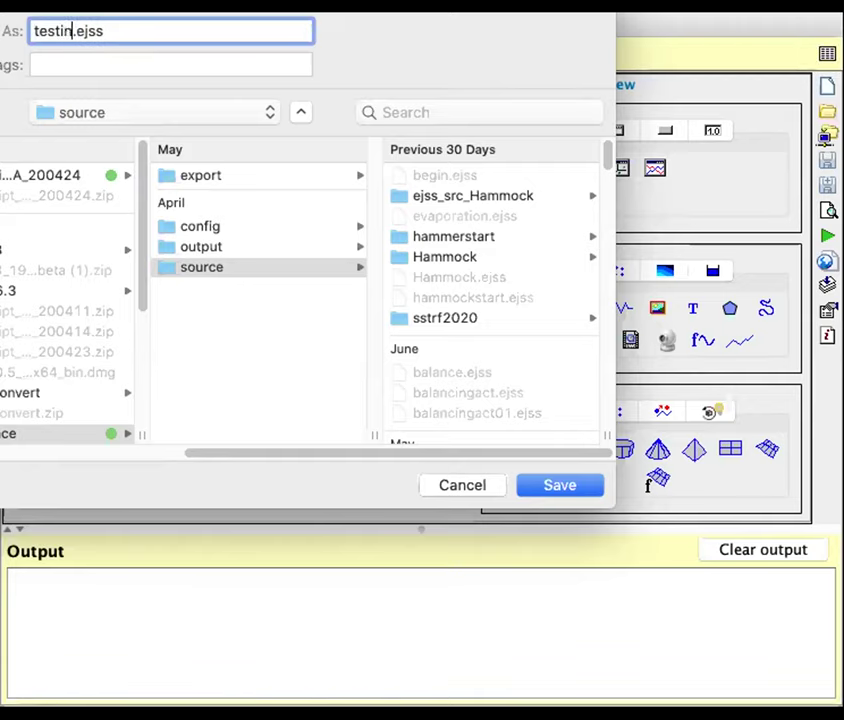
text(magnet)
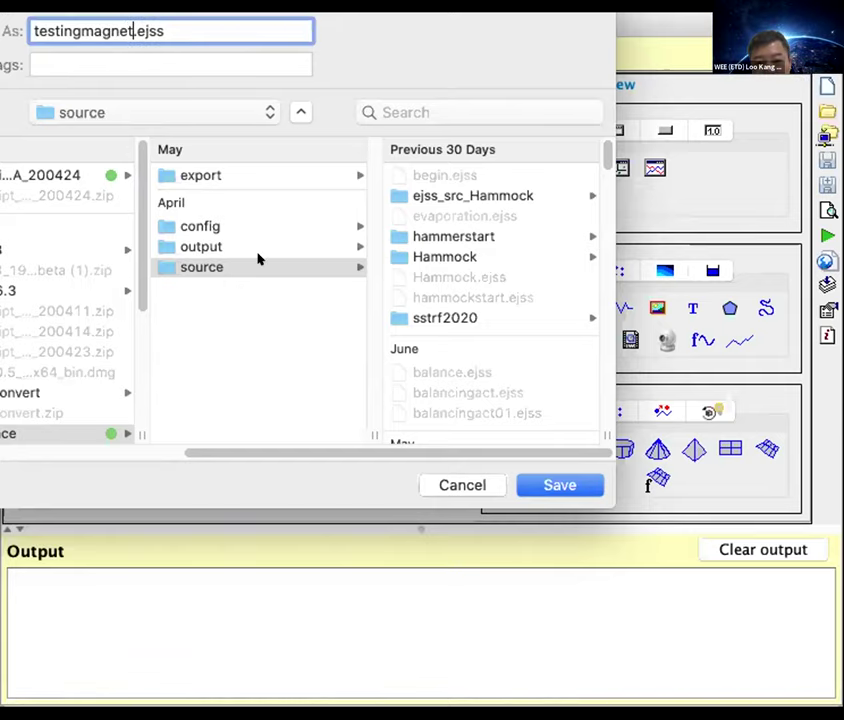
click(441, 316)
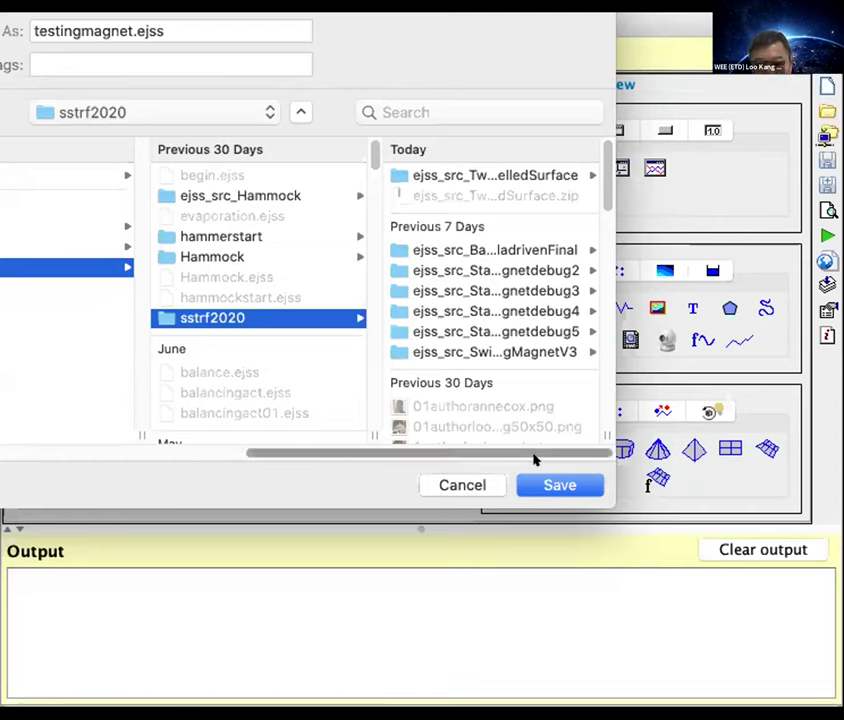
click(551, 478)
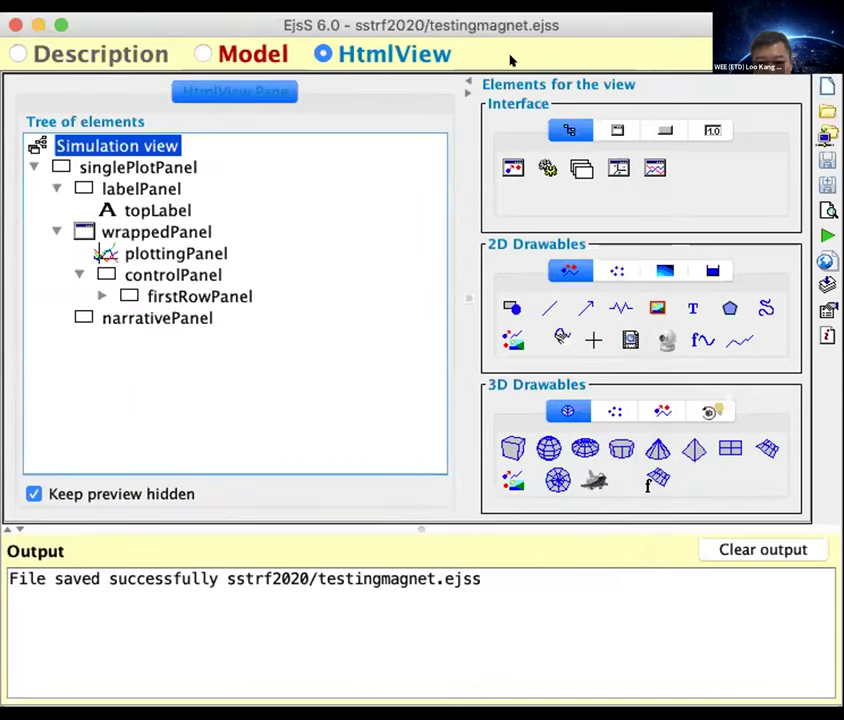
Run the testingmagnet simulation in the browser, try its play and reset controls, and look through the sample narrative
click(814, 228)
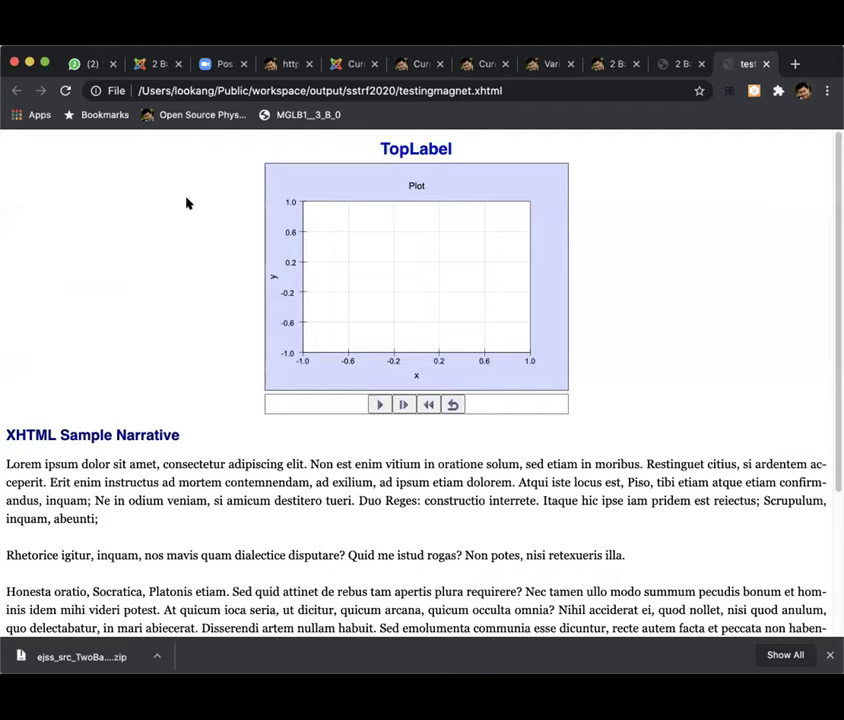
click(378, 404)
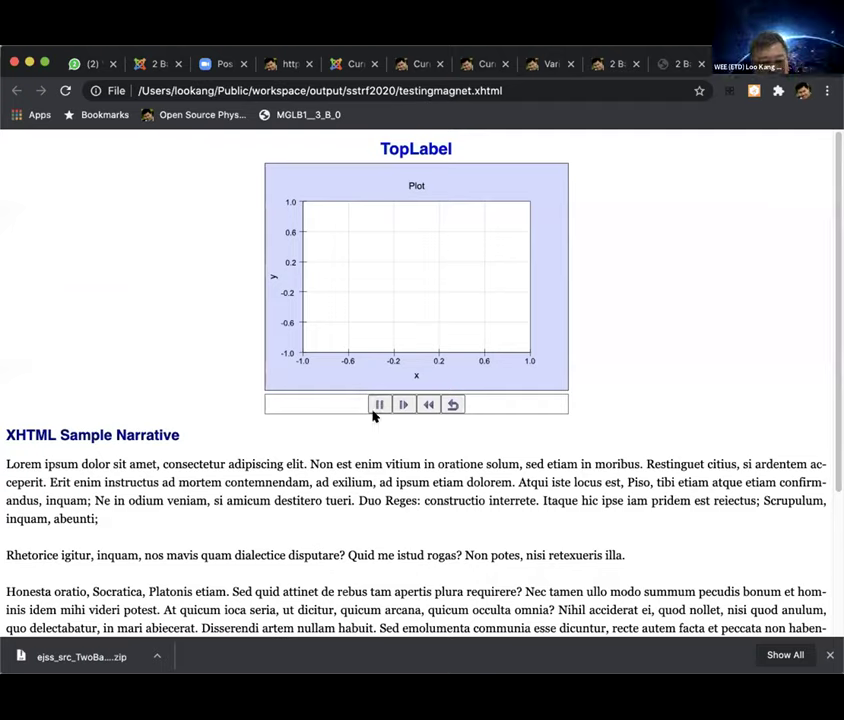
click(453, 404)
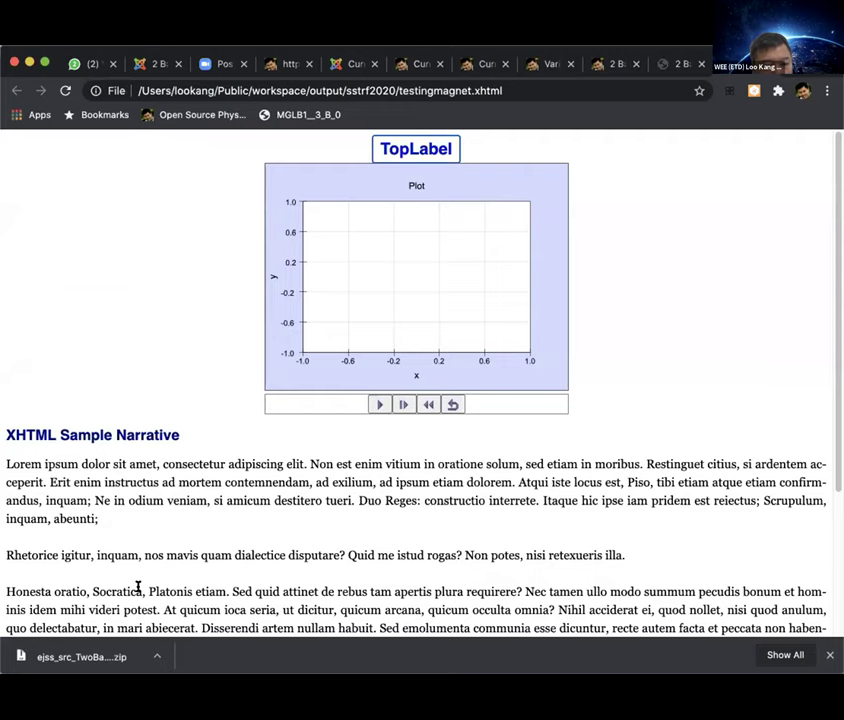
scroll(320, 480, down, 3)
scroll(340, 520, up, 3)
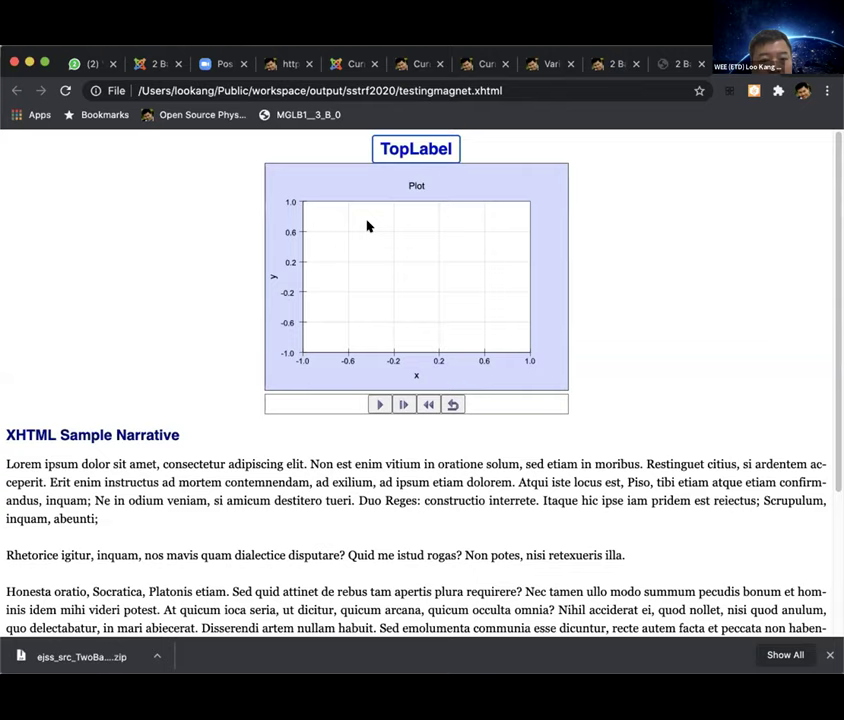
Switch back to EjsS and compare the model pages of TwoBarMagnetsOnALevelledSurface with the Variables, Initialization and Fixed relations pages of testingmagnet
key(super+Tab)
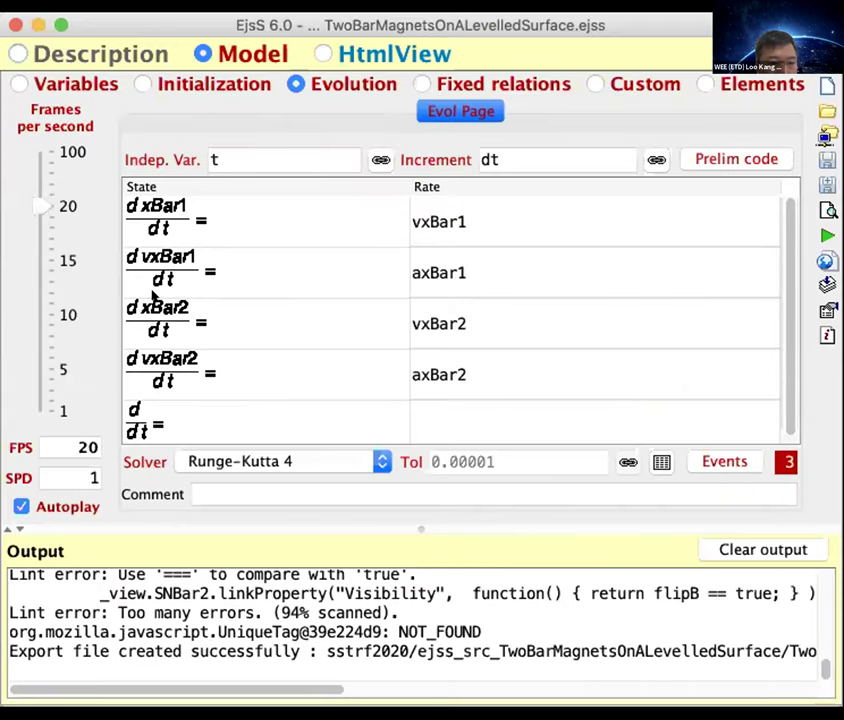
click(42, 80)
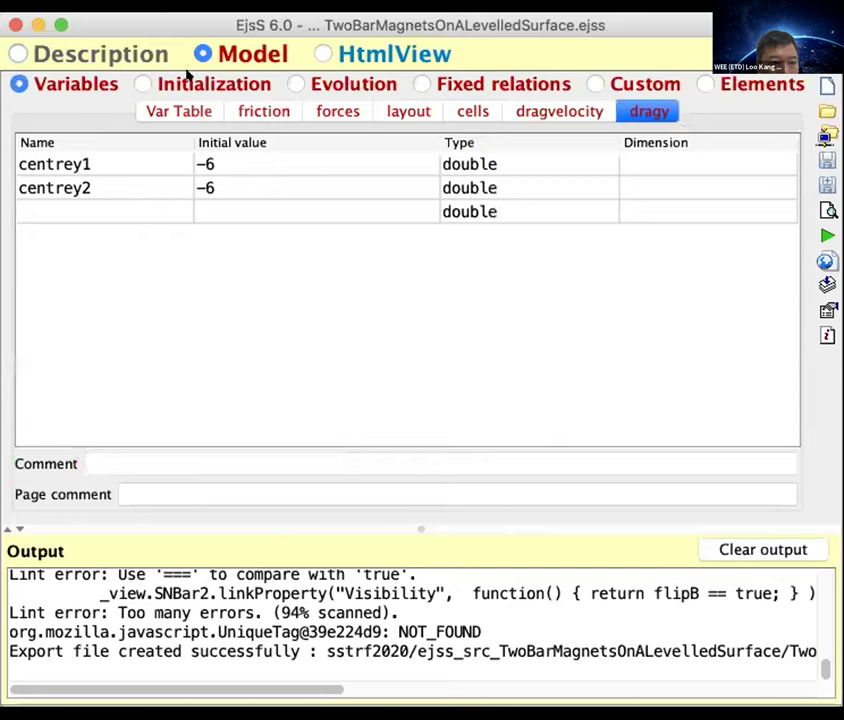
click(213, 78)
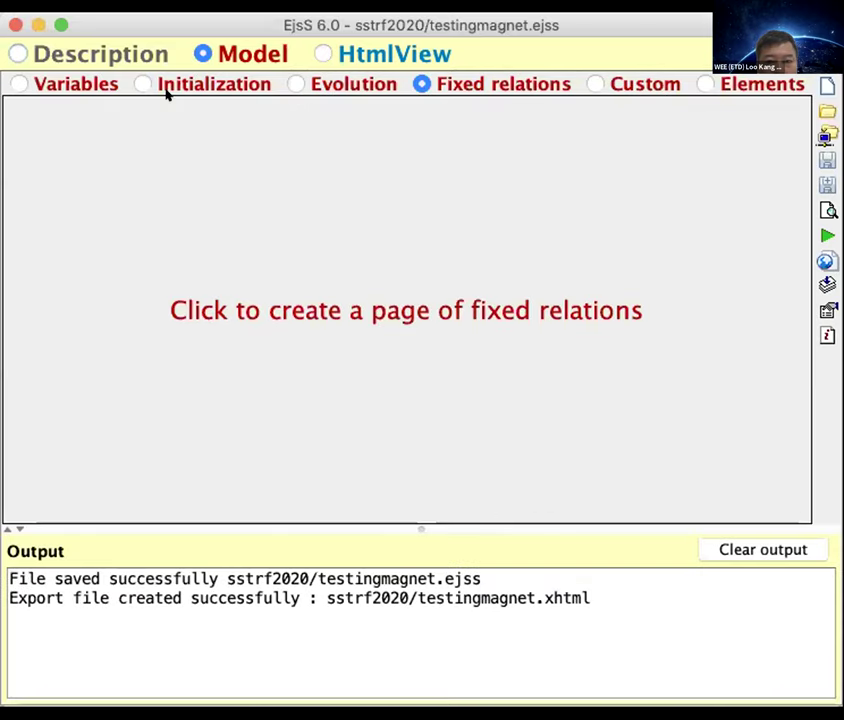
click(167, 90)
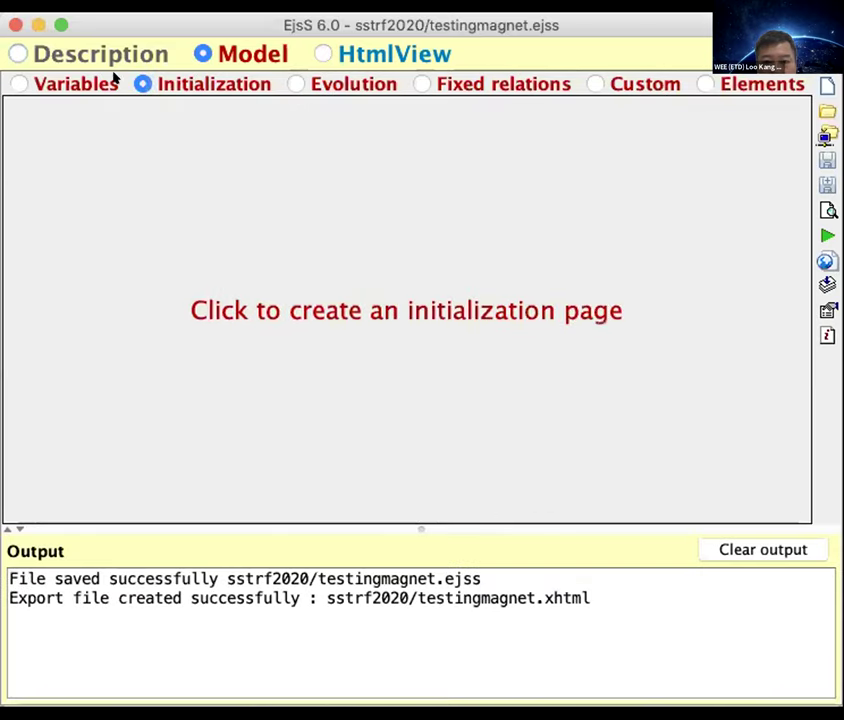
click(56, 86)
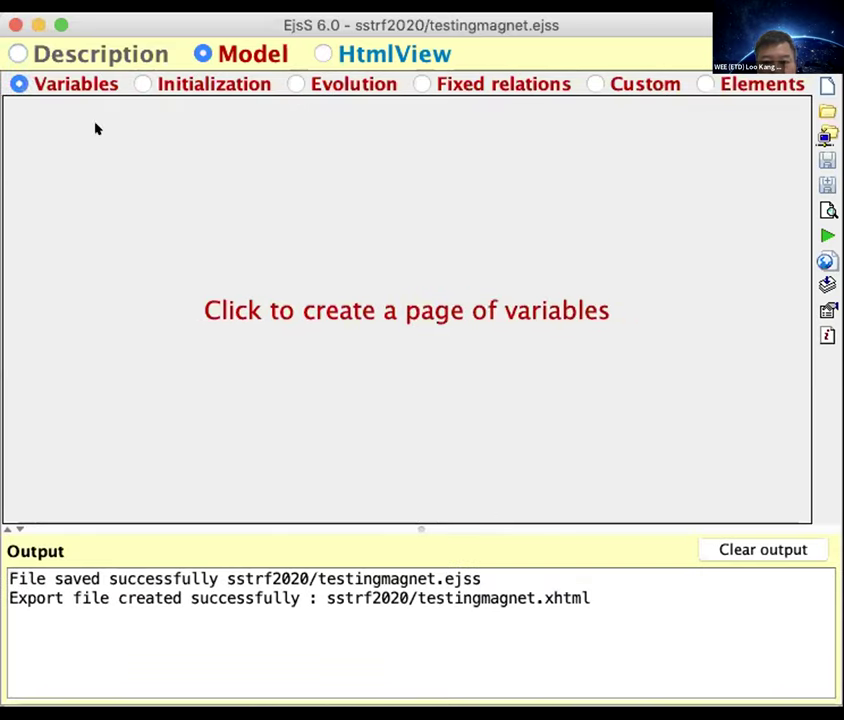
click(445, 83)
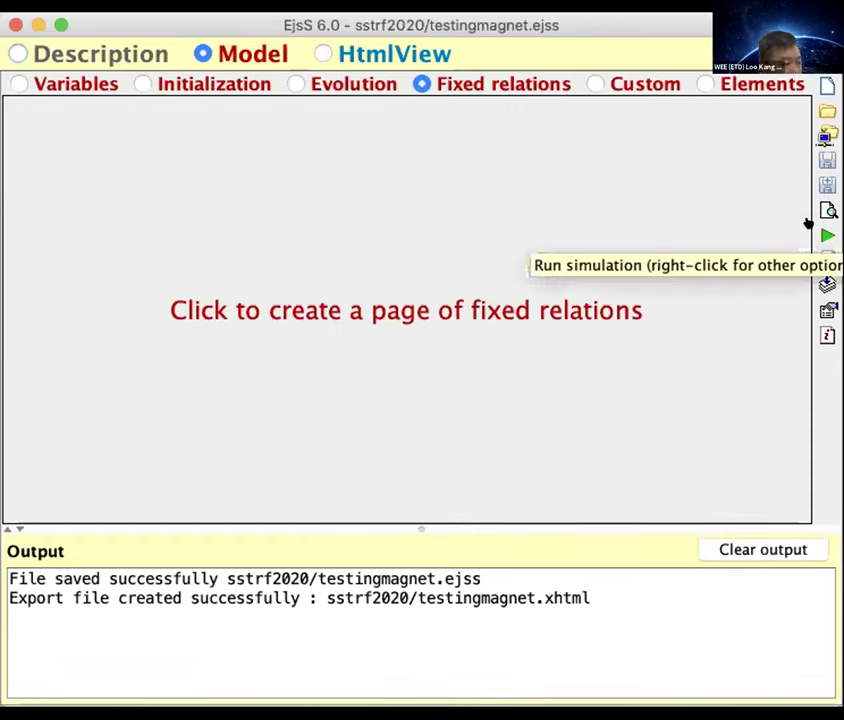
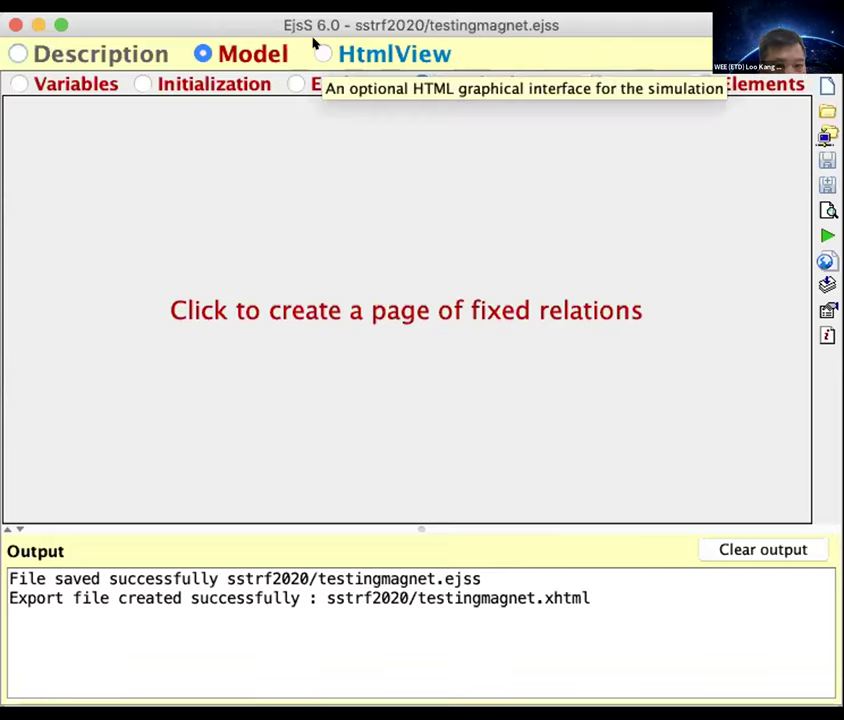
Open the properties of the topLabel element in the HTML view of testingmagnet
click(320, 51)
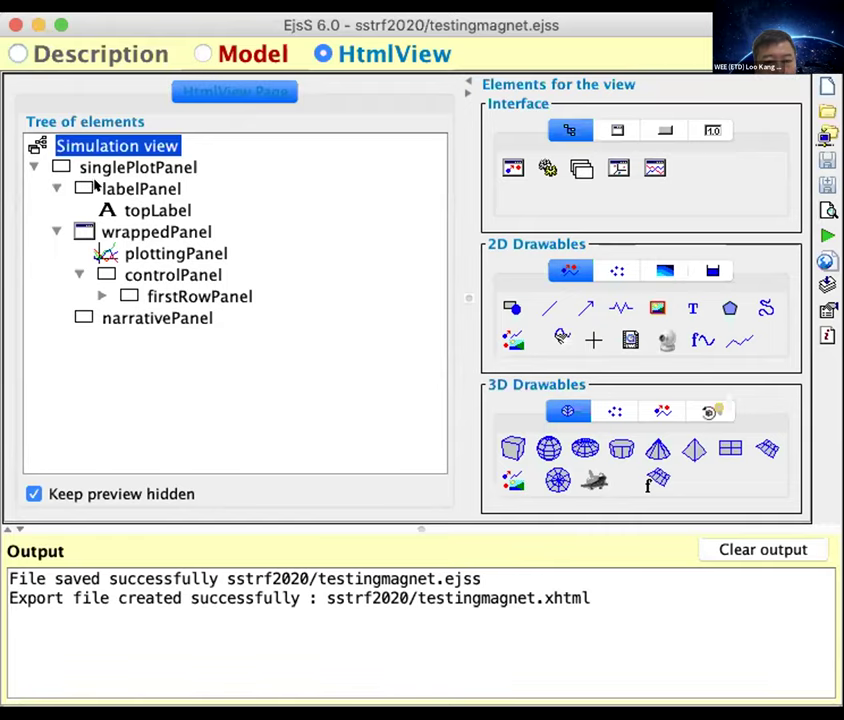
click(150, 208)
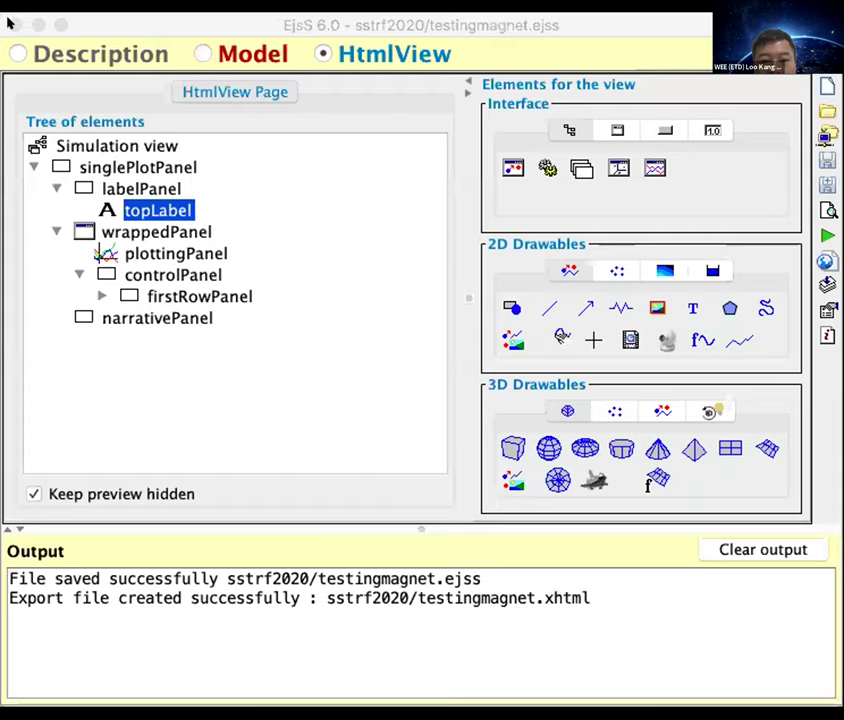
click(222, 183)
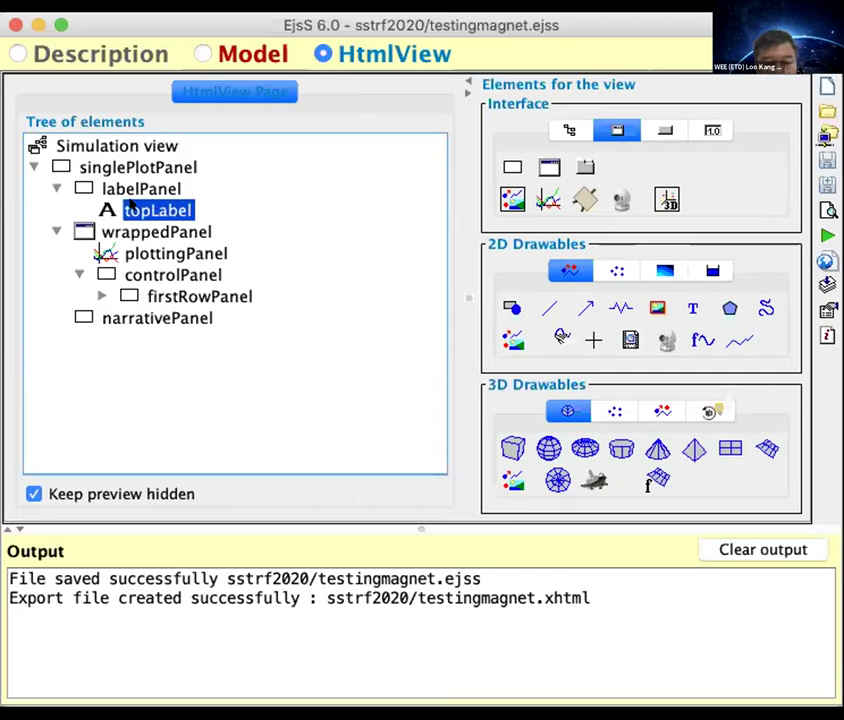
Add a text label element named label inside labelPanel, next to topLabel
click(662, 130)
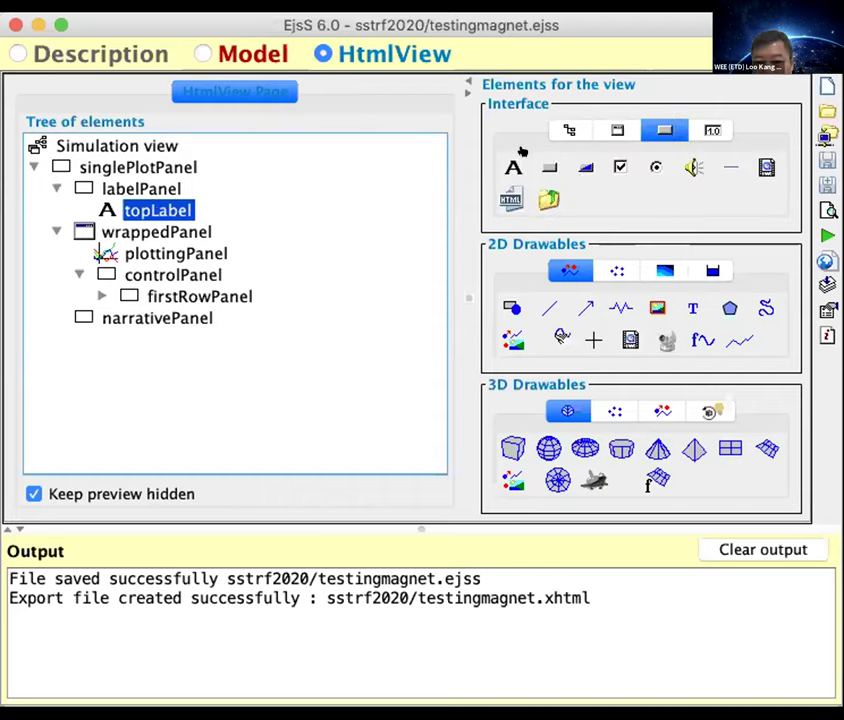
click(512, 167)
click(147, 188)
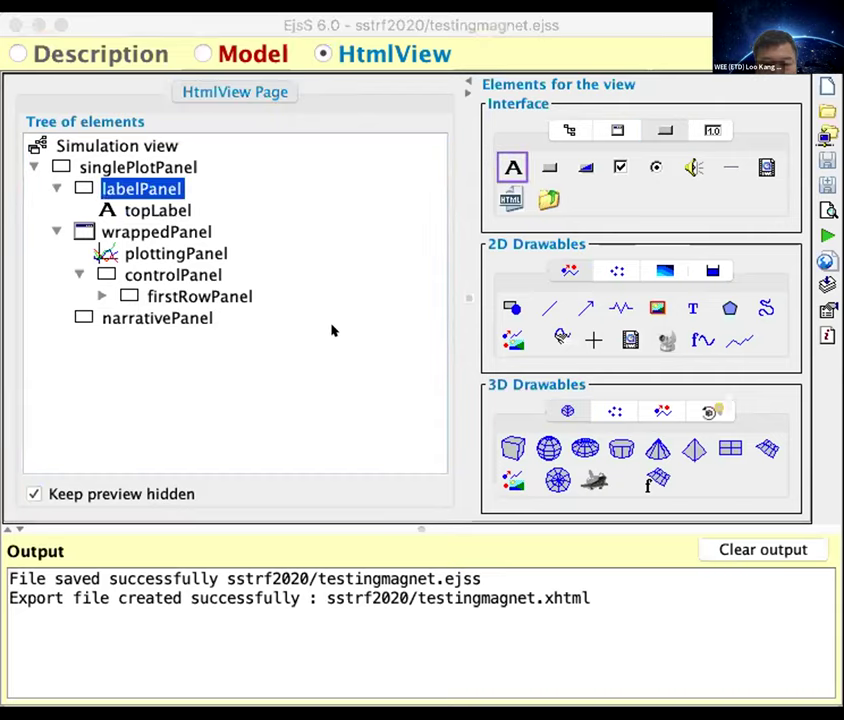
click(120, 232)
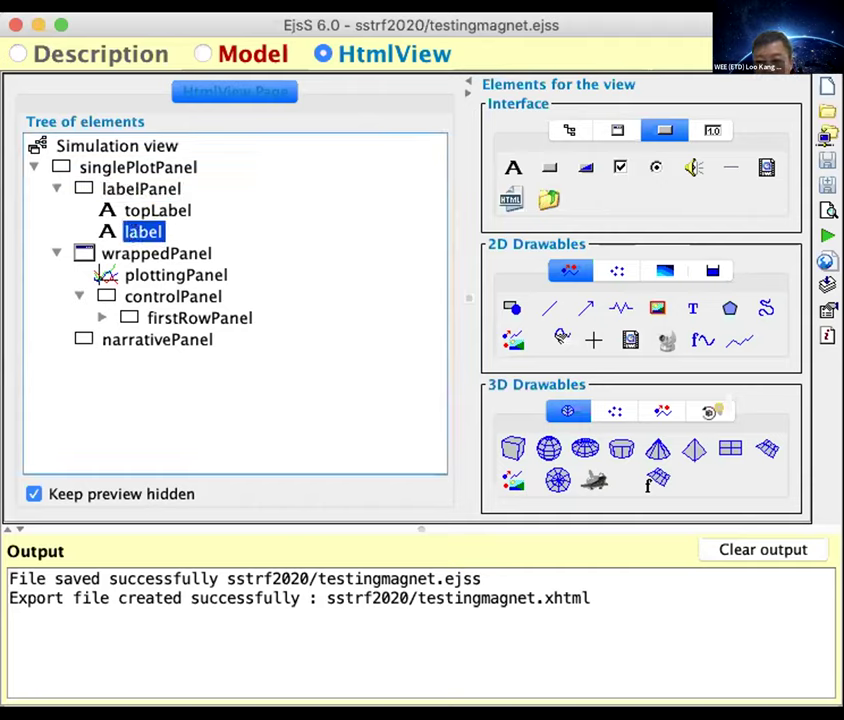
Run the simulation in the browser and compare its heading with the reference simulation about coated polyesterene balls and a magnet
click(826, 236)
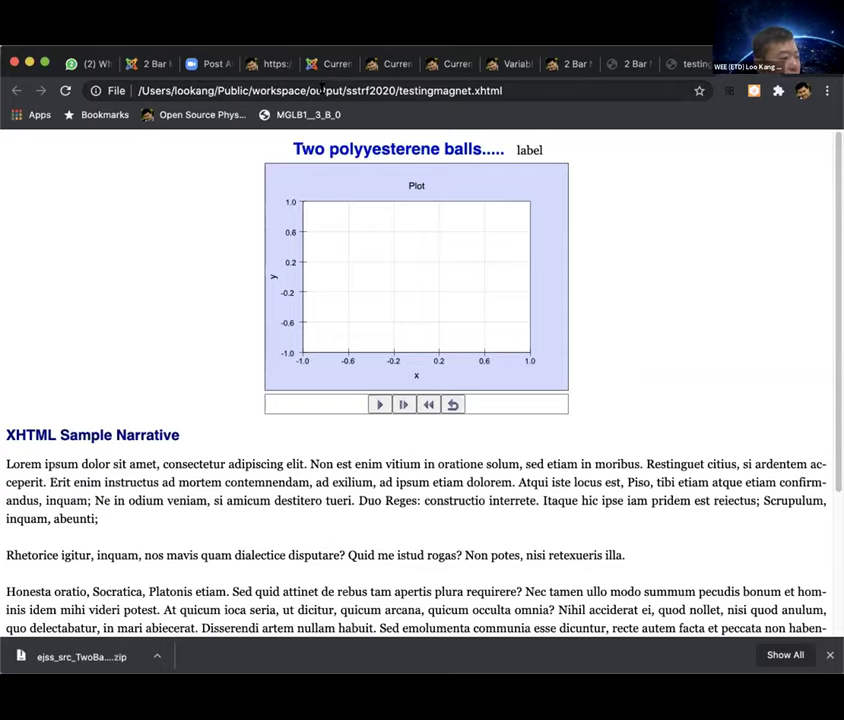
click(272, 63)
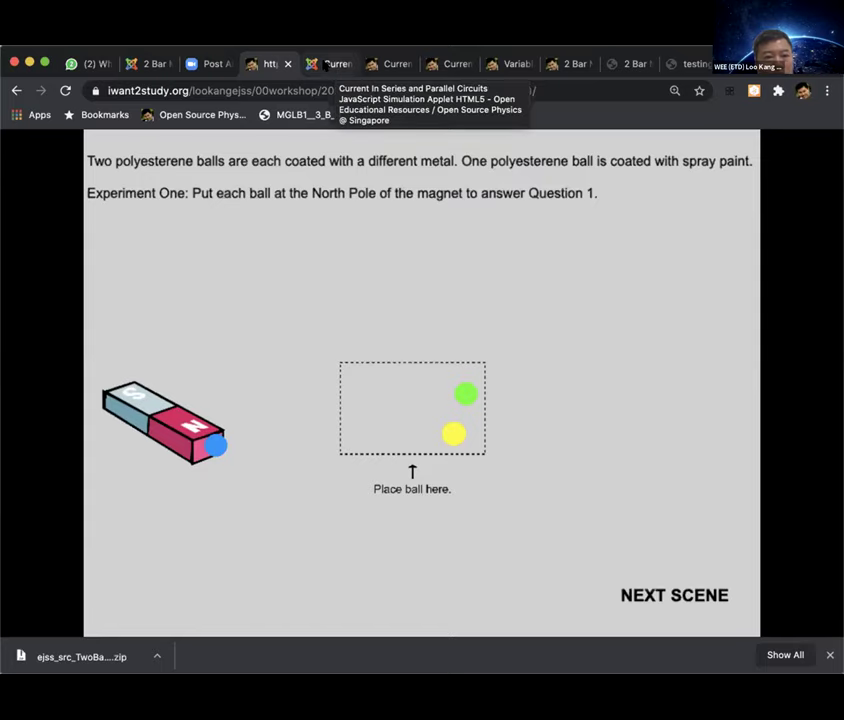
Search the web for "html next line", using the browser tab that holds the Current In Series And Parallel Circuits page
click(372, 65)
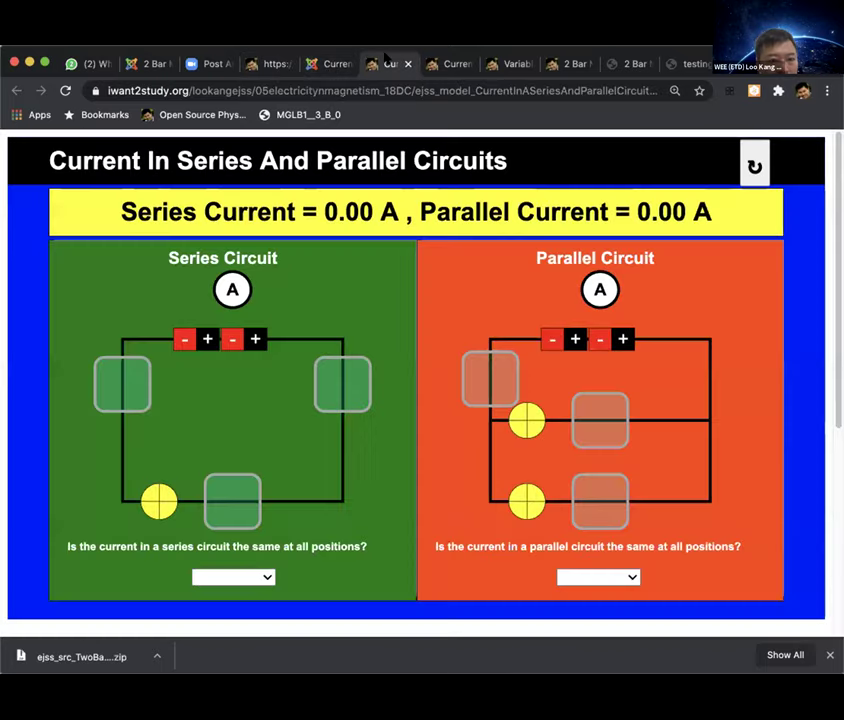
click(407, 96)
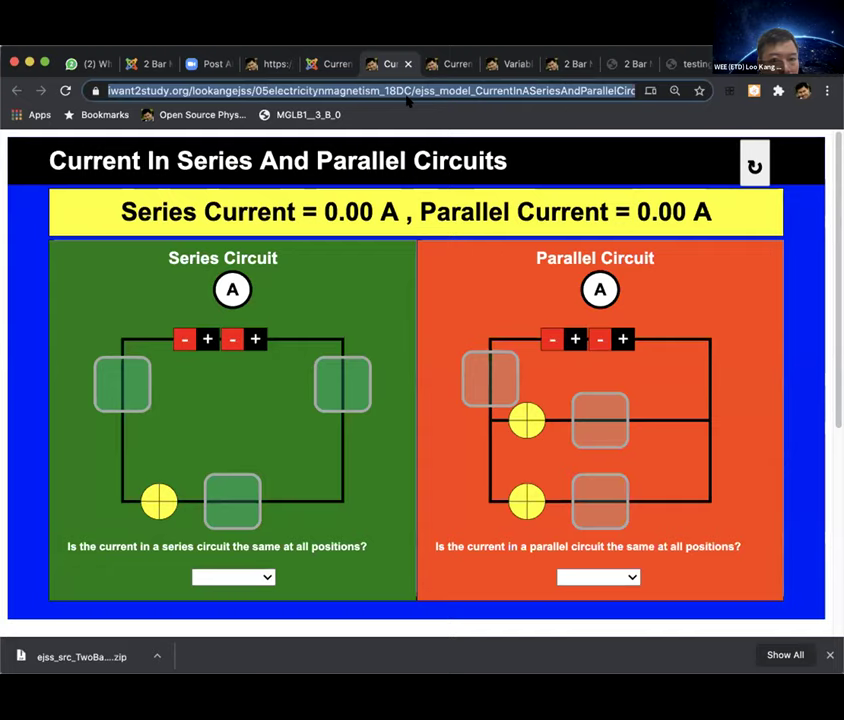
text(html)
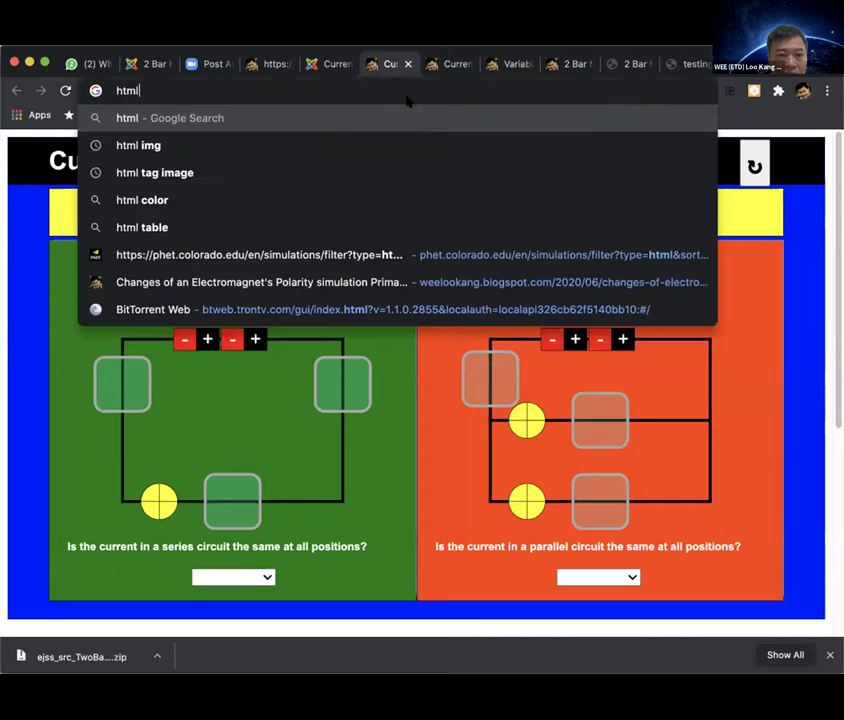
text( next)
key(BackSpace)
key(BackSpace)
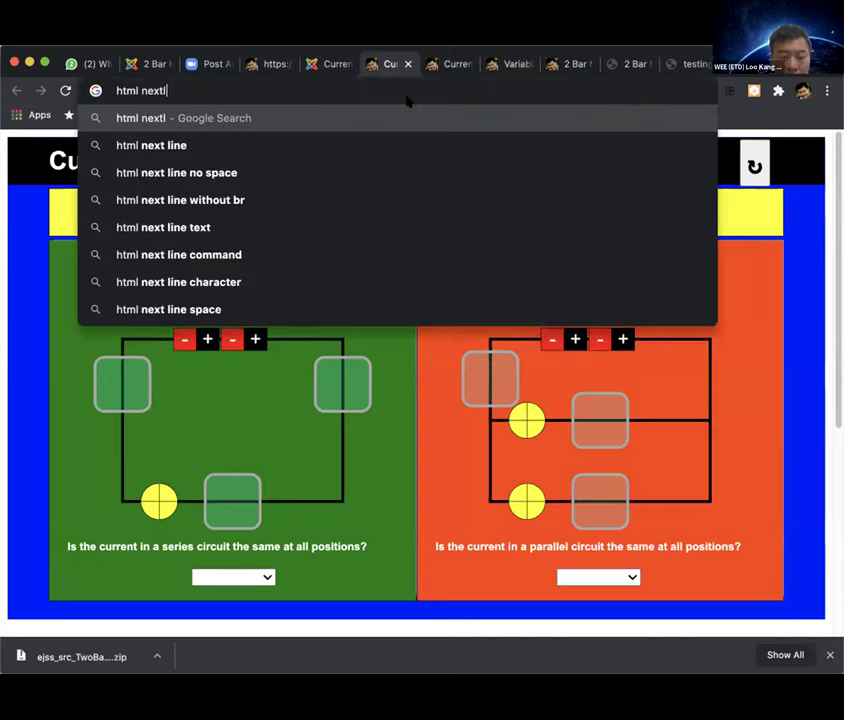
text(line)
key(BackSpace)
key(BackSpace)
key(BackSpace)
text(ine)
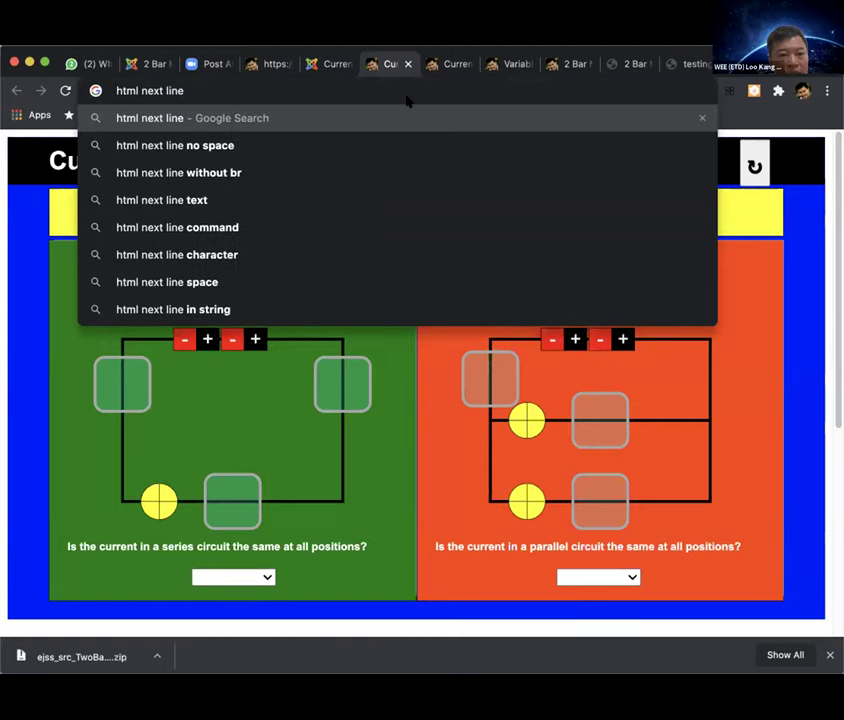
key(Return)
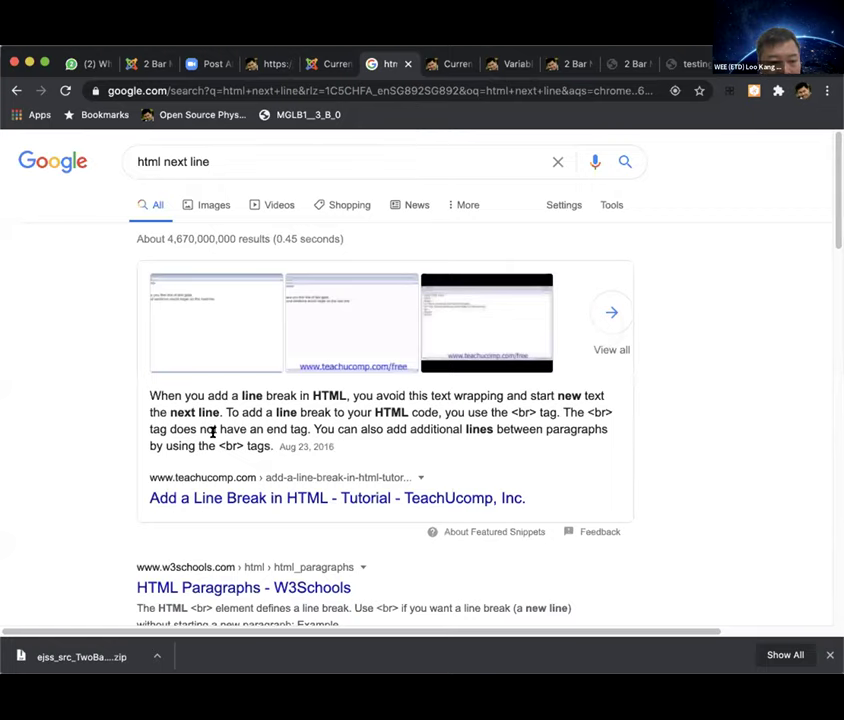
Read the featured answer on HTML line breaks and highlight its <br> tag
drag(219, 446, 243, 446)
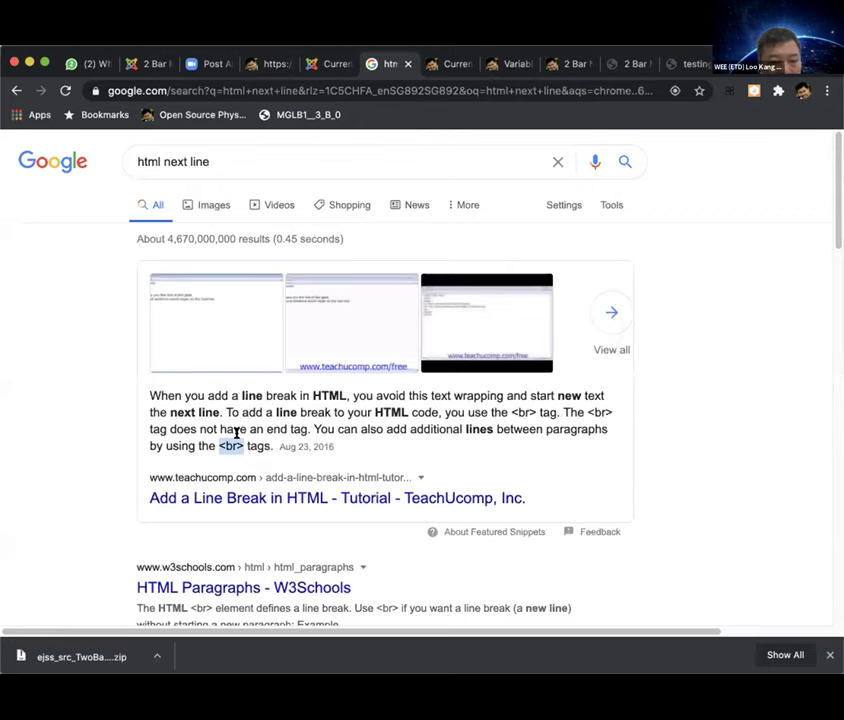
drag(216, 444, 241, 444)
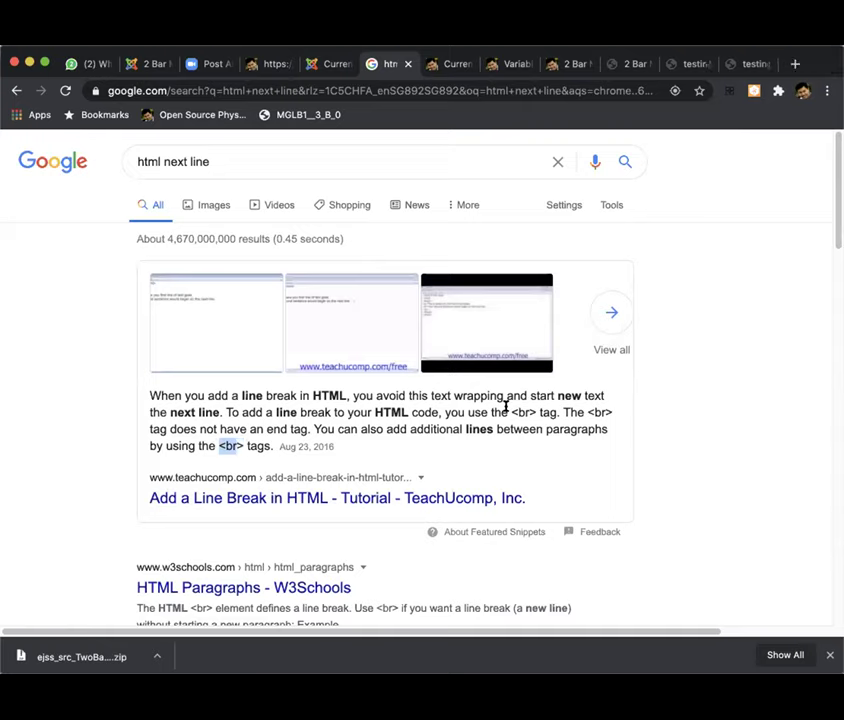
drag(511, 410, 526, 408)
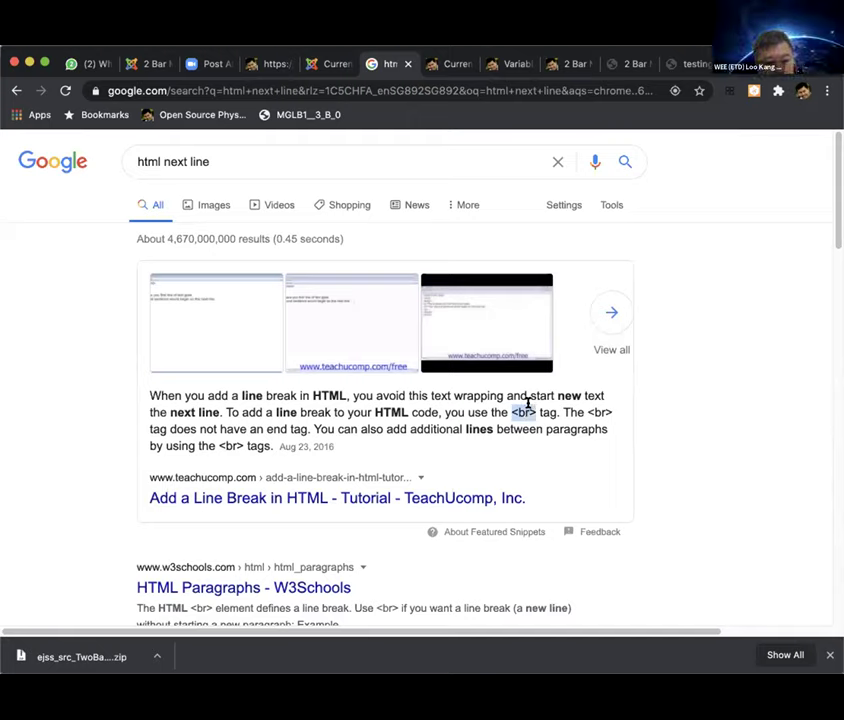
drag(510, 402, 530, 405)
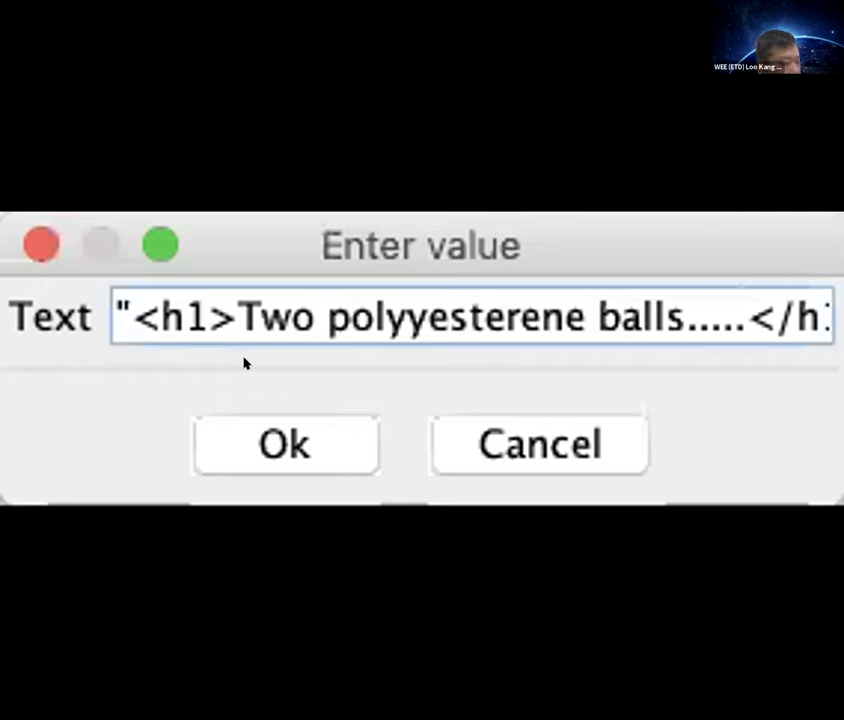
Return to the label's Text value in EjsS and examine the heading wording and its enclosing h1 tags
click(241, 317)
drag(237, 317, 693, 317)
click(737, 317)
key(Right)
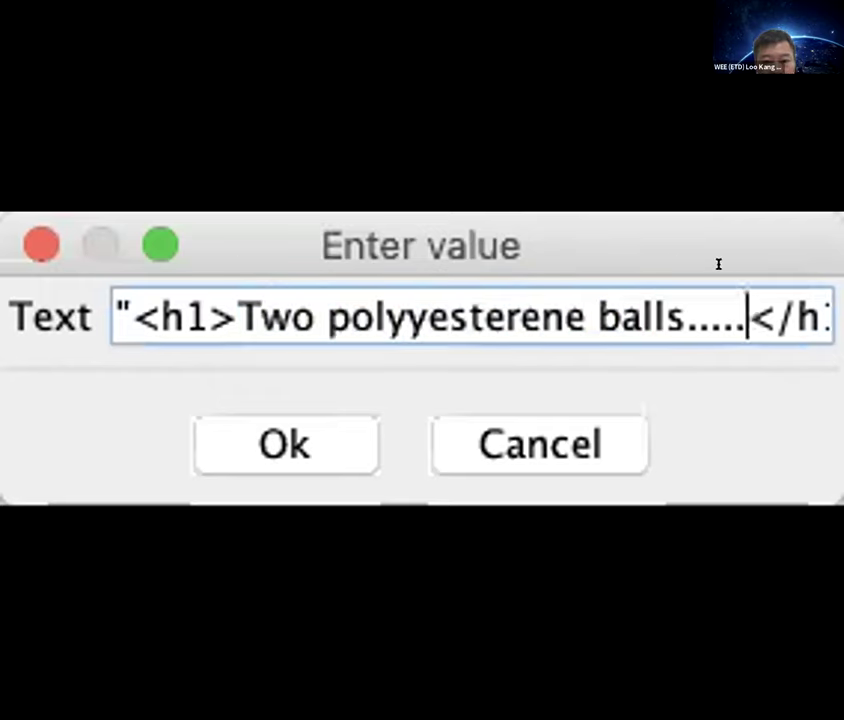
key(shift+Right)
key(shift+Right)
key(shift+Right)
key(shift+Right)
key(shift+Right)
key(shift+Right)
key(shift+Right)
key(shift+Right)
key(shift+Right)
key(shift+Right)
key(shift+Right)
key(shift+Right)
key(shift+Right)
key(shift+Right)
click(577, 317)
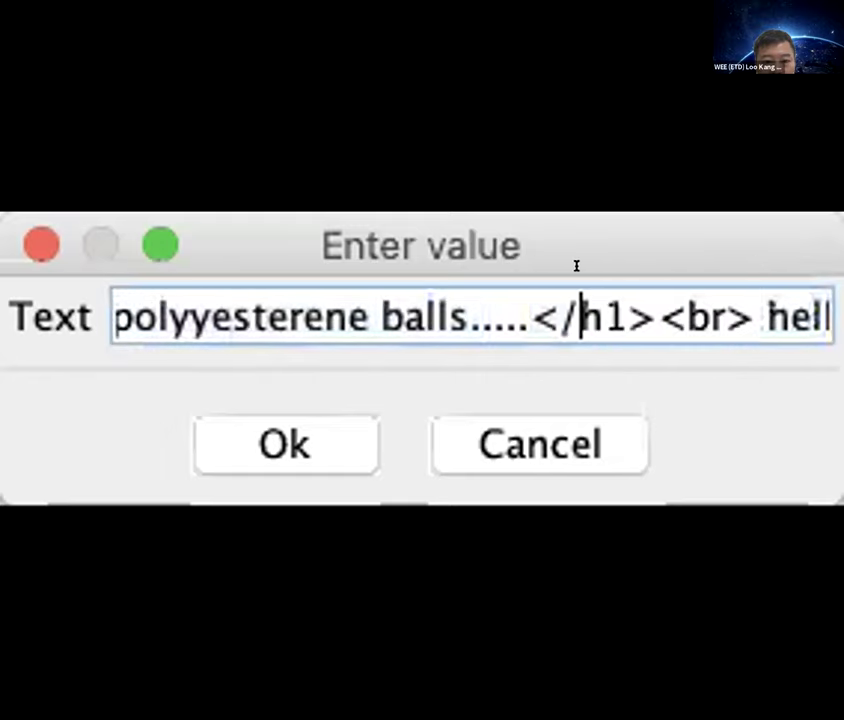
Highlight the closing </h1> tag and the <br> tag that follows it in the Text value
click(526, 317)
key(shift+Right)
key(shift+Right)
key(shift+Right)
key(shift+Right)
key(shift+Right)
key(Right)
key(Right)
key(Left)
key(shift+Right)
key(shift+Right)
key(shift+Right)
key(shift+Right)
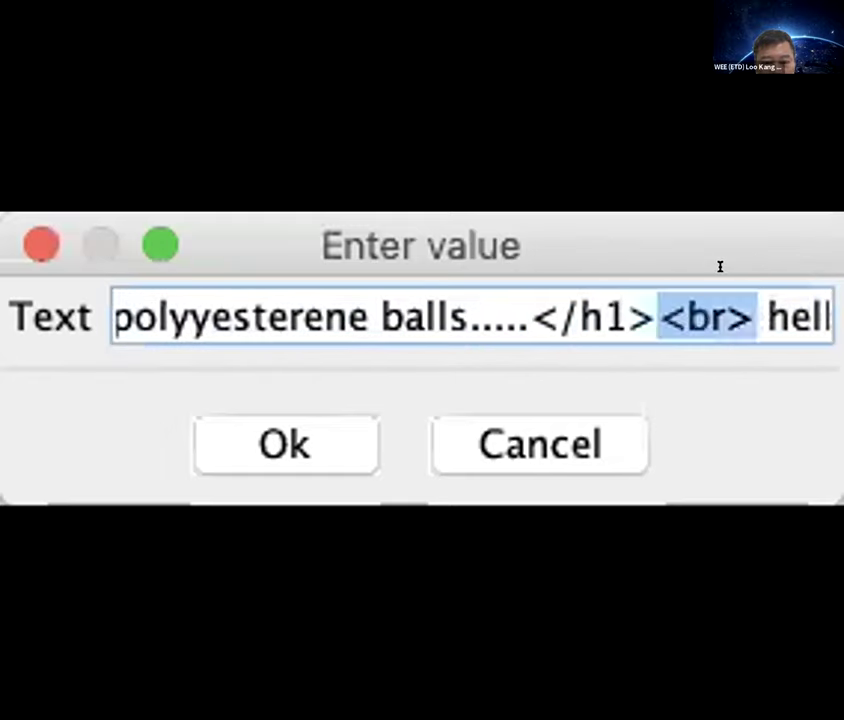
Change the word after the <br> tag in topLabel's Text value to "Hello", accept it and close the label's properties
key(Right)
key(Right)
key(Right)
key(shift+Left)
key(shift+Right)
key(shift+Right)
key(shift+Right)
key(shift+Right)
key(shift+Right)
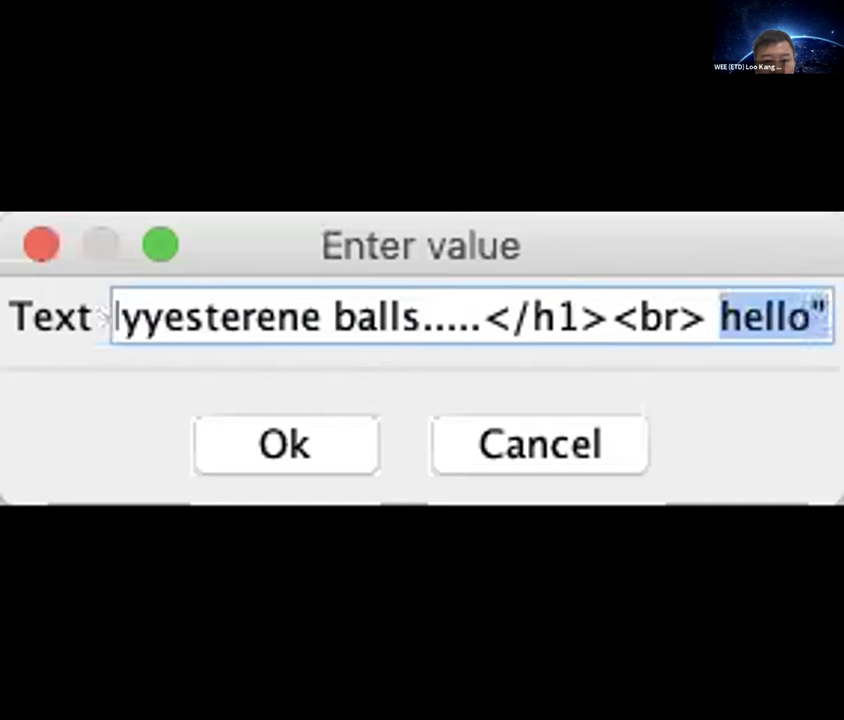
key(Left)
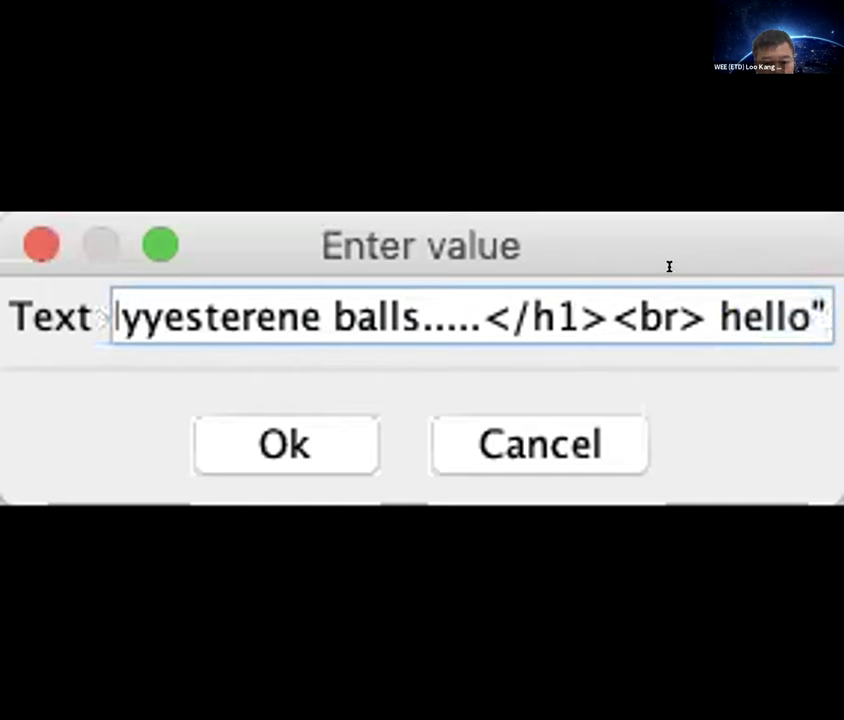
key(shift+Right)
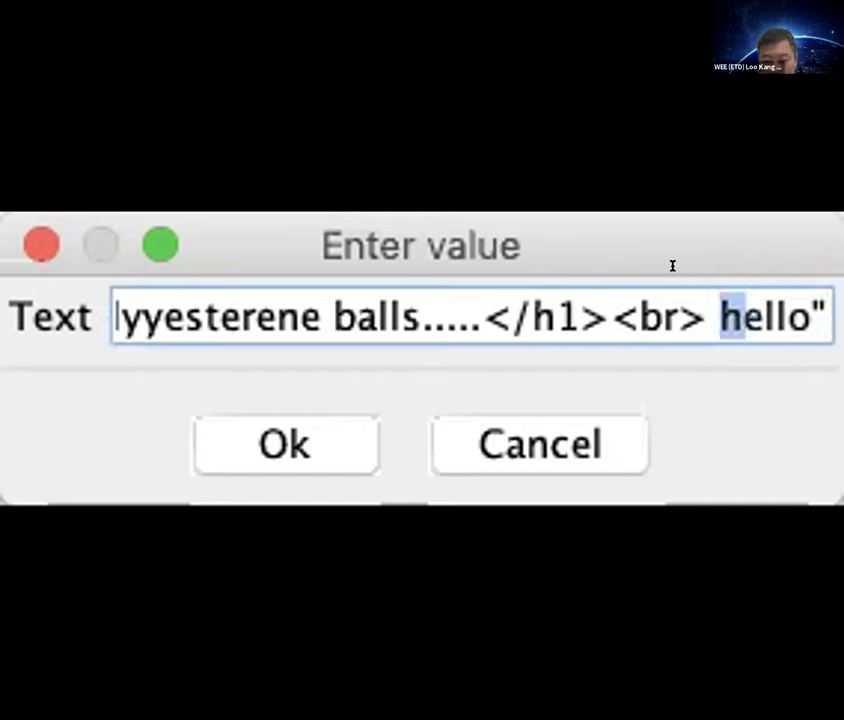
text(H)
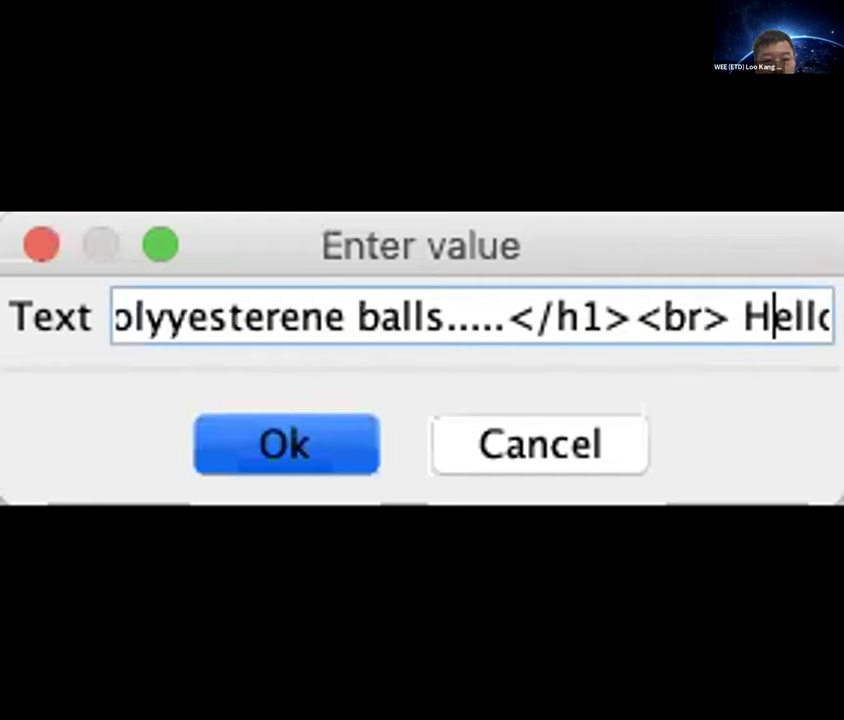
click(287, 420)
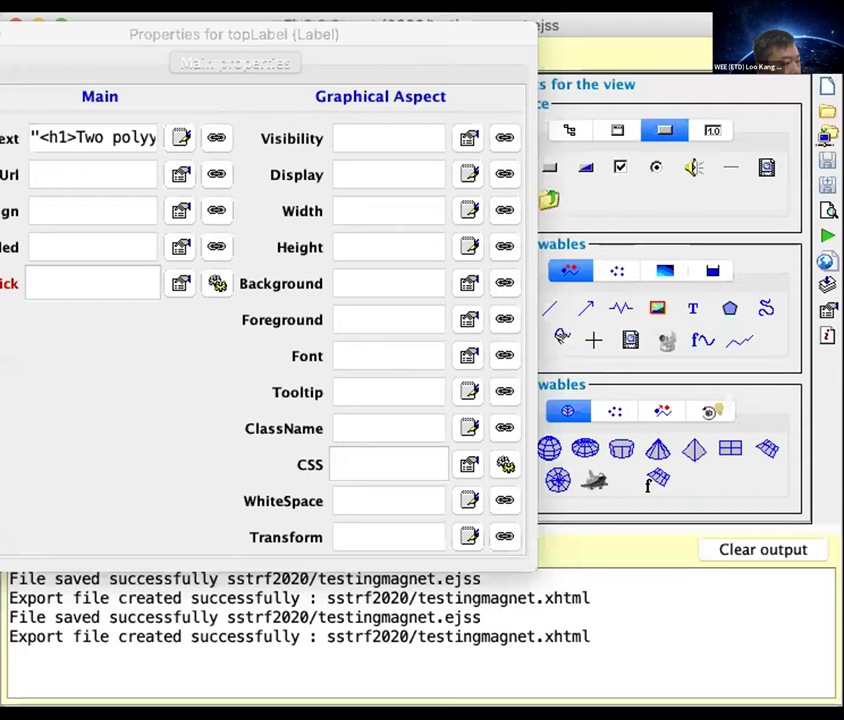
key(super+w)
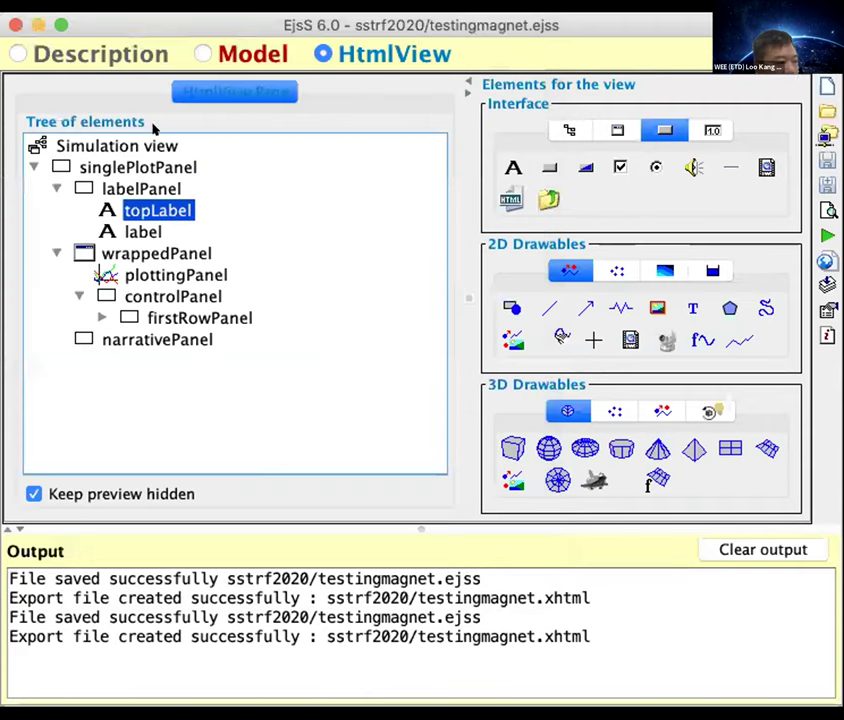
Run the simulation and check the heading, the Hello line and the extra label in the browser output
click(824, 232)
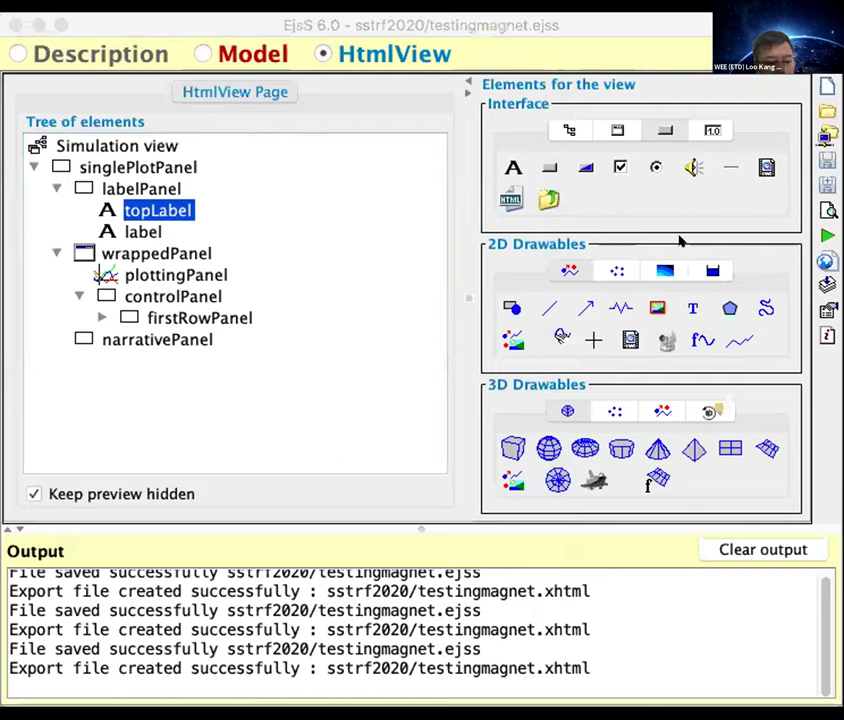
click(375, 220)
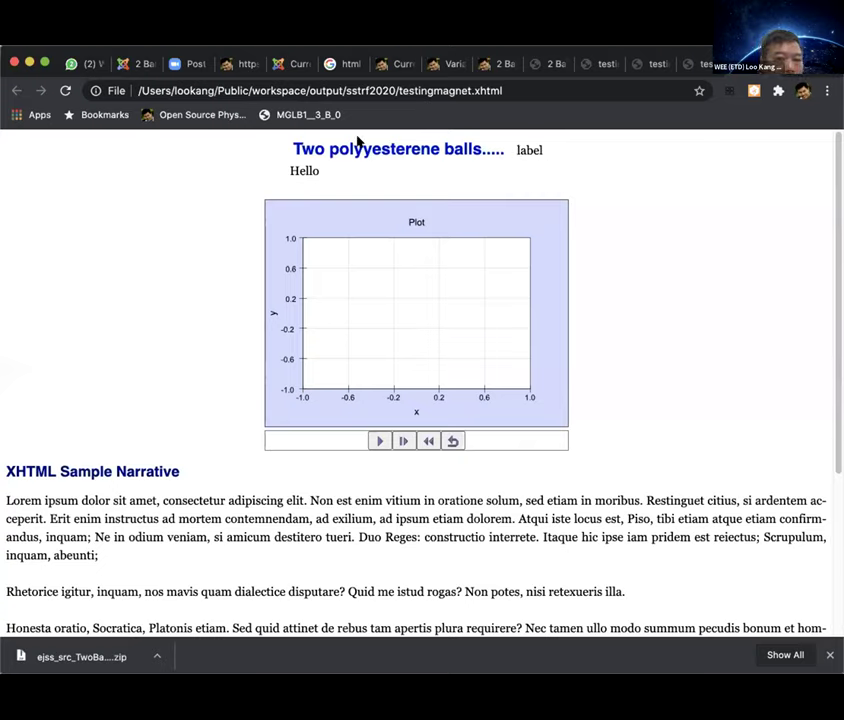
click(457, 163)
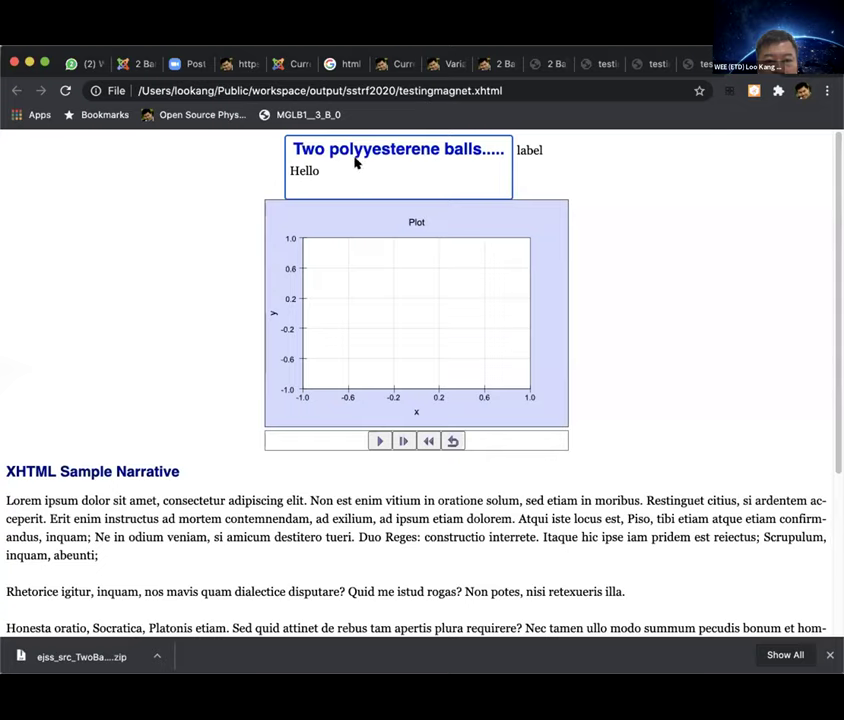
click(550, 152)
click(395, 150)
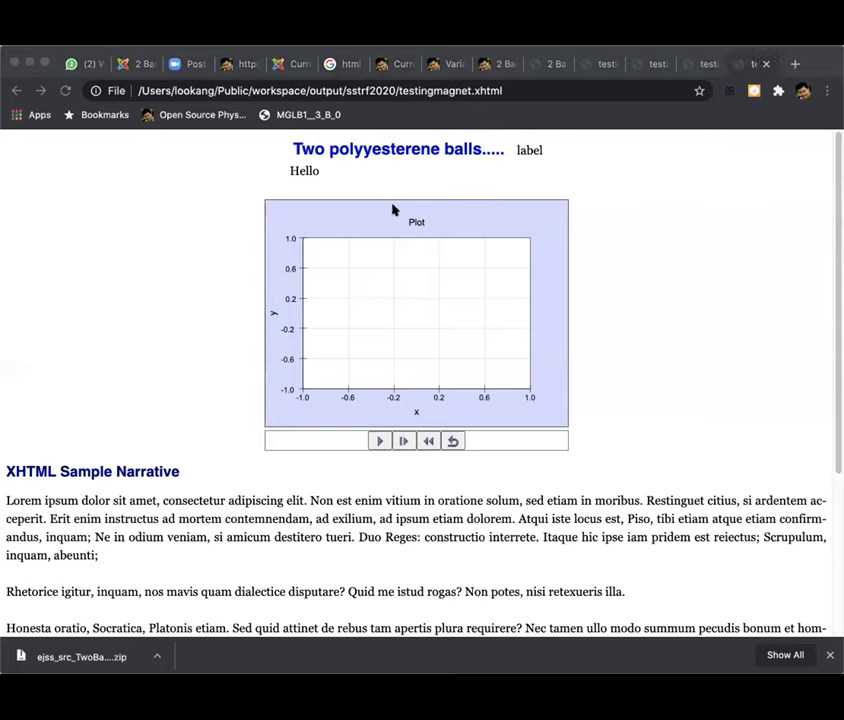
Return to EjsS and cut the extra element named label from labelPanel, keeping topLabel
key(super+Tab)
click(131, 226)
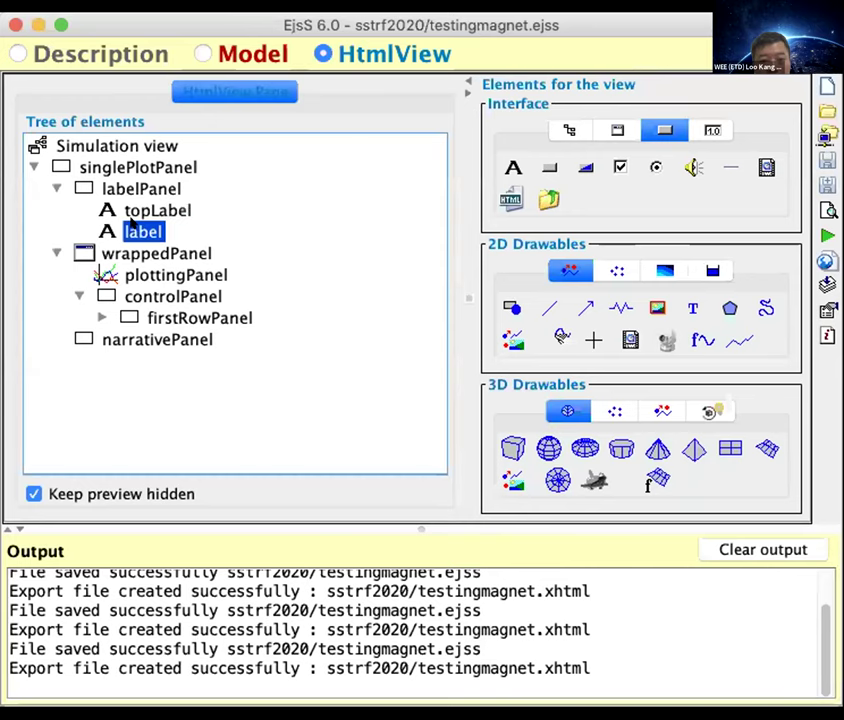
right_click(66, 232)
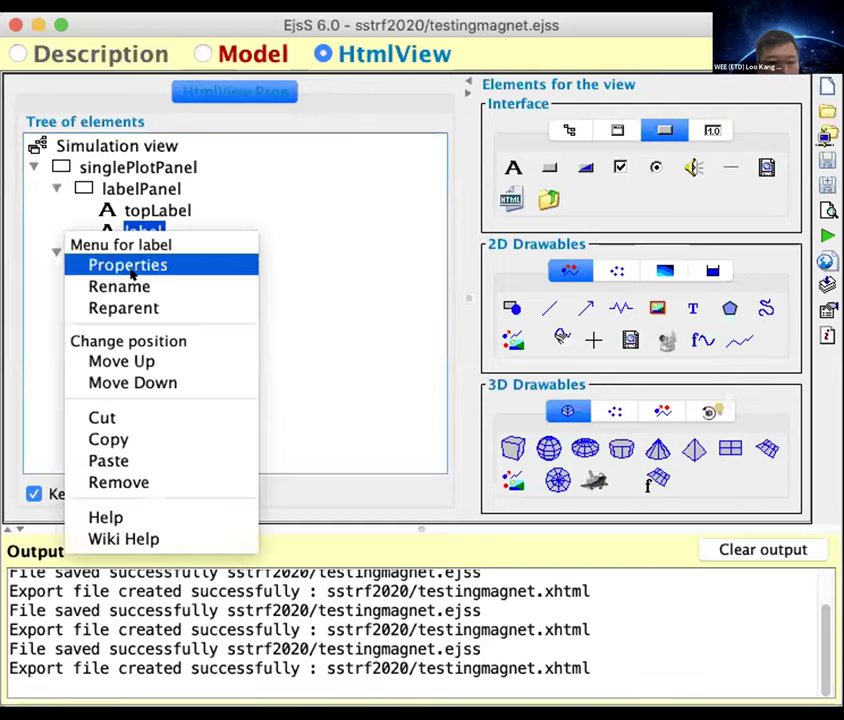
click(133, 417)
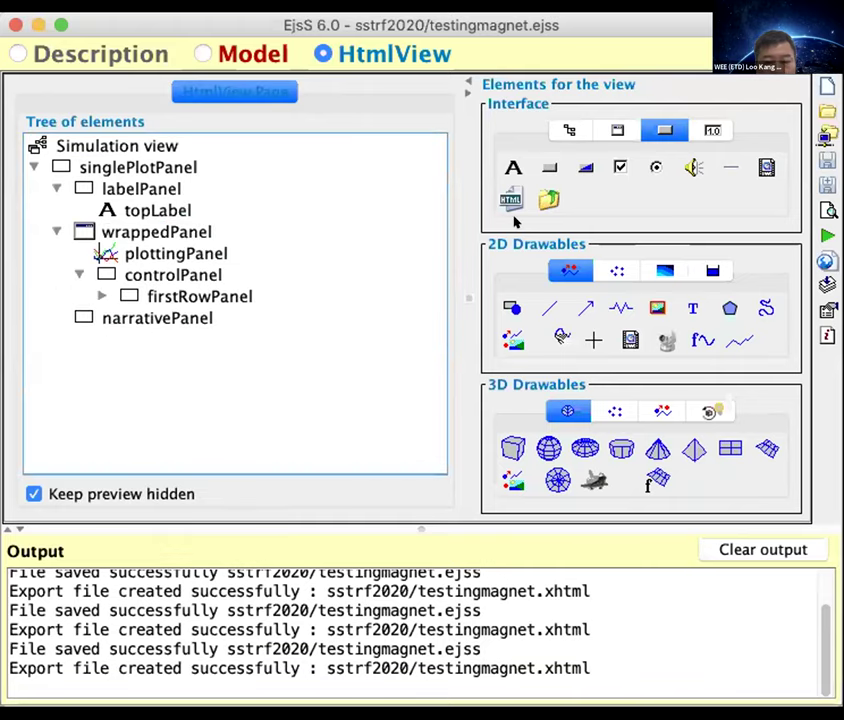
click(135, 205)
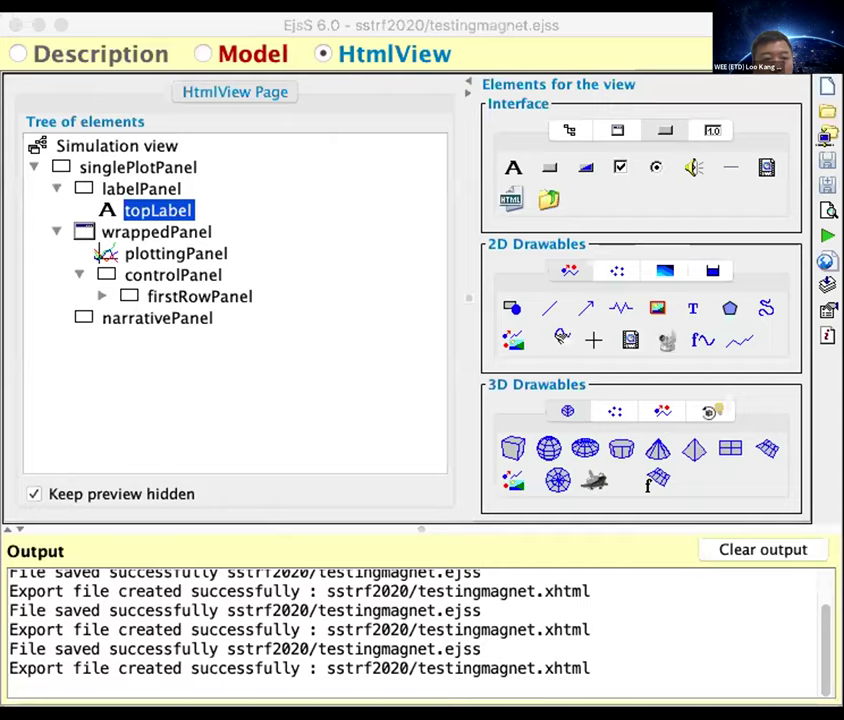
Switch to the WhatsApp chat, examine the <h1> and <p> tags in the shared label markup, and compare them with the testingmagnet.xhtml output
key(super+Tab)
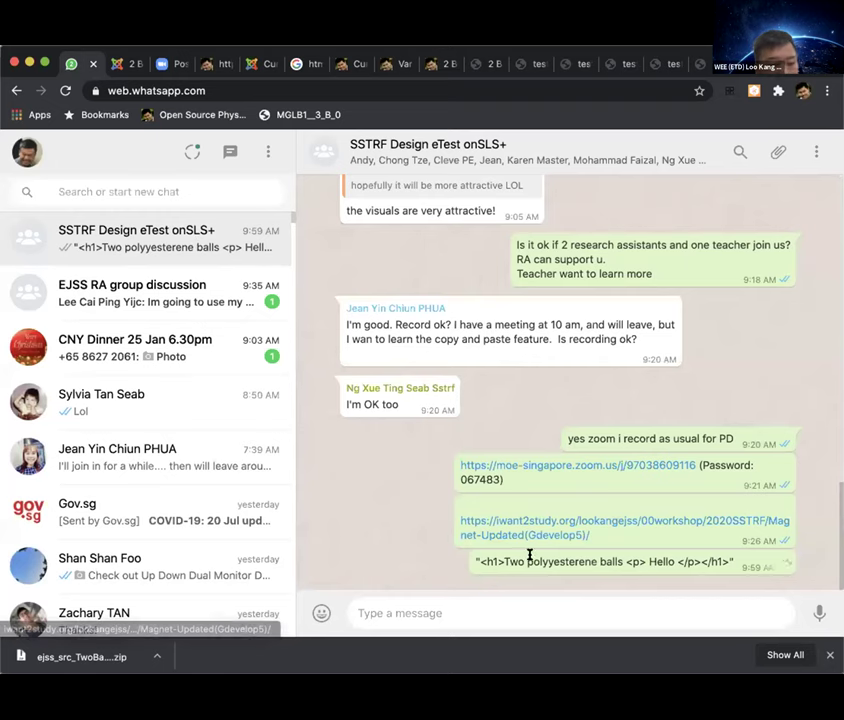
drag(476, 554, 723, 552)
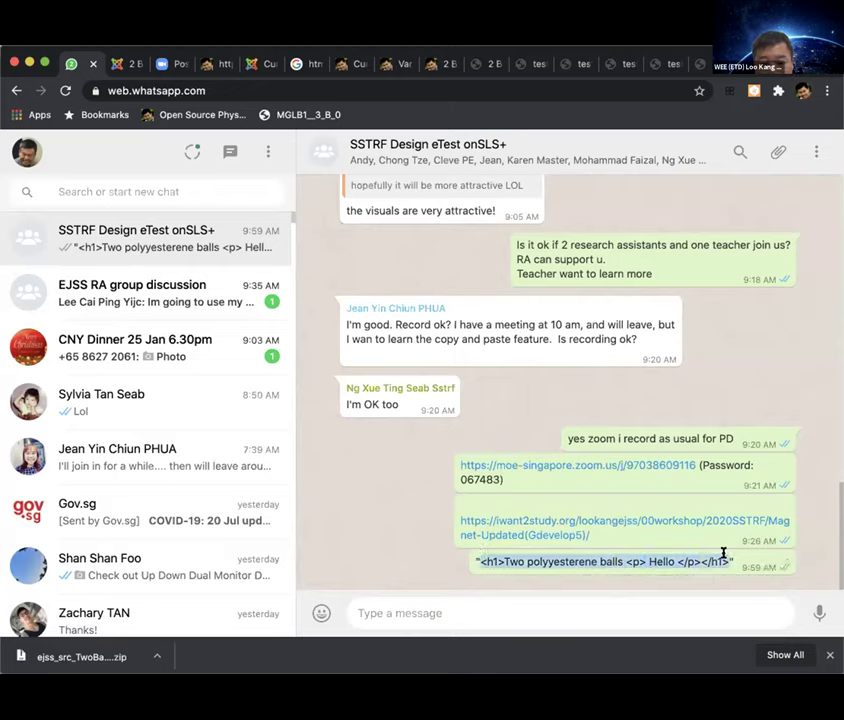
click(494, 551)
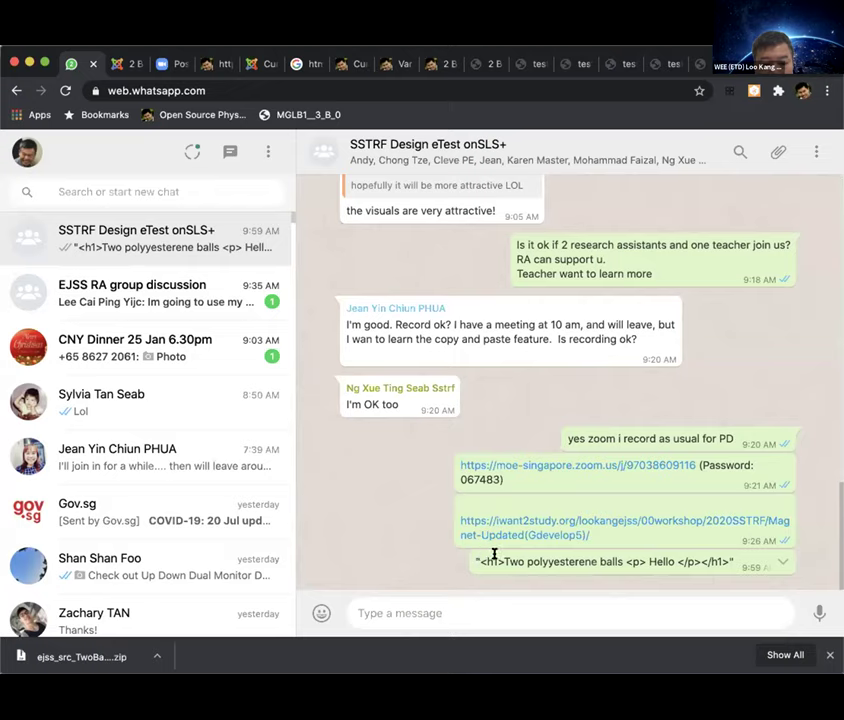
drag(502, 553, 692, 552)
click(639, 552)
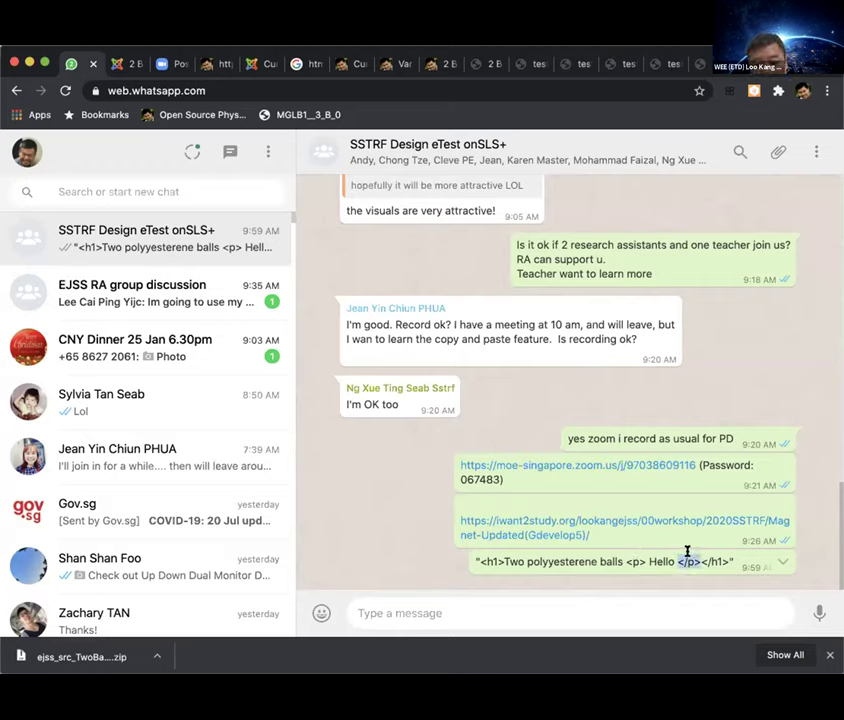
drag(625, 552, 673, 551)
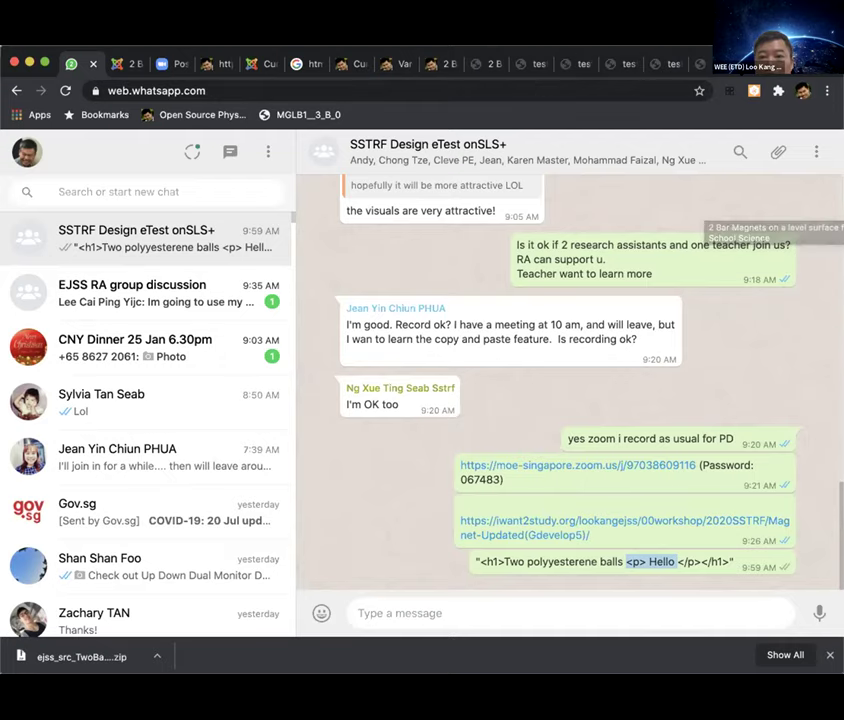
click(699, 149)
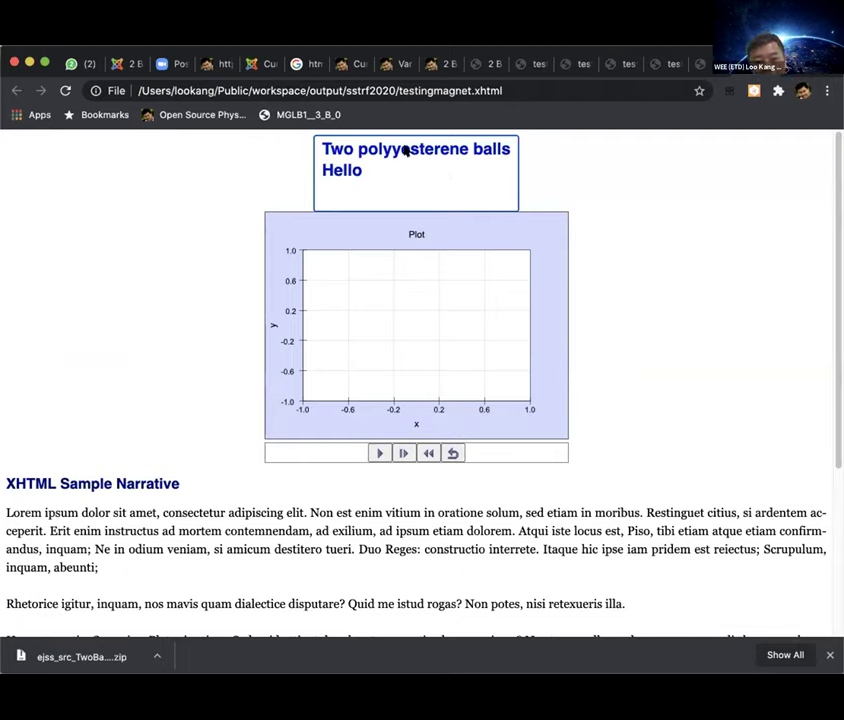
click(456, 174)
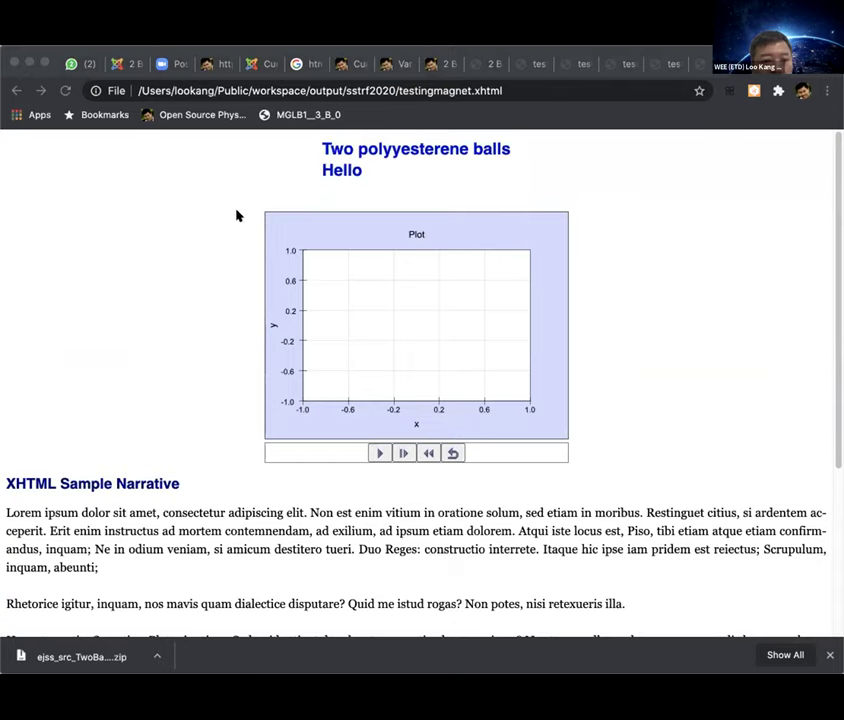
Return to EjsS and duplicate topLabel inside labelPanel
key(super+Tab)
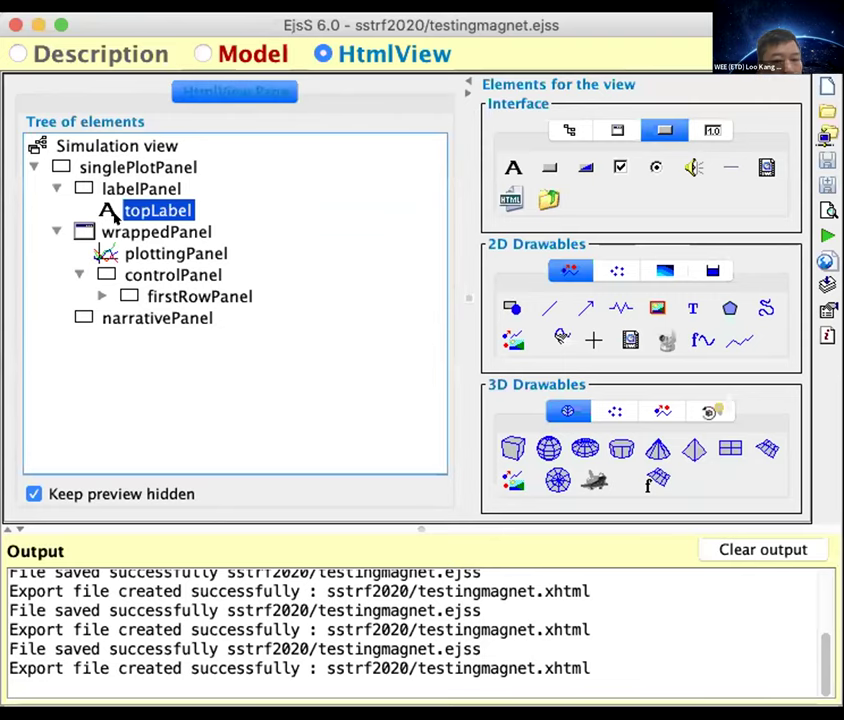
right_click(150, 200)
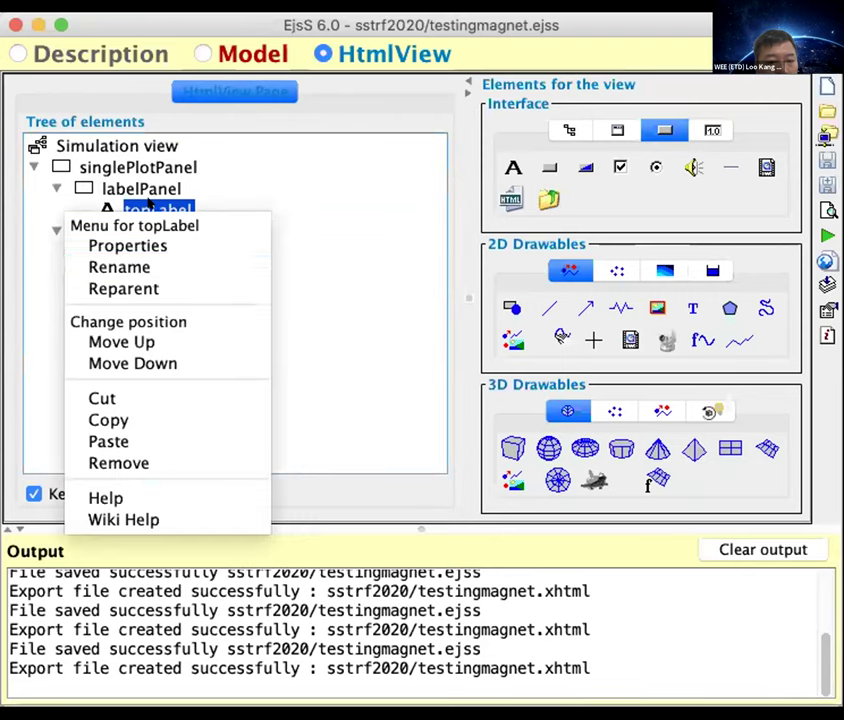
click(160, 416)
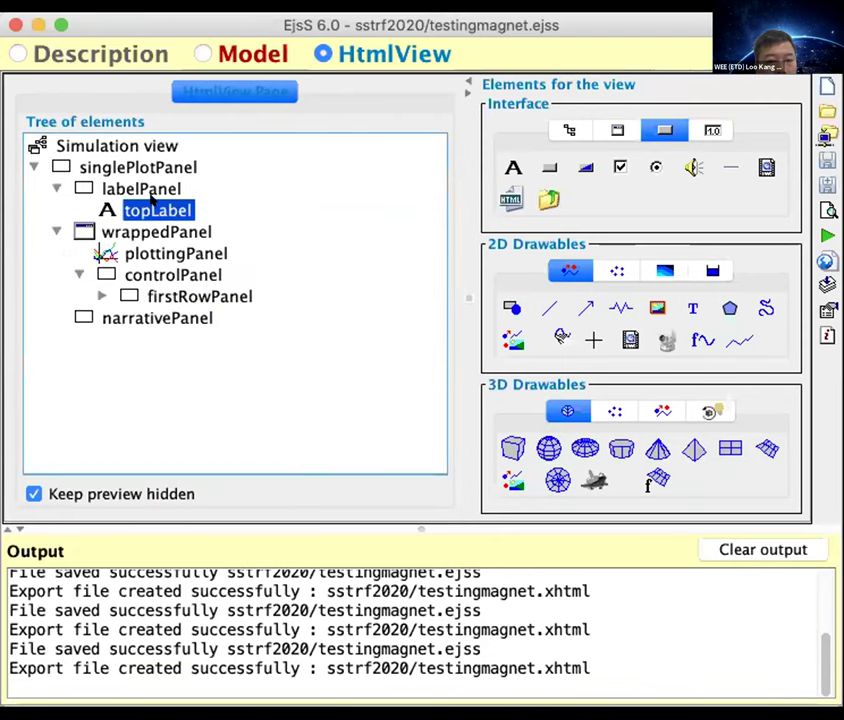
right_click(150, 208)
click(150, 438)
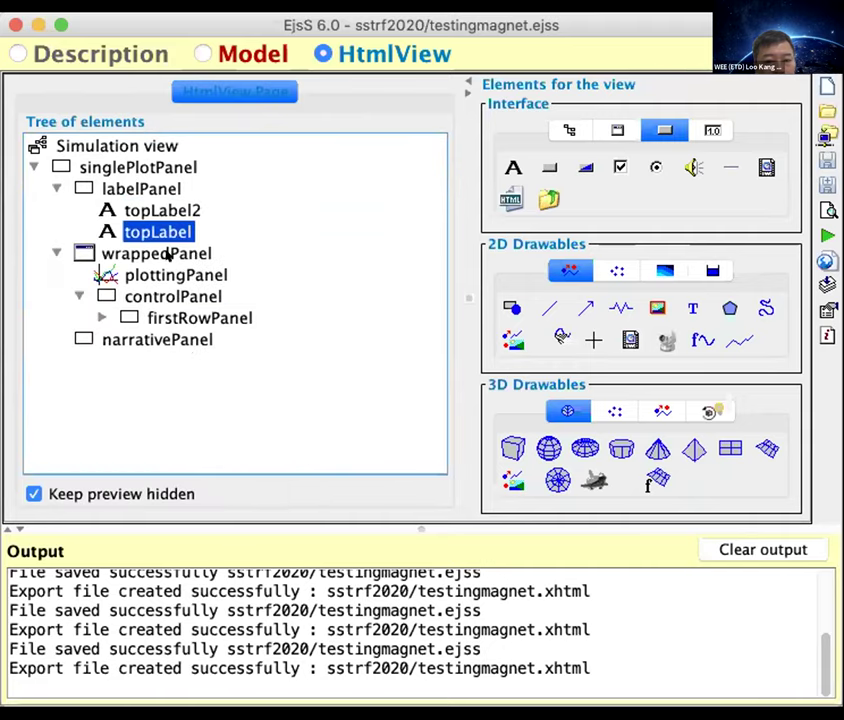
click(151, 204)
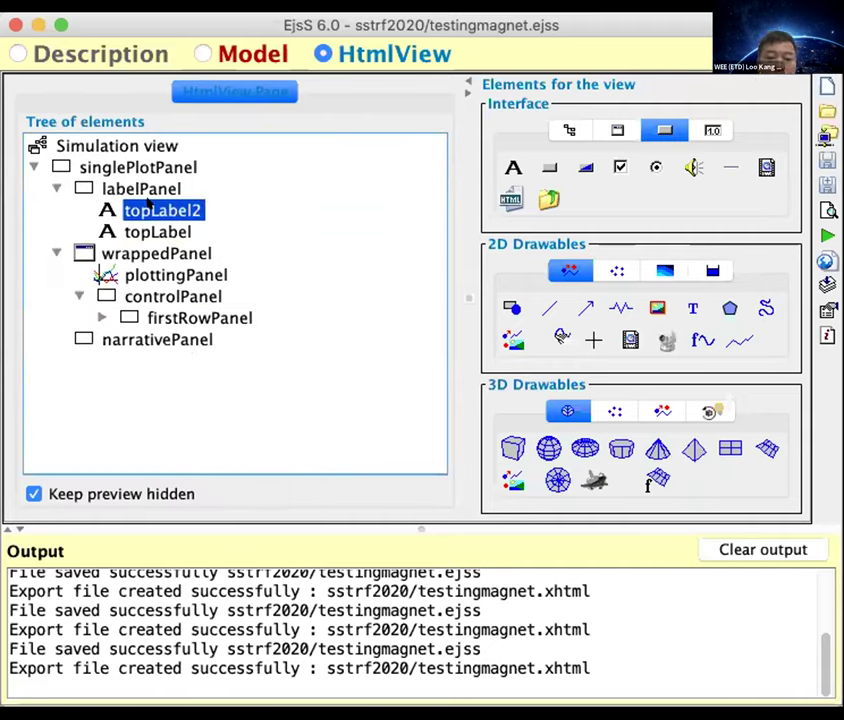
right_click(150, 206)
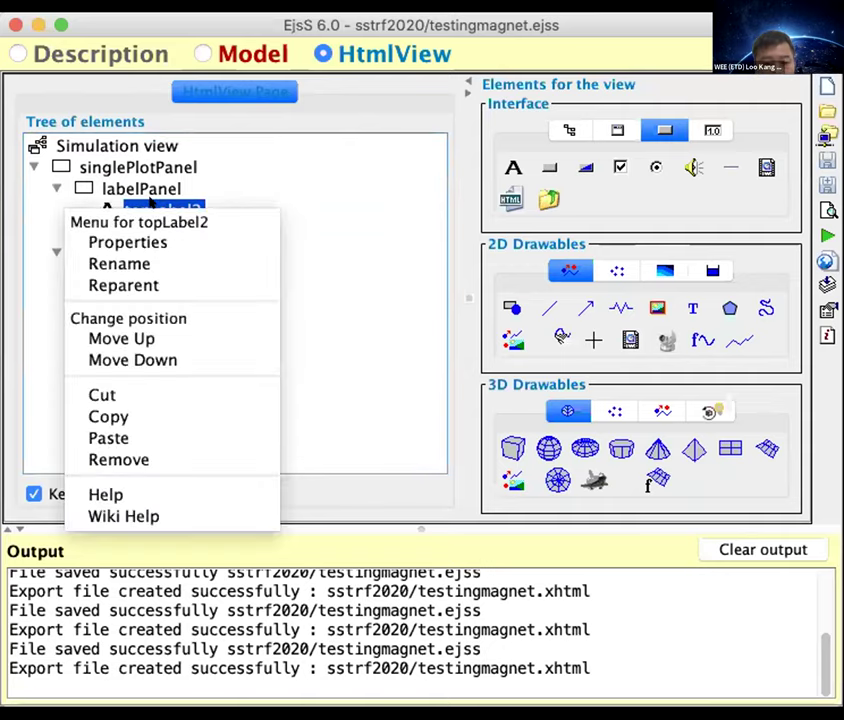
click(230, 145)
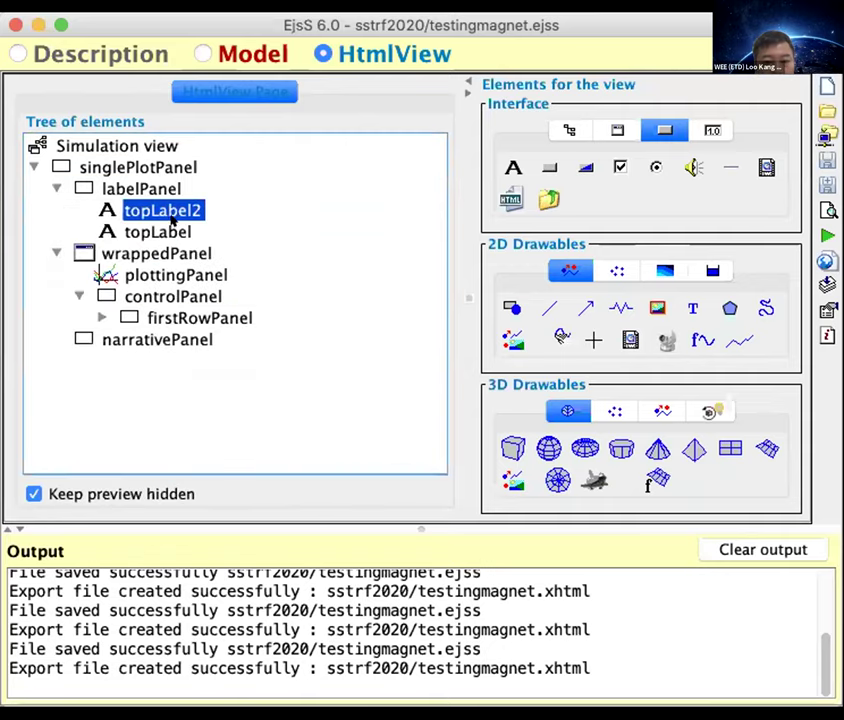
click(150, 228)
right_click(150, 226)
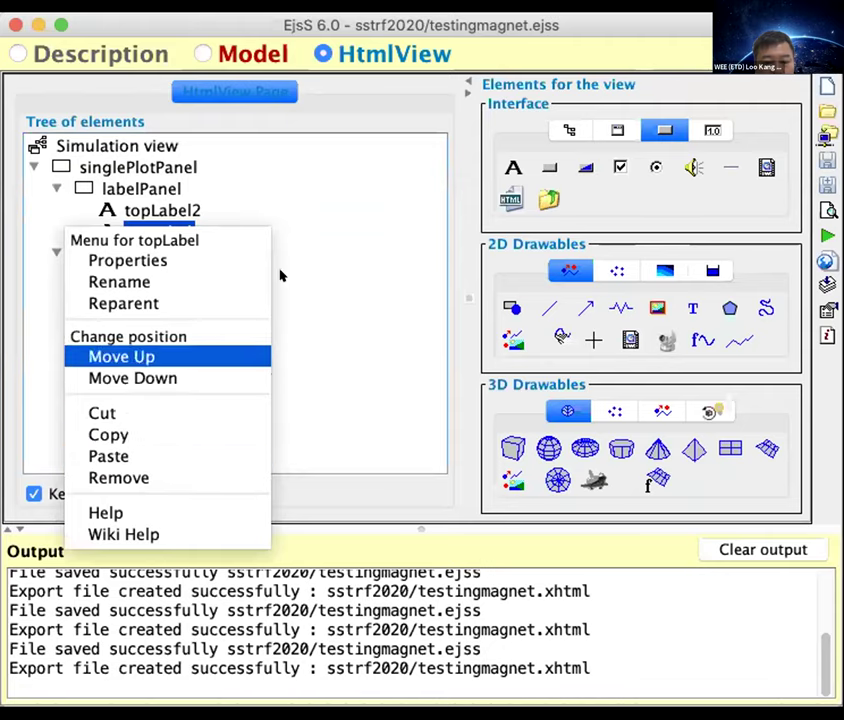
click(278, 222)
mouse_move(160, 230)
mouse_down()
mouse_move(147, 189)
mouse_move(145, 225)
mouse_up()
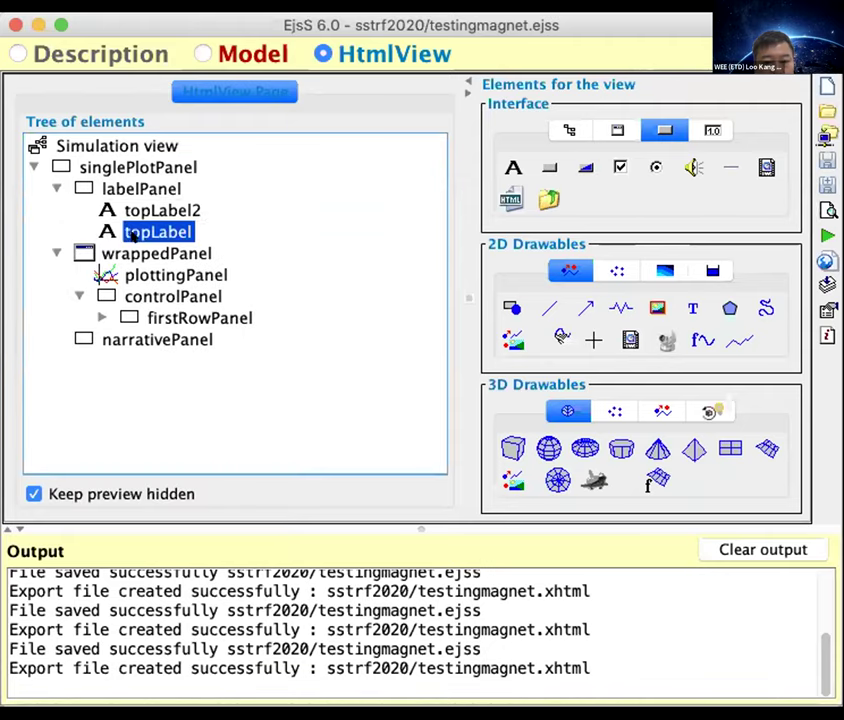
Rename the topLabel2 element as topLabel_using_p
click(148, 204)
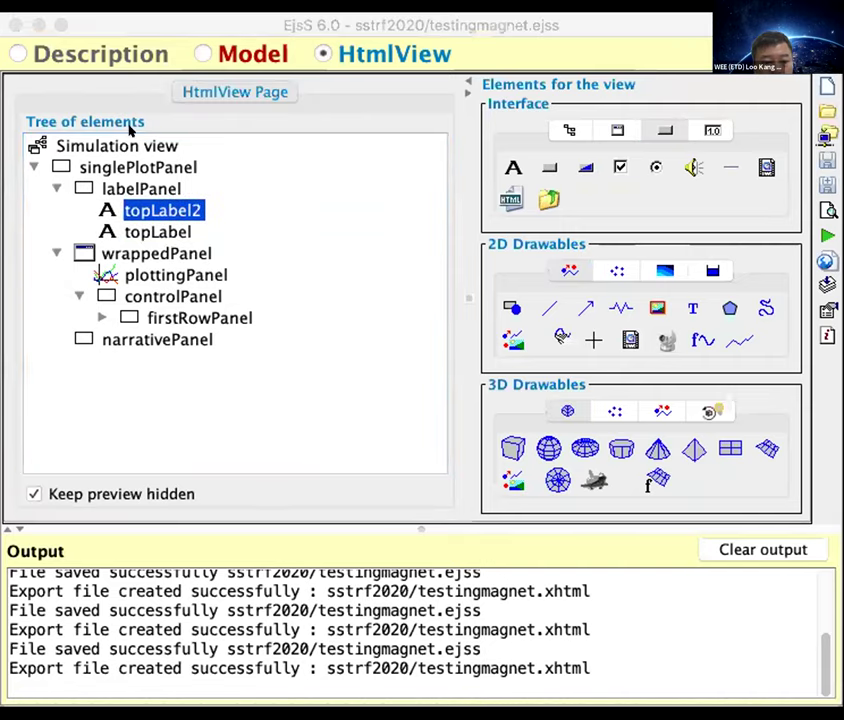
click(170, 204)
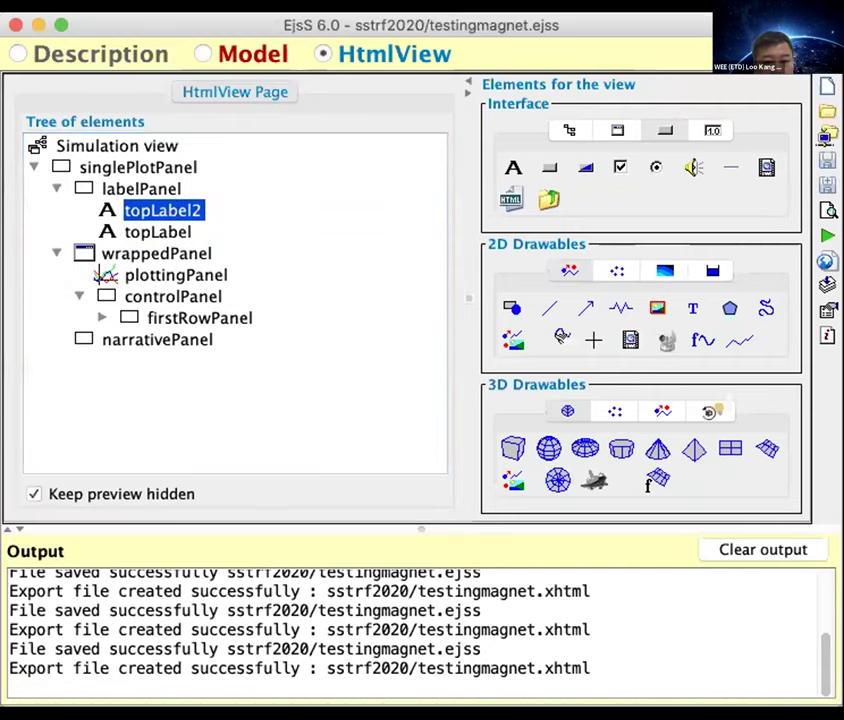
right_click(152, 211)
click(152, 258)
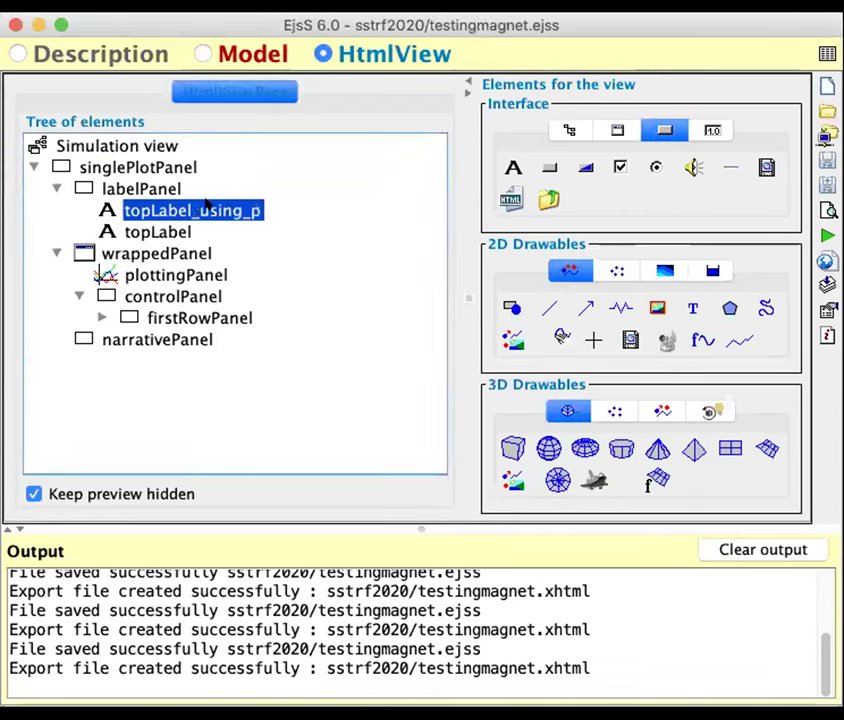
Rename the remaining topLabel element in labelPanel as topLabel_n
click(155, 231)
right_click(150, 232)
click(133, 278)
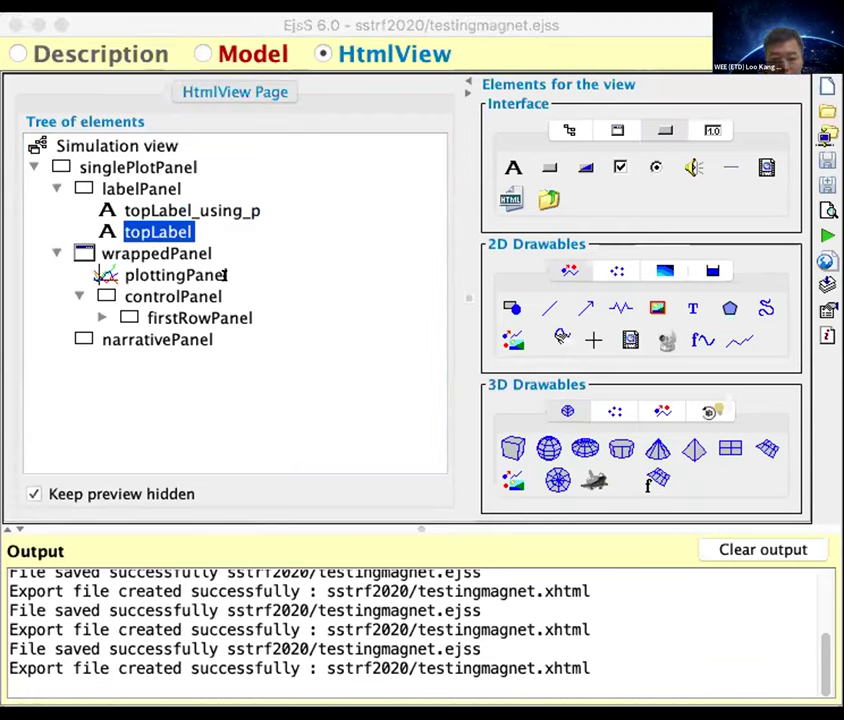
text(_n)
key(Return)
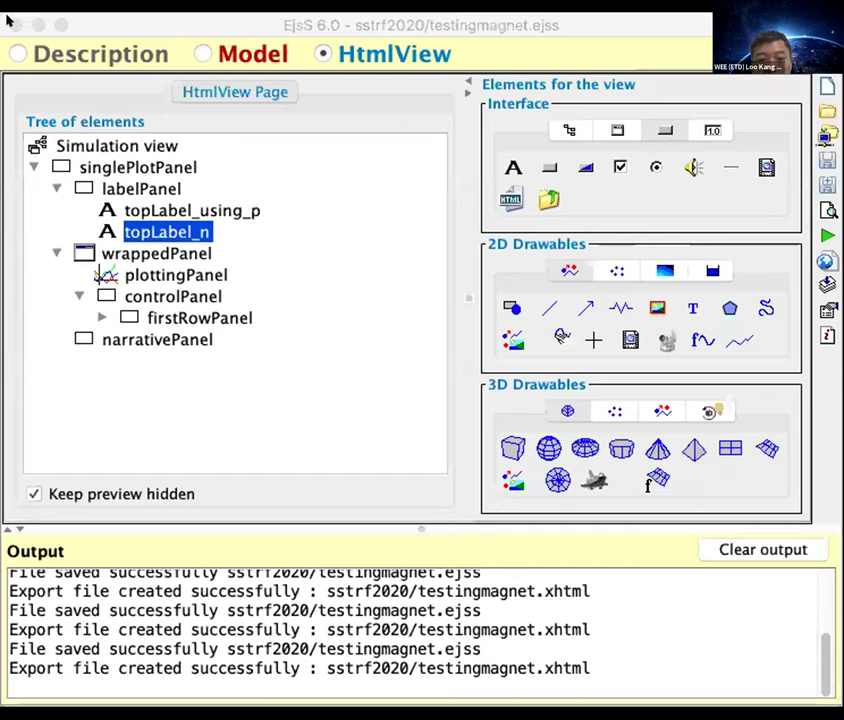
Switch to the browser and compare how the two top labels lay out their text in the testingmagnet.xhtml output
click(204, 256)
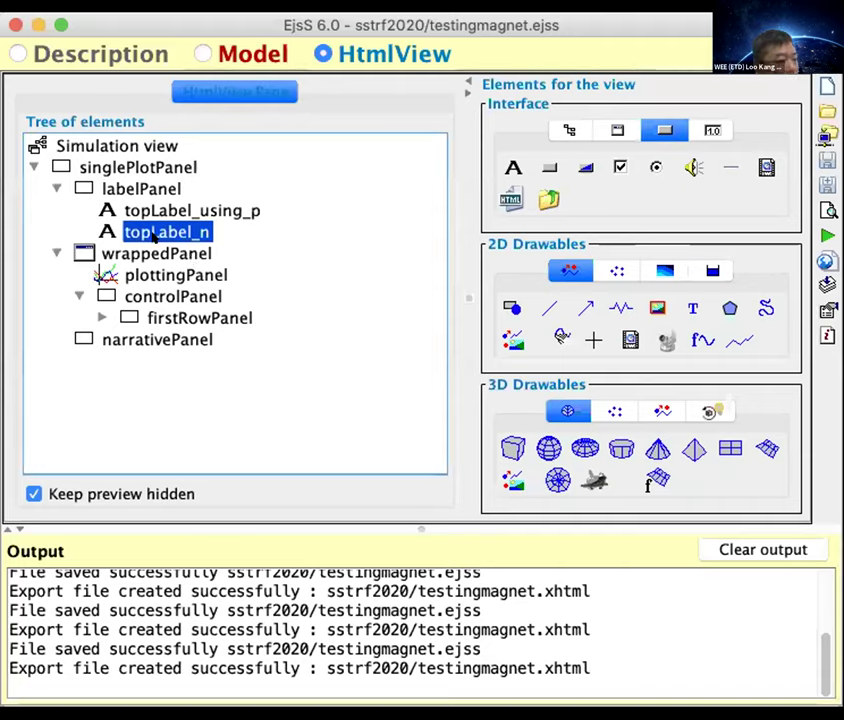
click(822, 224)
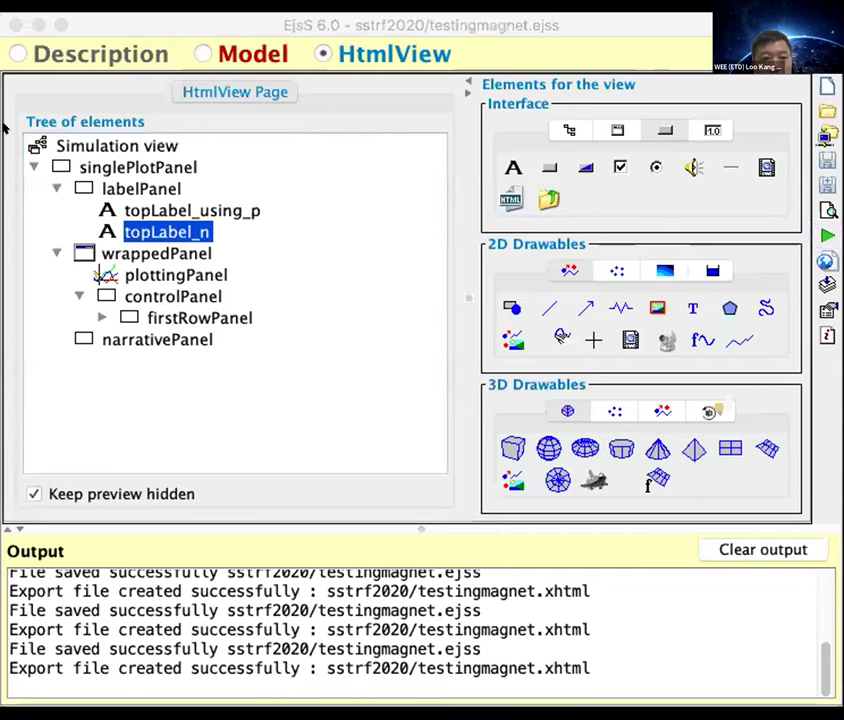
click(30, 22)
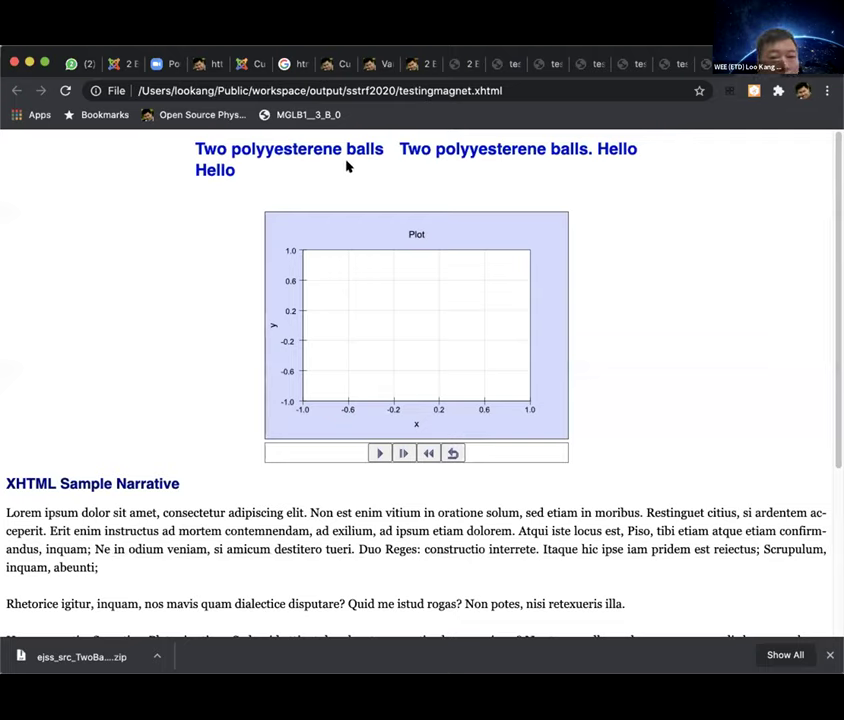
click(262, 151)
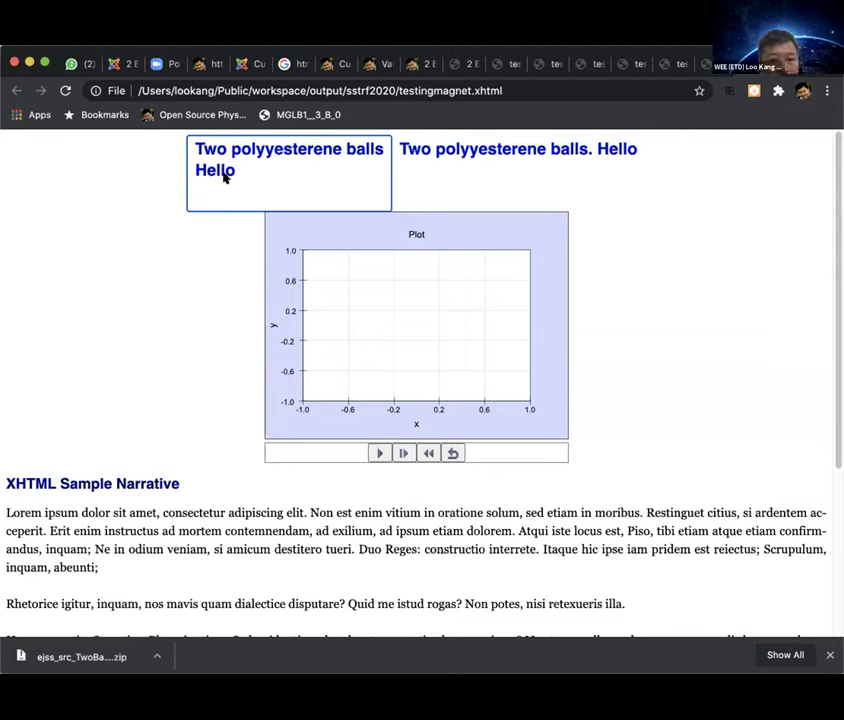
click(447, 145)
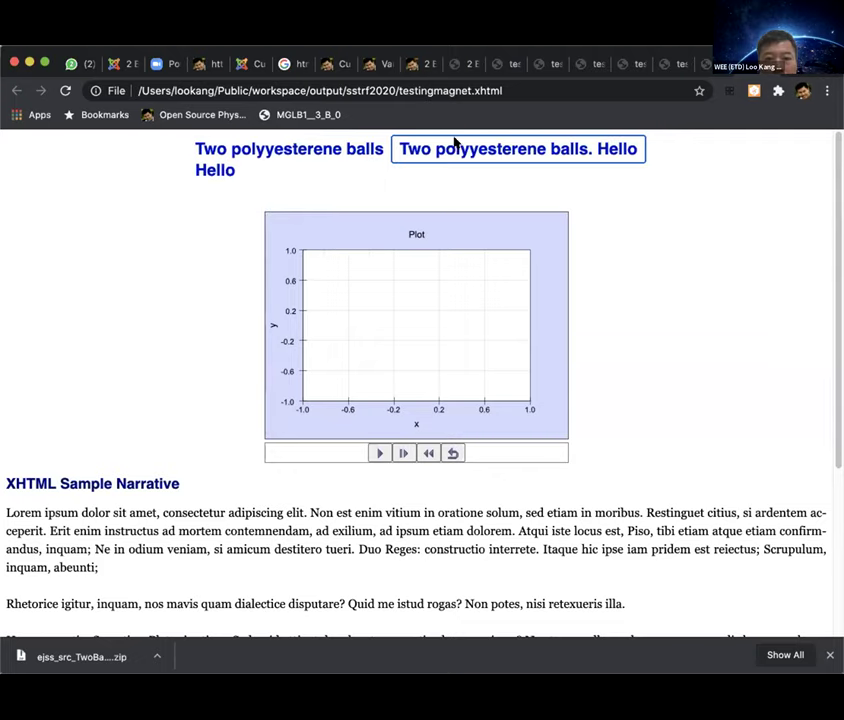
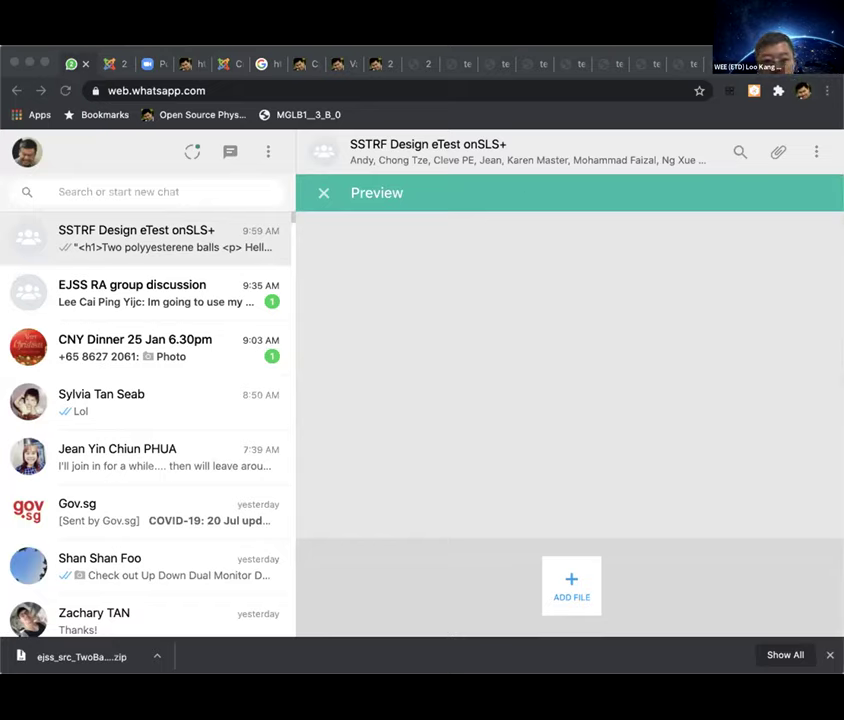
Send the bar magnet image to the SSTRF Design eTest onSLS+ group chat in WhatsApp
click(504, 236)
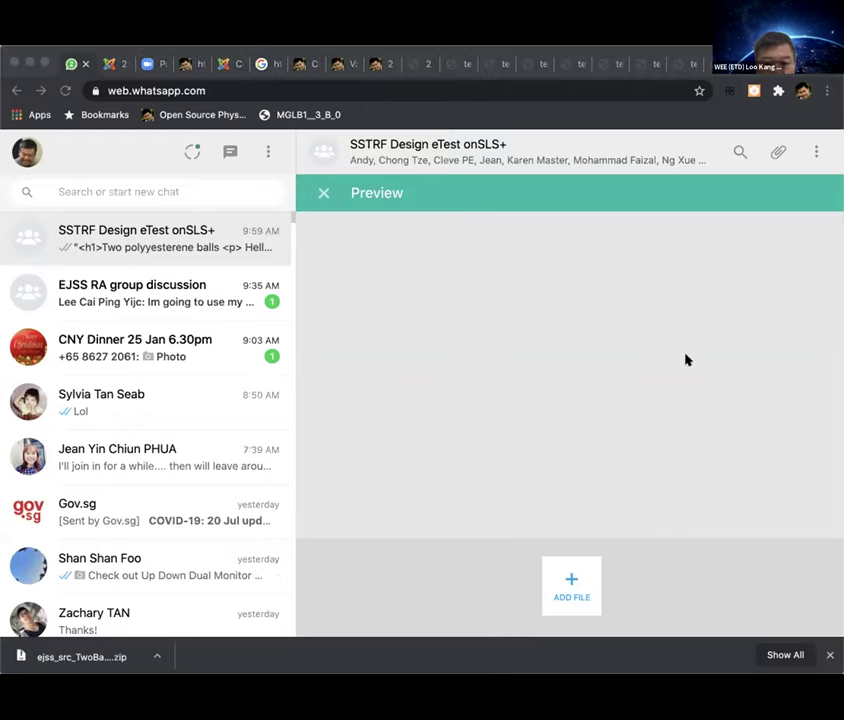
drag(805, 508, 797, 494)
click(787, 537)
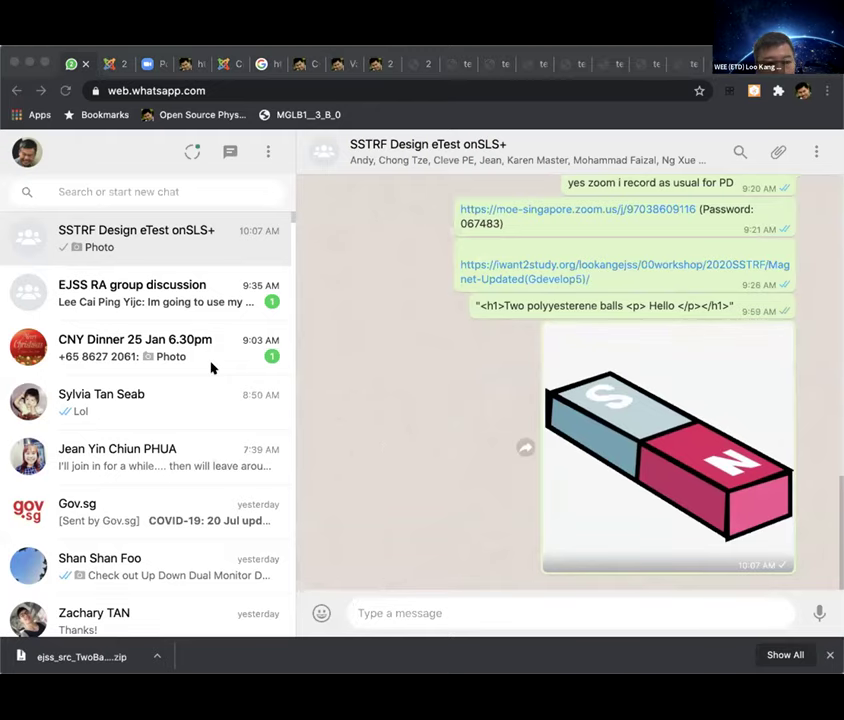
Paste the bar magnet image into the EJSS RA group discussion chat and send it
click(84, 300)
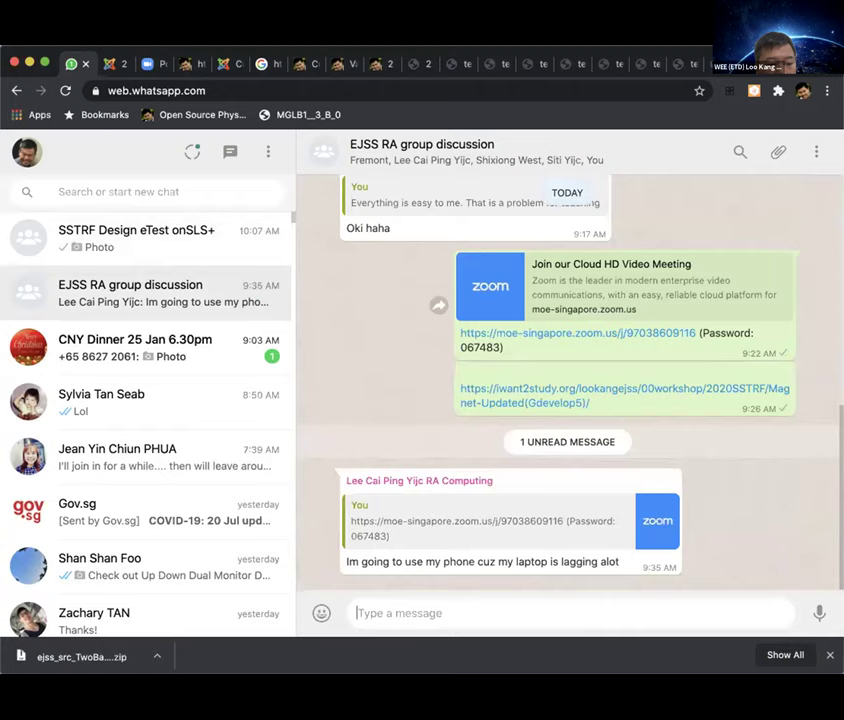
key(super+v)
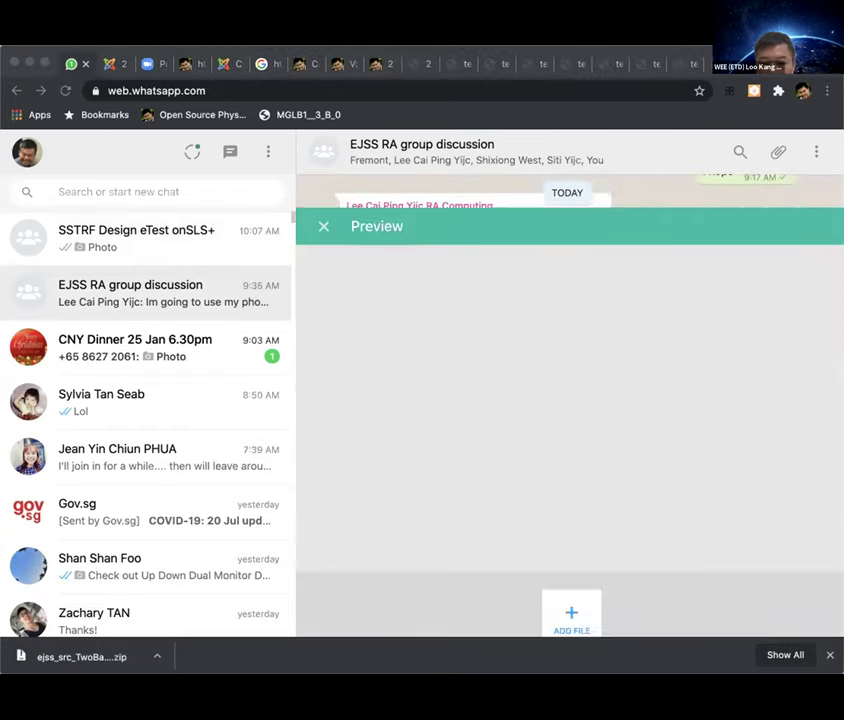
key(Escape)
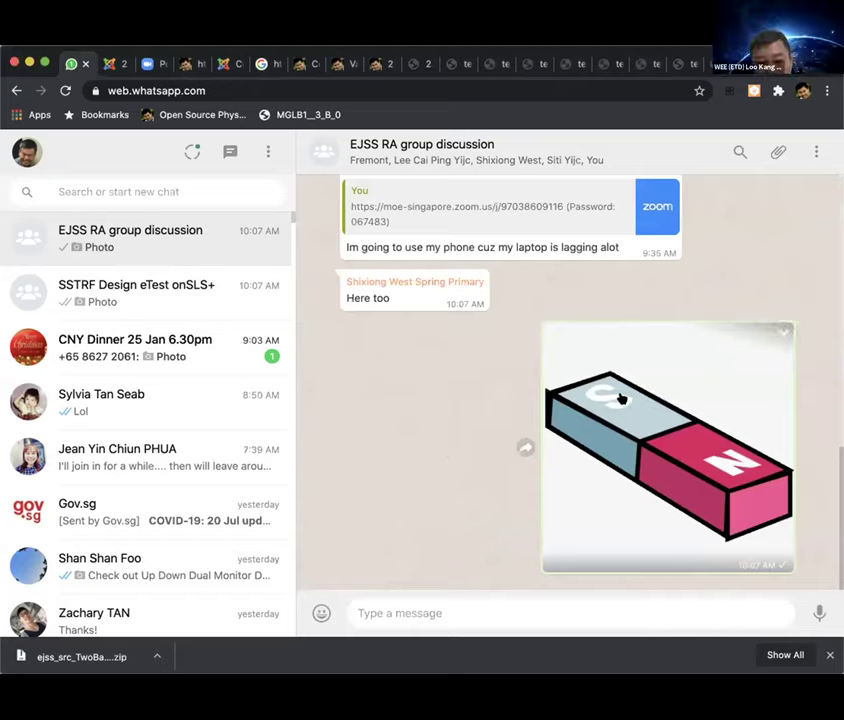
Download the magnet photo from the chat as a JPEG image into a new folder named testingmagnet inside sstrf2020
click(779, 333)
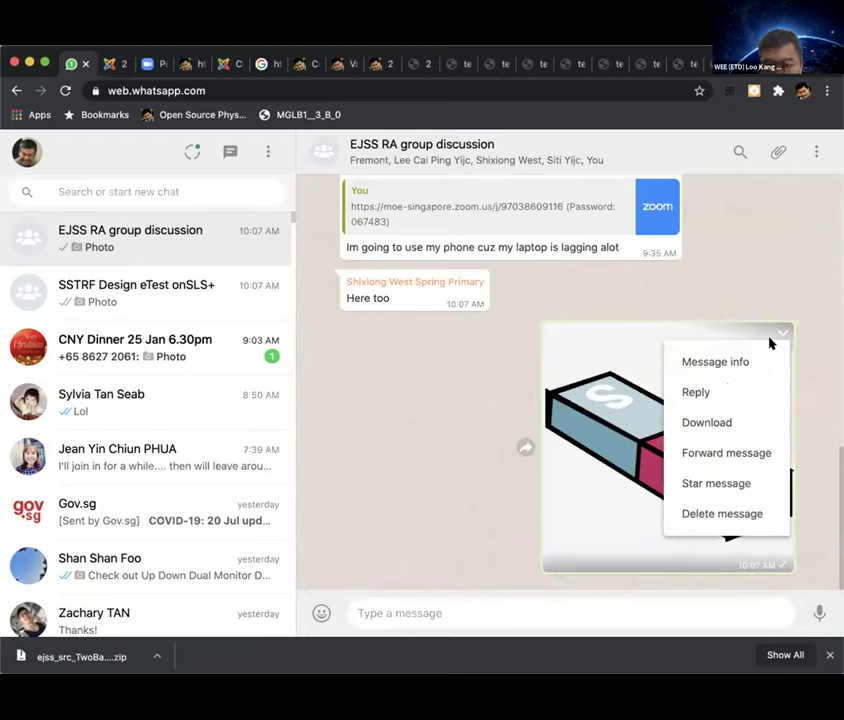
click(718, 414)
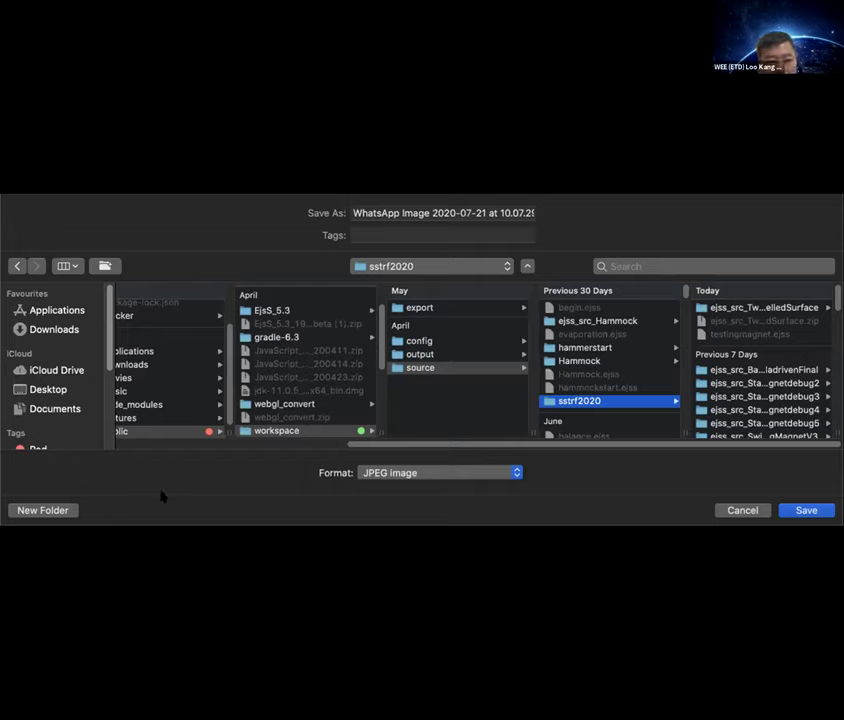
click(43, 510)
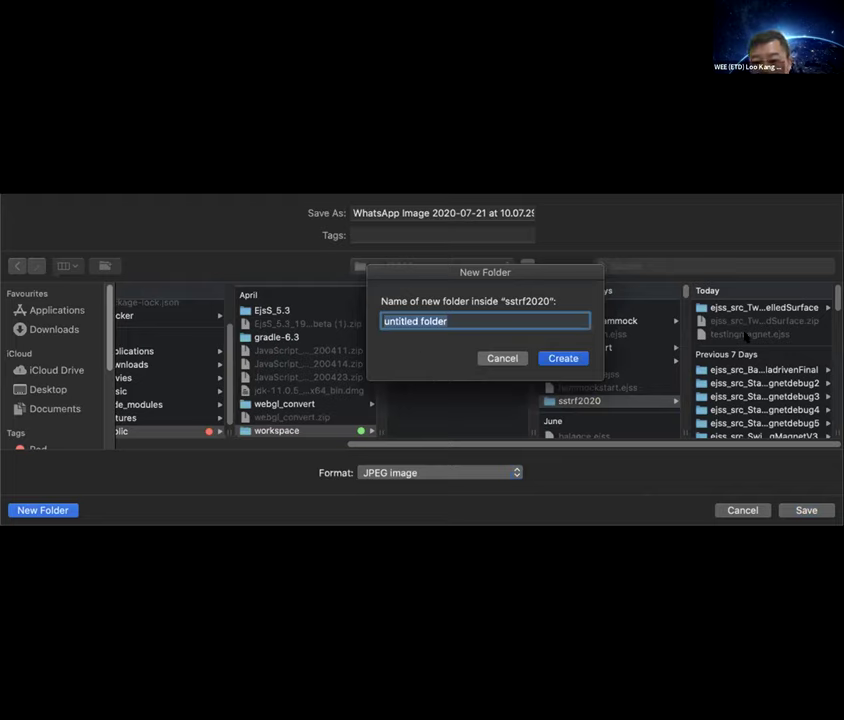
text(te)
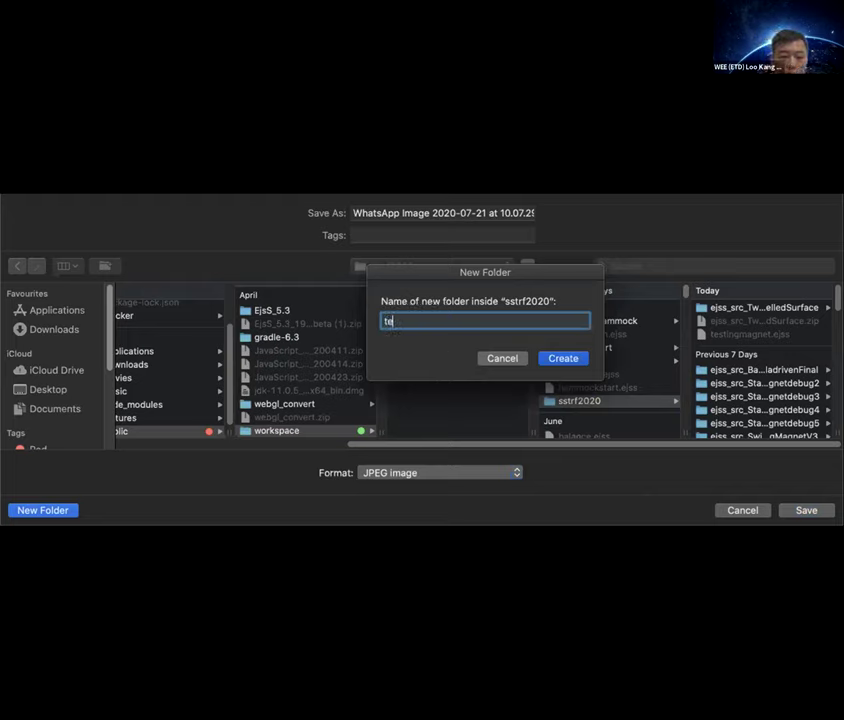
text(stingmagnet)
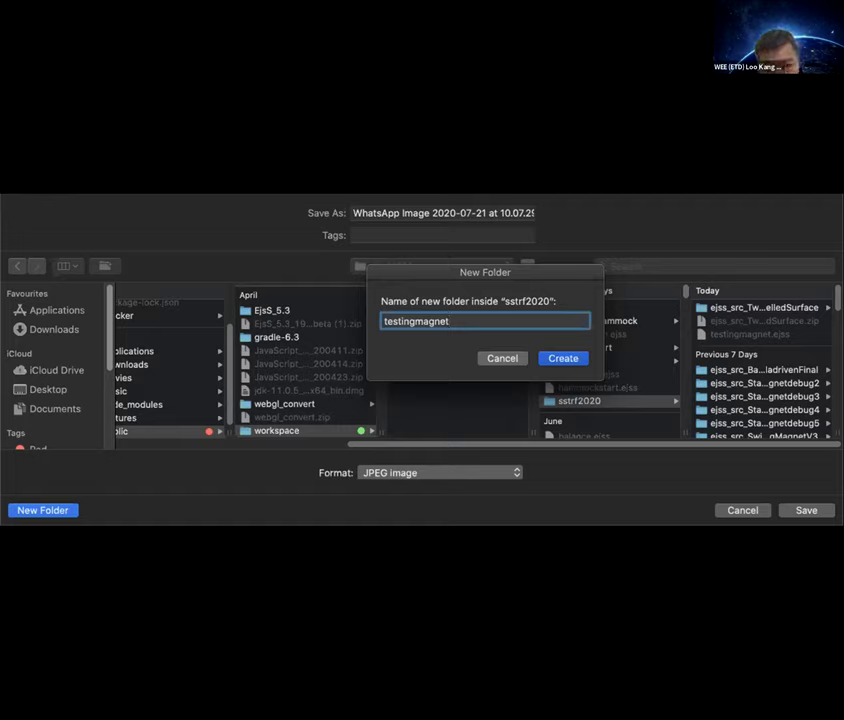
click(560, 358)
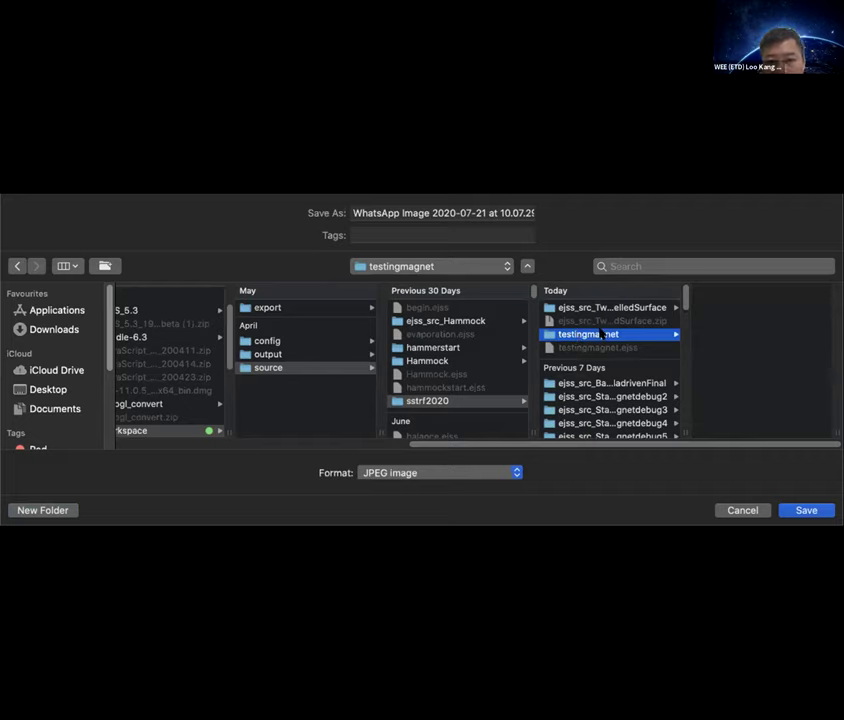
click(805, 510)
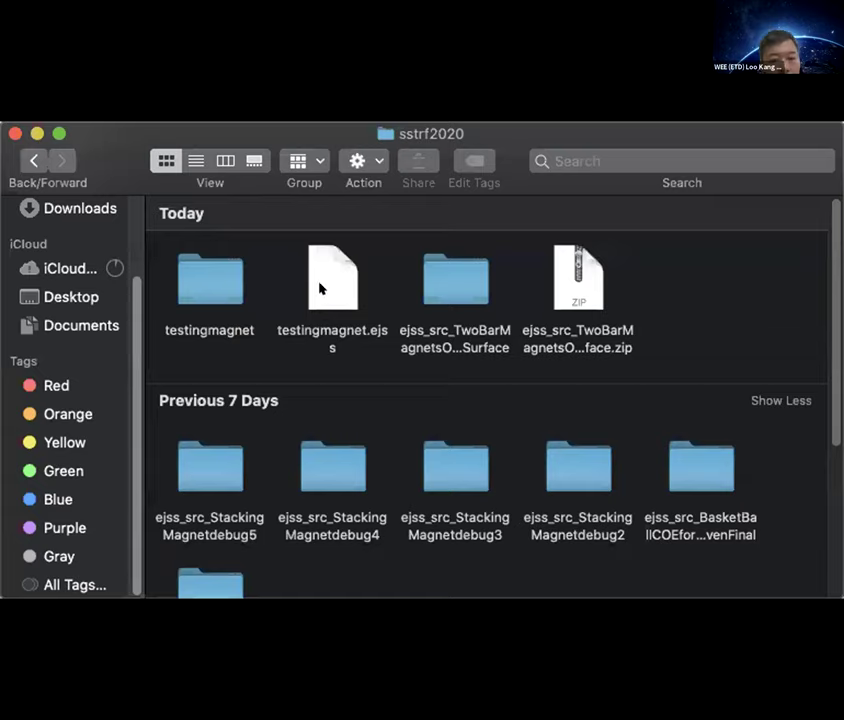
Check in Finder that the testingmagnet folder beside testingmagnet.ejss holds the downloaded image, and return to the sstrf2020 folder
click(320, 289)
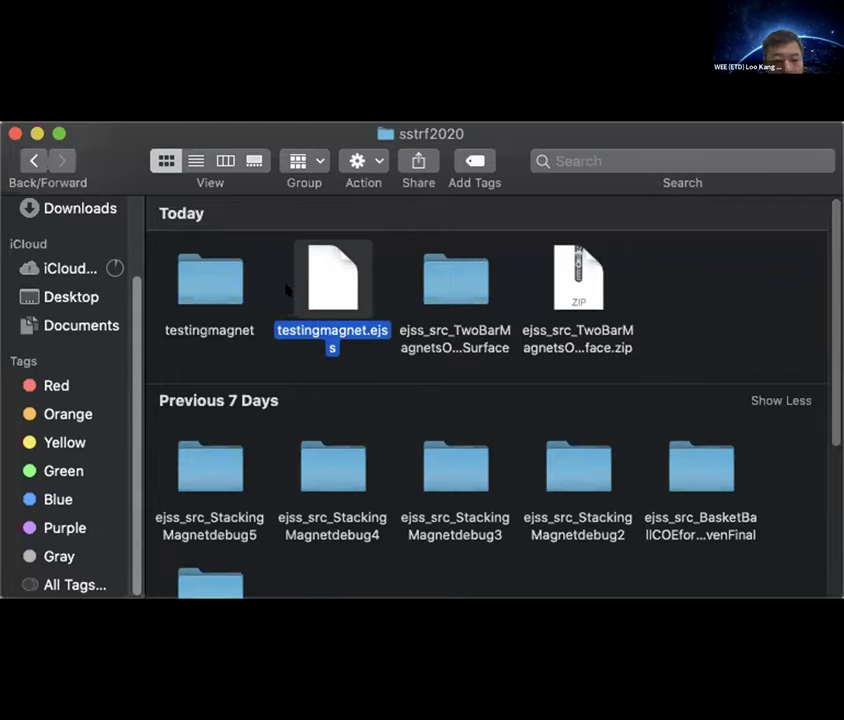
double_click(182, 268)
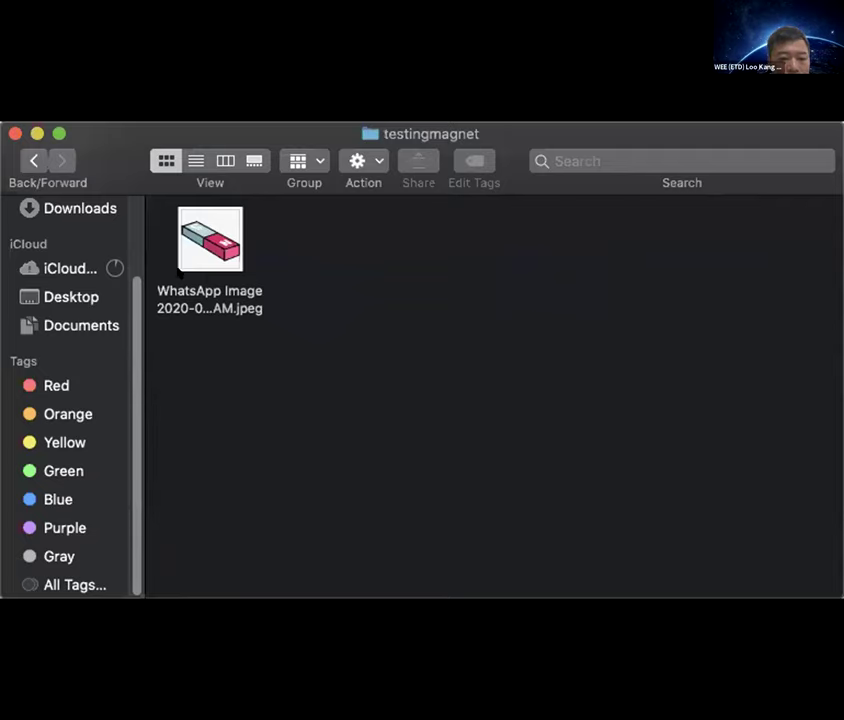
key(super+bracketleft)
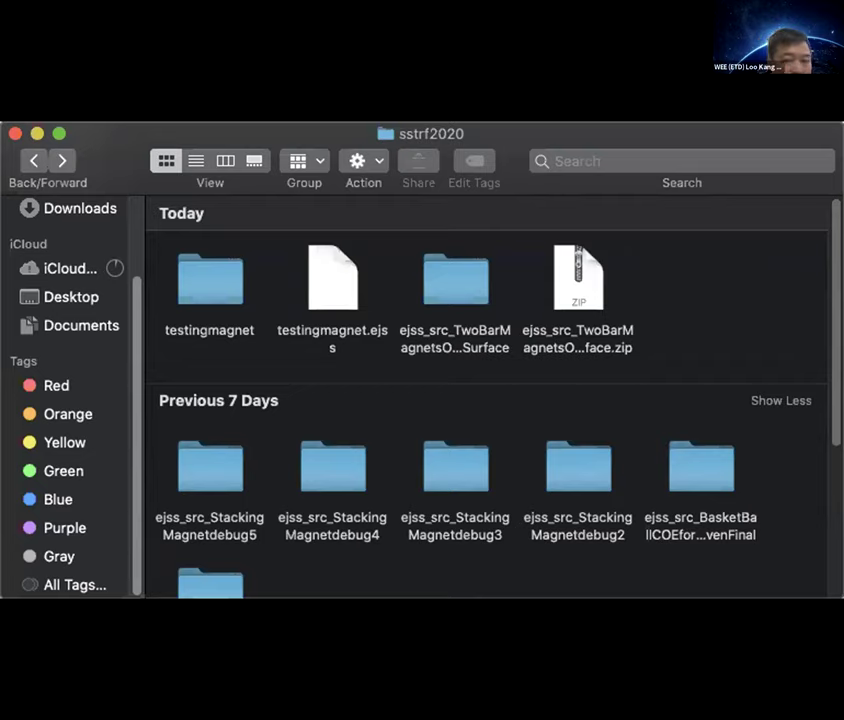
Switch to EjsS and add a 2D Image element with its default name to plottingPanel
key(super+Tab)
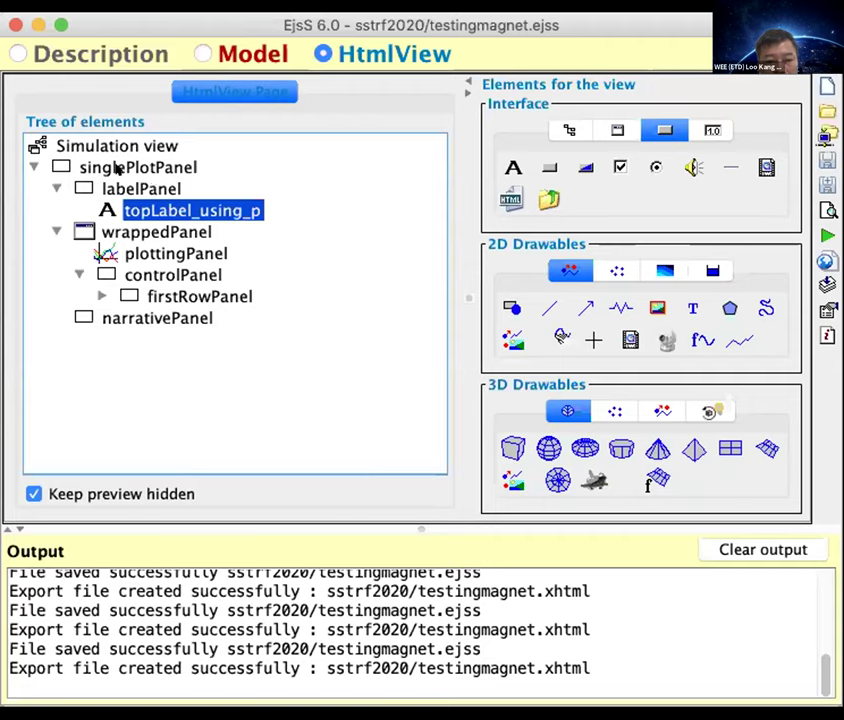
click(102, 253)
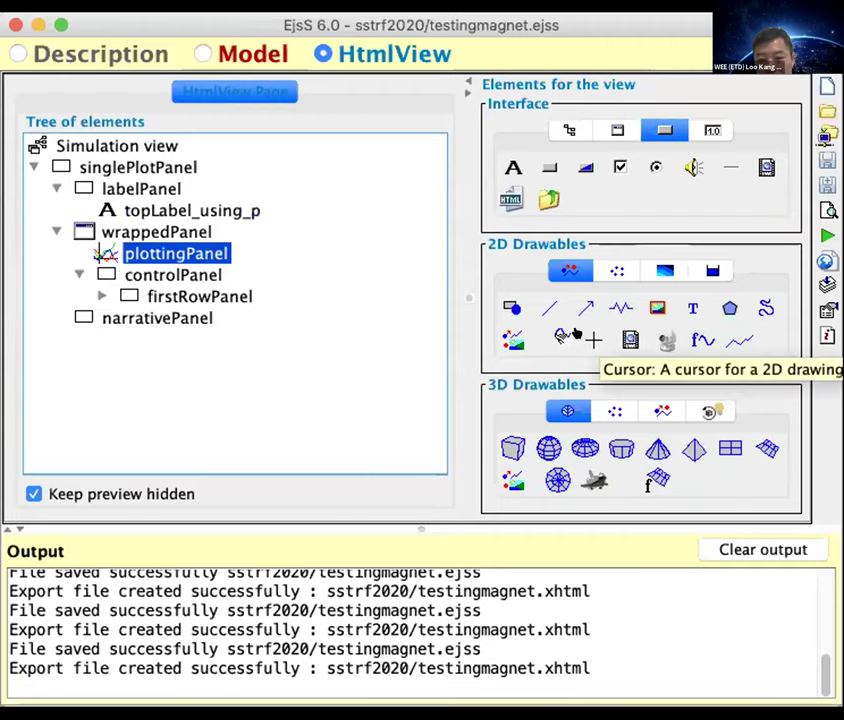
click(657, 307)
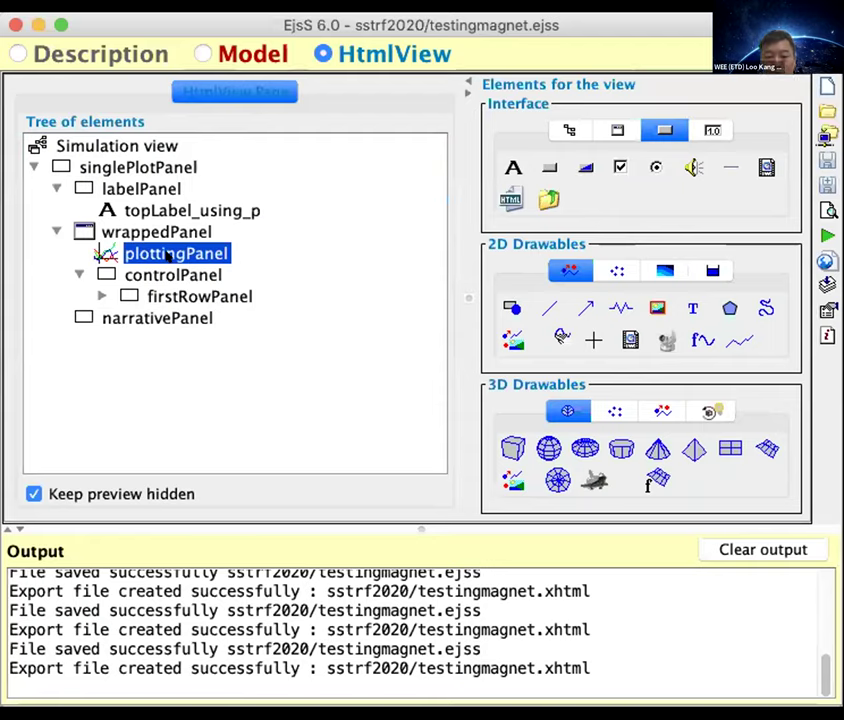
click(632, 297)
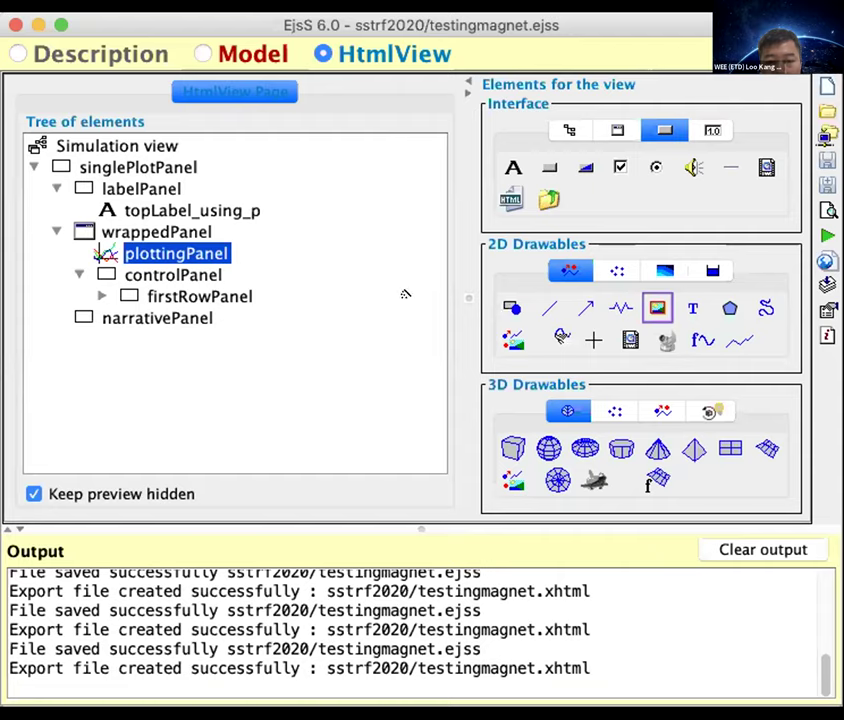
double_click(190, 256)
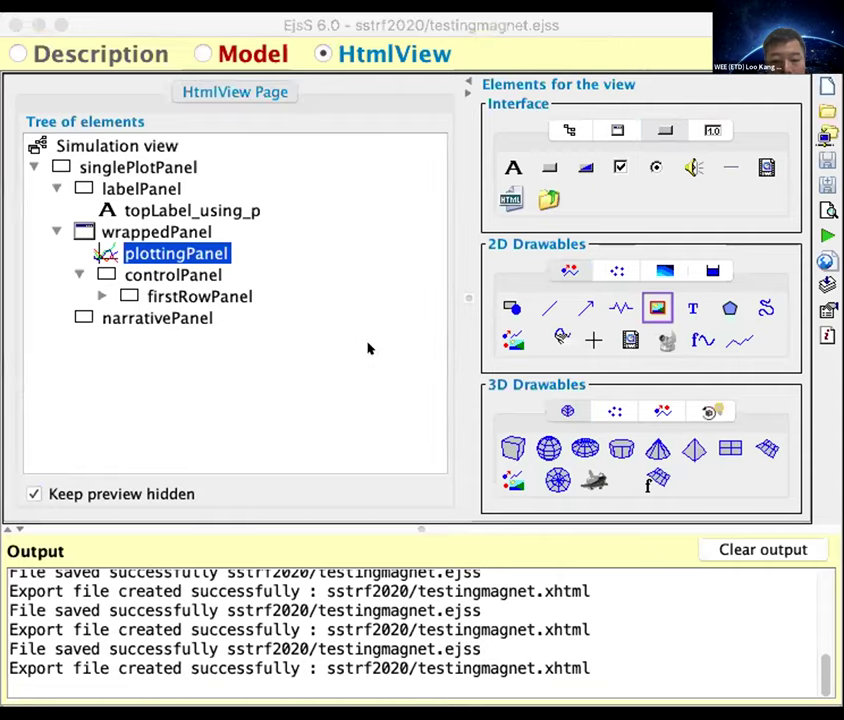
key(Return)
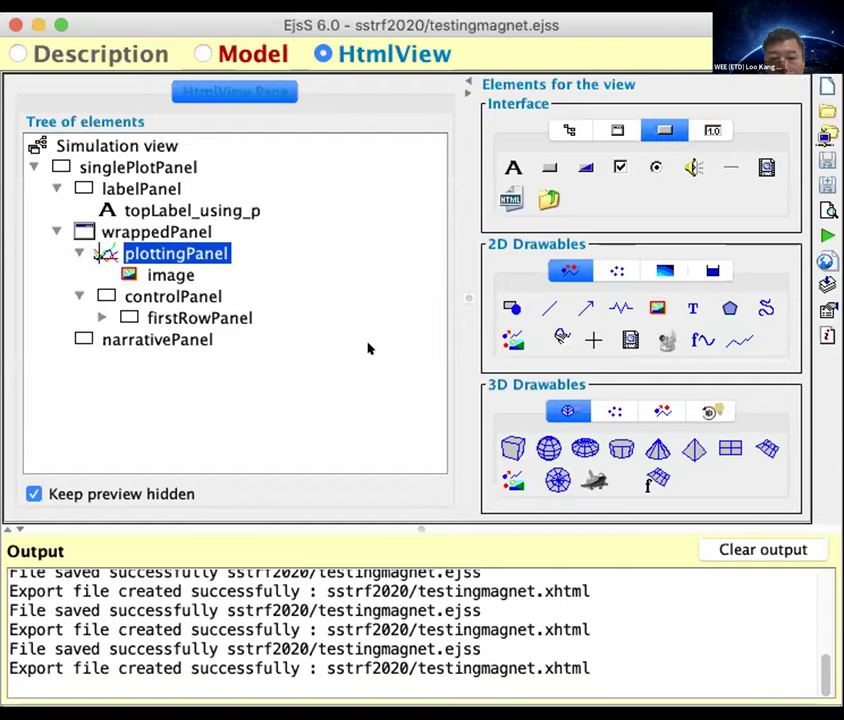
Add two more 2D Image elements to plottingPanel with their default names
click(646, 298)
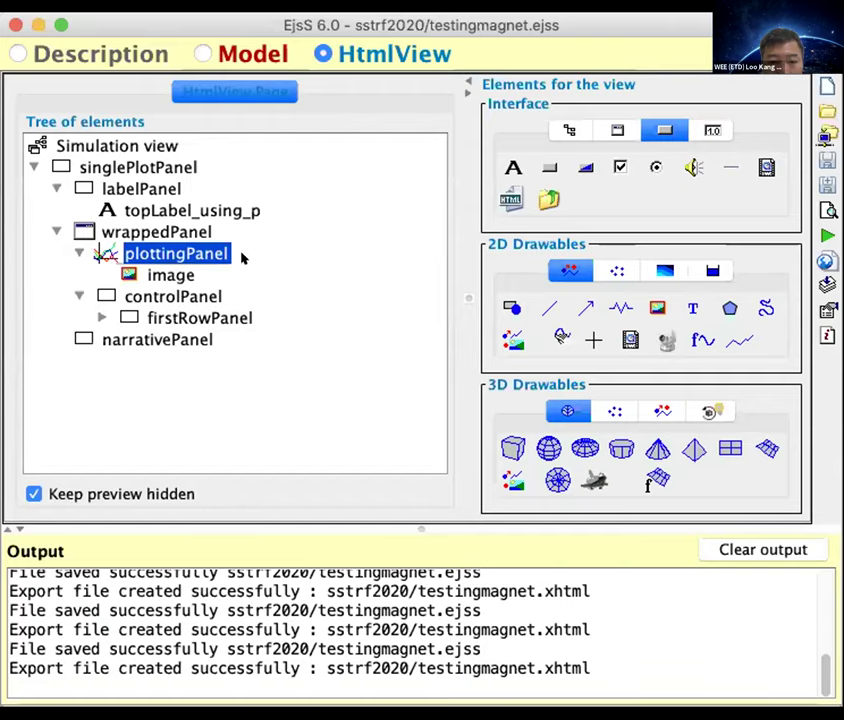
click(204, 256)
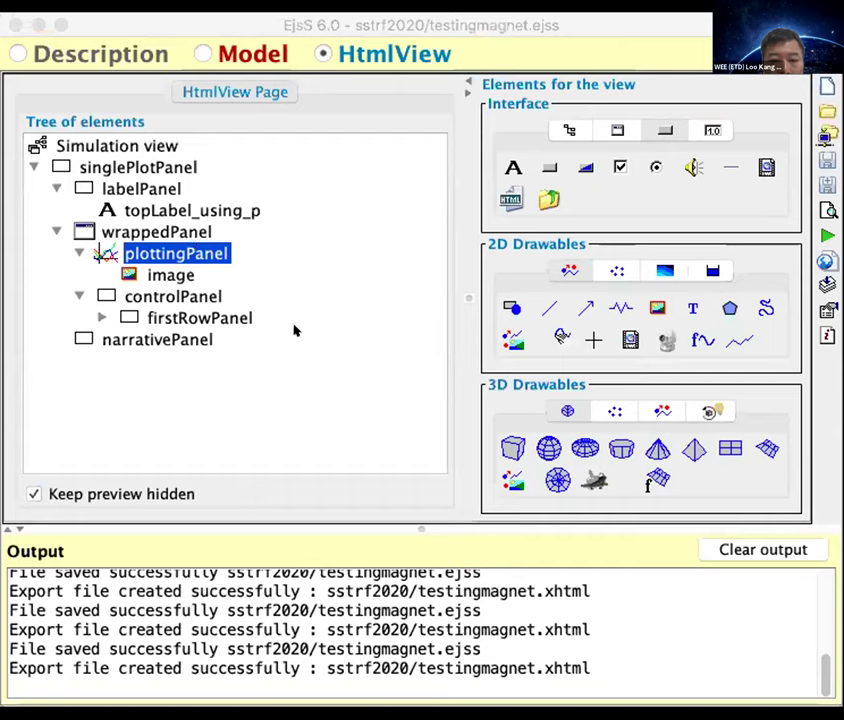
key(Return)
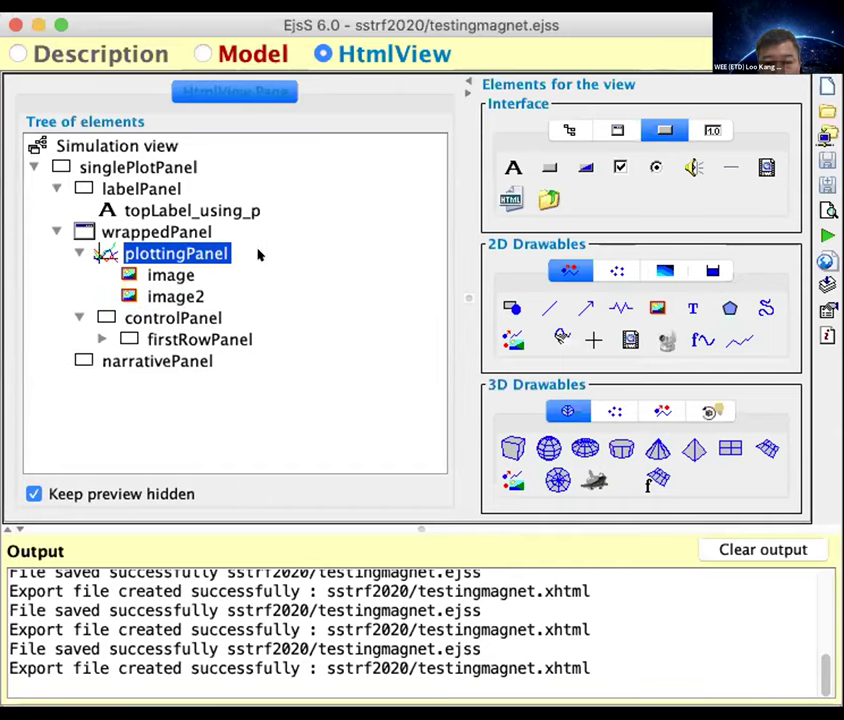
click(189, 236)
key(Return)
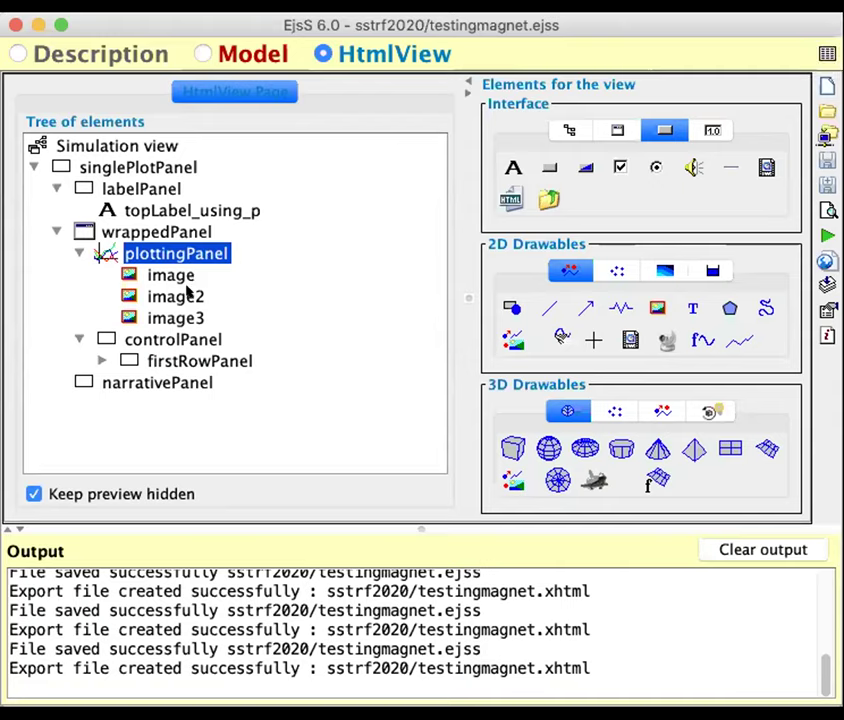
Remove the extra image2 and image3 elements from plottingPanel
click(150, 296)
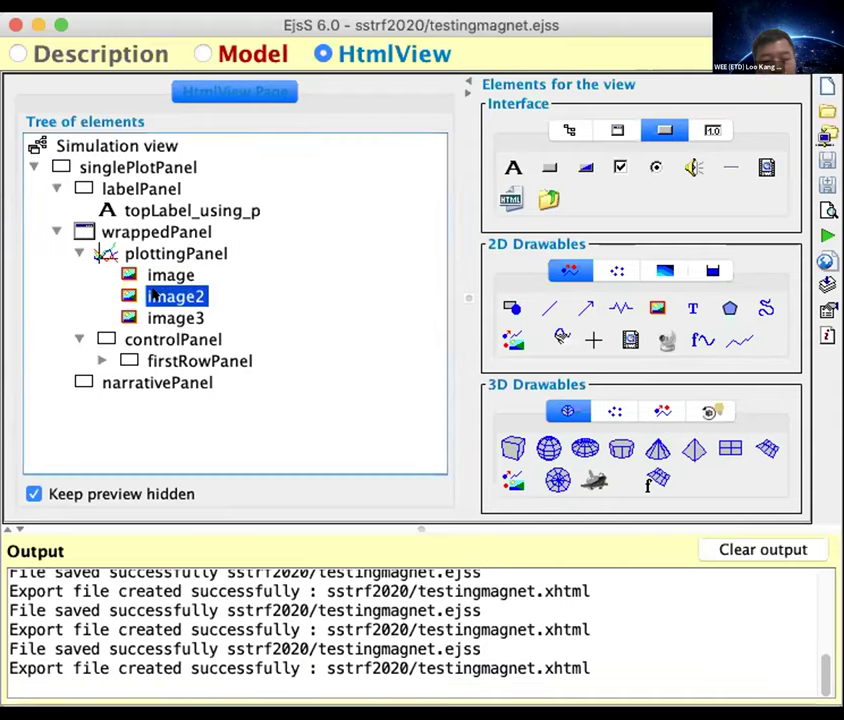
right_click(152, 297)
click(132, 487)
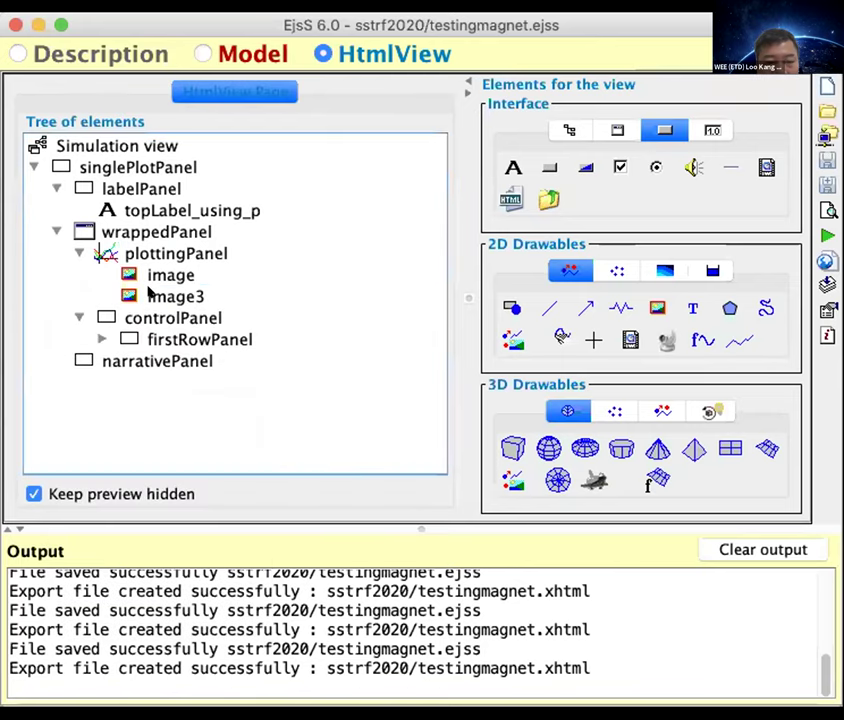
right_click(152, 296)
click(132, 481)
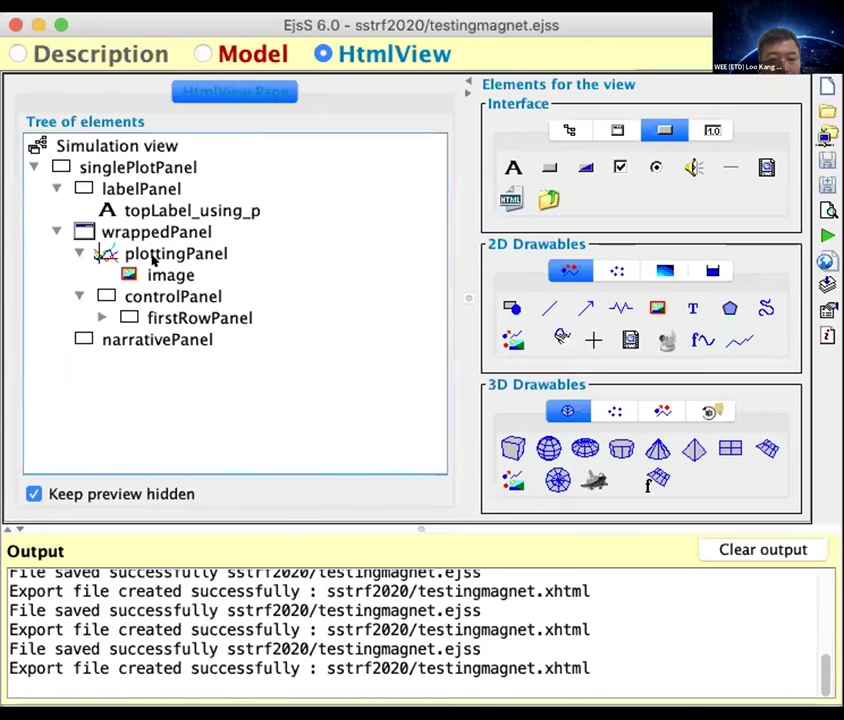
Open the properties of the image element in plottingPanel and set its X to -1 and Y to 0
click(152, 274)
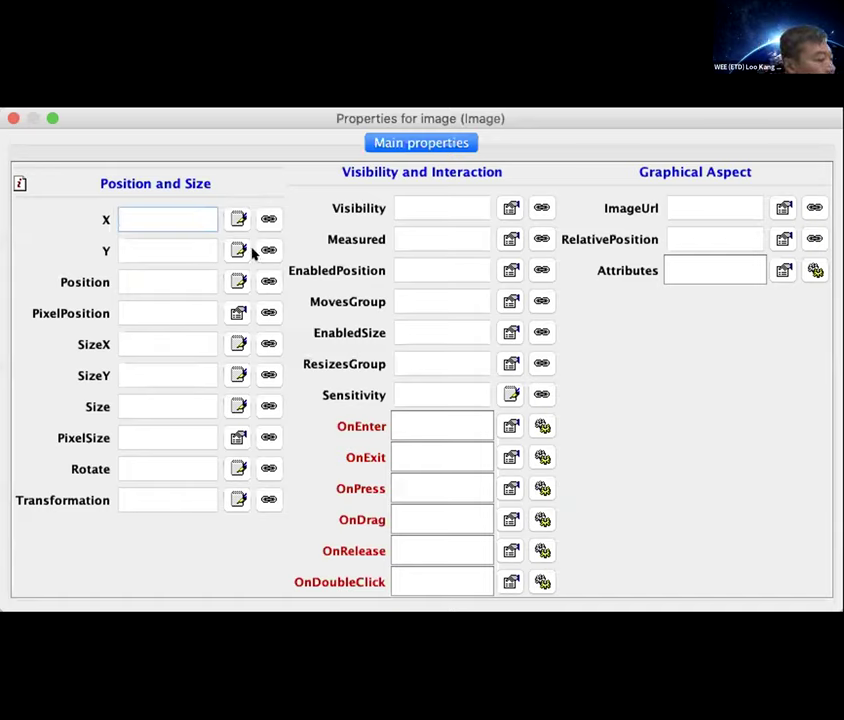
click(131, 243)
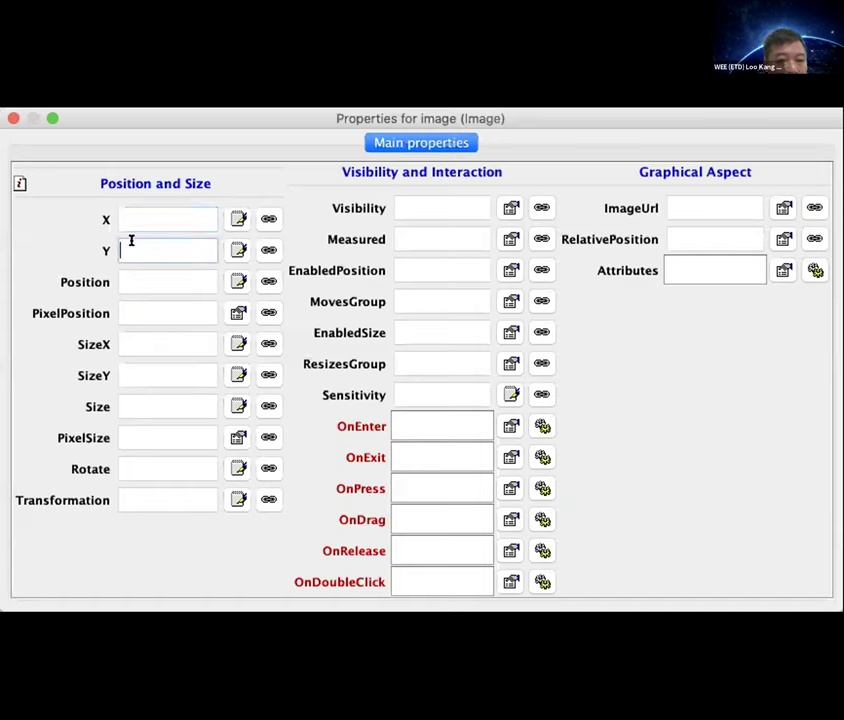
click(130, 211)
click(132, 241)
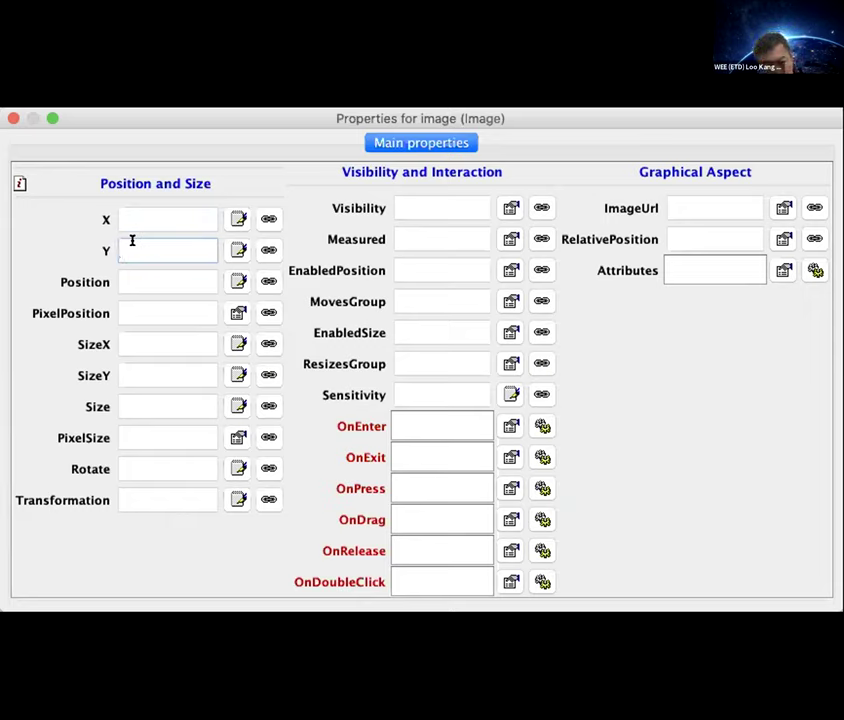
click(143, 210)
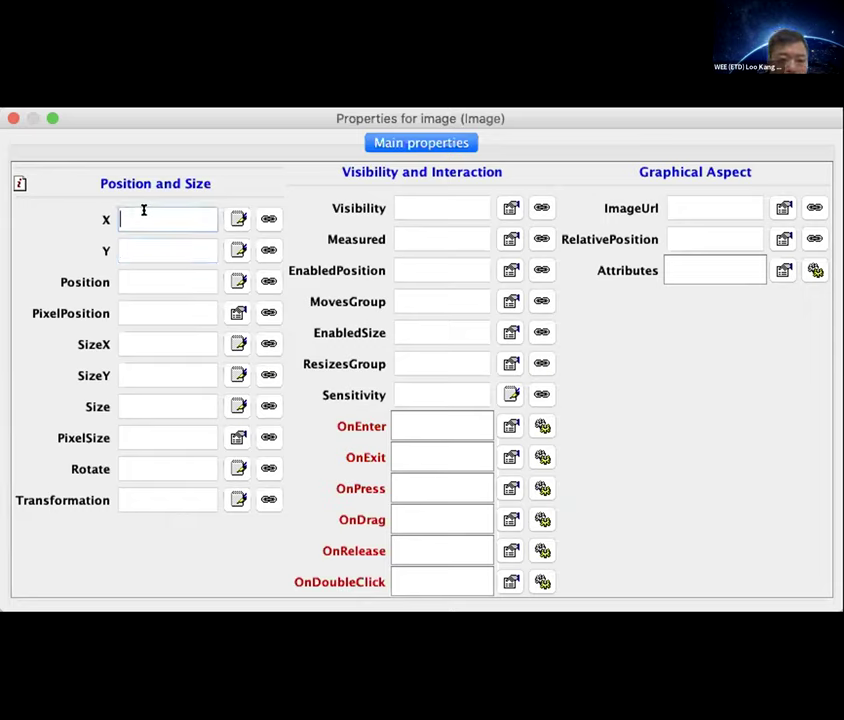
text(-1)
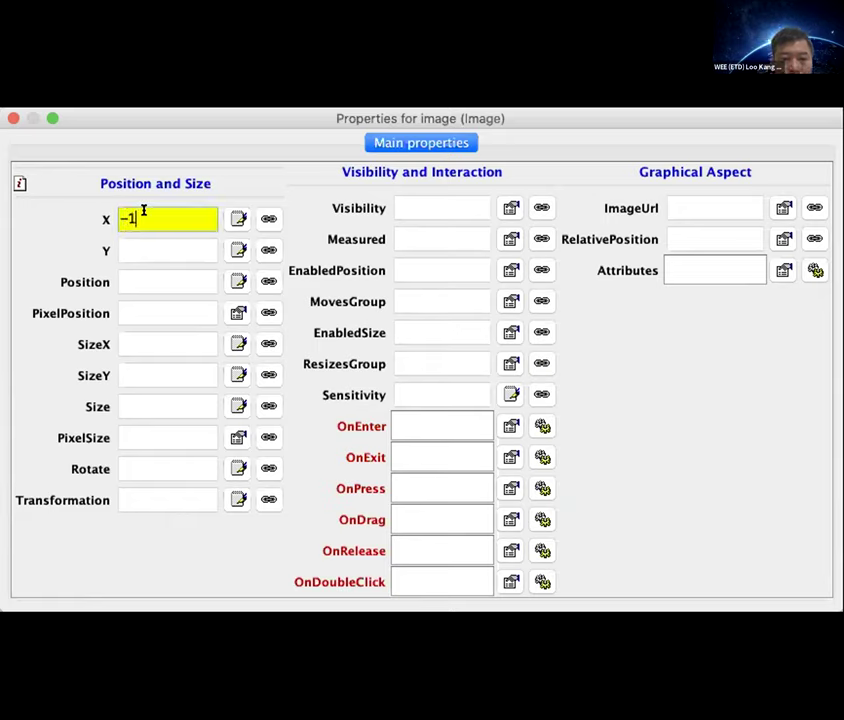
click(160, 238)
text(0)
click(159, 212)
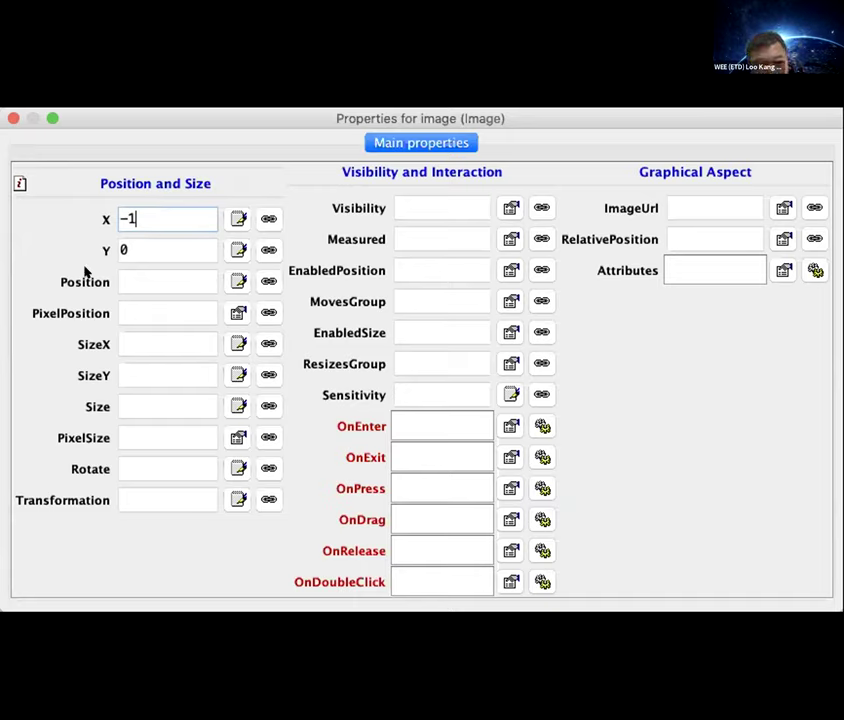
drag(141, 207, 53, 207)
click(672, 202)
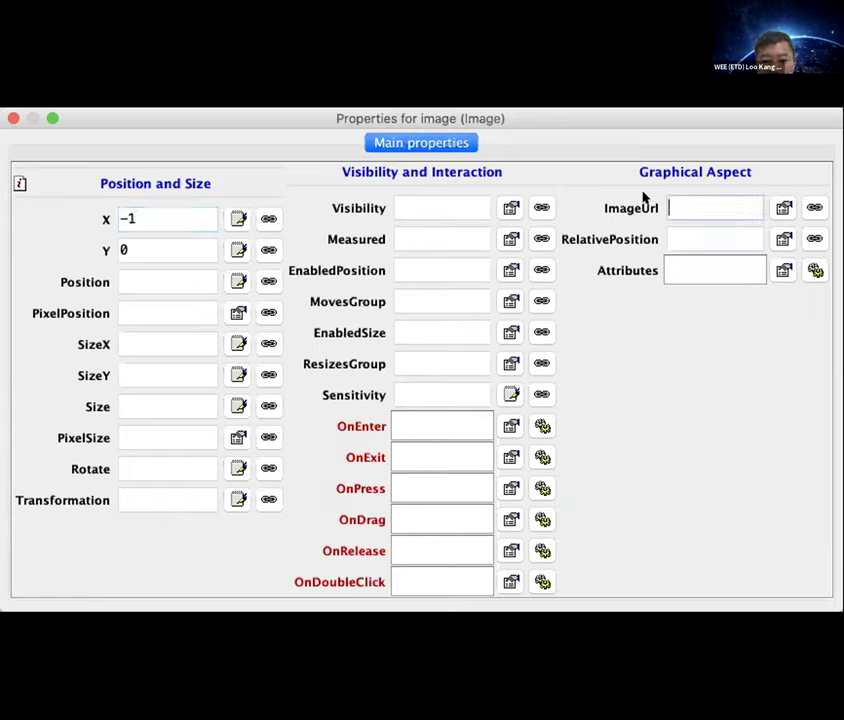
Try a SizeX of 20 and a SizeY of 0.5 for the image element
click(145, 338)
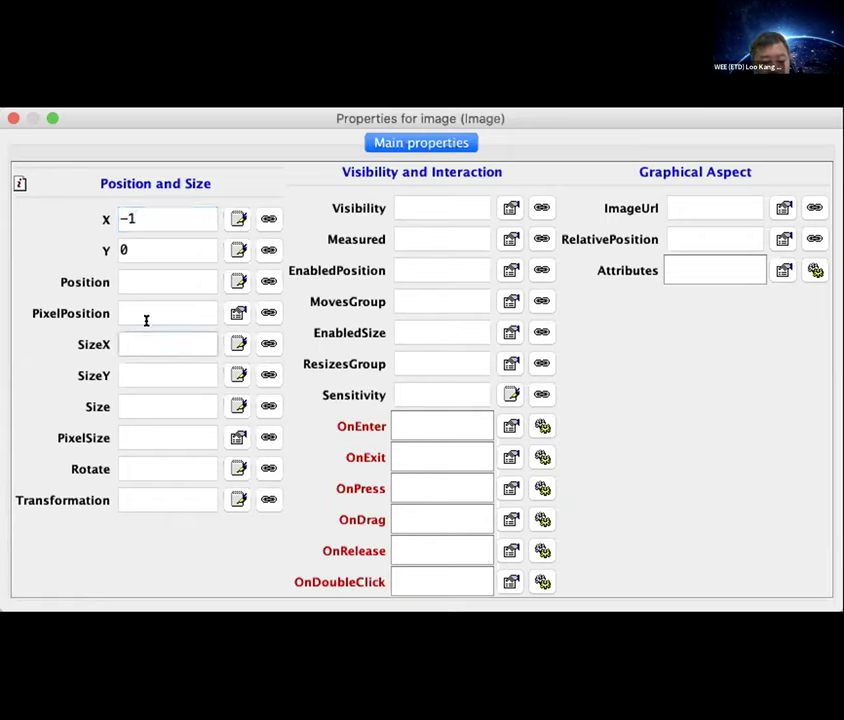
text(20)
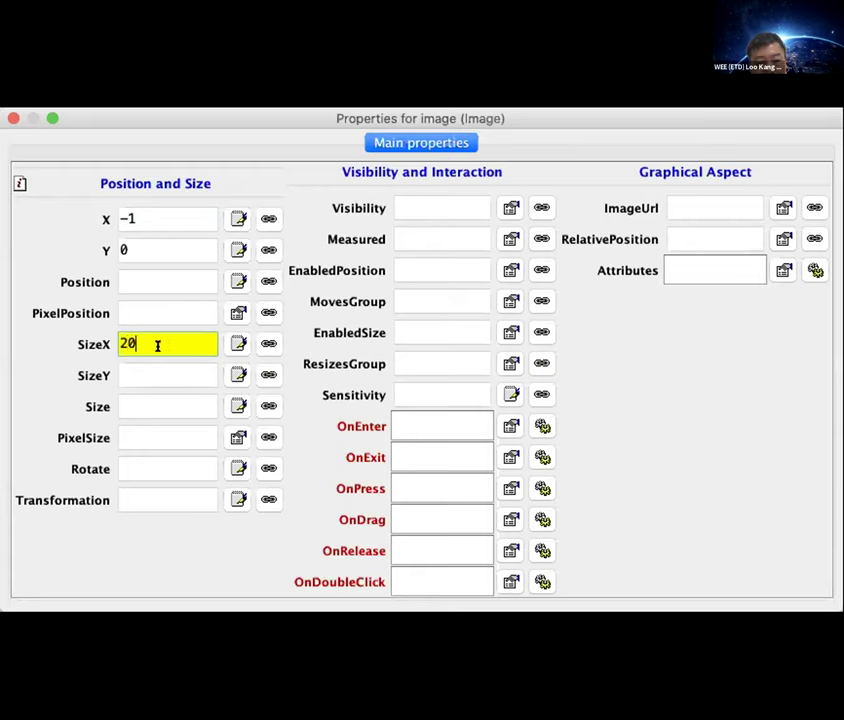
key(Tab)
text(2)
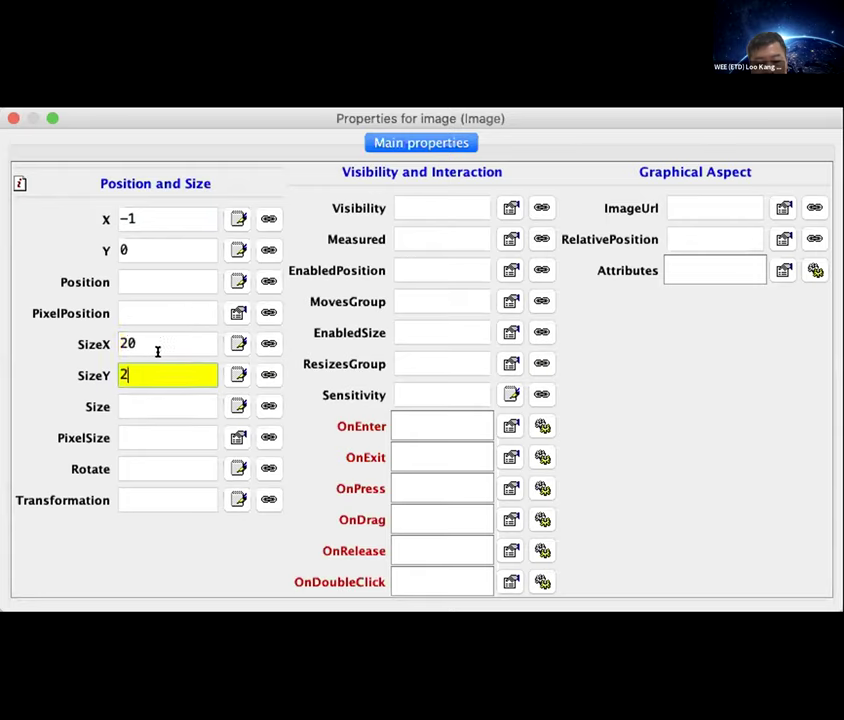
key(BackSpace)
text(0.5)
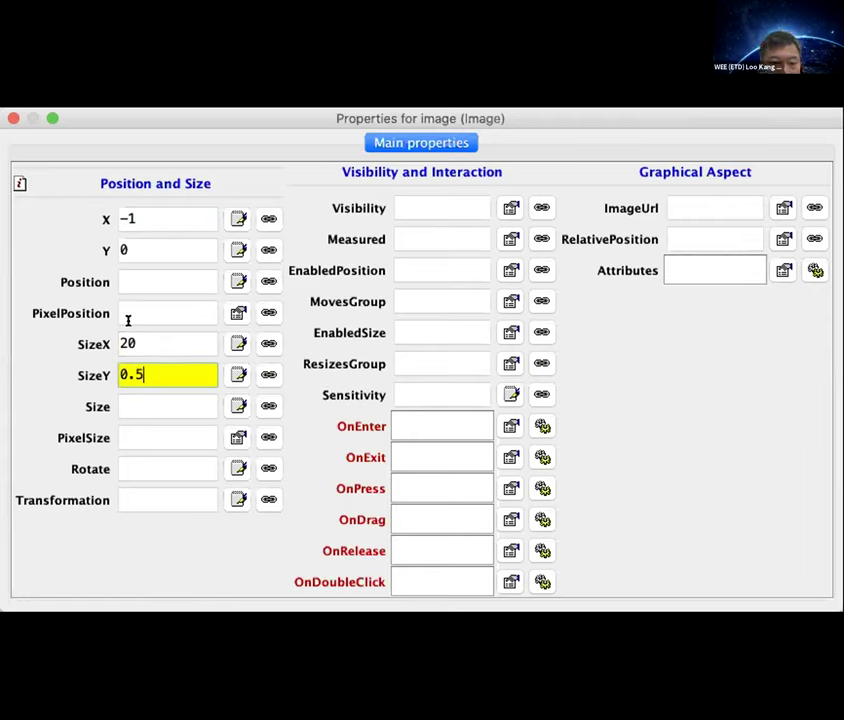
Set both SizeX and SizeY of the image element to 1
key(shift+Tab)
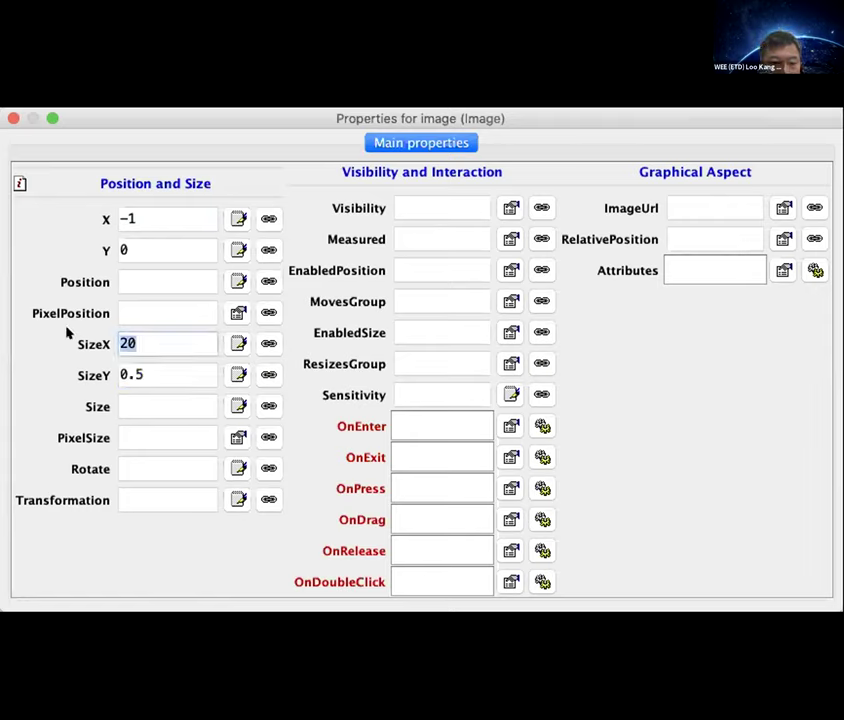
text(1)
key(Tab)
text(1)
key(shift+Tab)
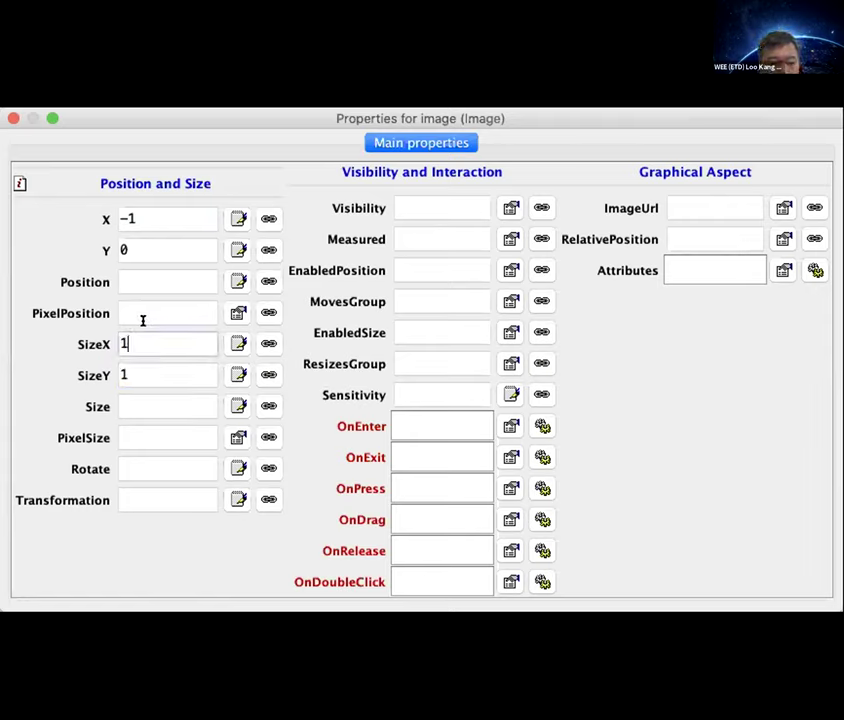
click(690, 205)
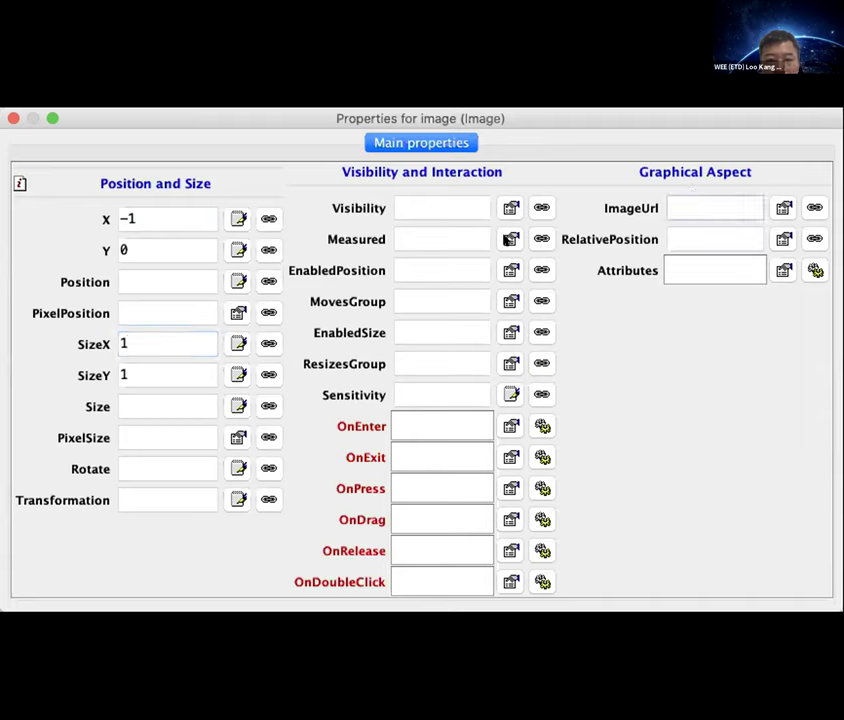
click(145, 345)
key(Tab)
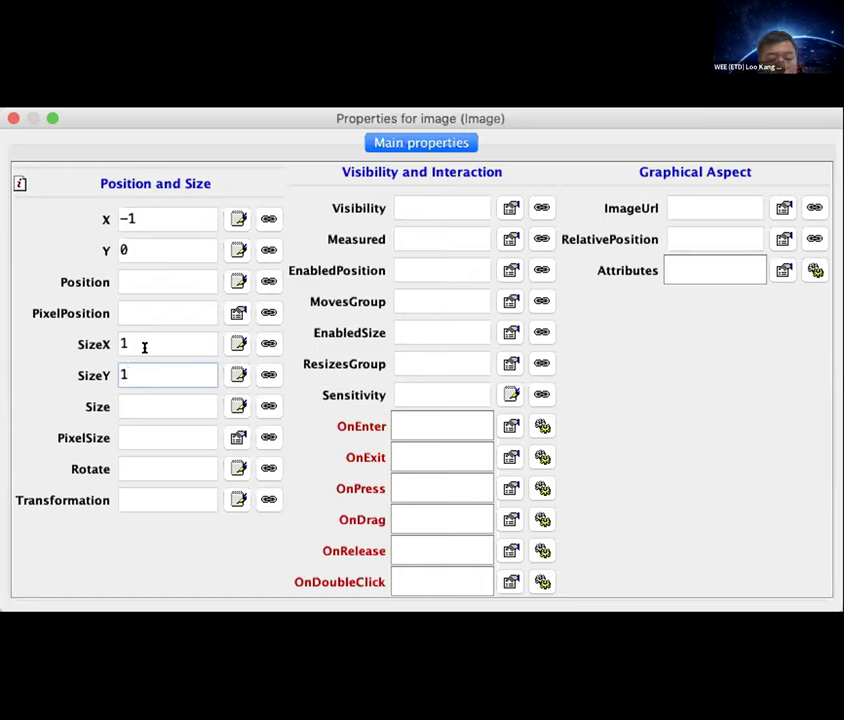
click(160, 348)
key(Tab)
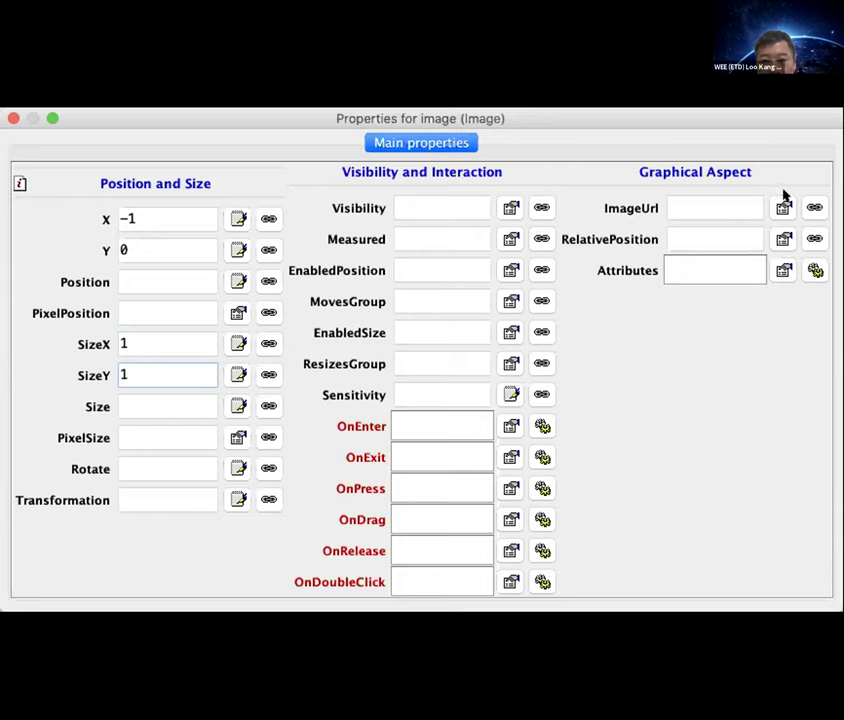
Open the file selection for the image element's ImageUrl property
click(674, 197)
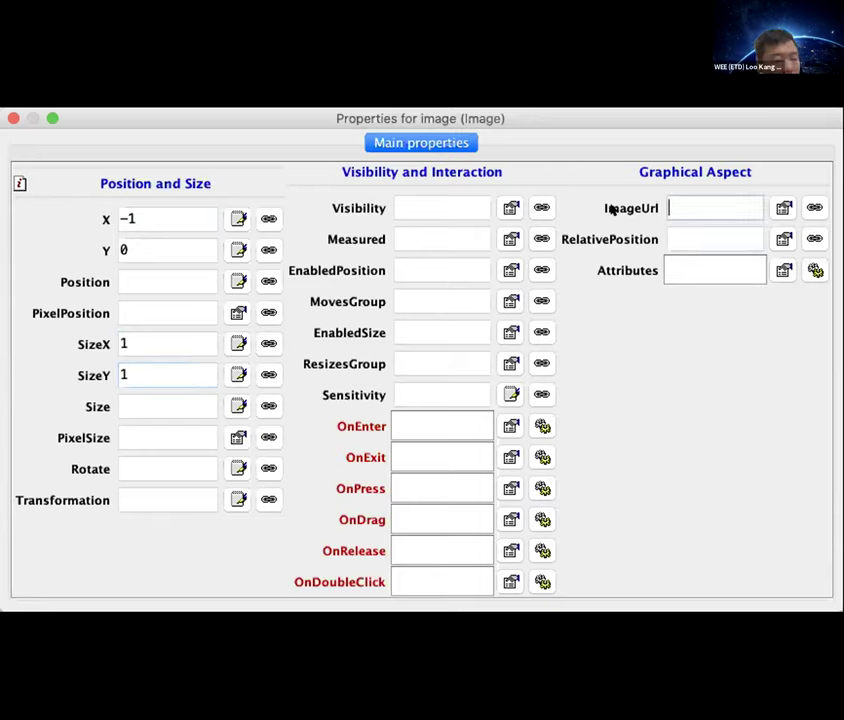
click(783, 207)
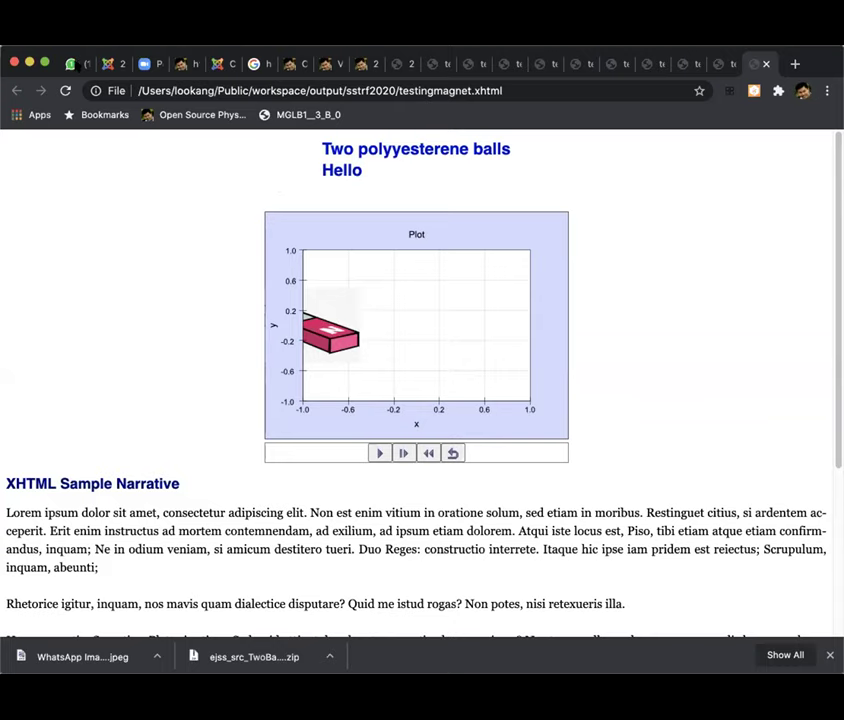
Switch to WhatsApp Web and send "./testingmagnet/WhatsApp Image 2020-07-21 at 10.07.29 AM.jpeg", including the quotes, to the EJSS RA group discussion
click(72, 64)
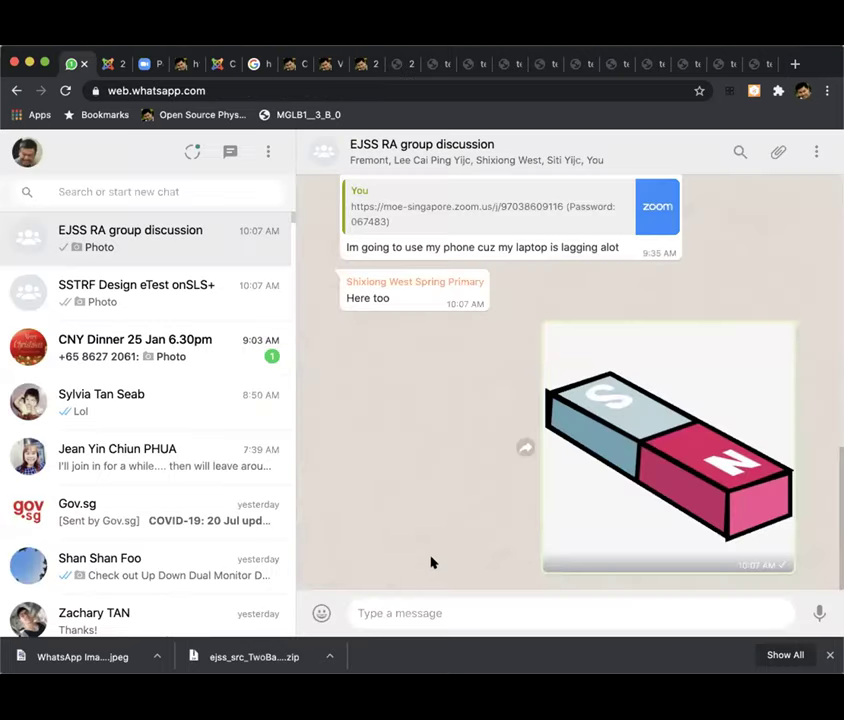
text("./testingmagnet/WhatsApp Image 2020-07-21 at 10.07.29 AM.jpeg")
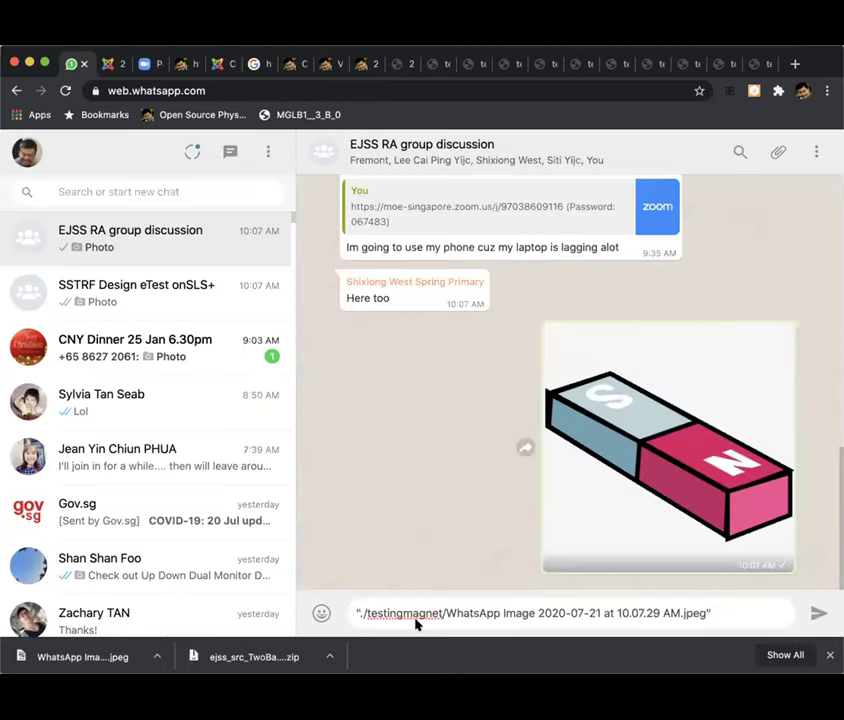
key(Return)
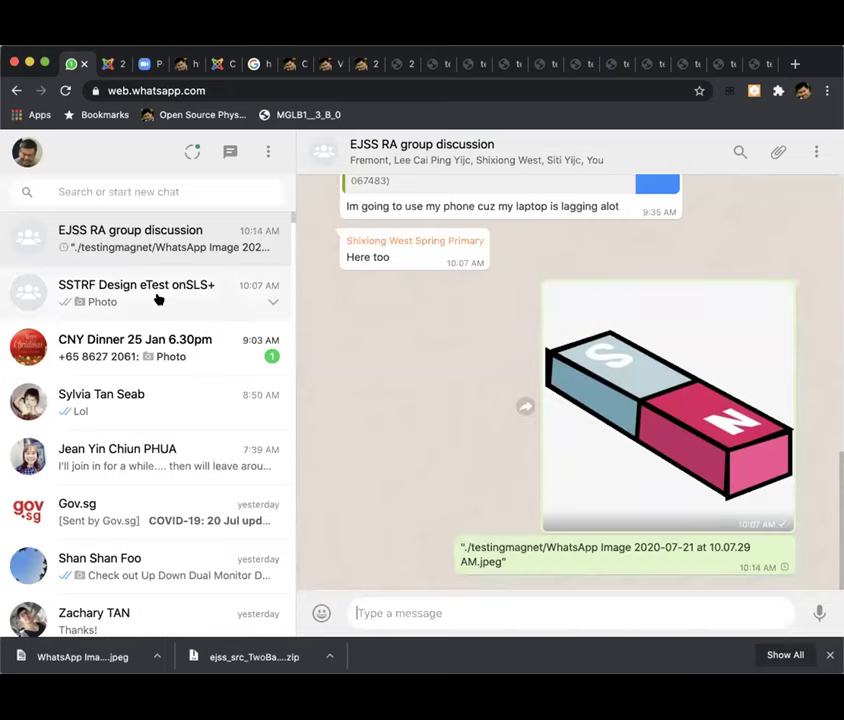
Send the same quoted image path to the SSTRF Design eTest onSLS+ group
click(156, 298)
text("./testingmagnet/WhatsApp Image 2020-07-21 at 10.07.29 AM.jpeg")
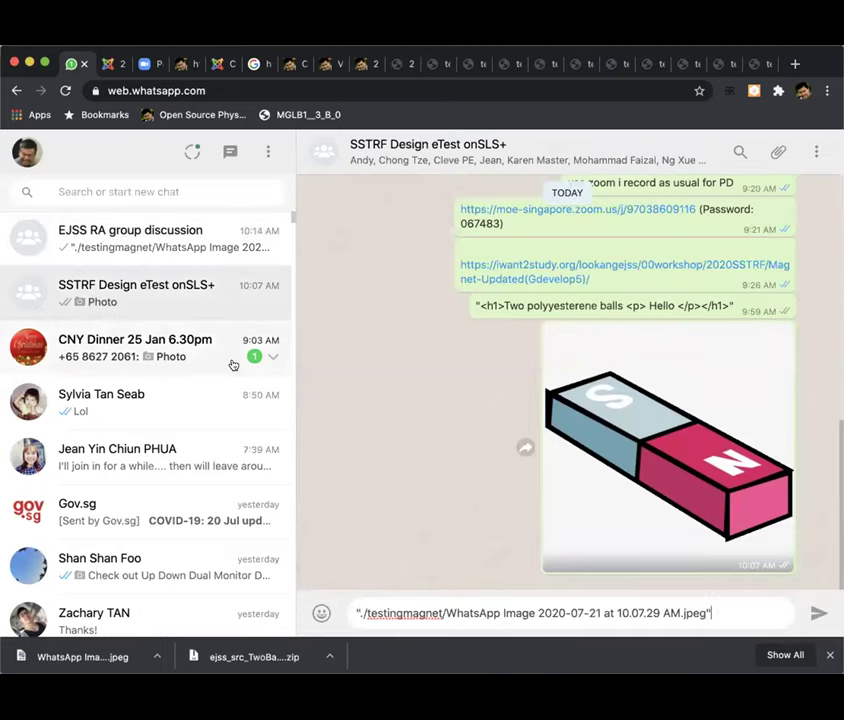
key(Return)
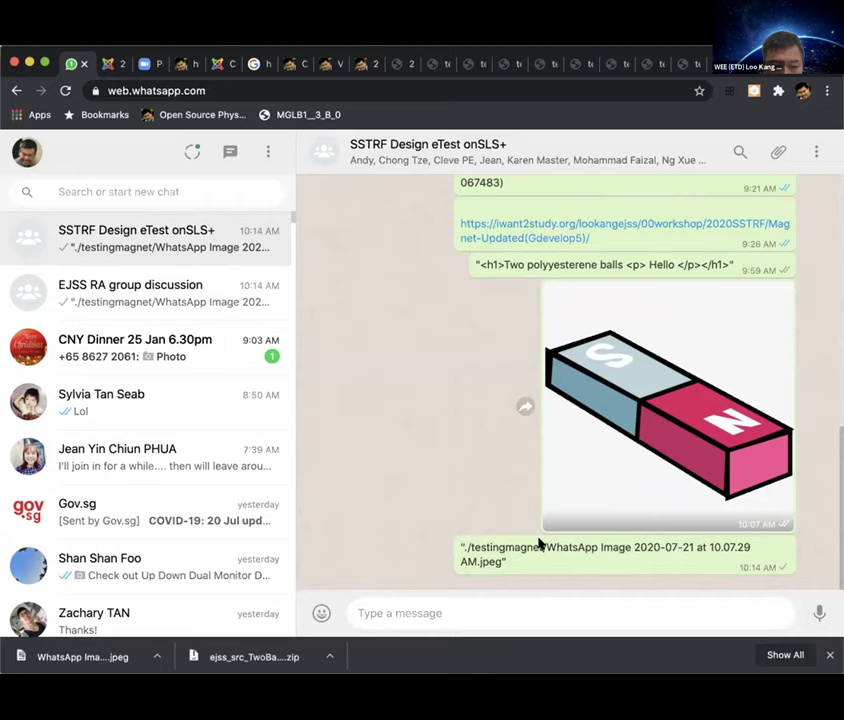
Highlight the ./testingmagnet/ folder part and the image file name in the sent path message to point out its structure
drag(457, 551, 540, 543)
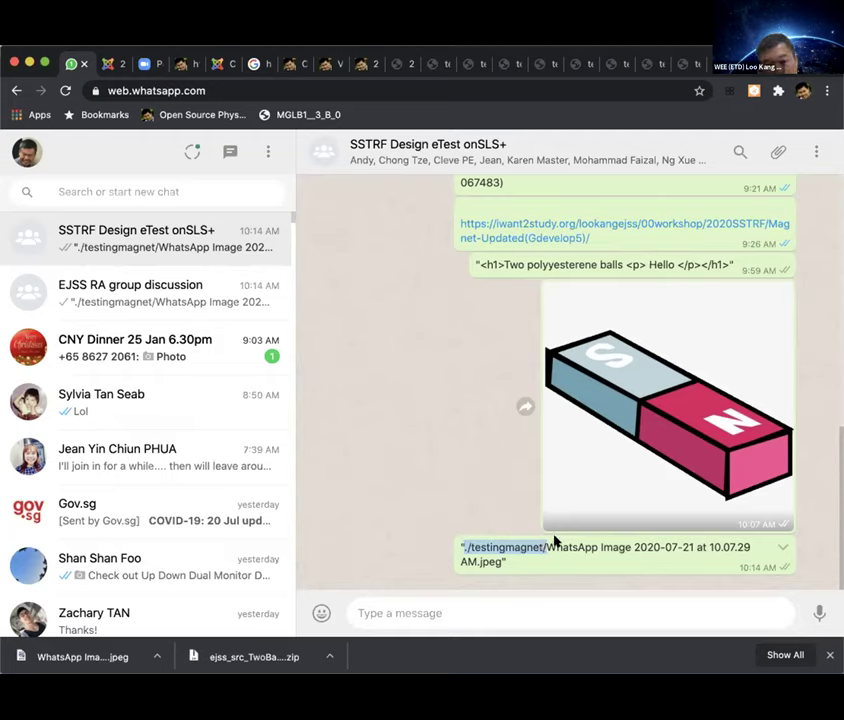
click(543, 545)
drag(603, 548, 614, 552)
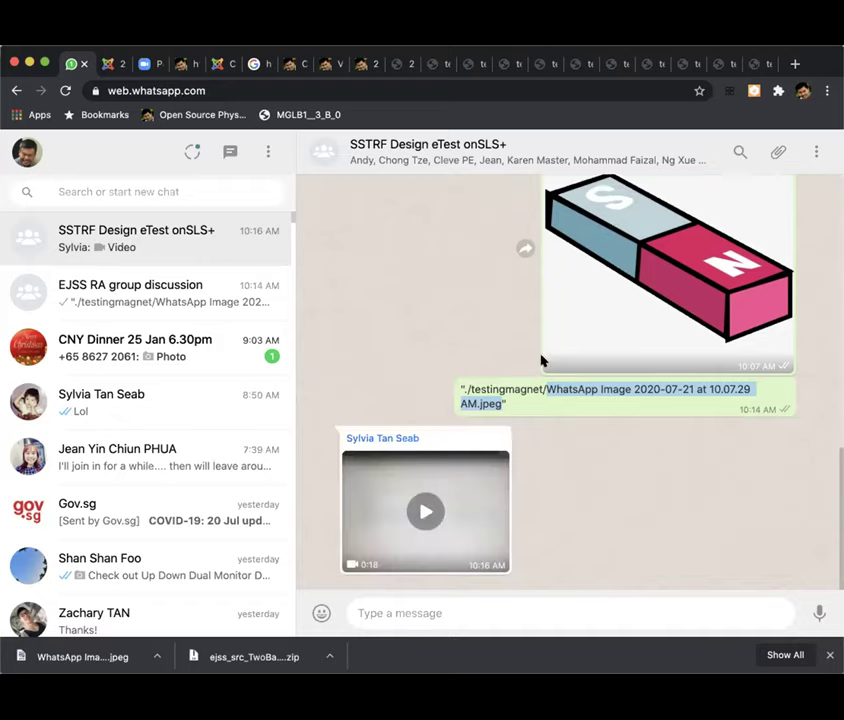
Play the participant's video in the group chat to examine their source folder and image file selection, and close the video
click(395, 500)
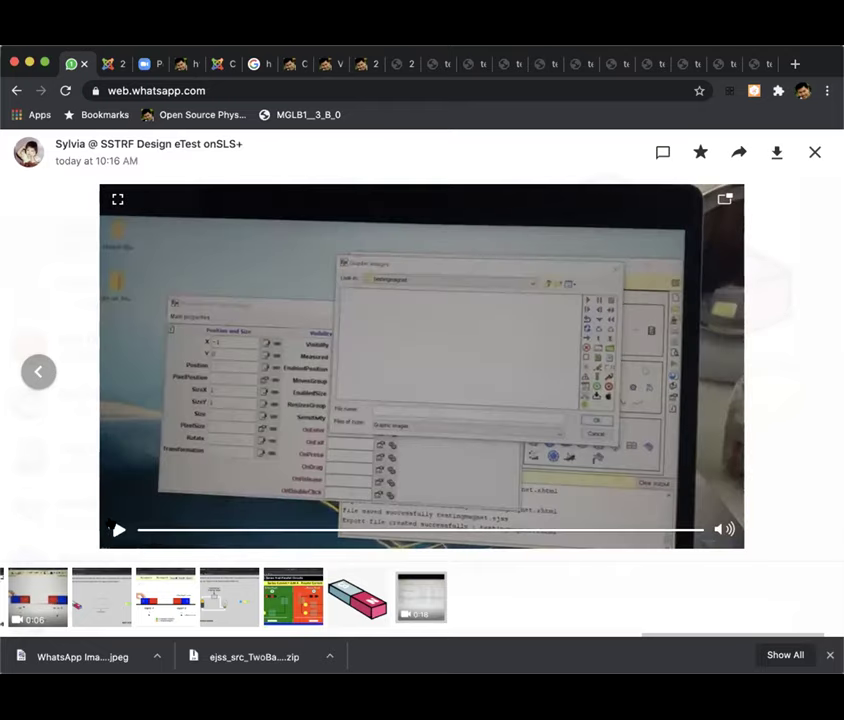
click(115, 528)
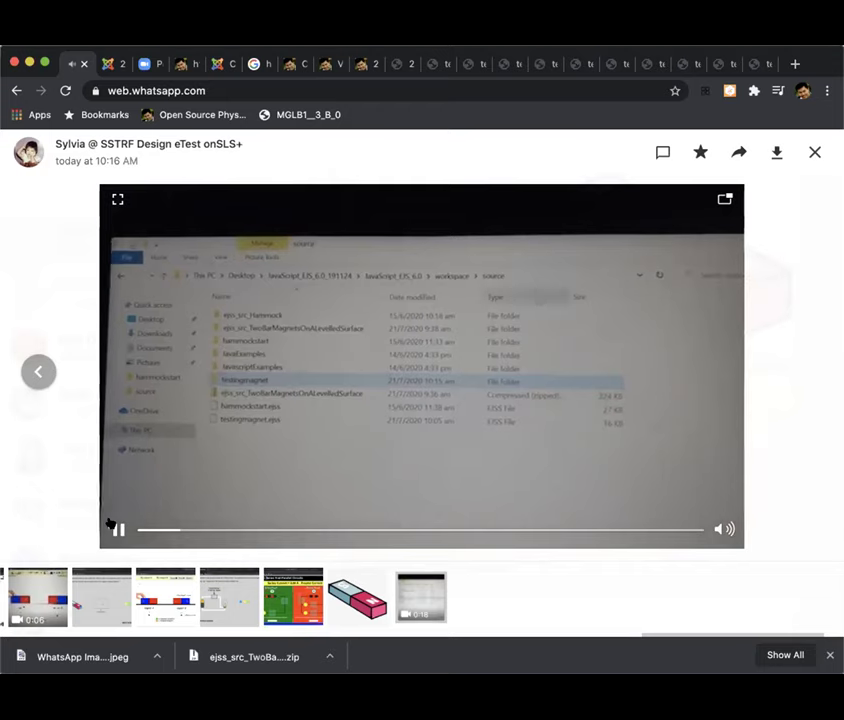
click(104, 195)
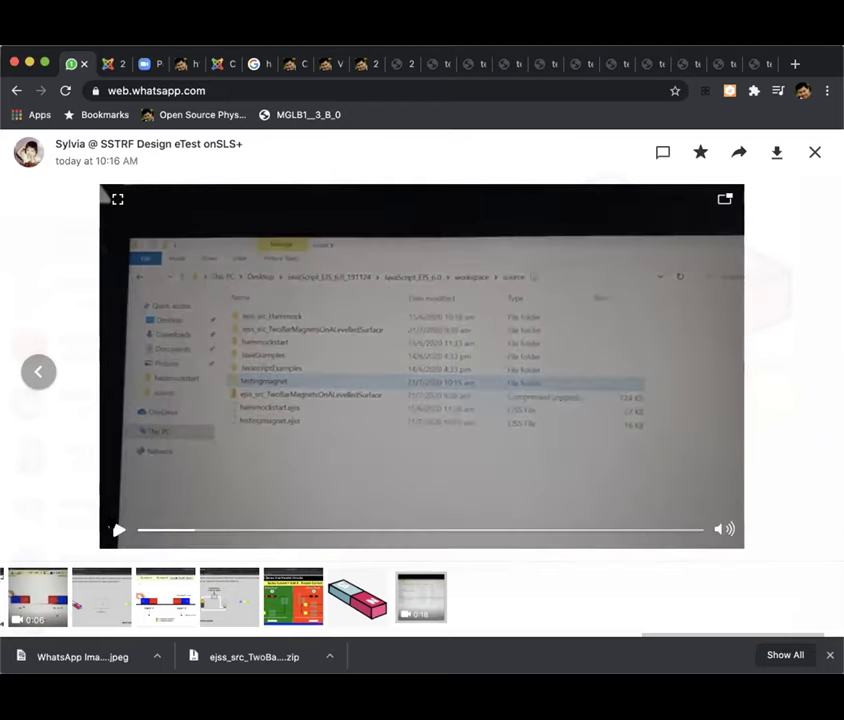
click(118, 530)
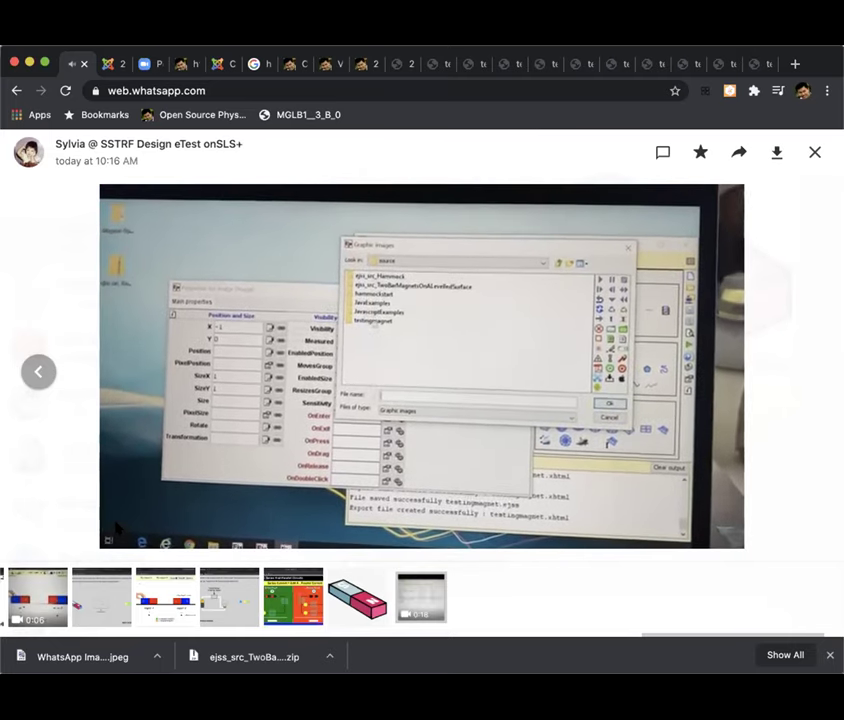
mouse_move(115, 527)
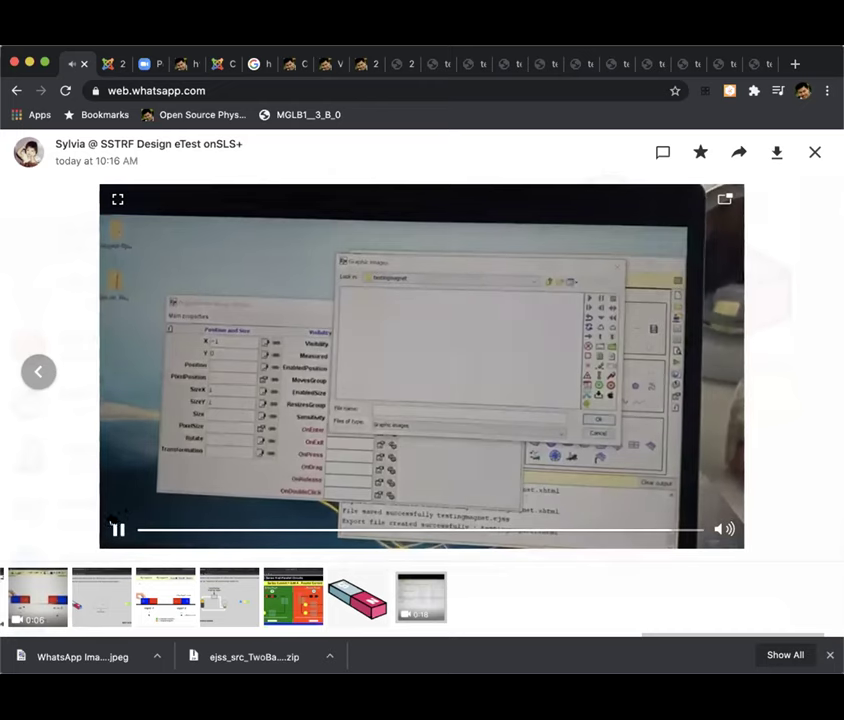
click(112, 527)
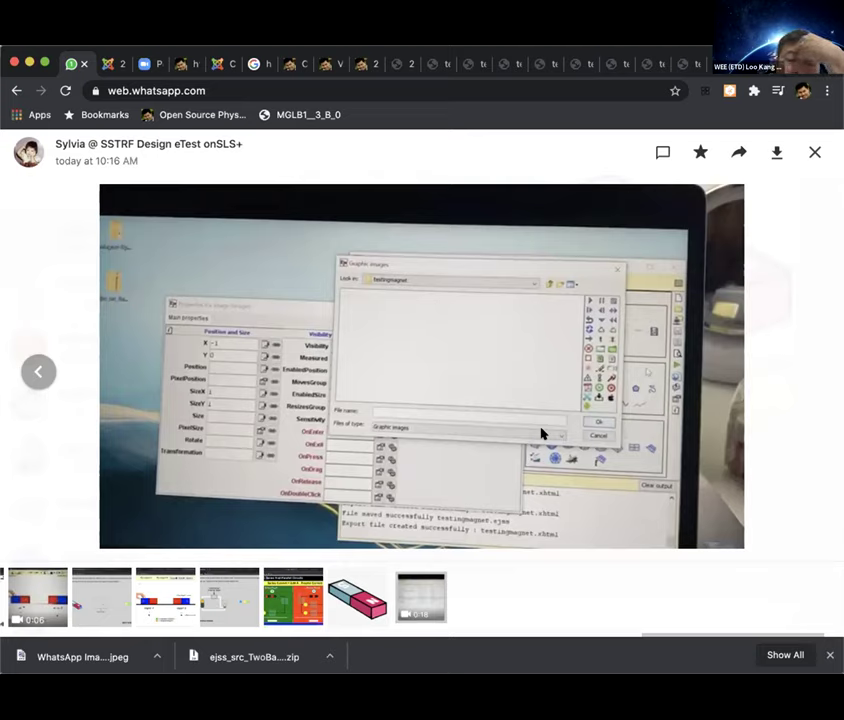
mouse_move(325, 432)
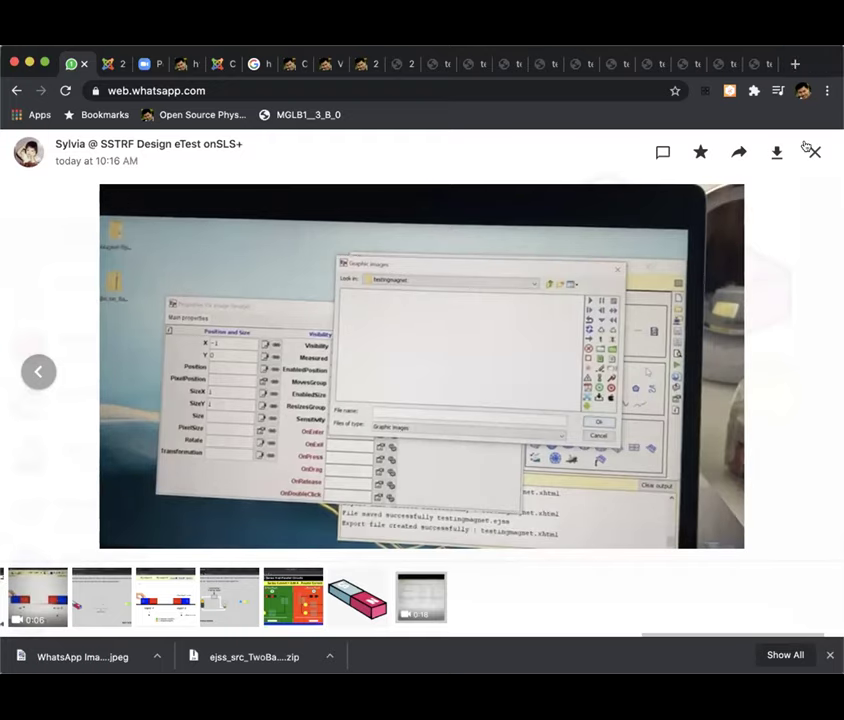
click(812, 150)
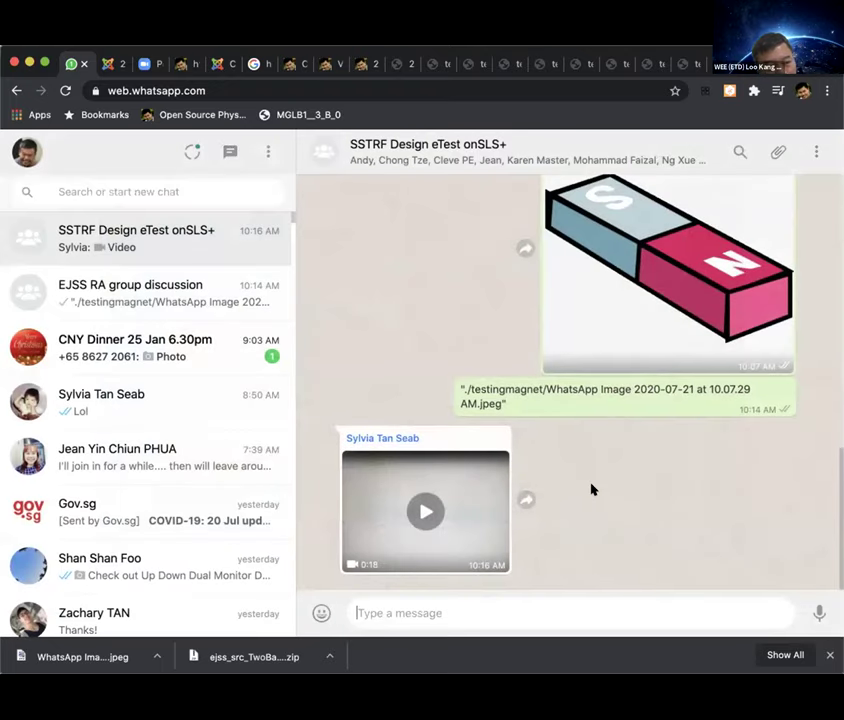
scroll(588, 479, up, 3)
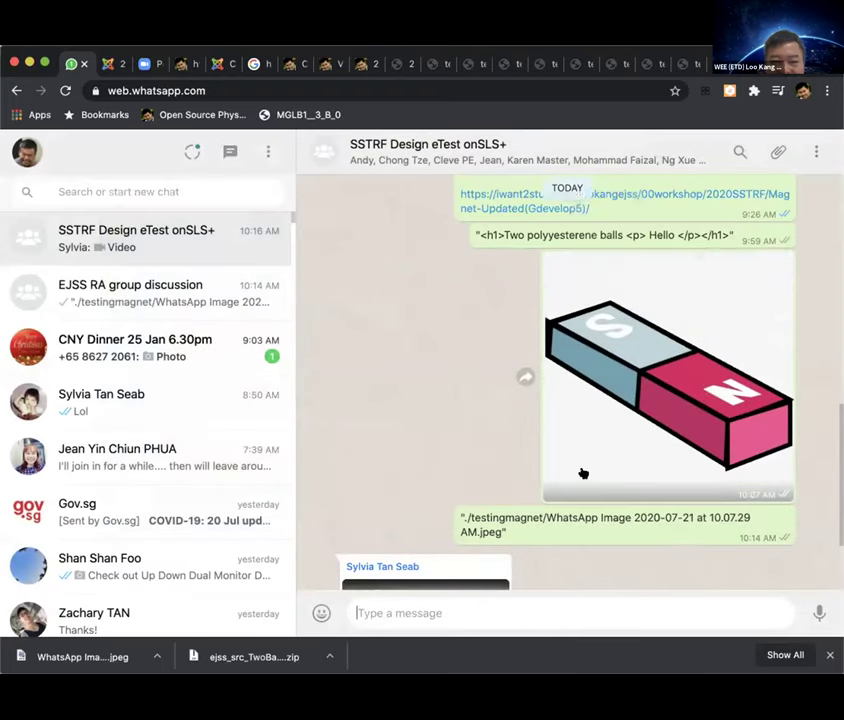
scroll(540, 470, down, 3)
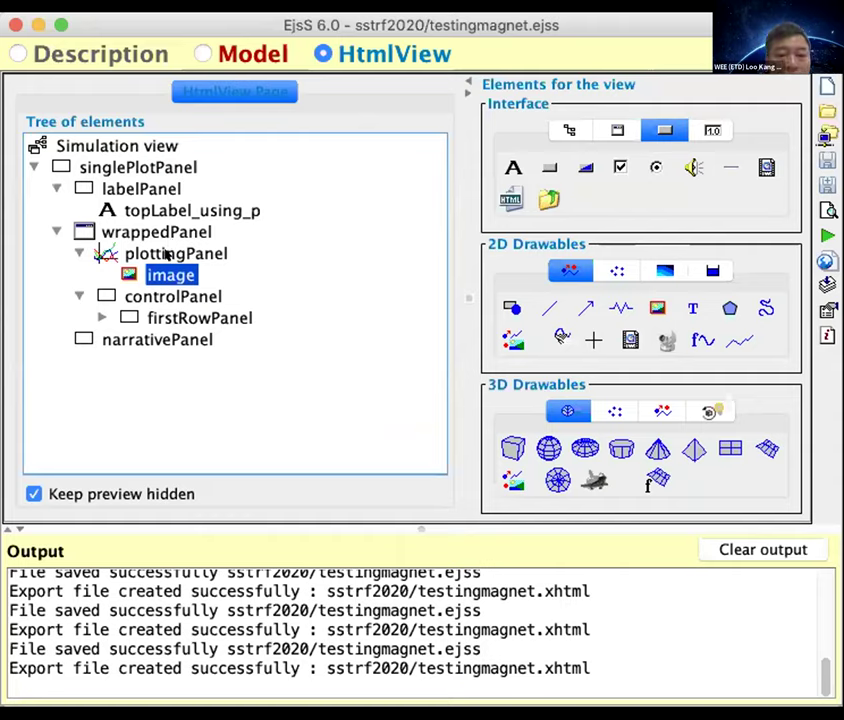
Open the properties of plottingPanel and set MinimumX to -2 and MaximumX to 2
key(Up)
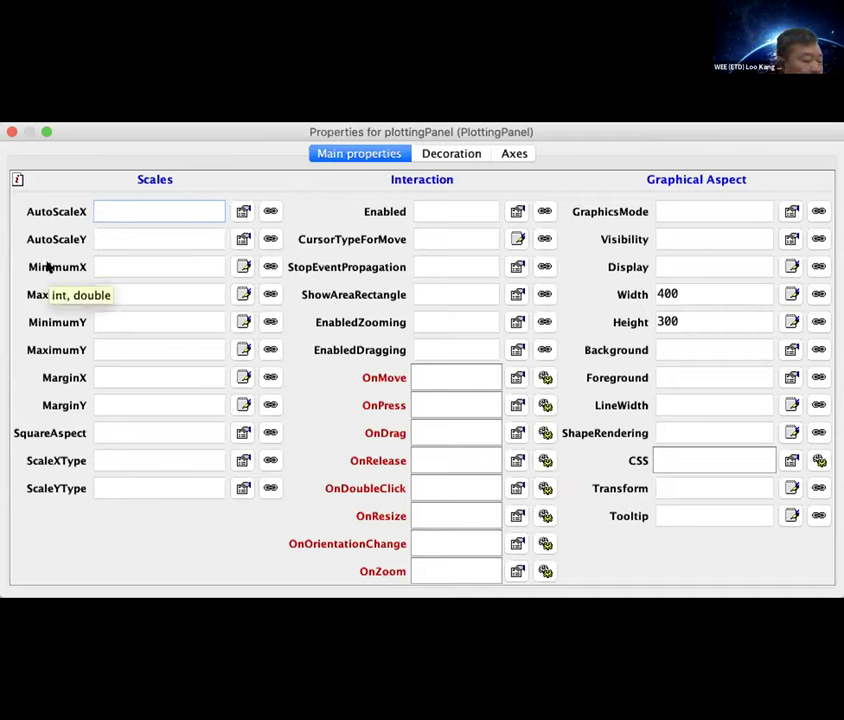
click(114, 257)
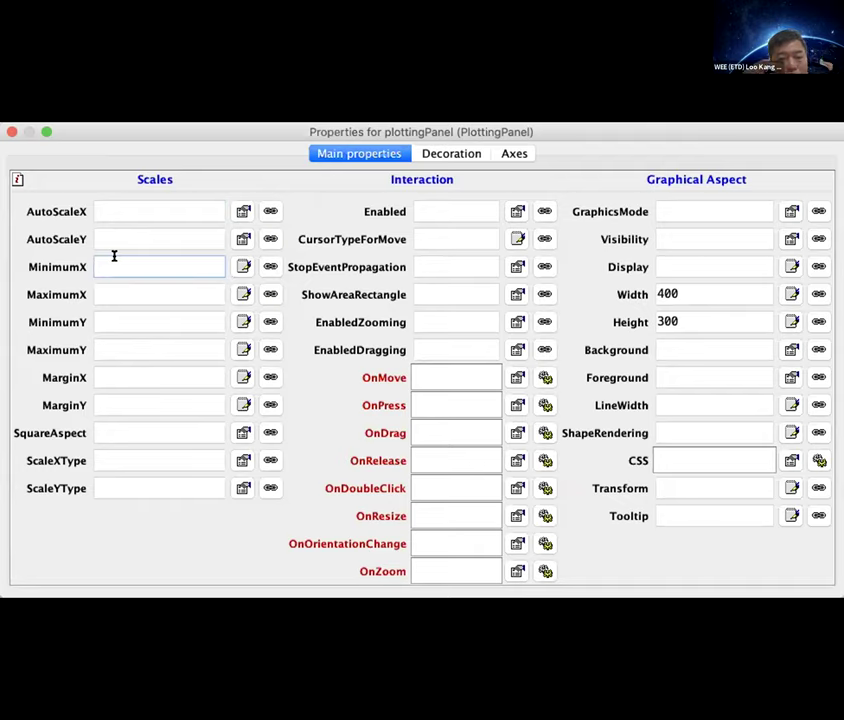
text(-2)
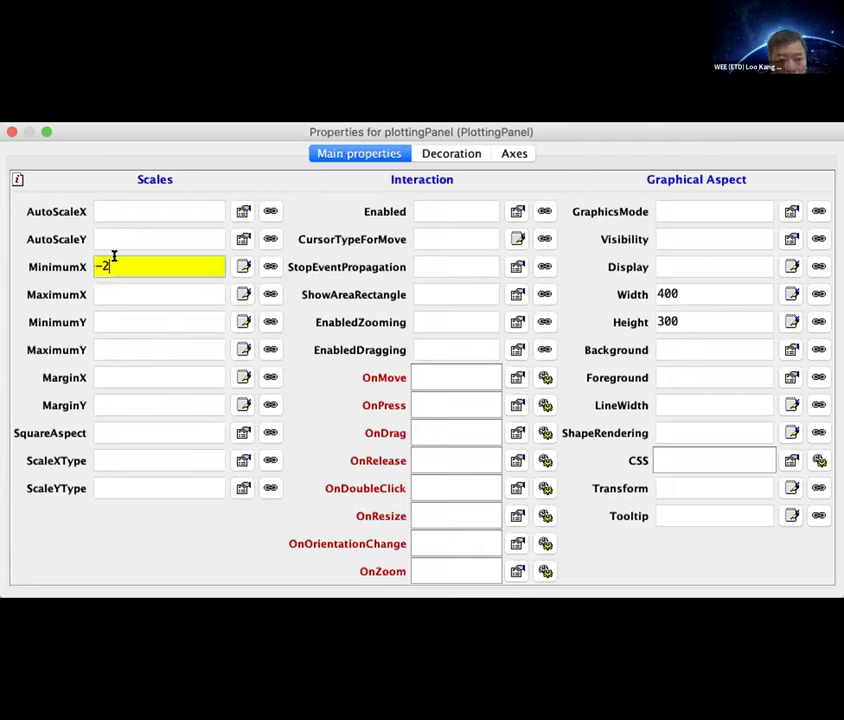
click(104, 284)
text(2)
Set the plotting panel's MinimumY to -2 and MaximumY to 2
click(118, 310)
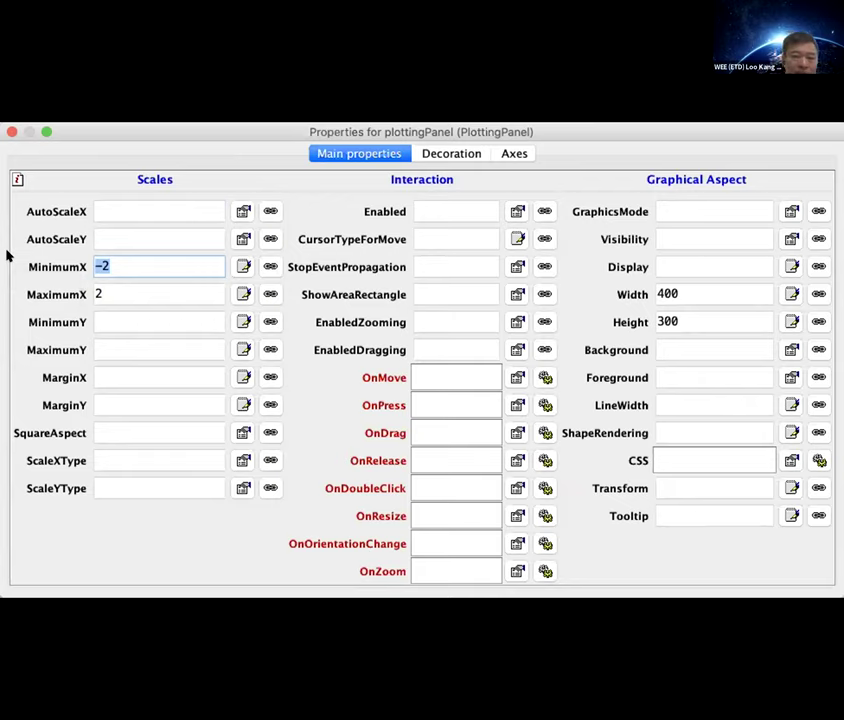
click(118, 309)
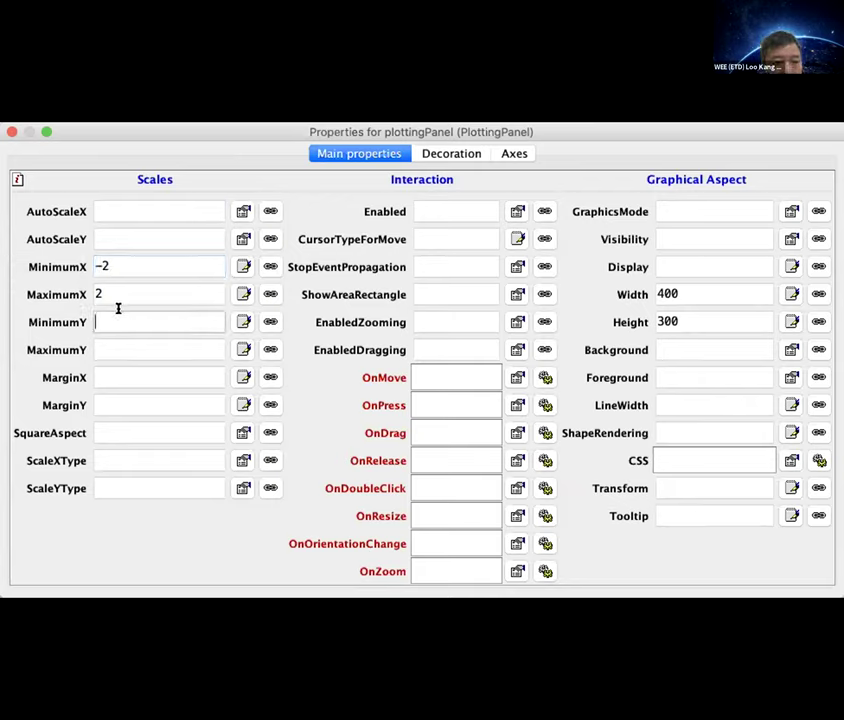
text(2)
click(115, 341)
text(2)
click(117, 309)
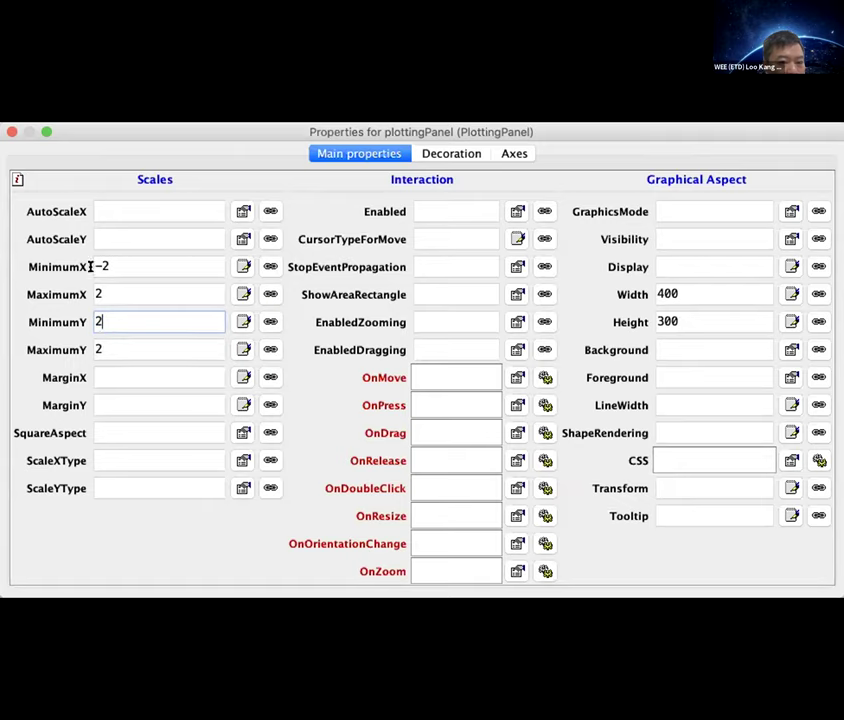
text(-)
key(Tab)
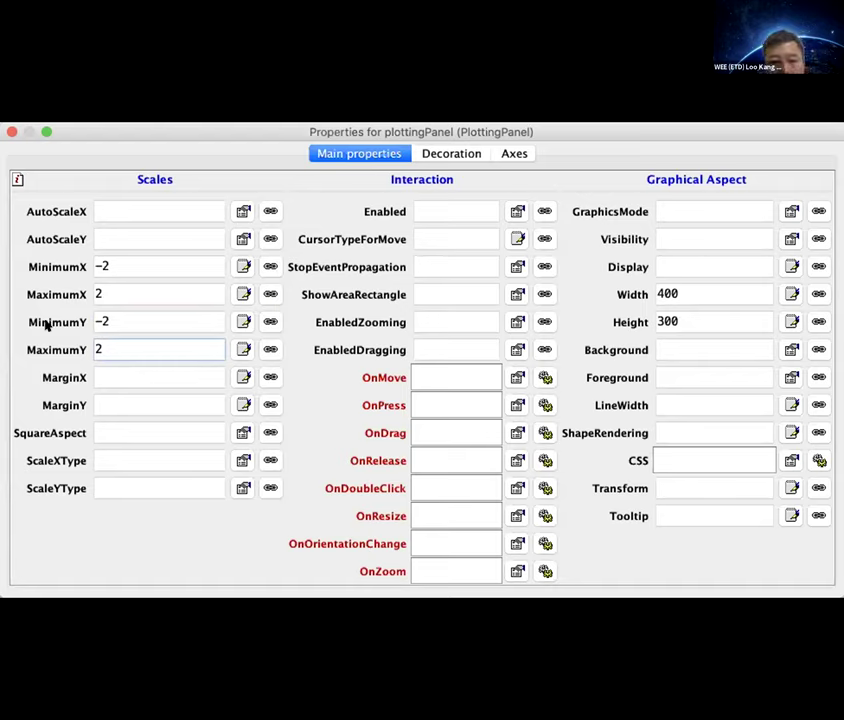
Set the plotting panel's Width to "100%", including the quotes, and its Height to 600
click(700, 290)
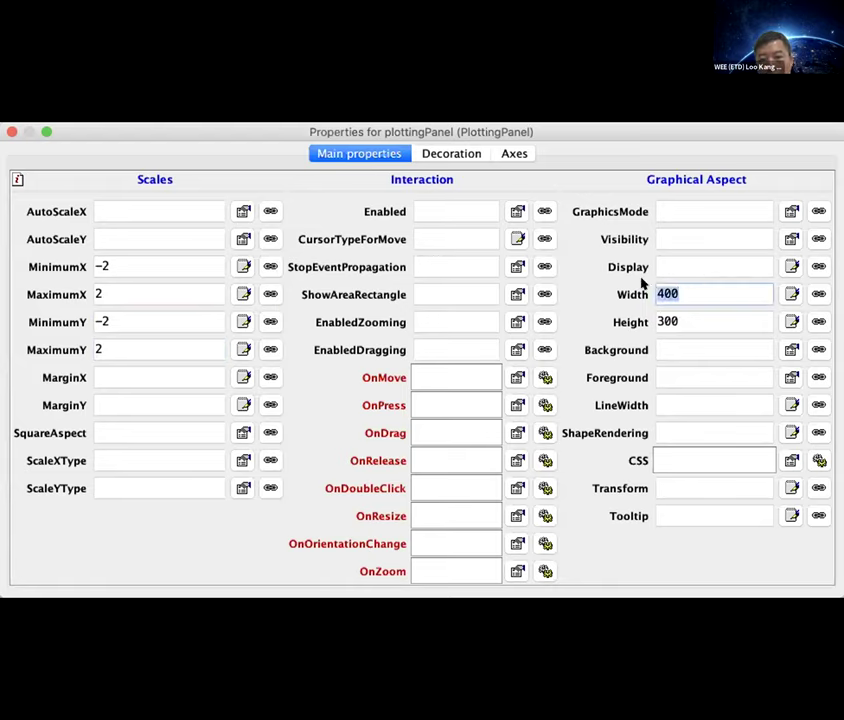
text("100%")
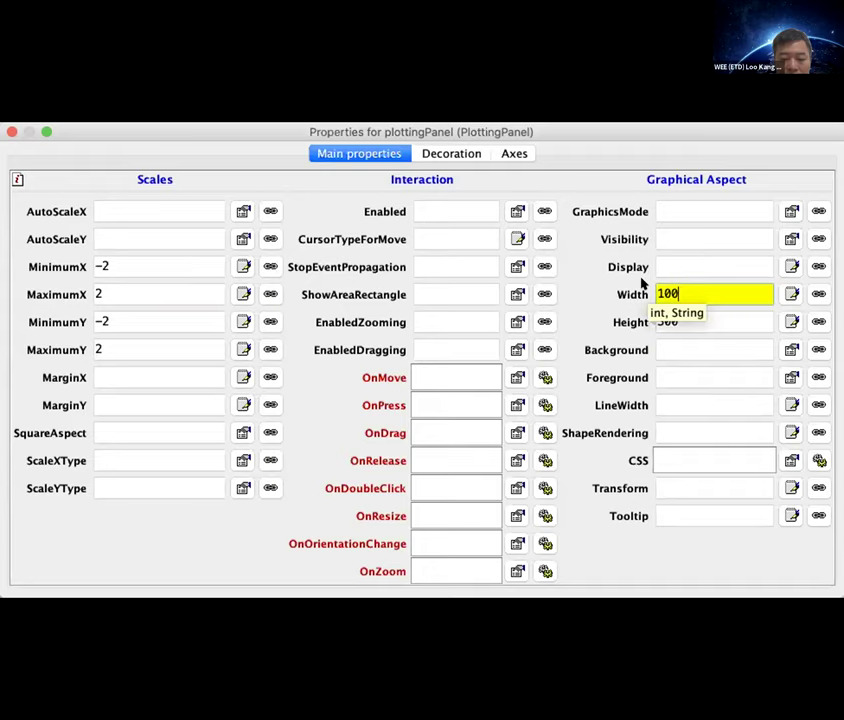
click(712, 316)
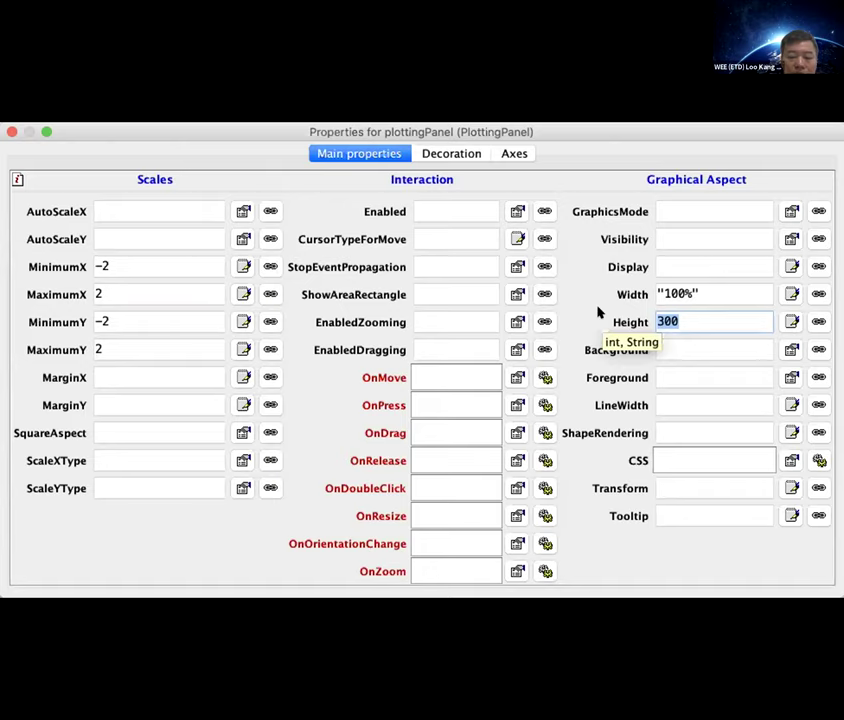
text(600)
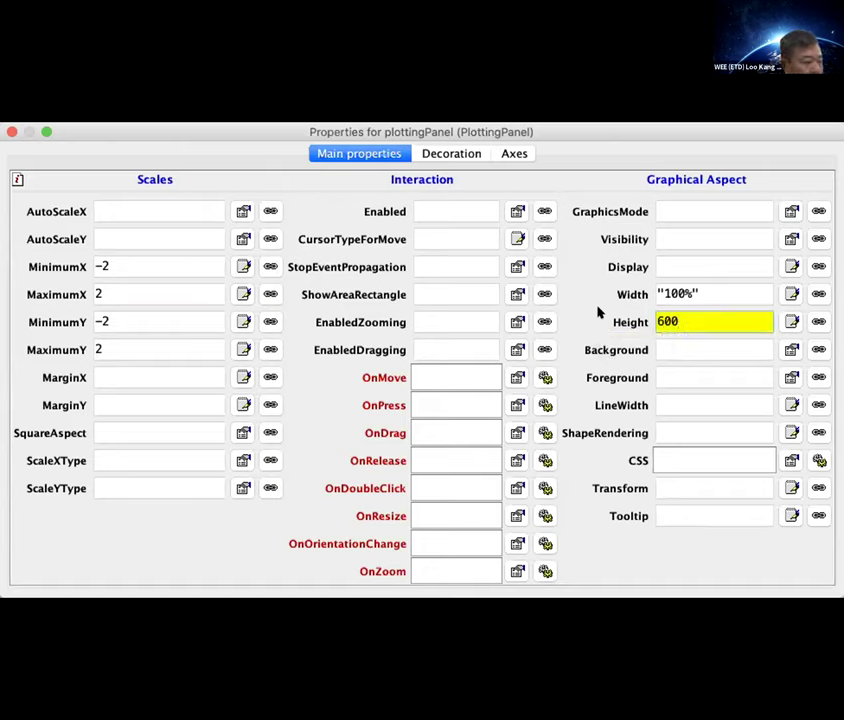
key(Return)
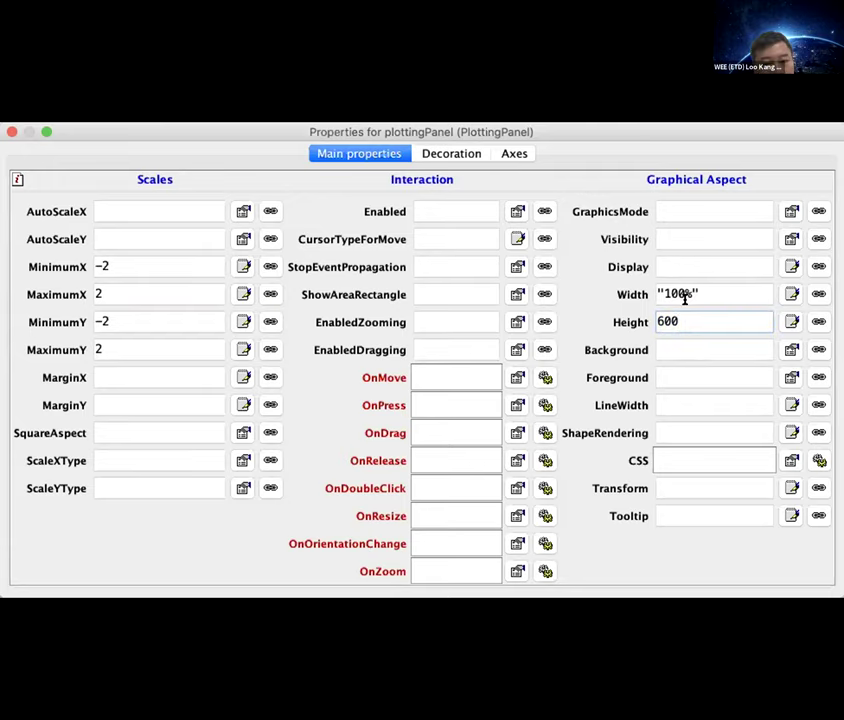
Highlight the plotting panel's minimum and maximum scale values, Width and Height in turn to review them
click(103, 258)
double_click(103, 260)
click(112, 298)
click(116, 324)
click(116, 345)
drag(708, 294, 603, 286)
click(678, 318)
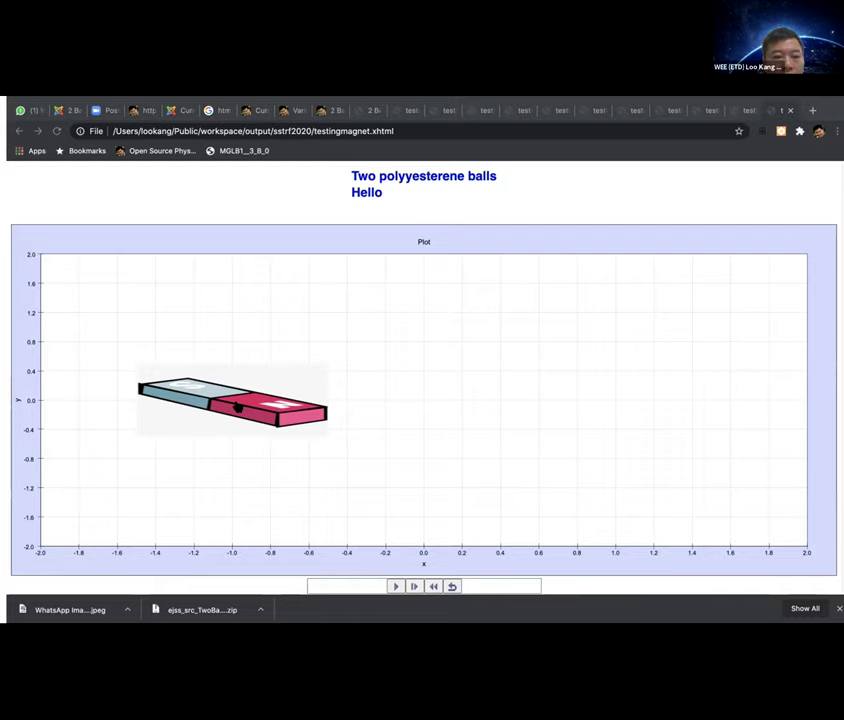
Return to the plottingPanel properties and set SquareAspect to true
key(super+Tab)
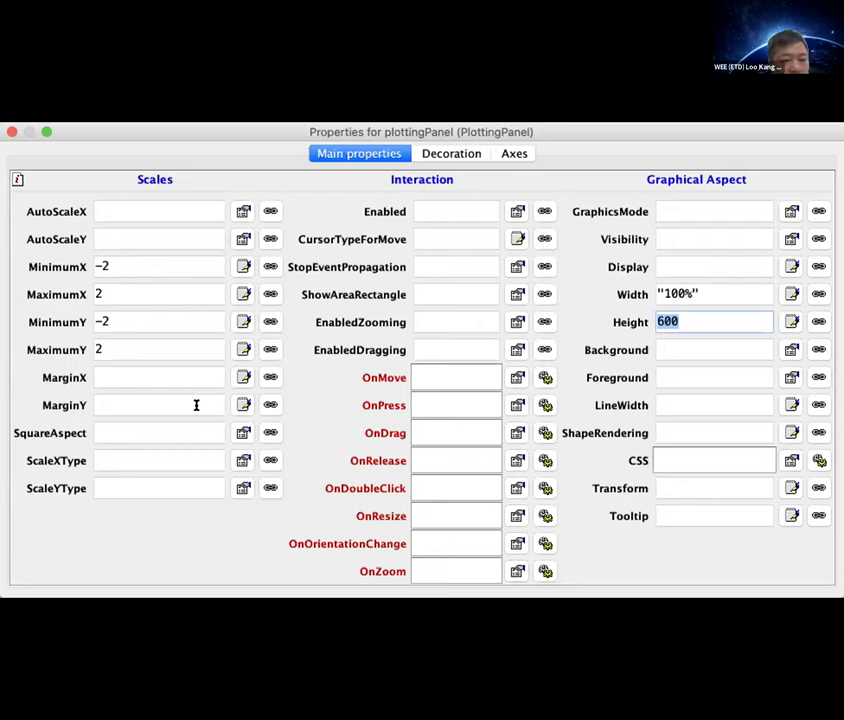
click(108, 432)
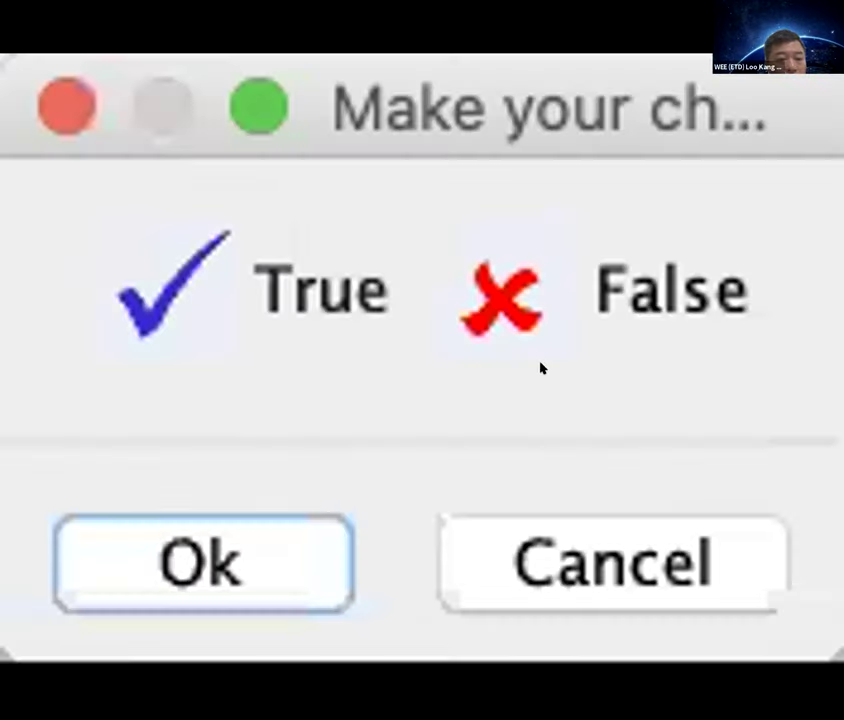
click(238, 216)
click(540, 216)
click(157, 216)
click(543, 288)
click(156, 218)
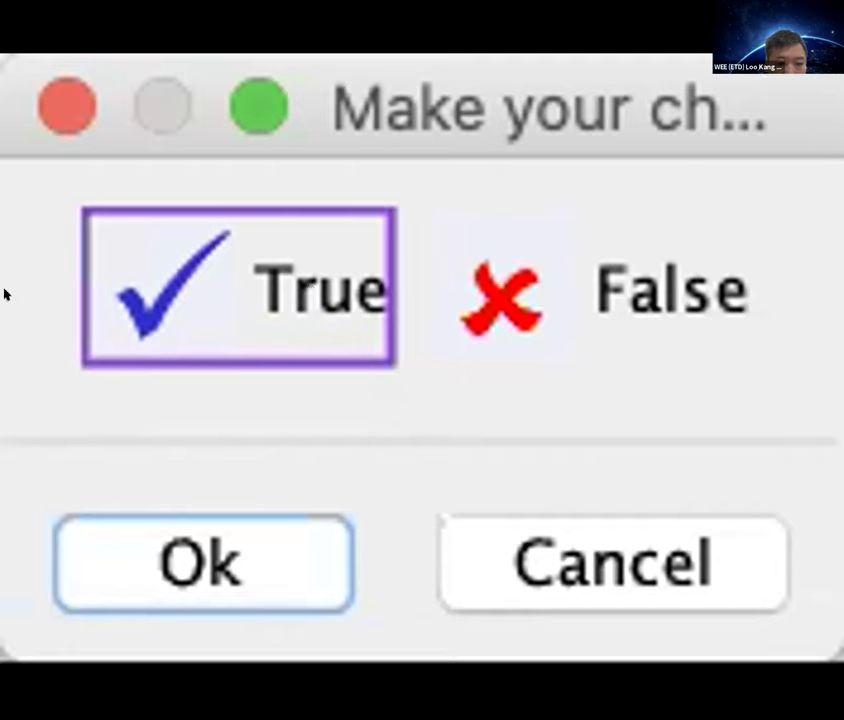
click(82, 520)
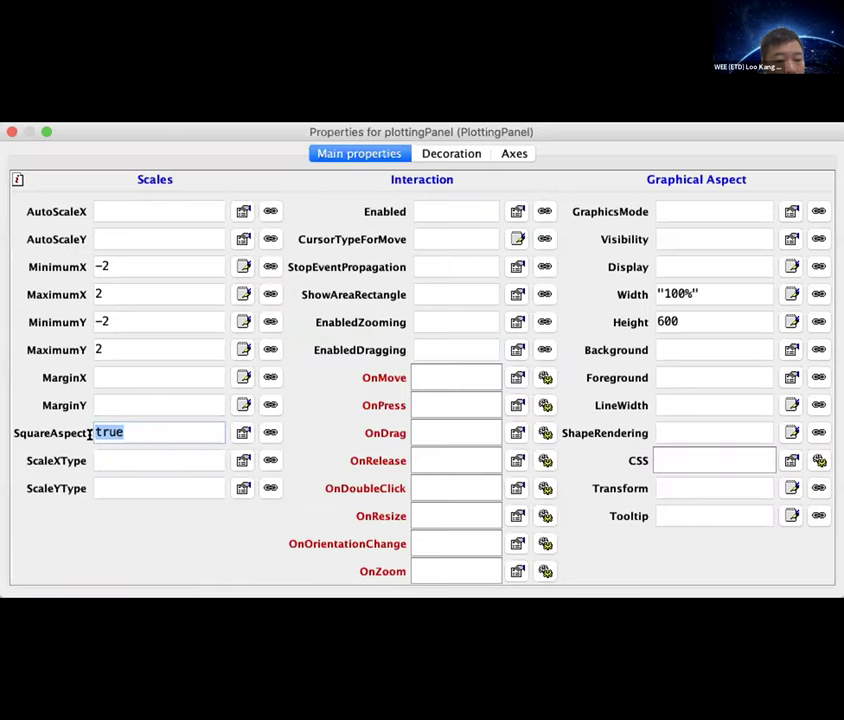
Highlight the SquareAspect value of the plotting panel to point it out
click(158, 422)
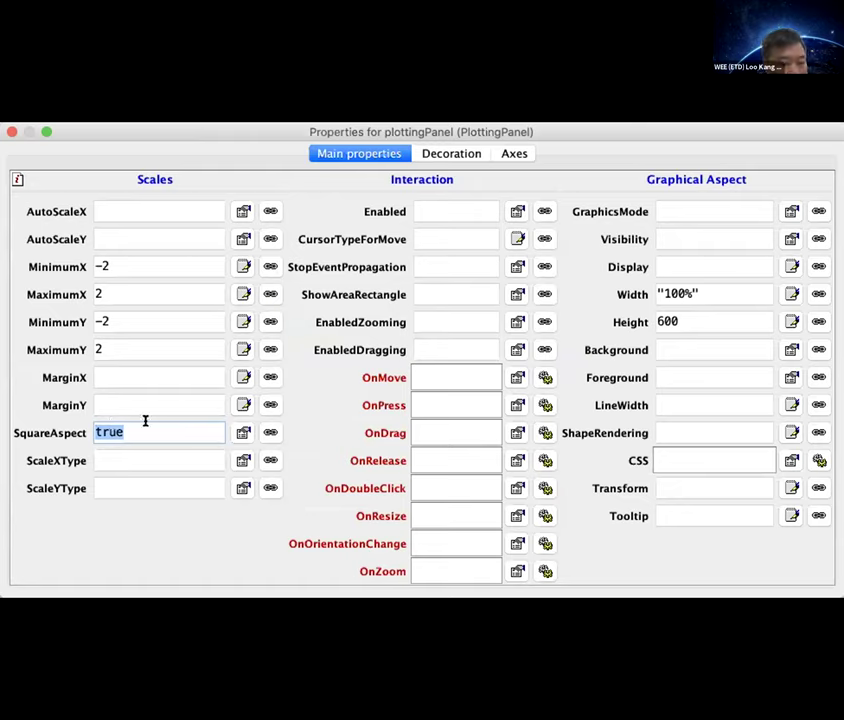
click(145, 420)
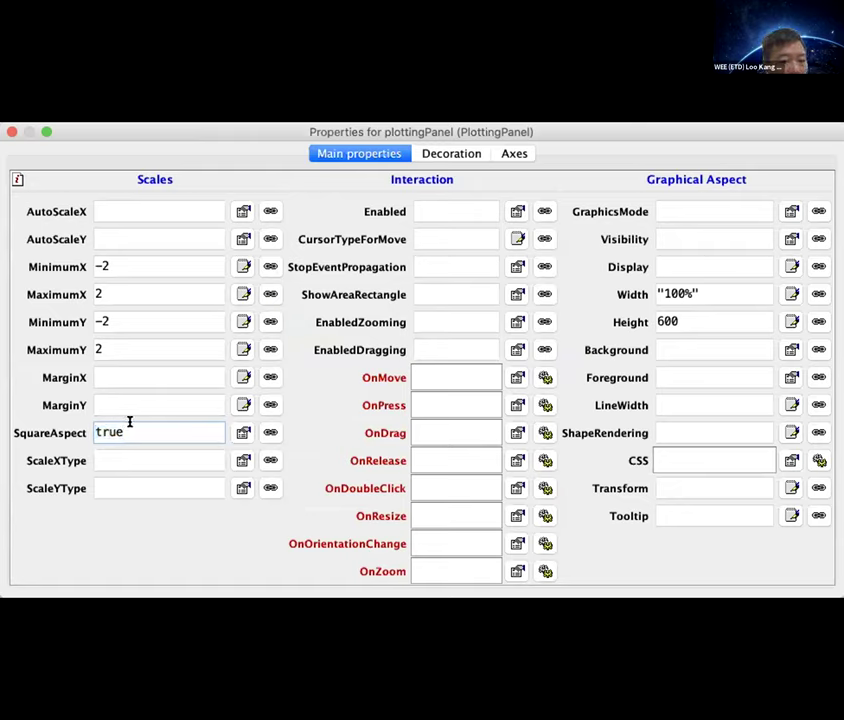
drag(130, 425, 34, 432)
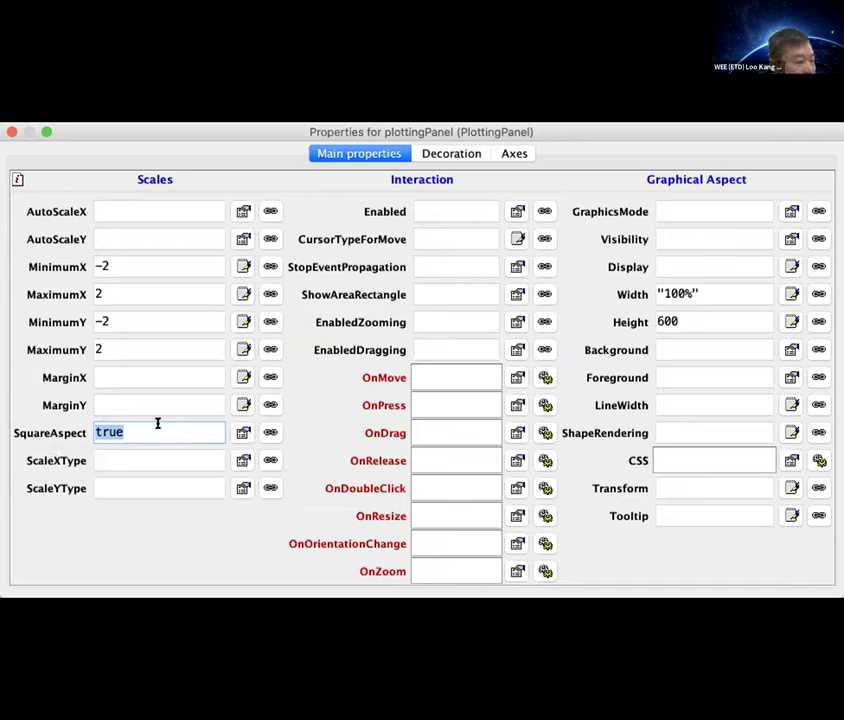
click(113, 422)
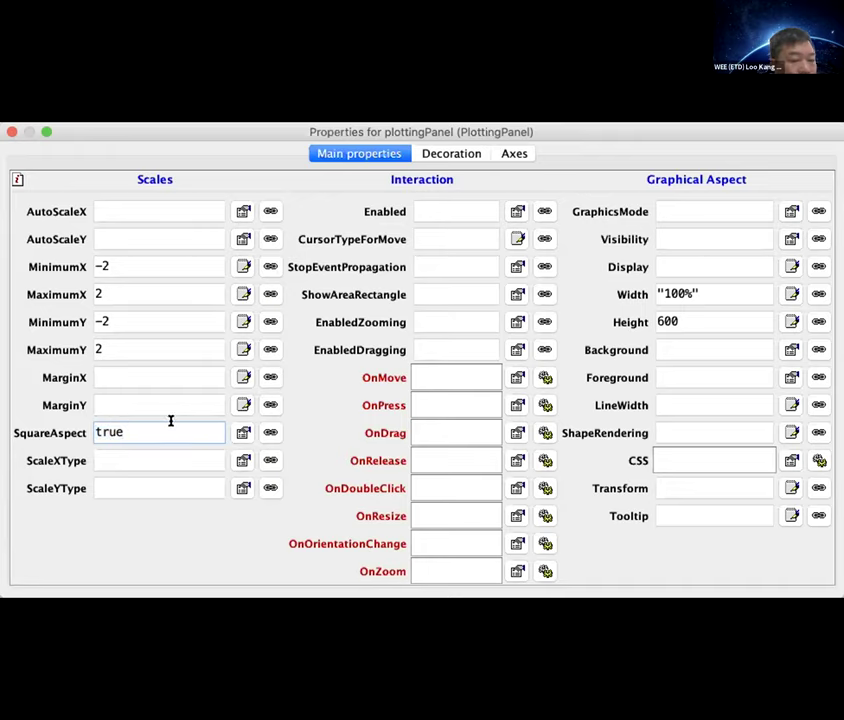
double_click(105, 422)
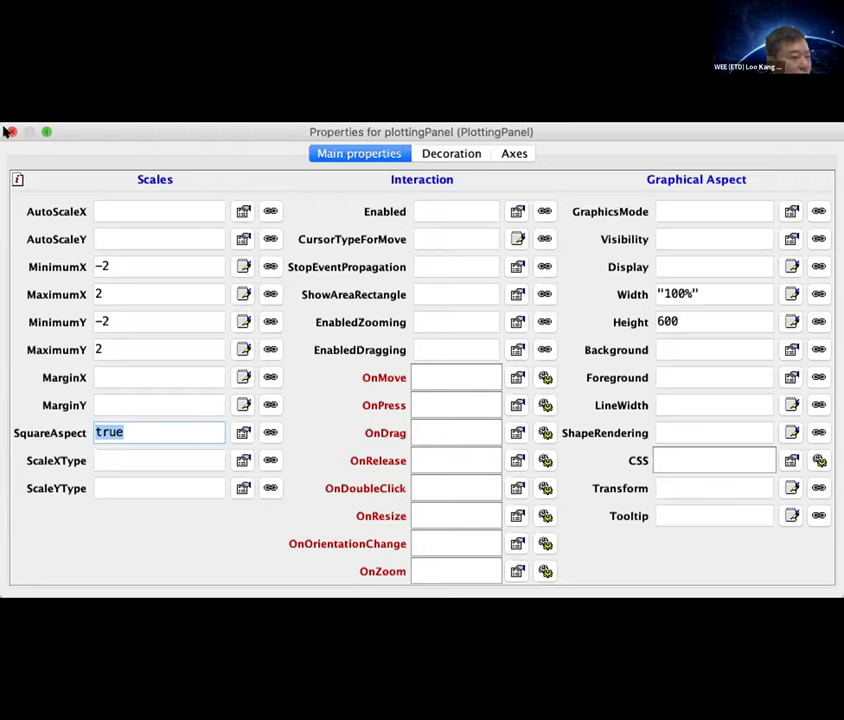
click(122, 428)
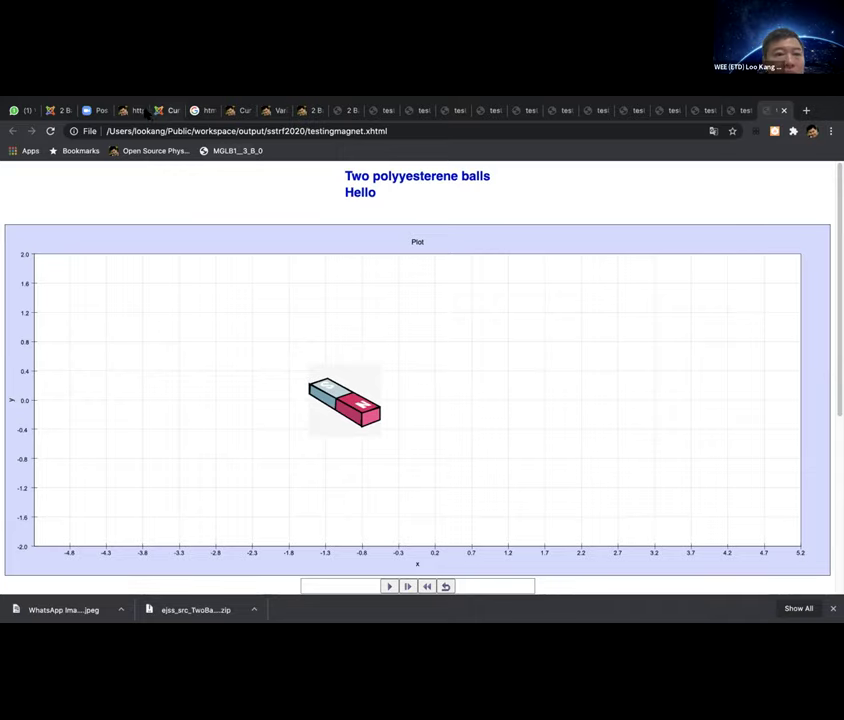
Open the Magnet-Updated(Gdevelop5) reference simulation and line up the blue, green and yellow balls in a column outside the dashed box
key(ctrl+4)
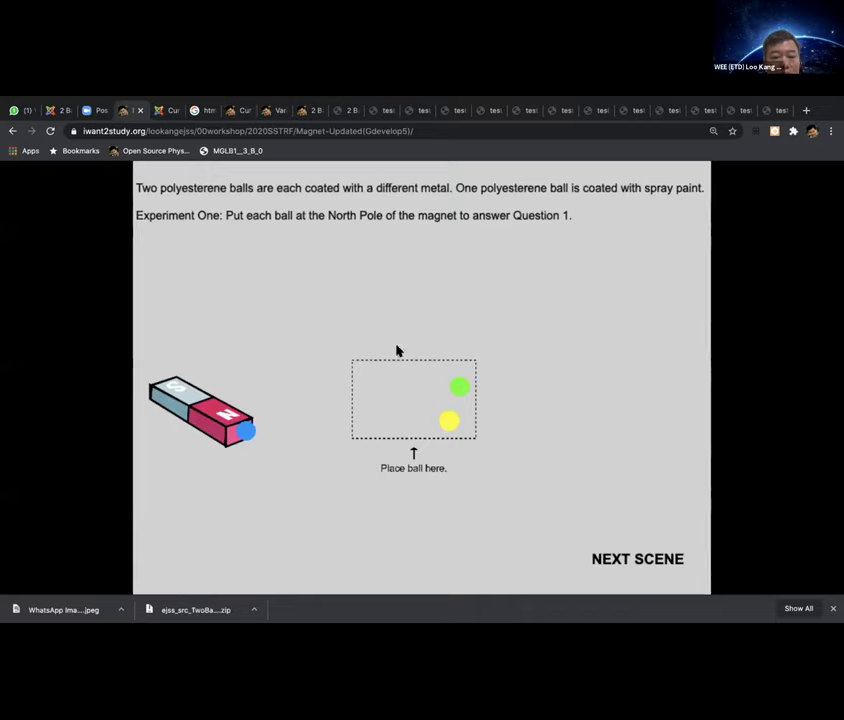
drag(460, 386, 530, 385)
drag(447, 423, 522, 415)
drag(448, 399, 533, 441)
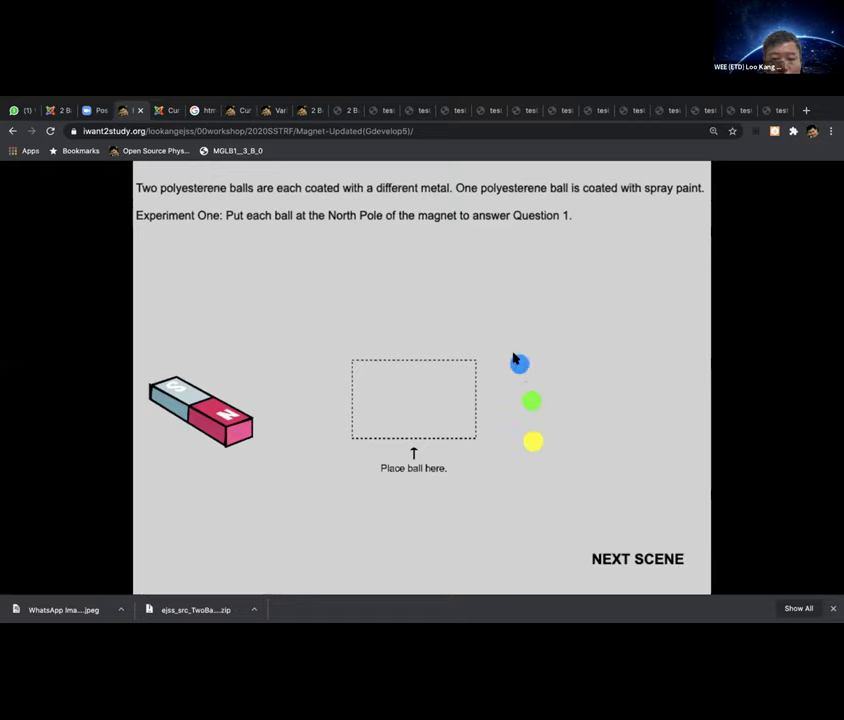
drag(518, 363, 539, 400)
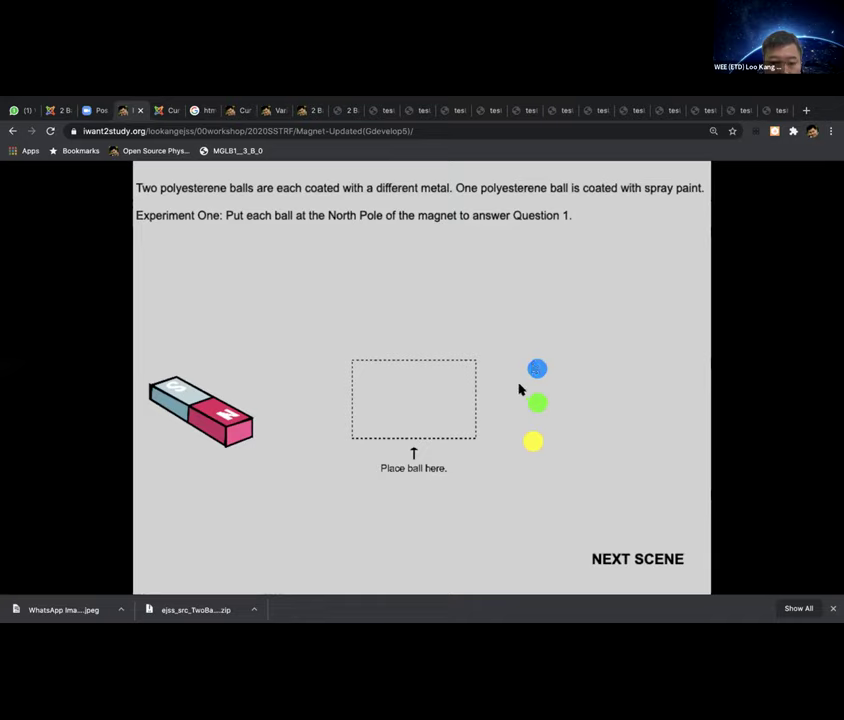
drag(542, 444, 543, 436)
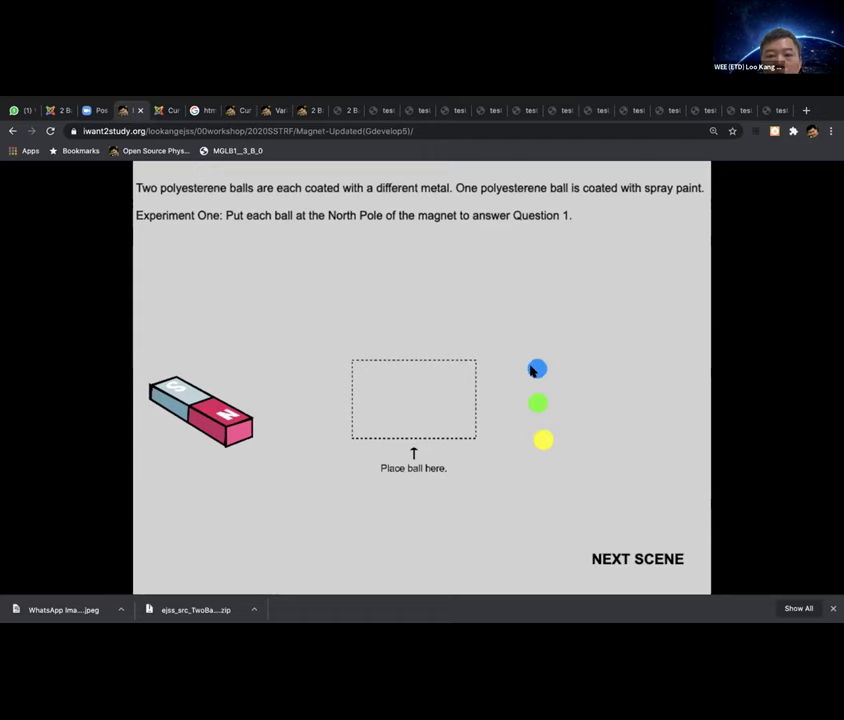
Switch back to EjsS and add a 2D ShapeSet element to plottingPanel
key(super+Tab)
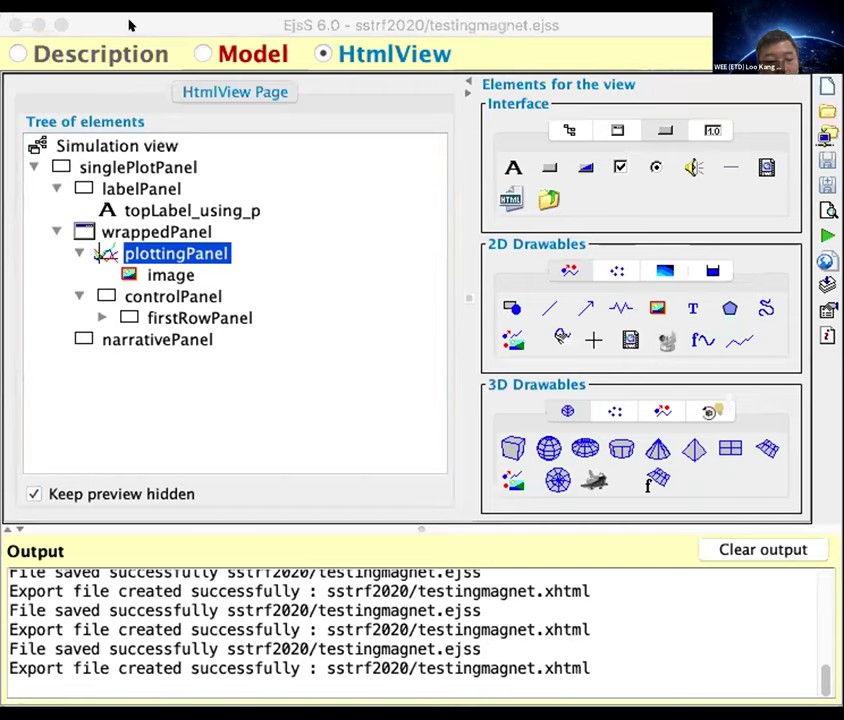
click(129, 24)
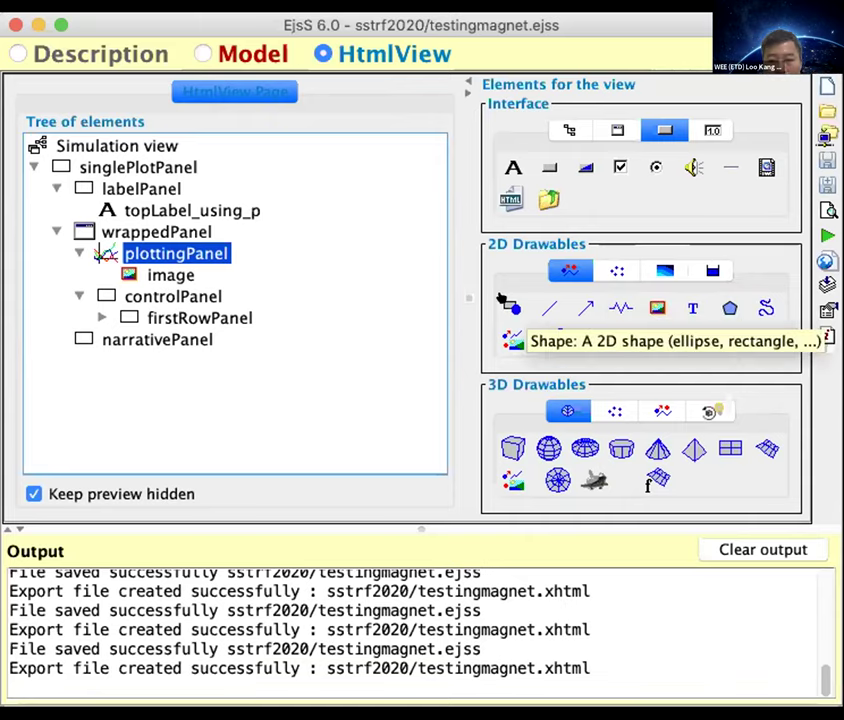
click(508, 304)
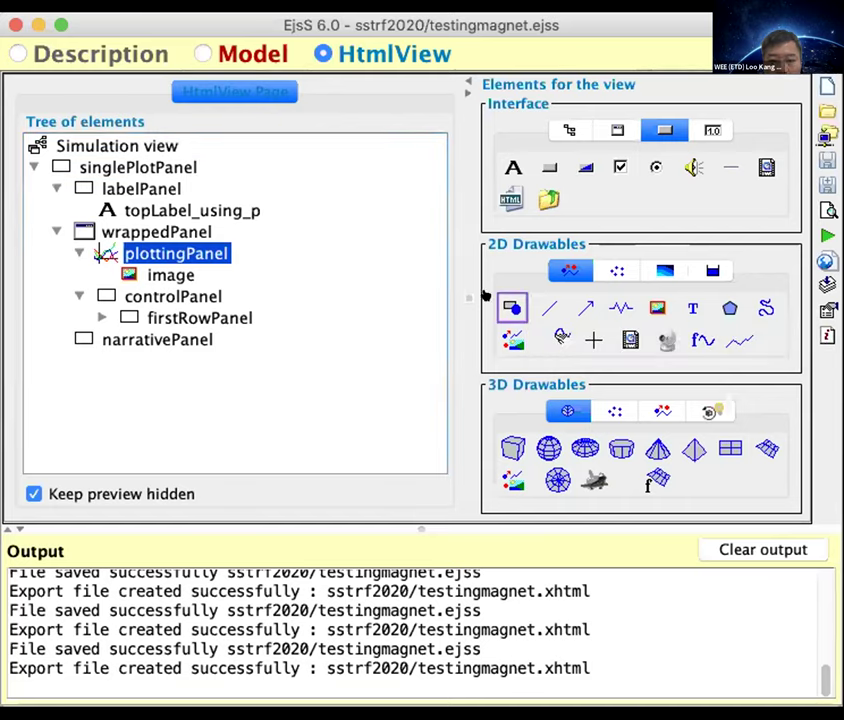
click(502, 298)
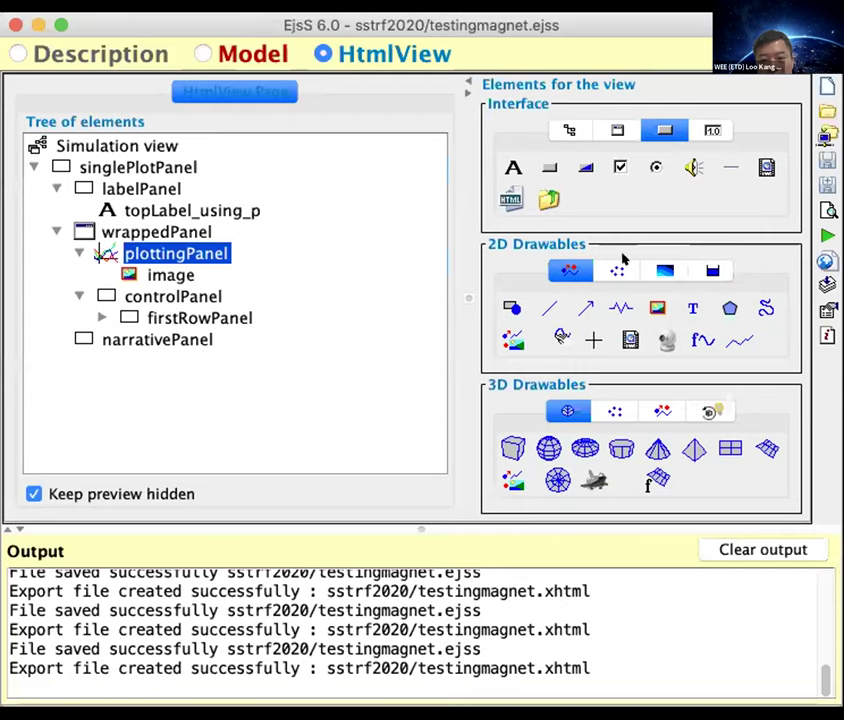
click(614, 268)
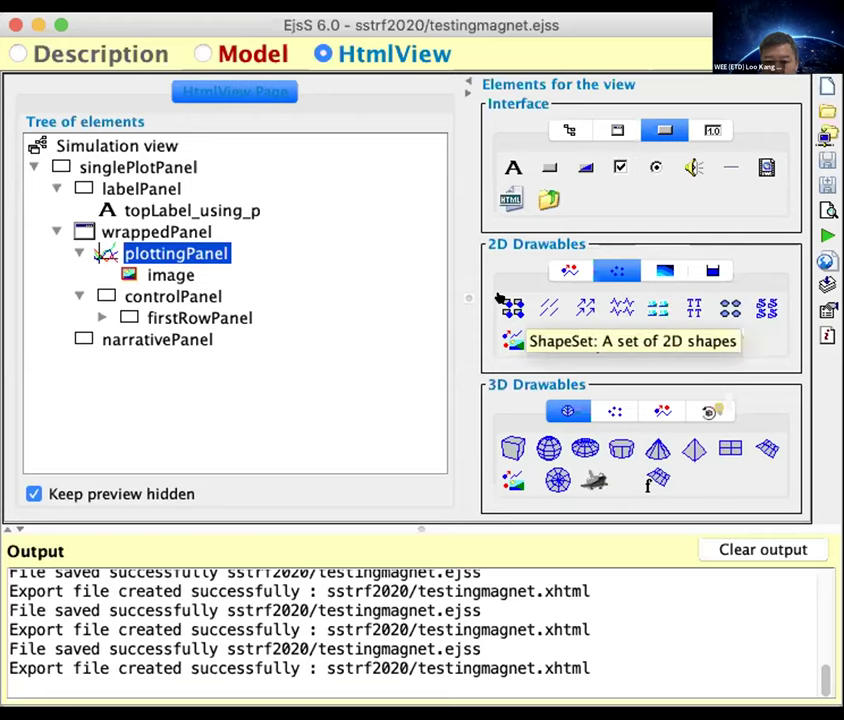
click(510, 307)
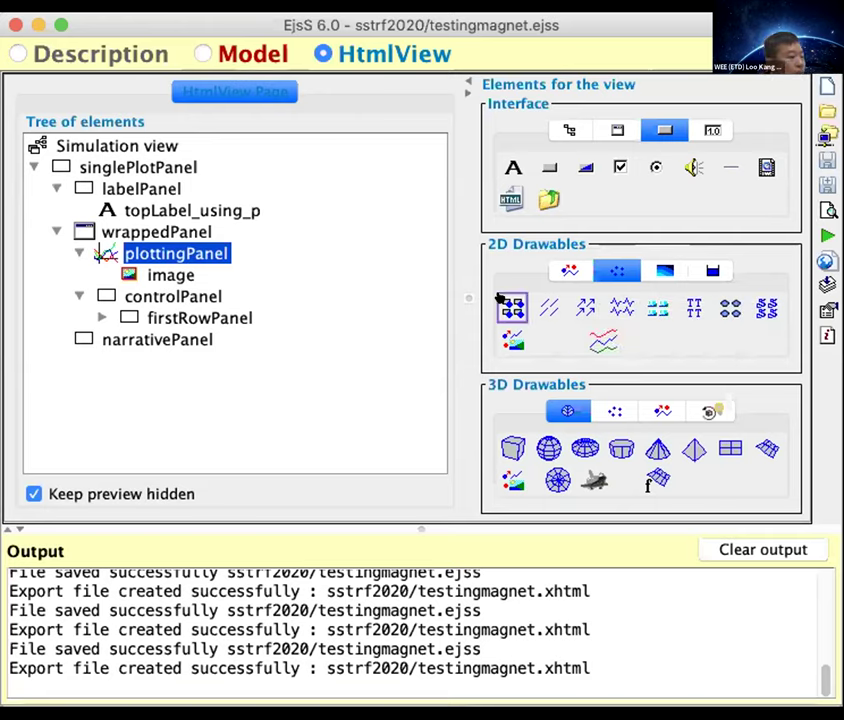
click(203, 255)
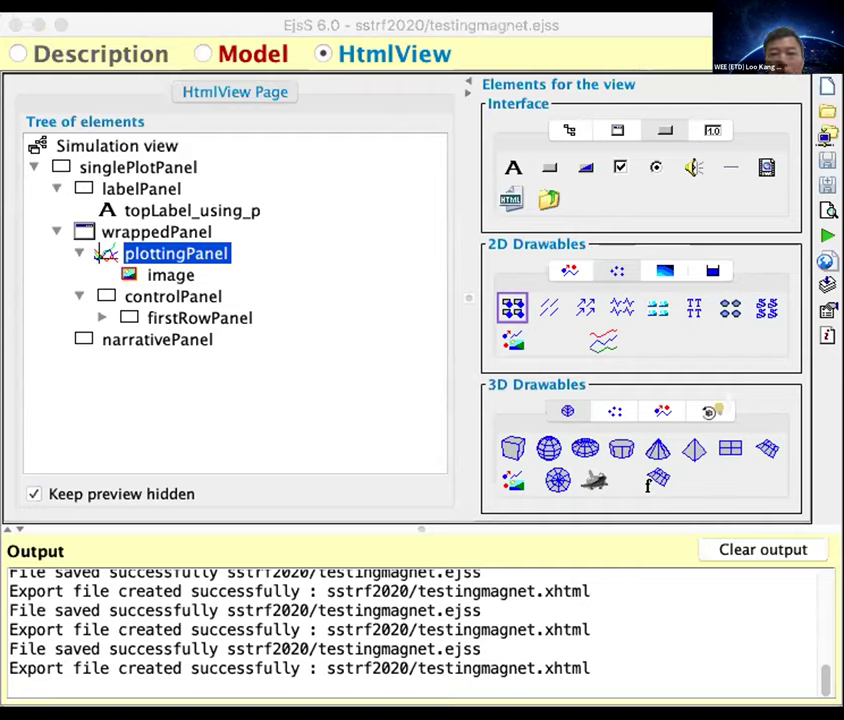
click(176, 253)
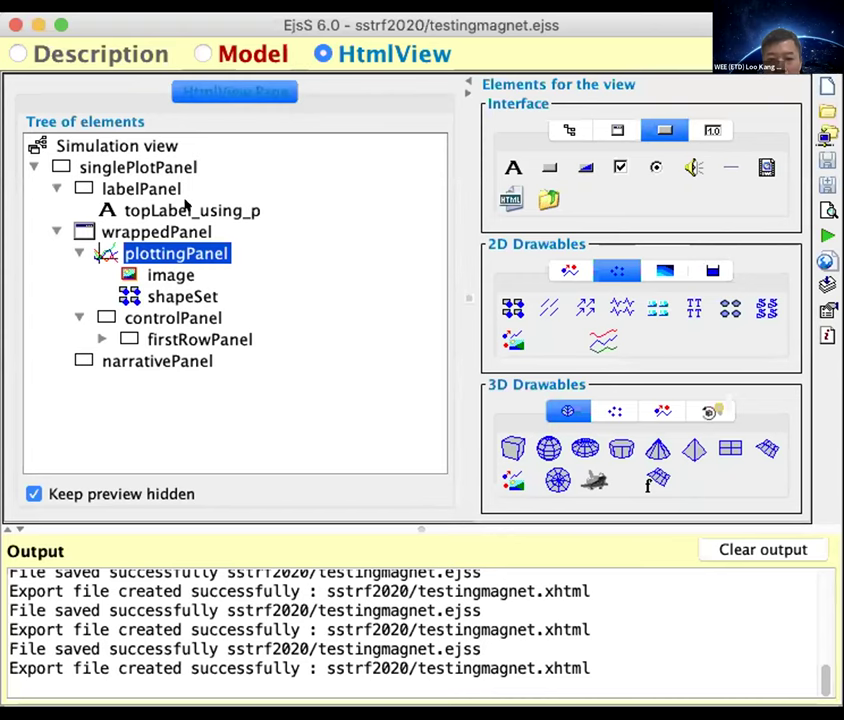
Open the shapeSet properties and try n, x and y as the NumberOfElements, X and Y values, clearing Y again
click(170, 294)
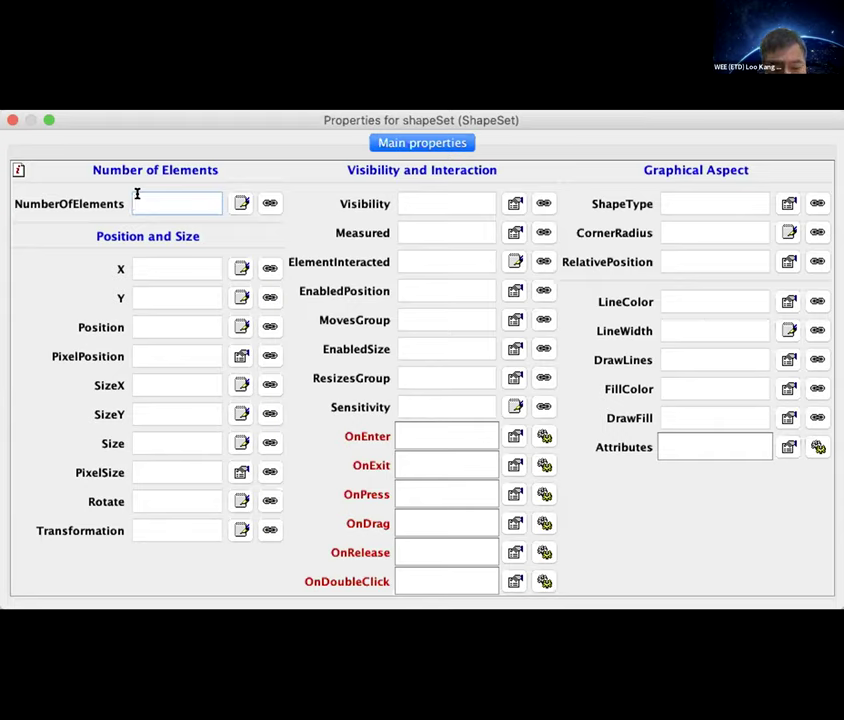
text(n)
click(153, 262)
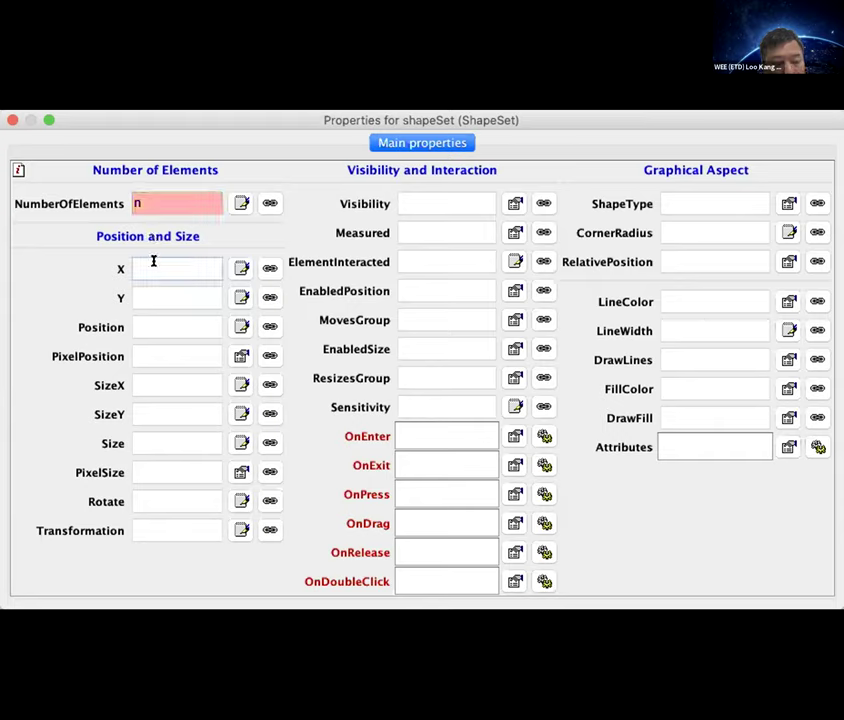
text(x)
click(152, 292)
text(y)
key(Tab)
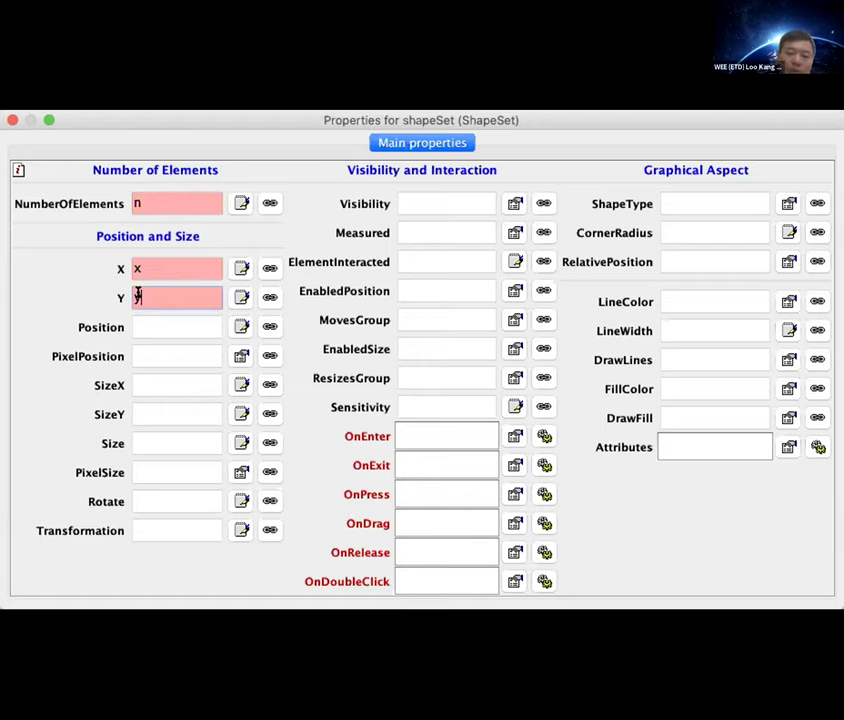
key(BackSpace)
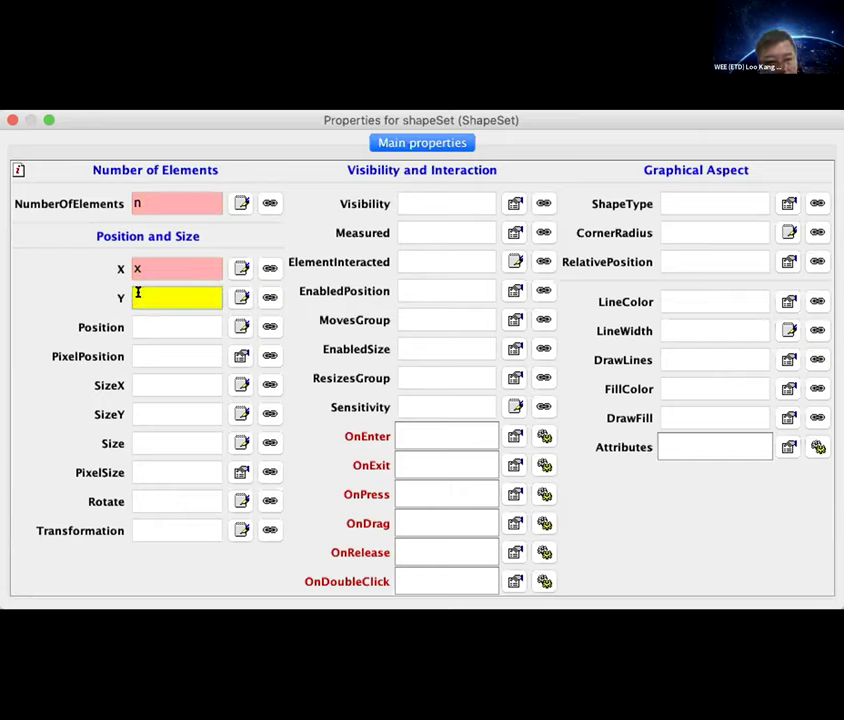
Set the shape set's NumberOfElements to 3 and its X positions to the array [0,0,0]
click(146, 198)
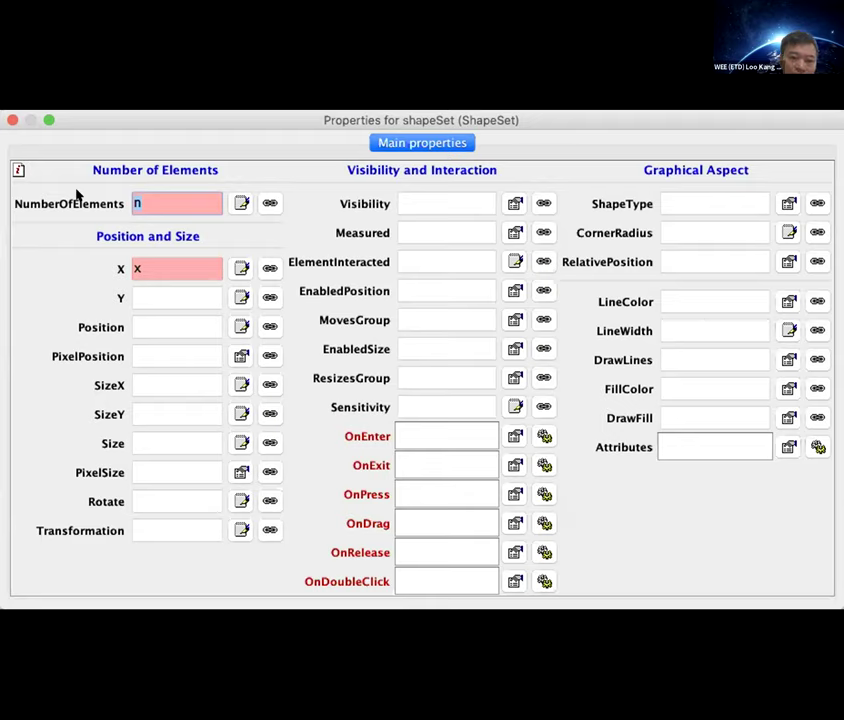
text(3)
double_click(137, 266)
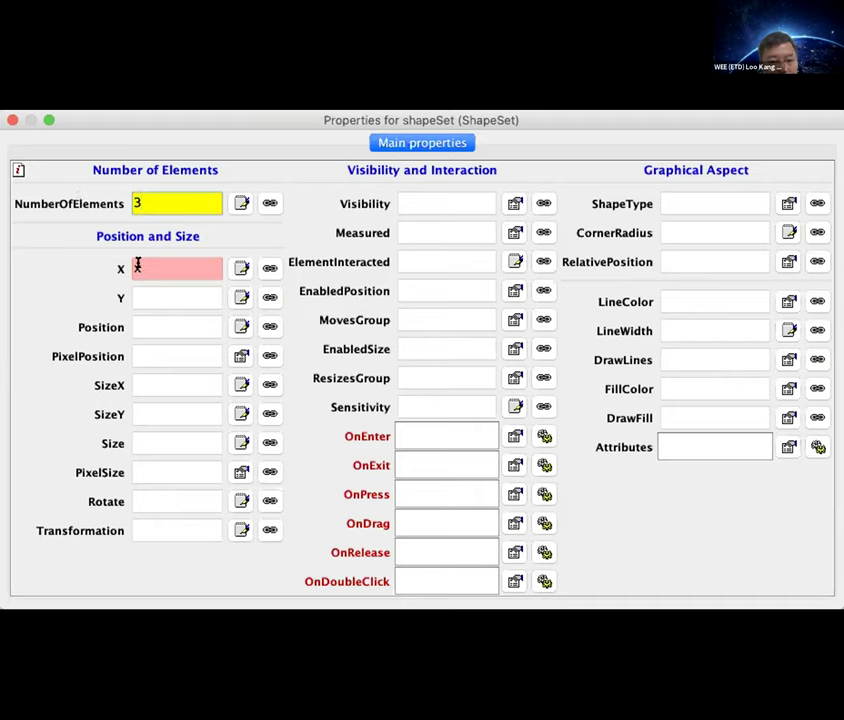
text([0)
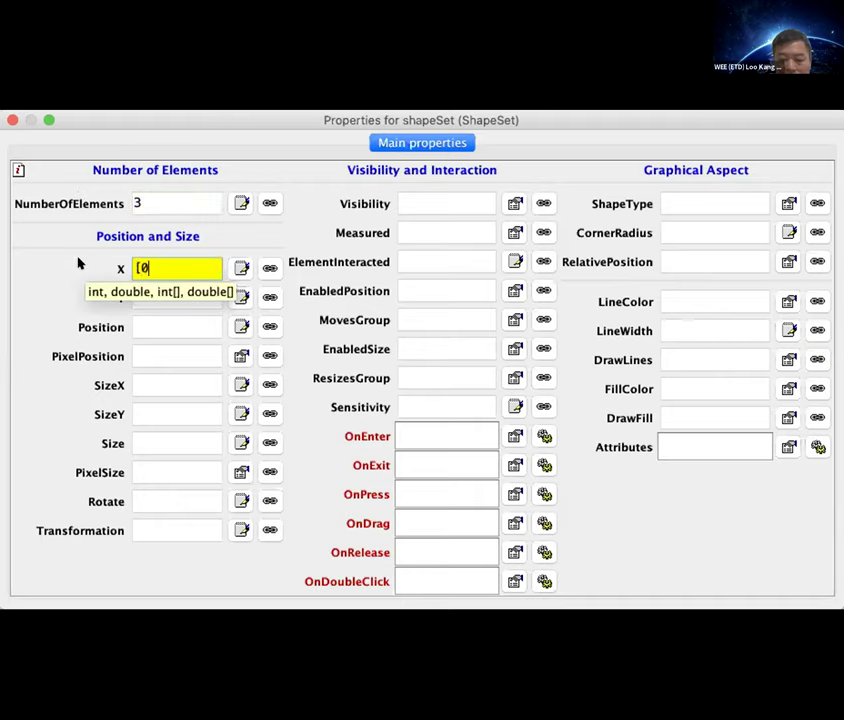
text(,0,0])
key(Return)
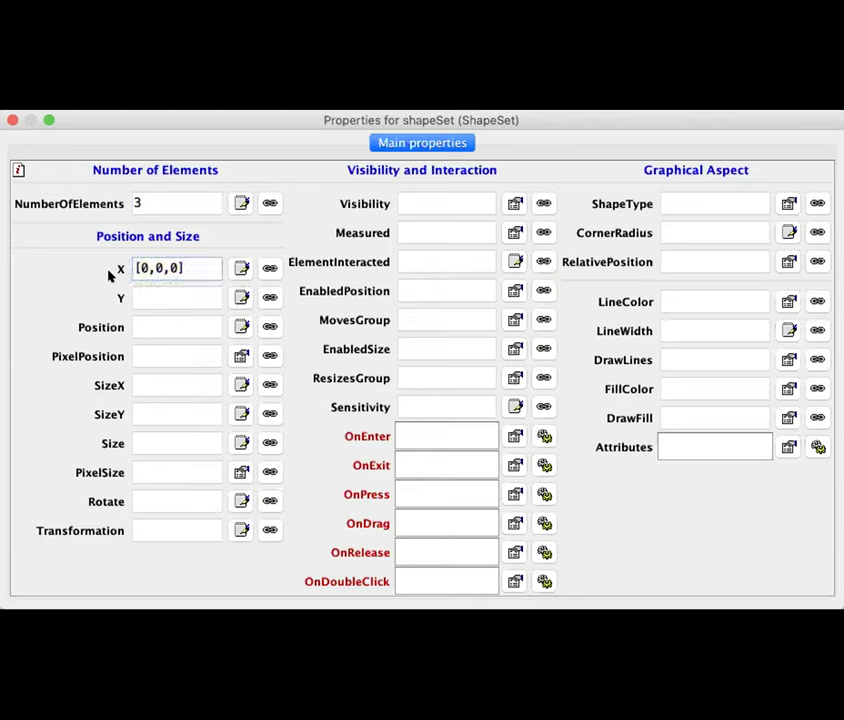
Set the Y positions of the three shapes to the array [1,0,-1]
click(150, 292)
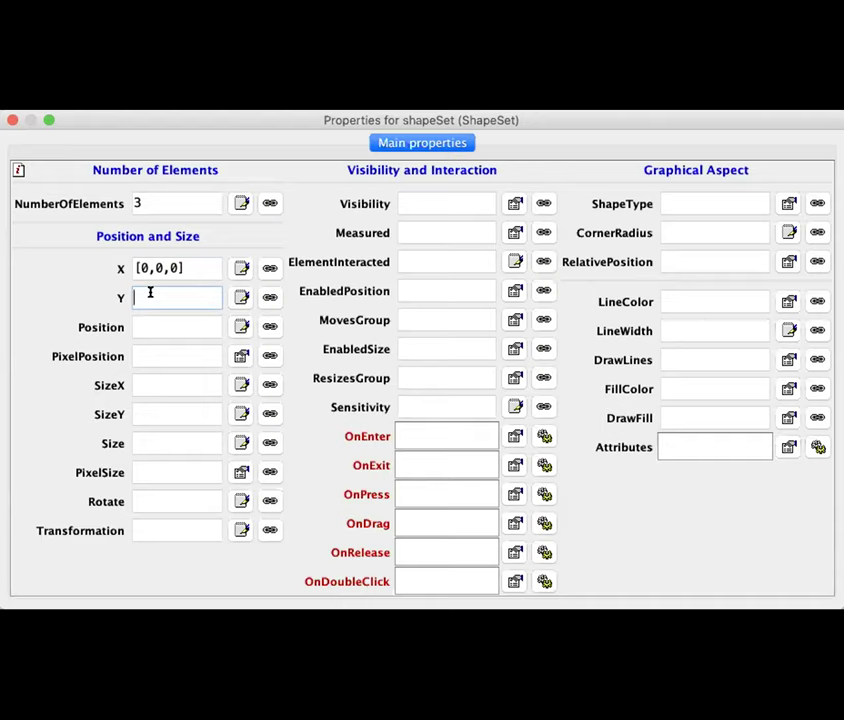
text([])
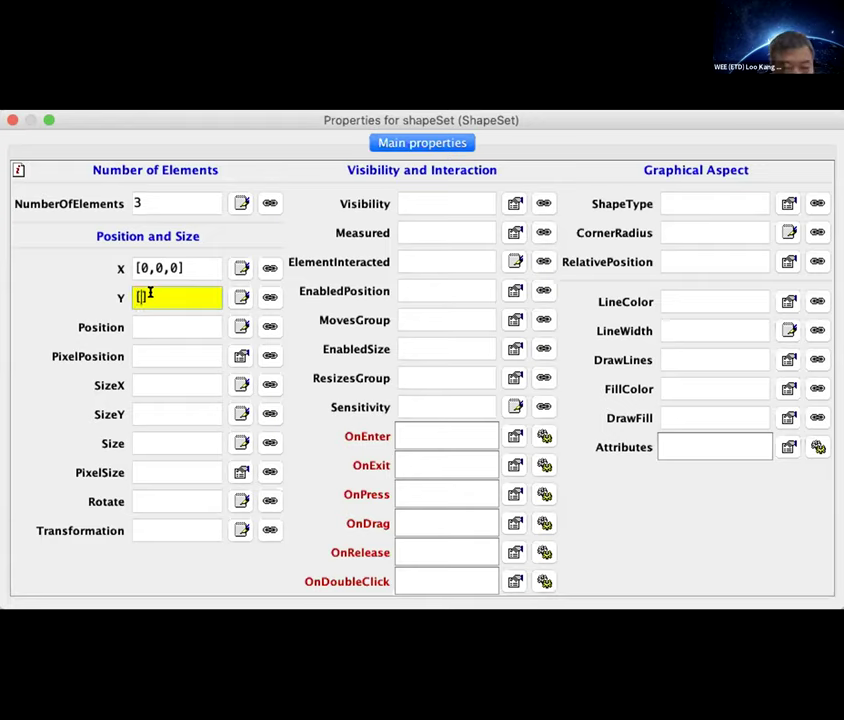
double_click(149, 293)
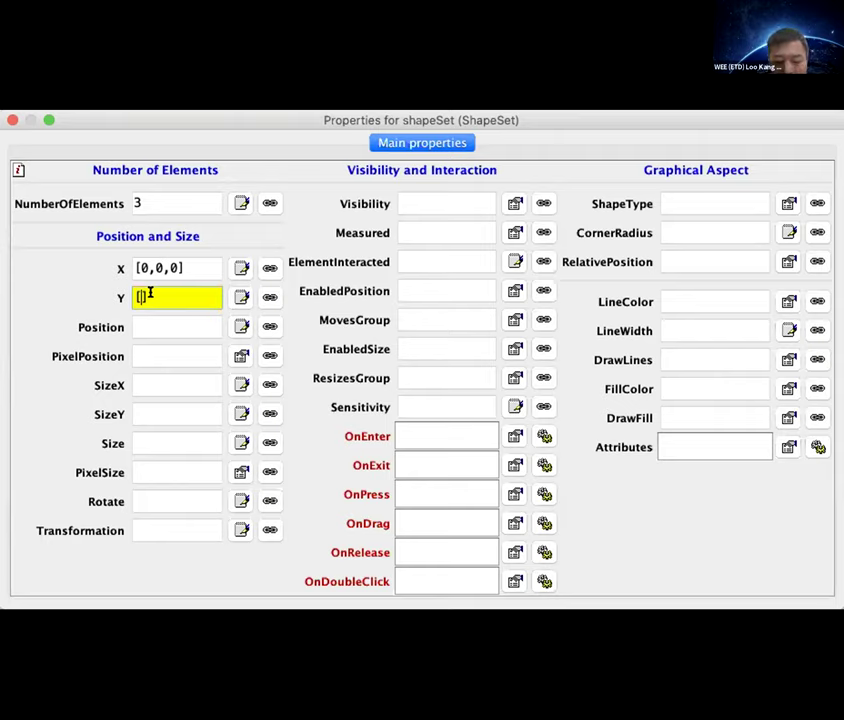
text(1,0,-1)
key(Return)
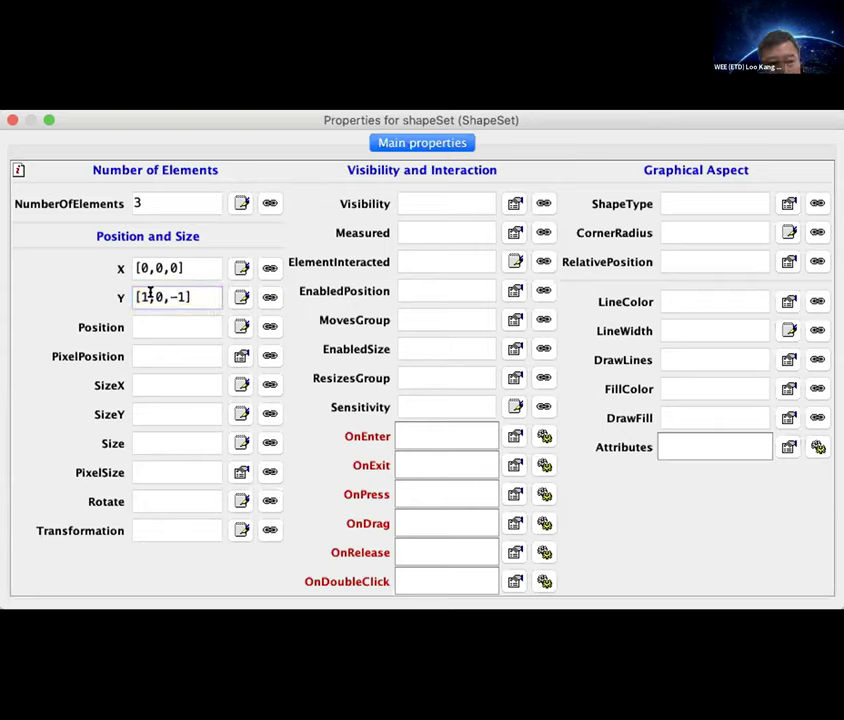
Try a single value of 0 for the shape set's X and restore the array [0,0,0]
click(164, 267)
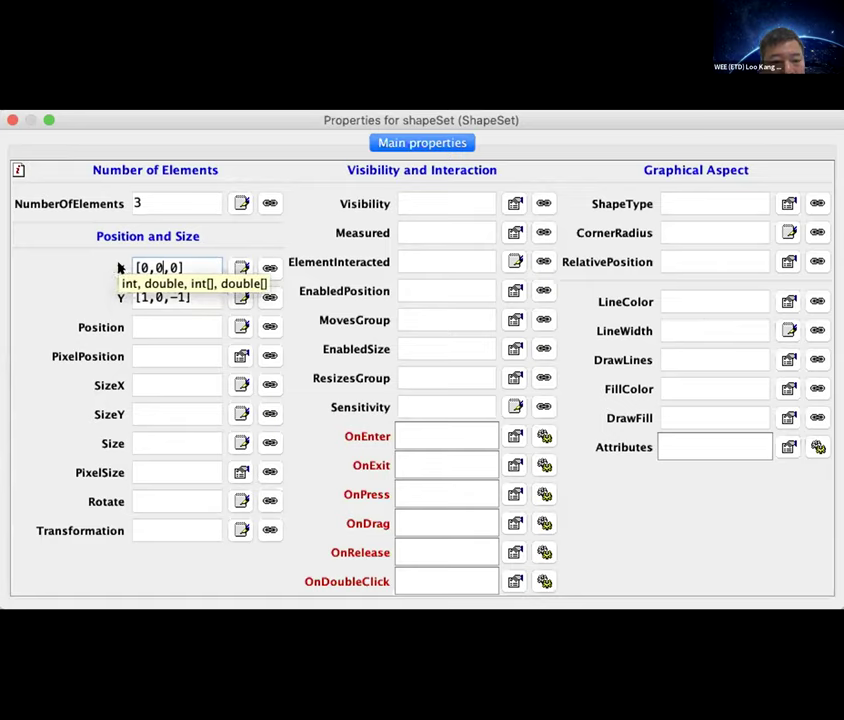
drag(181, 255, 107, 262)
text(0)
click(147, 296)
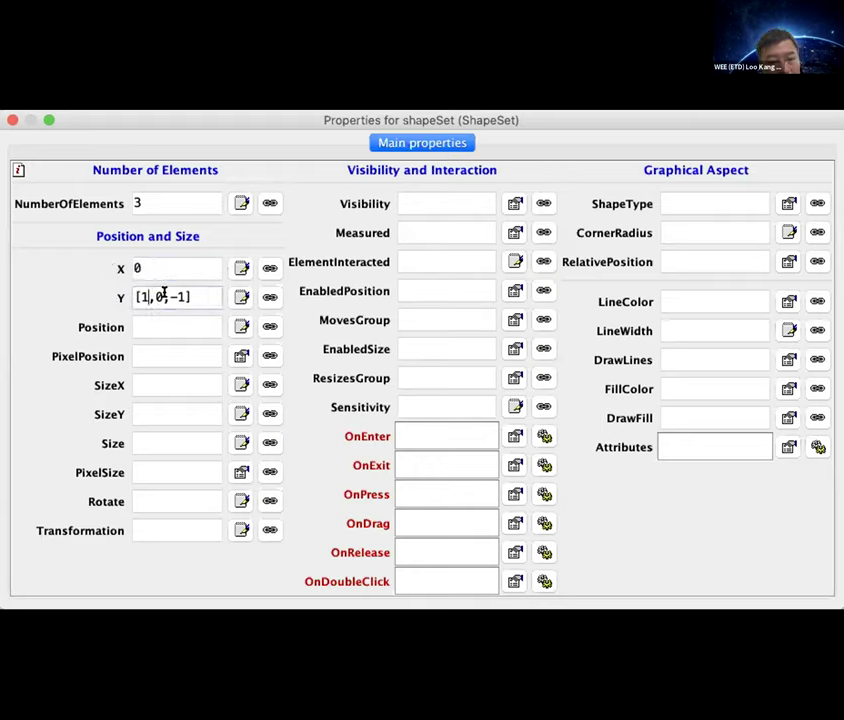
drag(149, 264, 94, 266)
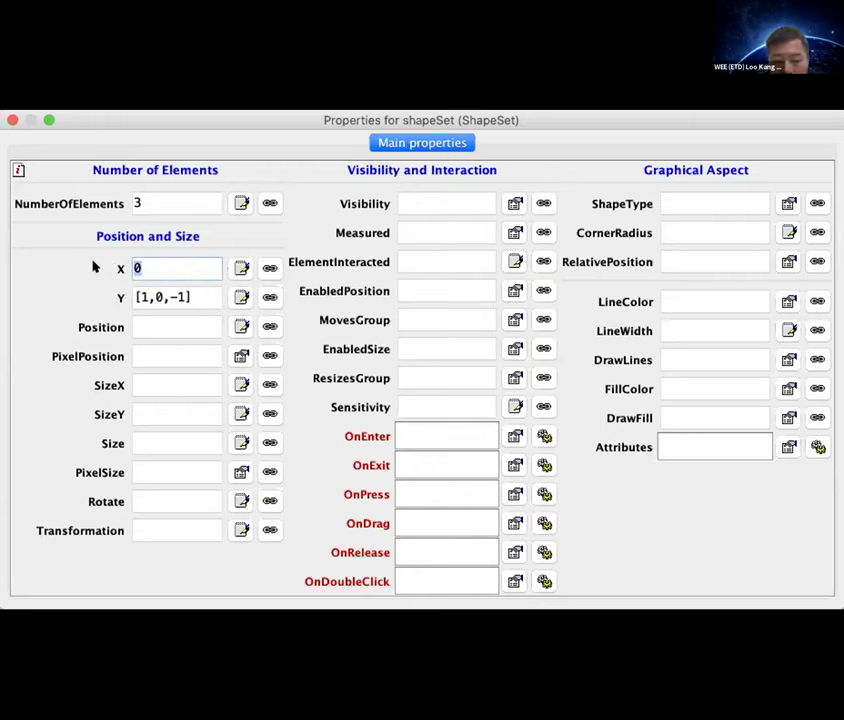
text([0,0,0])
key(Return)
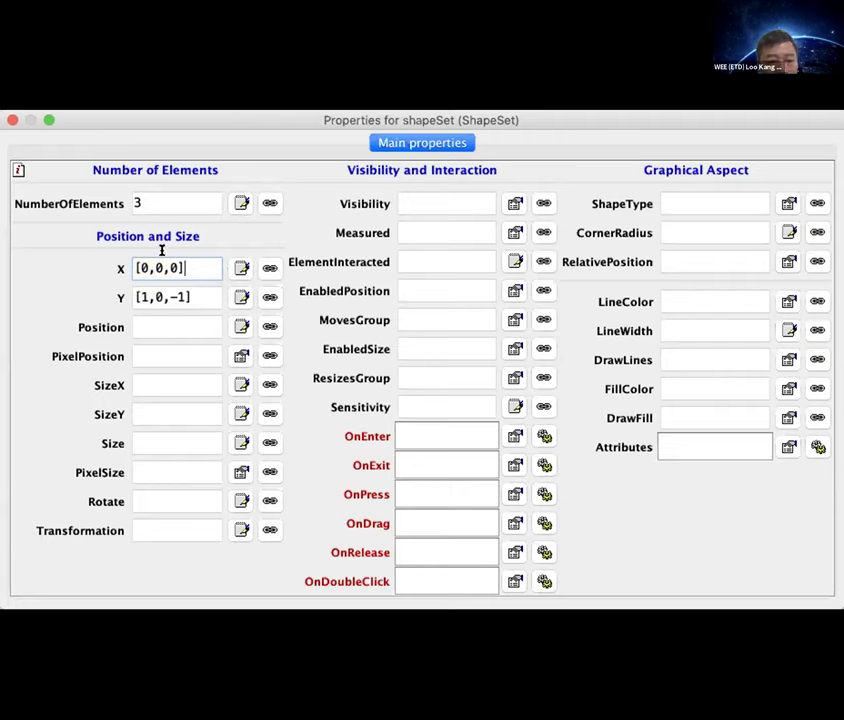
Set both SizeX and SizeY of the shape set to 1
click(166, 380)
text(1)
key(Tab)
text(1)
Try the array [1,1,1] for the shape set's SizeX and return it to the single value 1
click(166, 383)
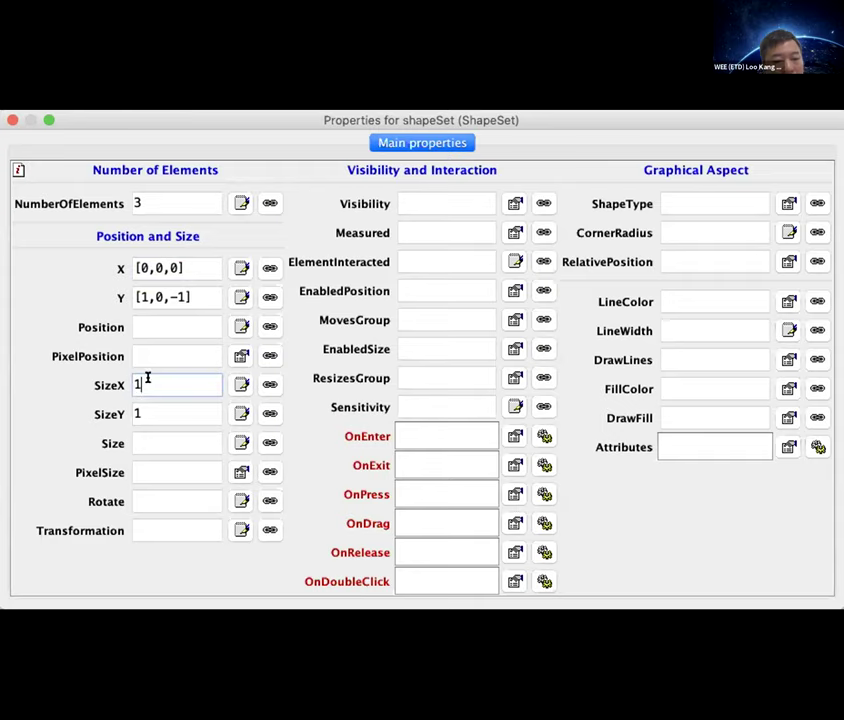
double_click(146, 382)
text([)
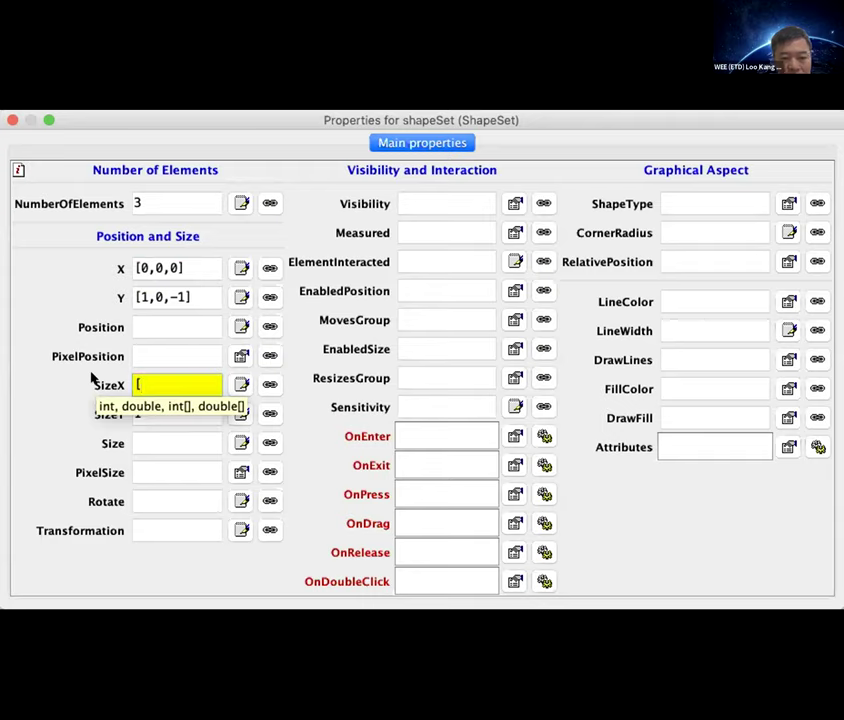
text(1,1,1])
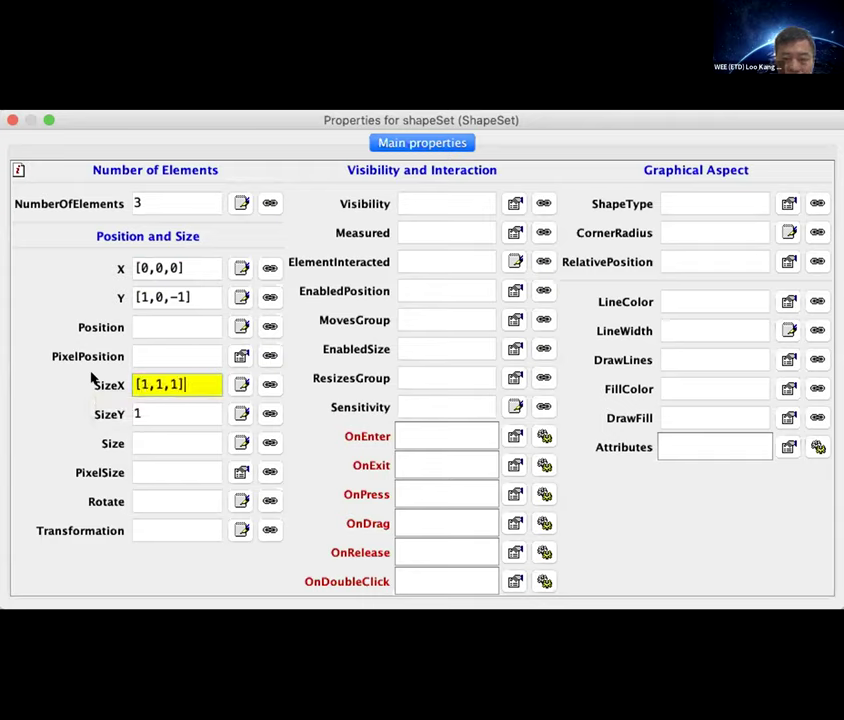
key(Return)
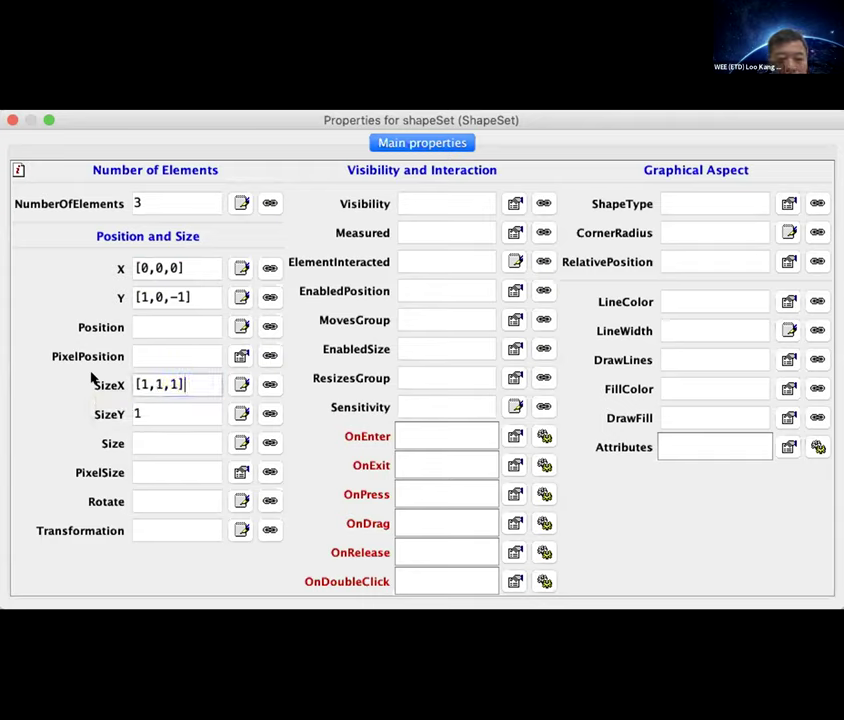
triple_click(192, 384)
text(1)
key(Tab)
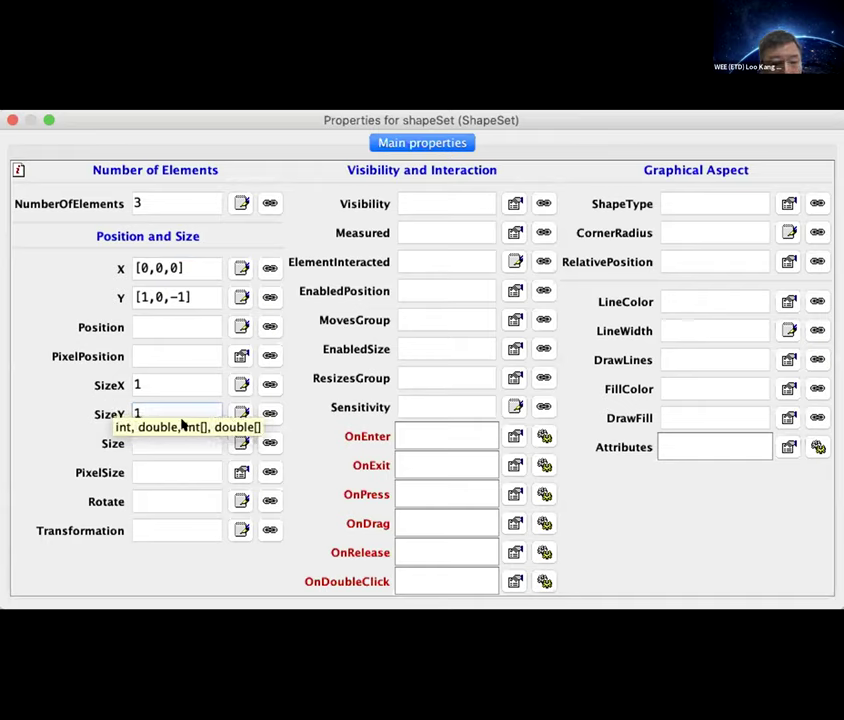
click(150, 385)
click(205, 292)
click(205, 268)
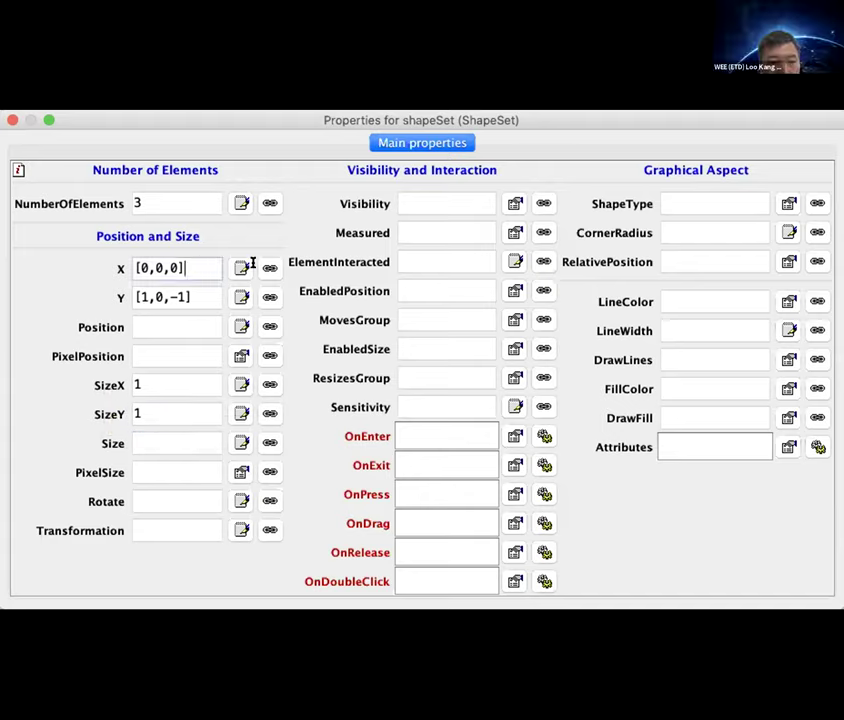
Choose the circle shape so that the shape set's ShapeType is "ELLIPSE"
click(718, 200)
click(787, 203)
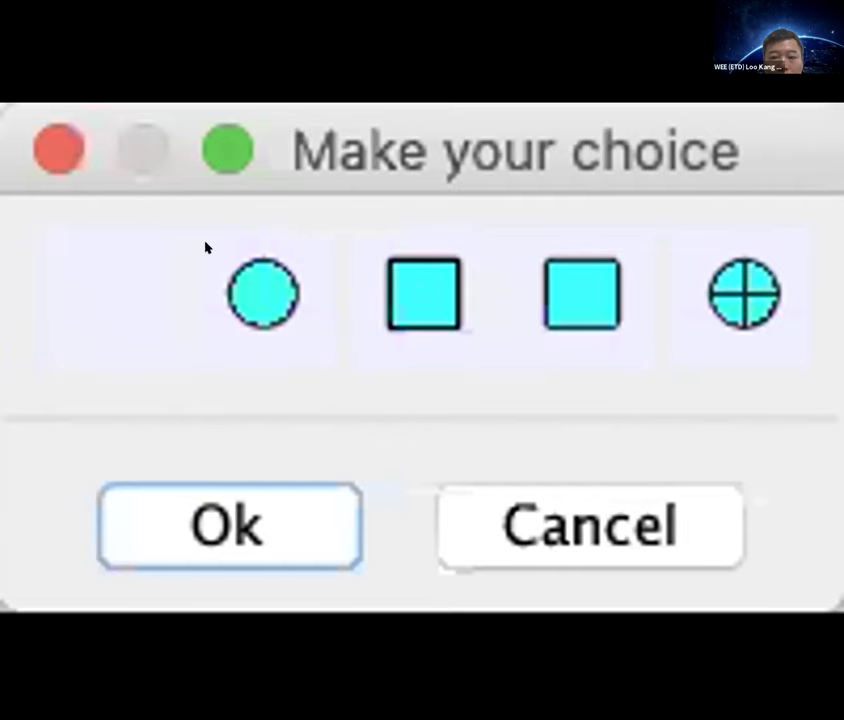
click(206, 247)
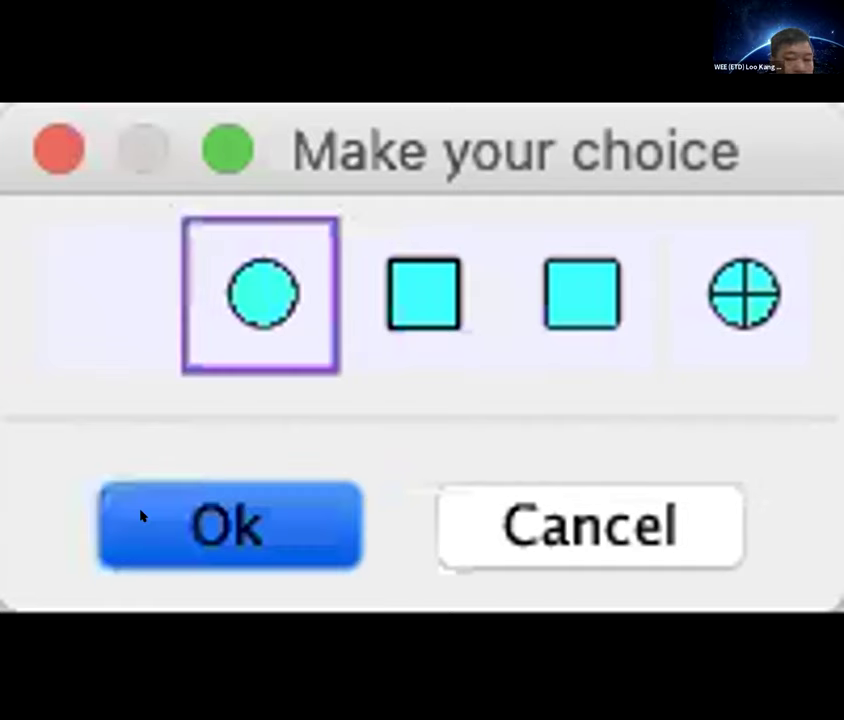
click(139, 250)
click(207, 250)
click(690, 250)
click(470, 246)
click(209, 245)
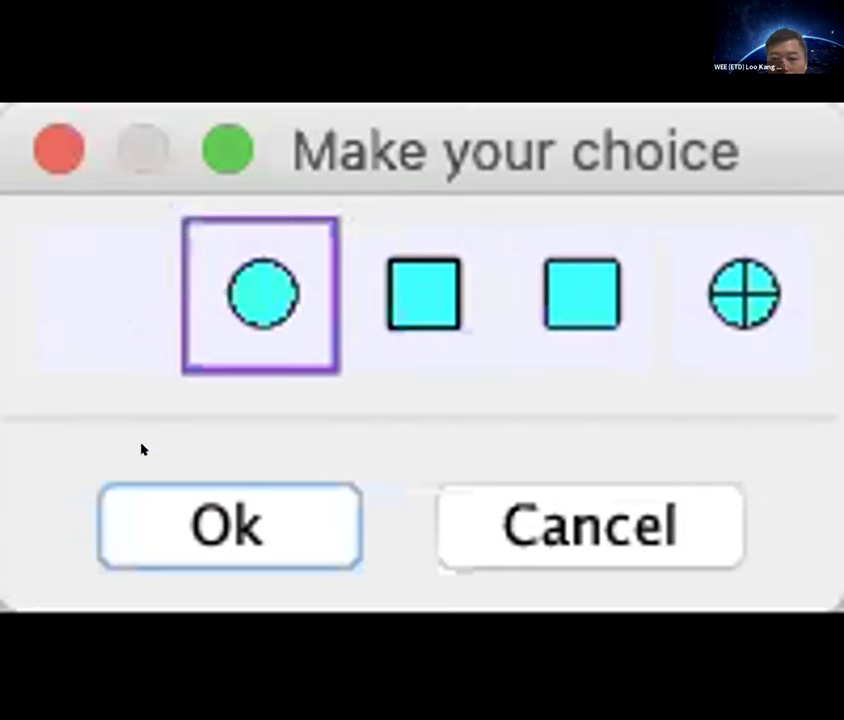
click(139, 515)
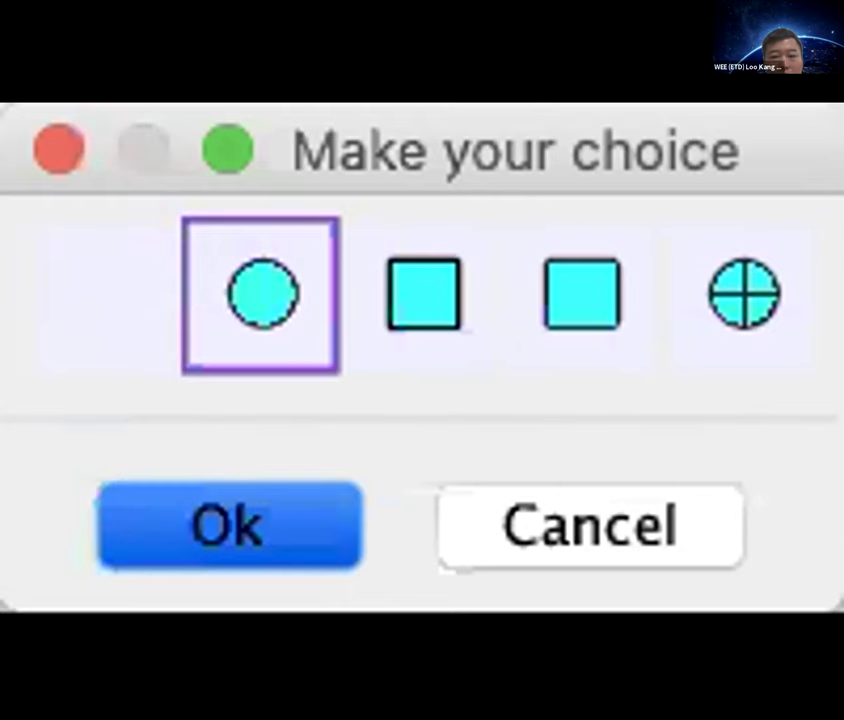
click(679, 194)
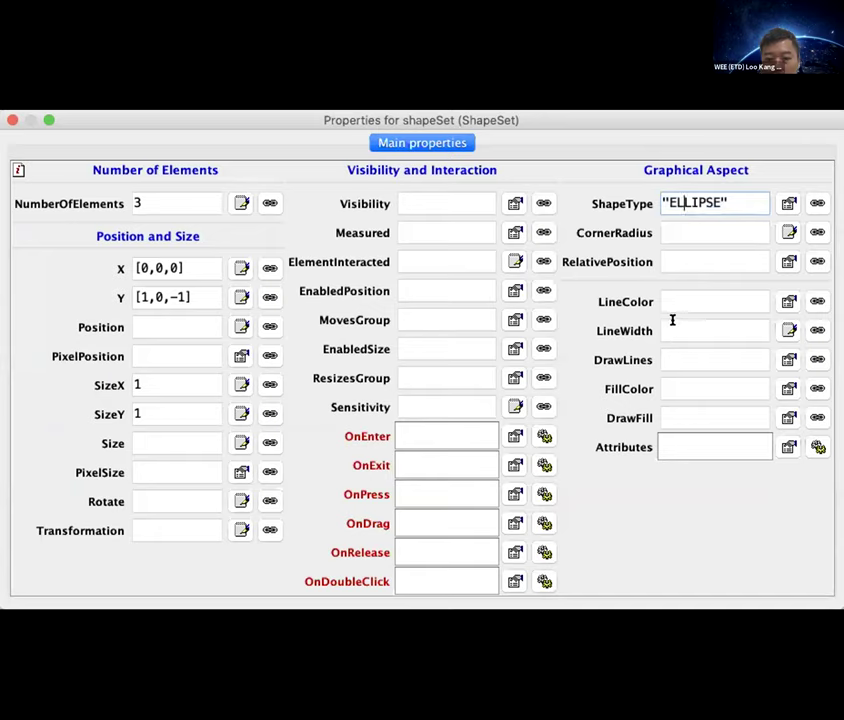
Try several basic colours for the shape set's FillColor and apply "Blue"
click(674, 390)
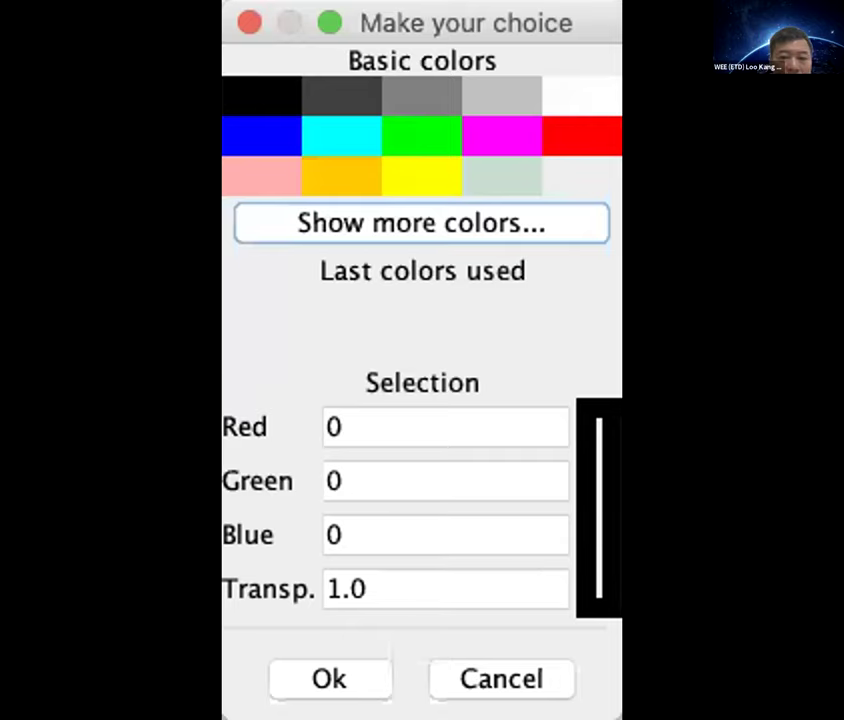
click(231, 137)
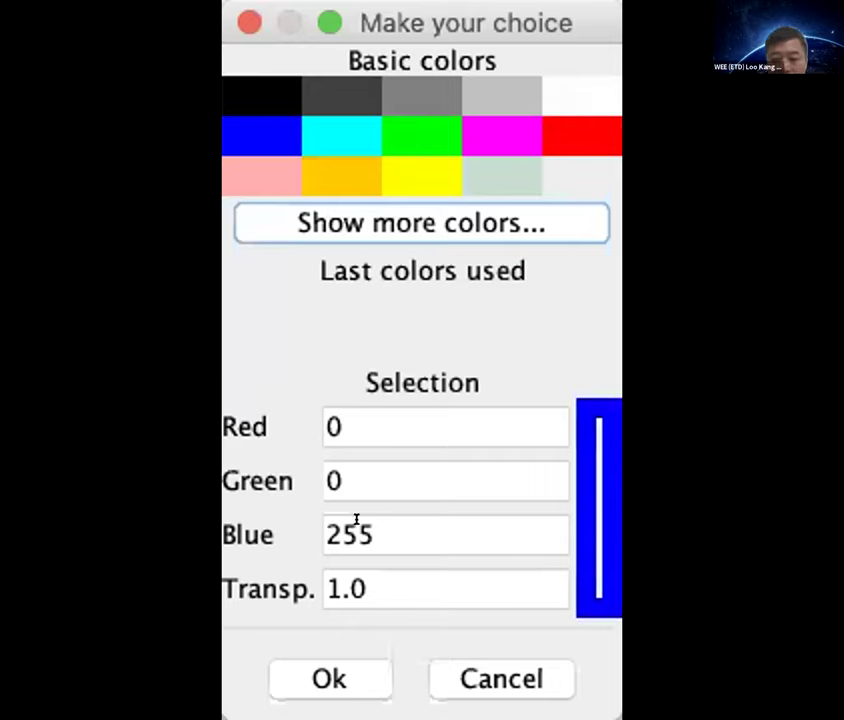
click(330, 125)
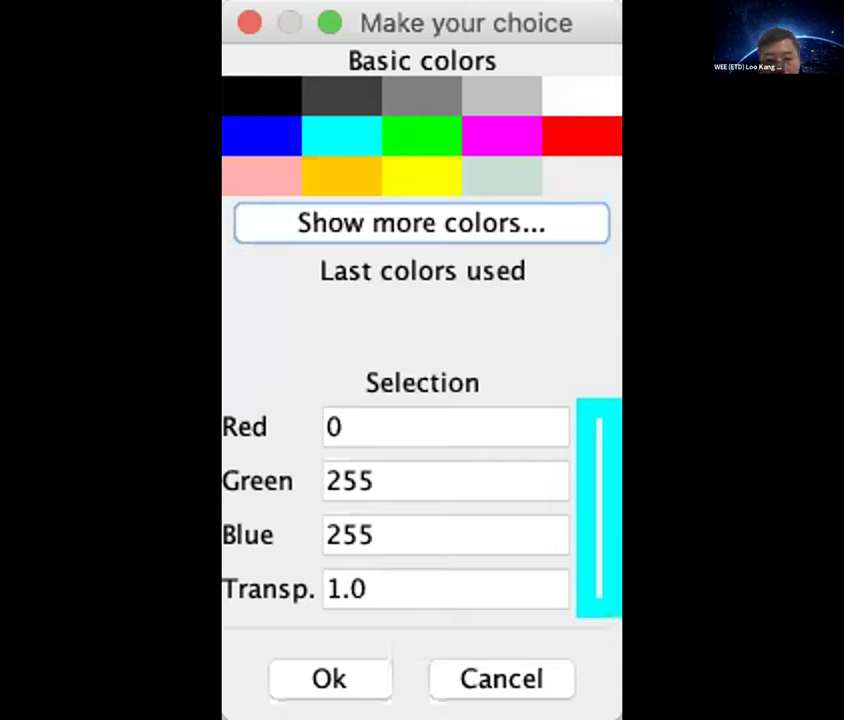
click(290, 130)
click(340, 128)
click(465, 128)
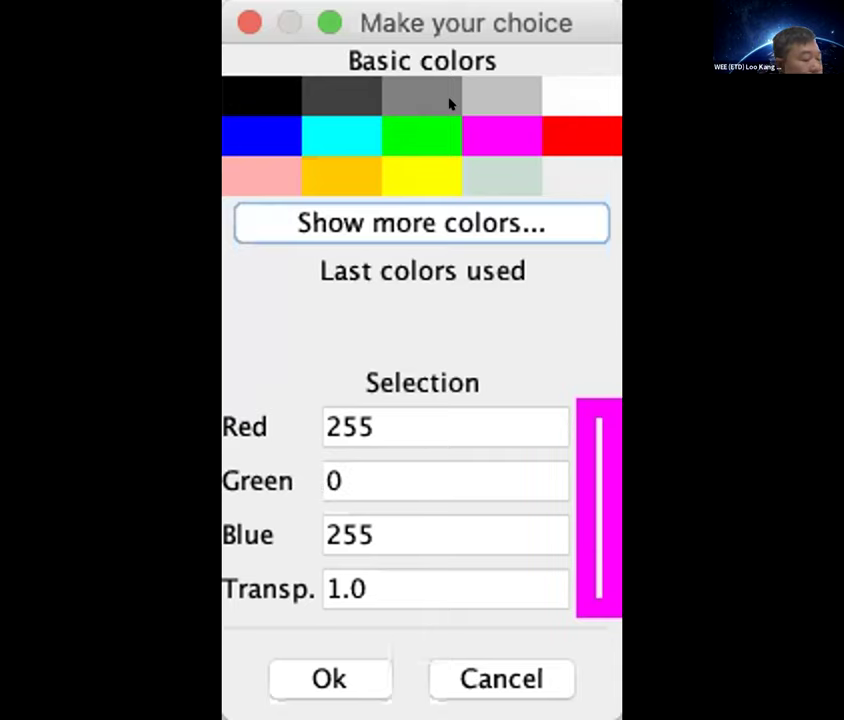
click(582, 135)
click(502, 135)
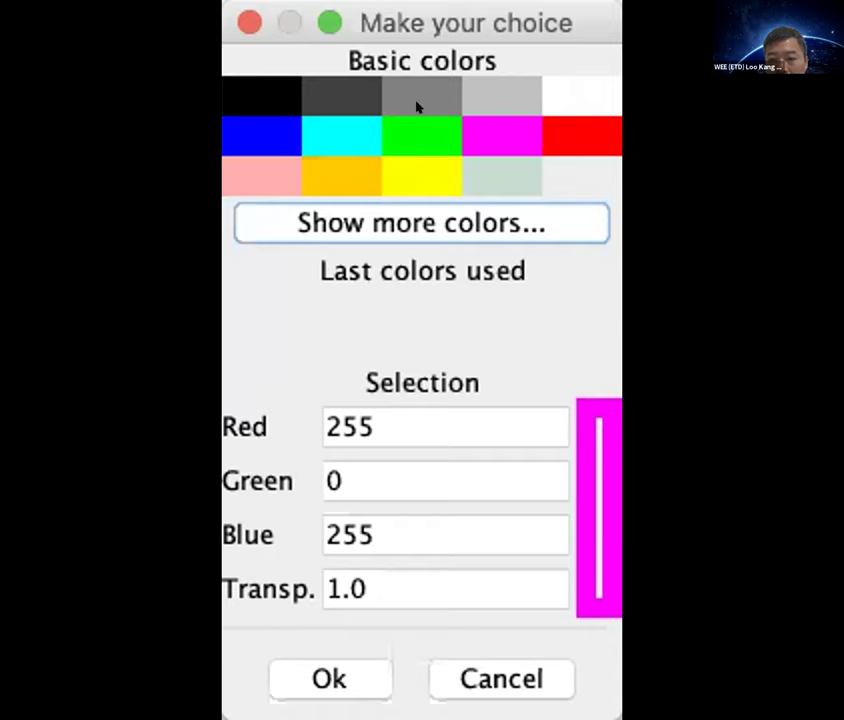
click(341, 135)
click(261, 135)
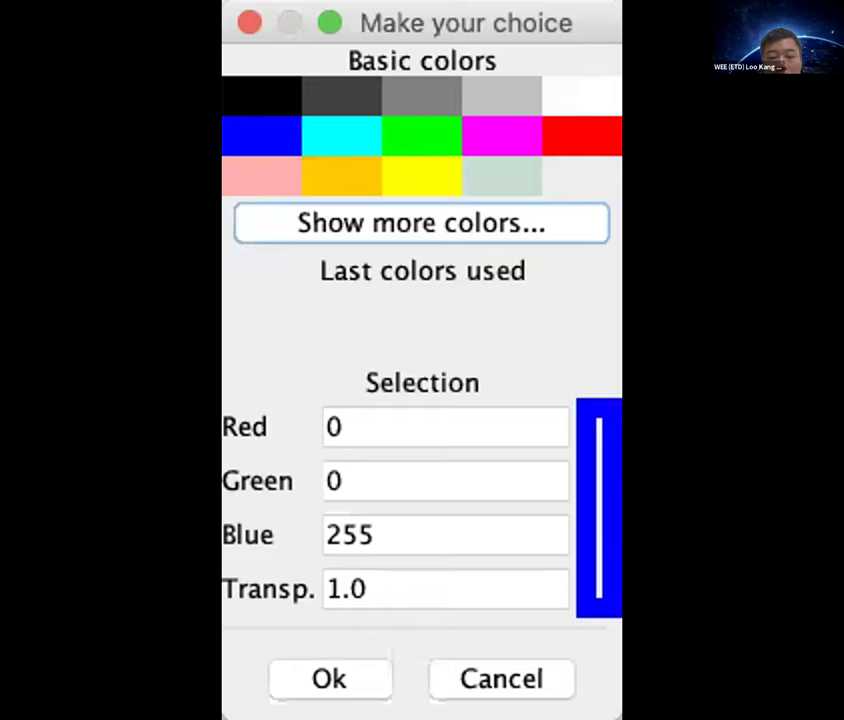
click(322, 677)
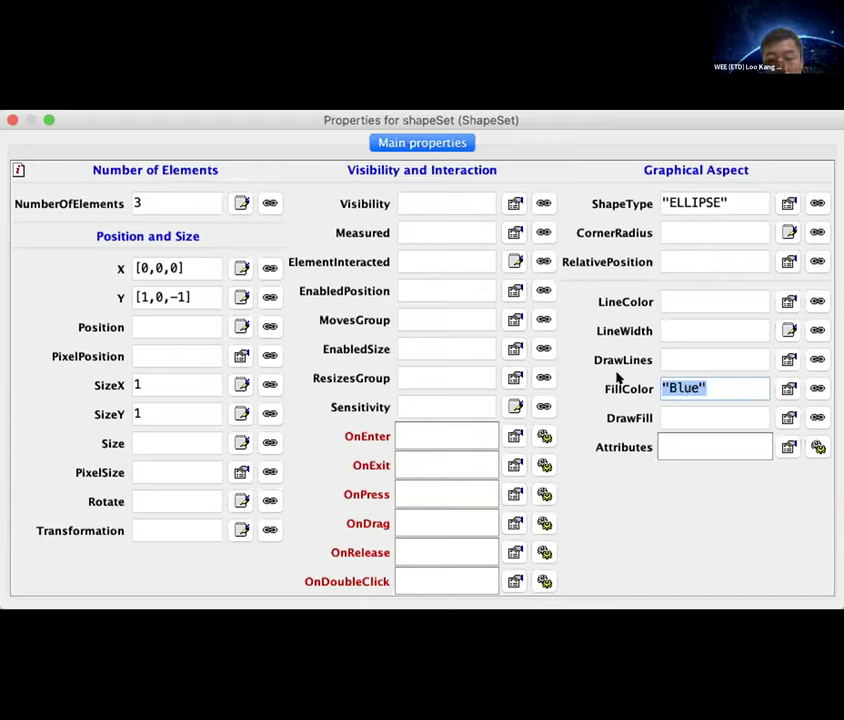
click(772, 382)
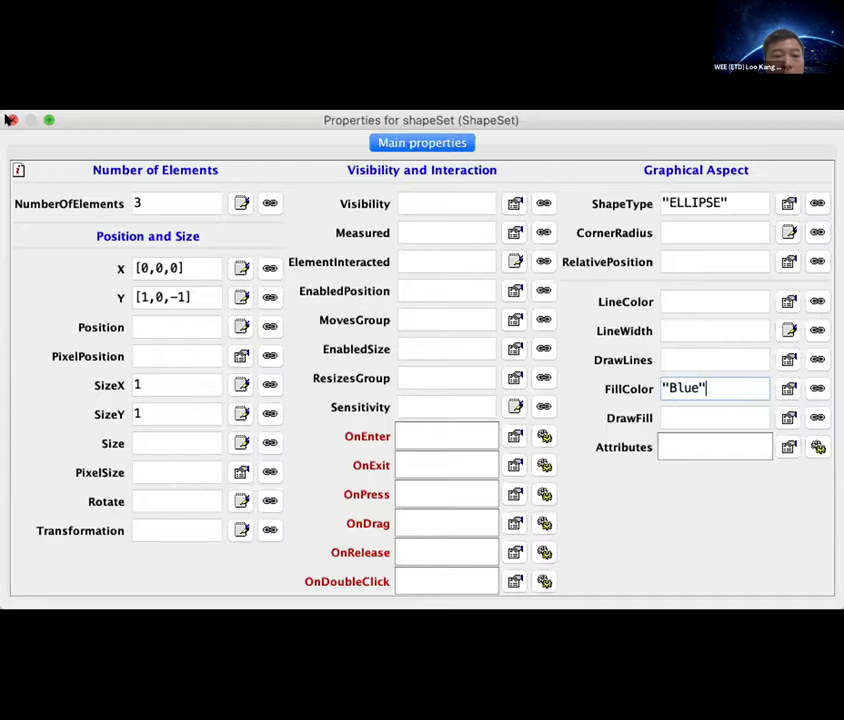
Switch to the browser and try moving the blue and green balls in the reference magnet simulation to examine their interaction
key(super+Tab)
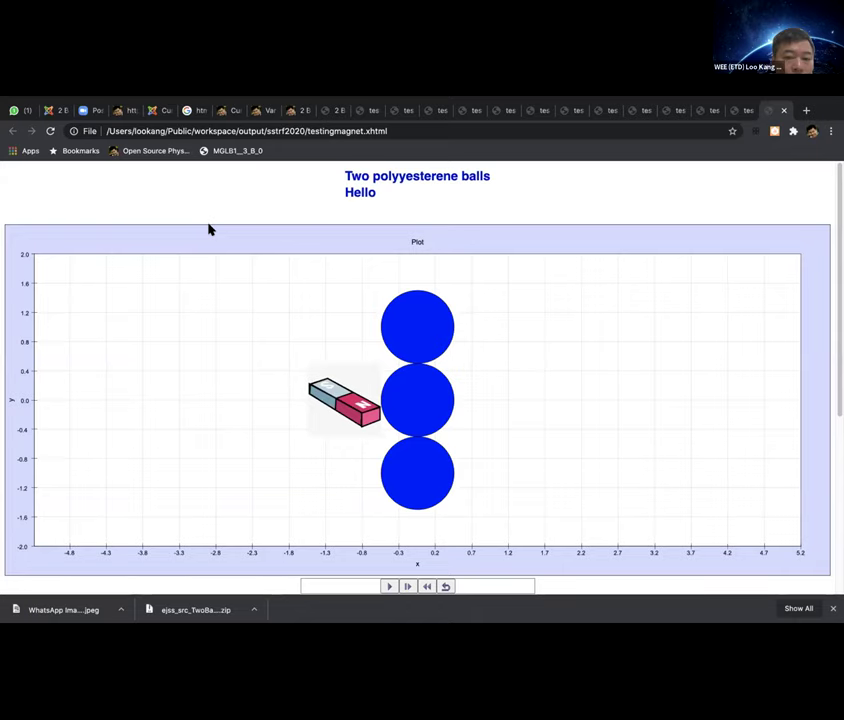
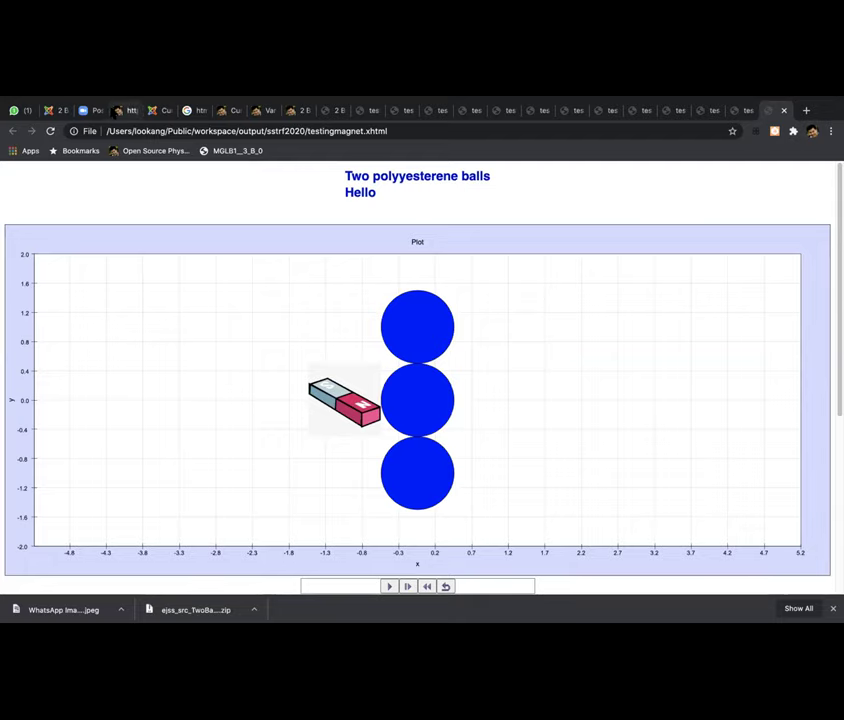
click(128, 113)
drag(543, 367, 527, 350)
mouse_move(538, 403)
mouse_down()
mouse_move(552, 392)
mouse_move(533, 384)
mouse_move(546, 386)
mouse_up()
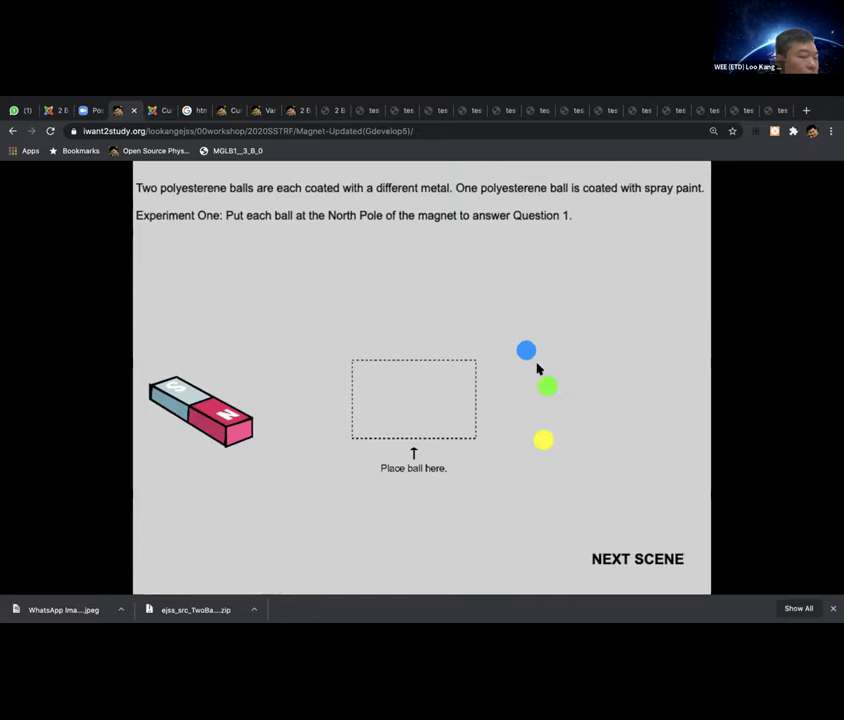
click(218, 111)
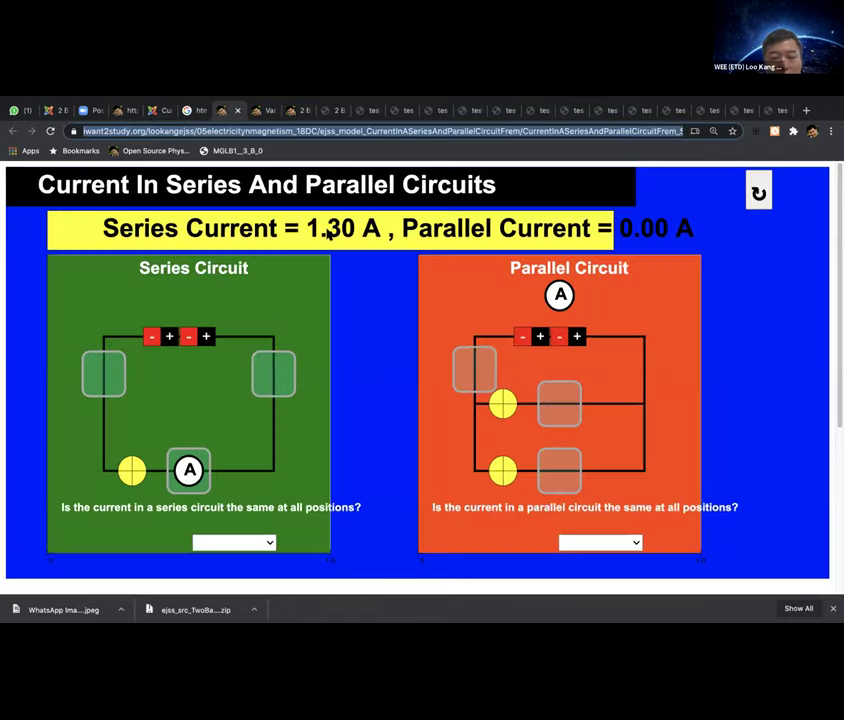
click(192, 111)
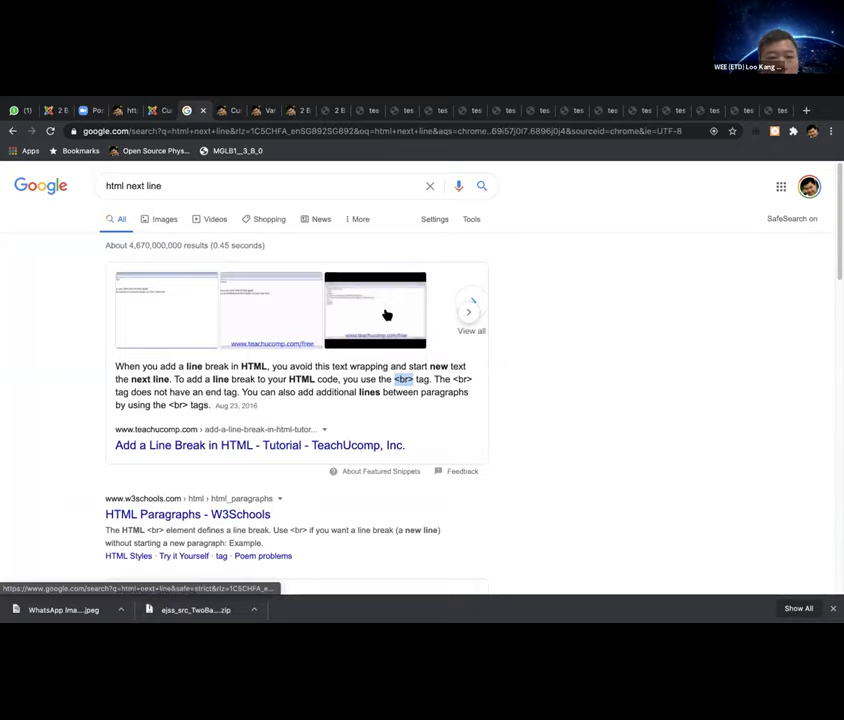
Return to EjsS and set the plotting panel's Enabled interaction property to true
key(super+Tab)
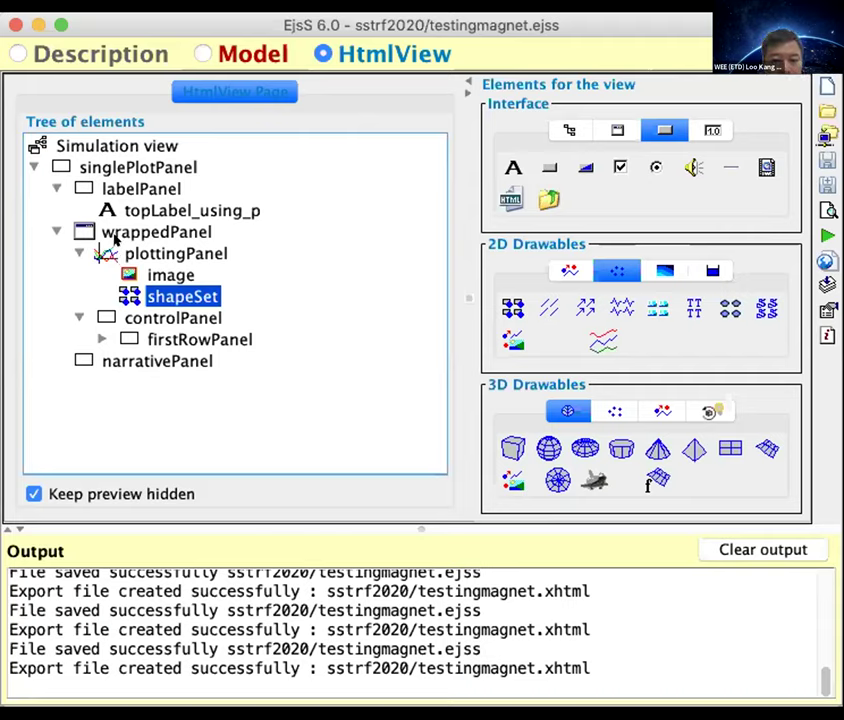
click(152, 255)
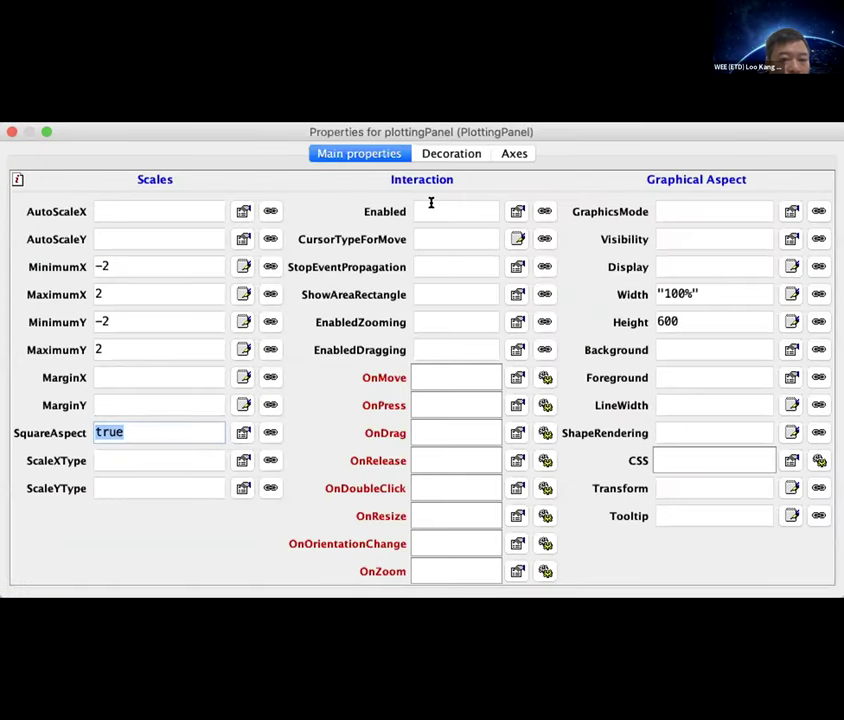
click(431, 205)
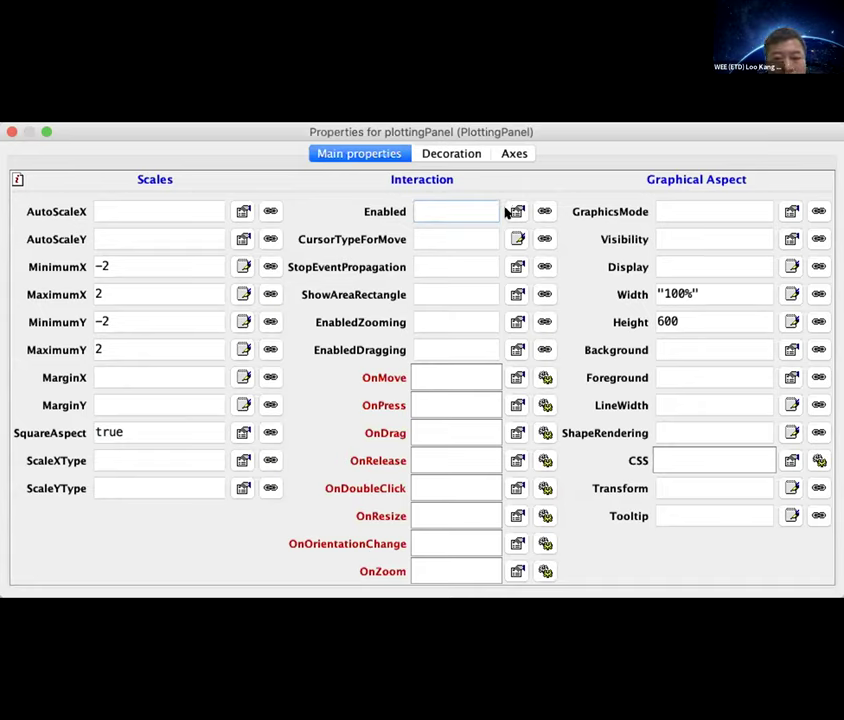
key(super+Tab)
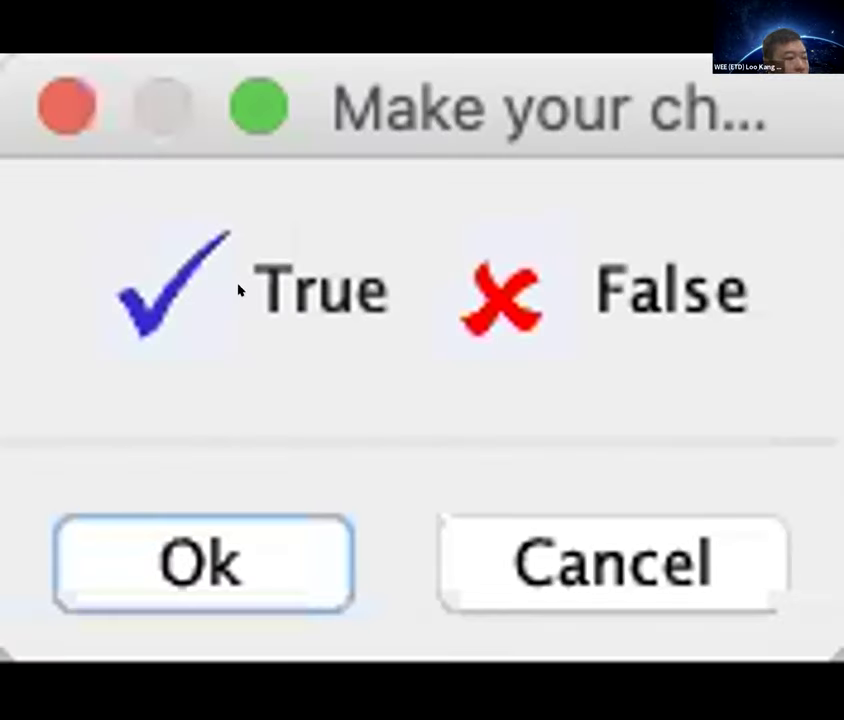
click(165, 218)
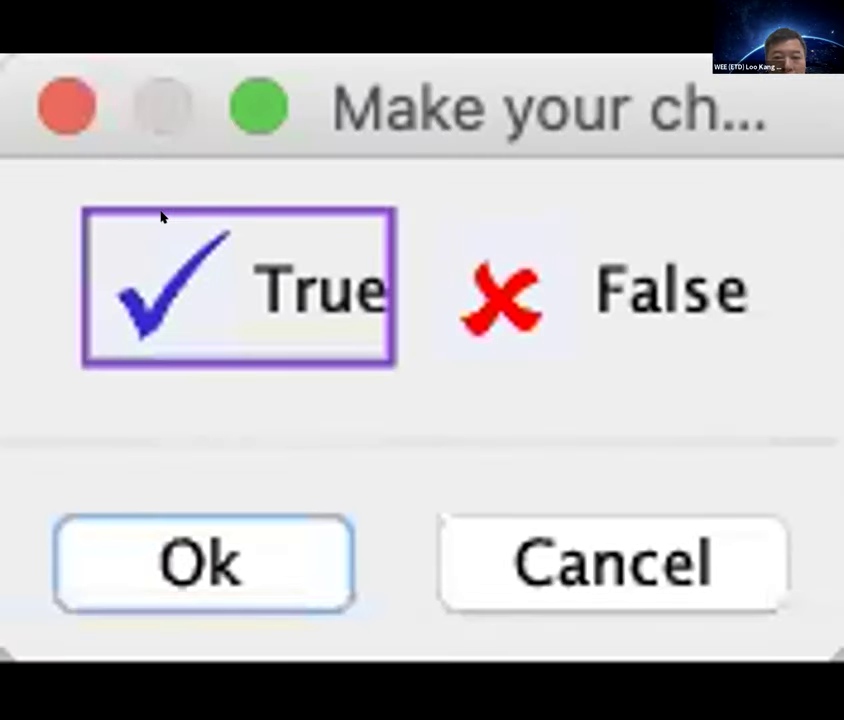
click(81, 524)
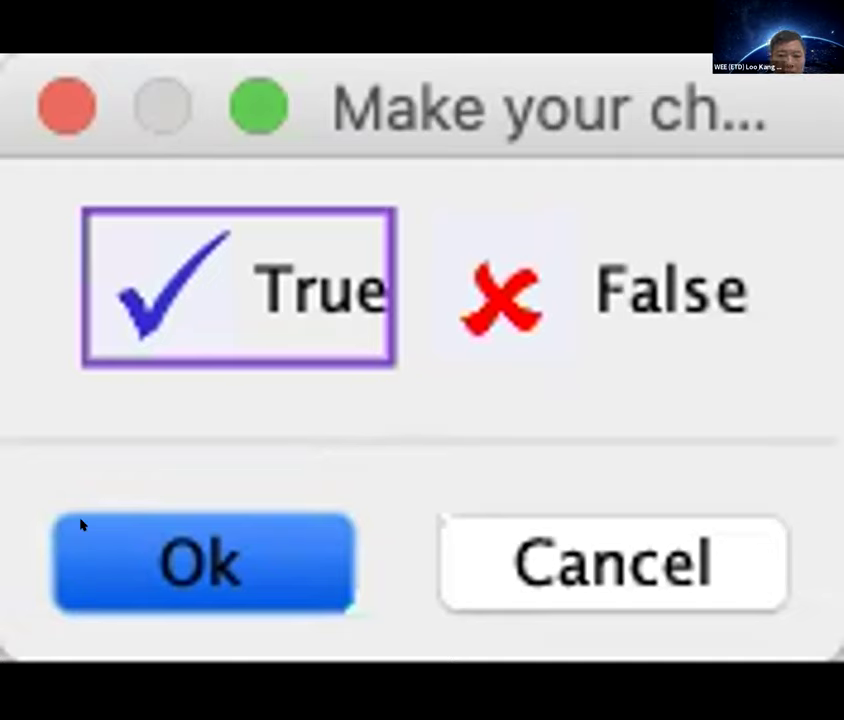
click(155, 522)
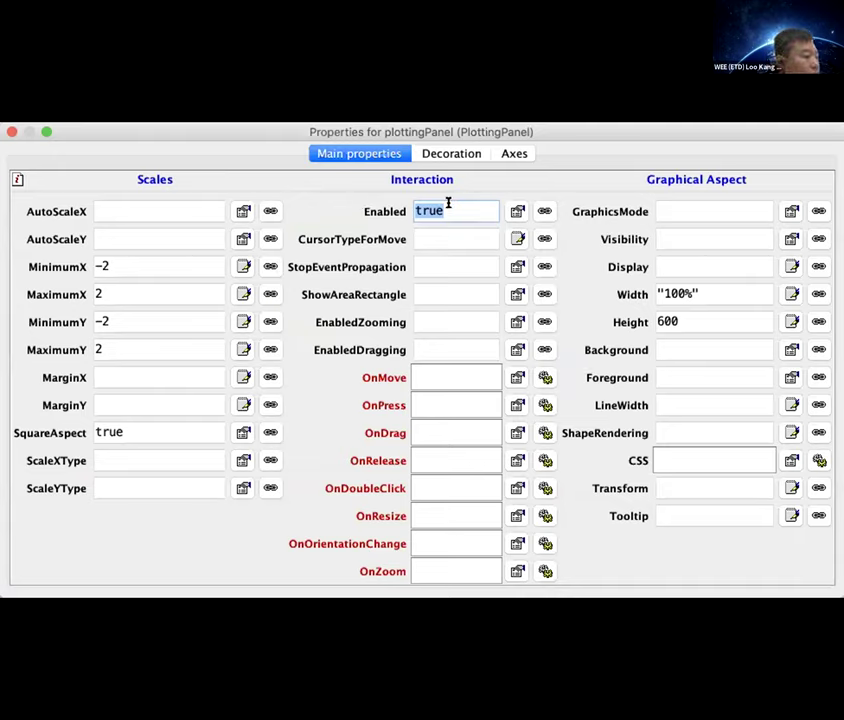
click(448, 239)
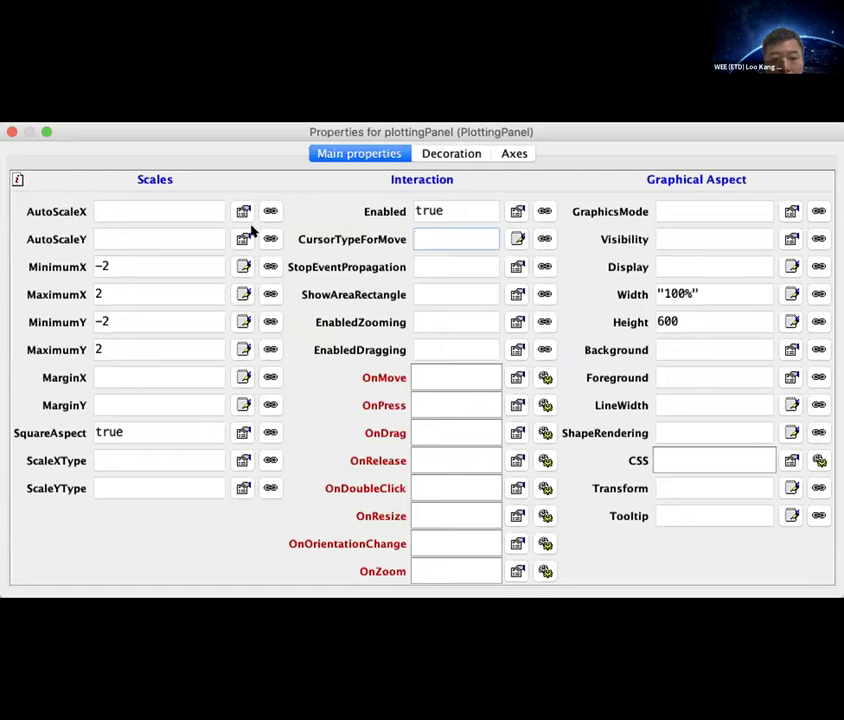
click(9, 132)
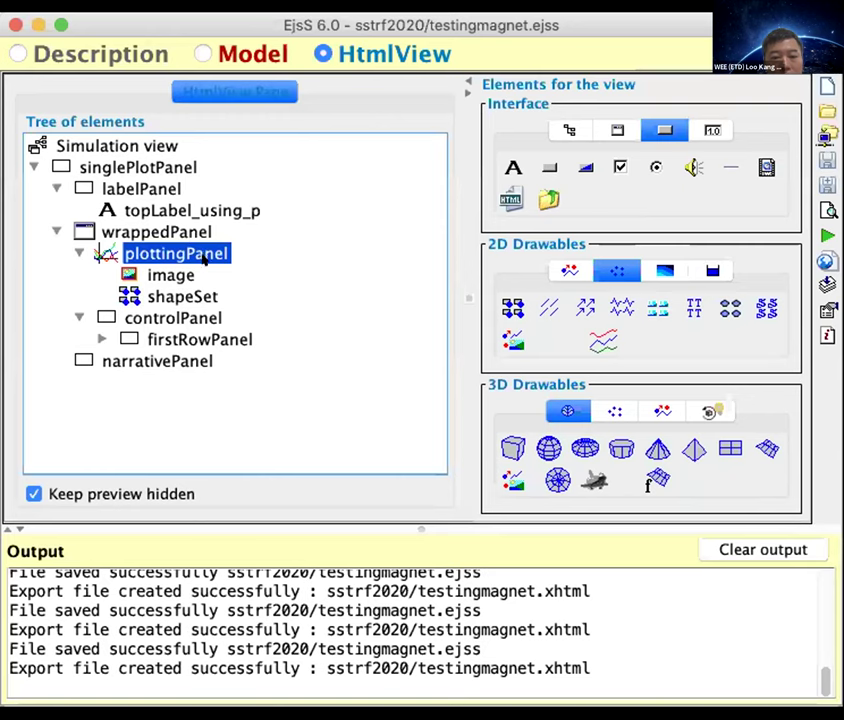
Set the shape set's EnabledPosition to "ENABLED_ANY" and close its properties
click(153, 292)
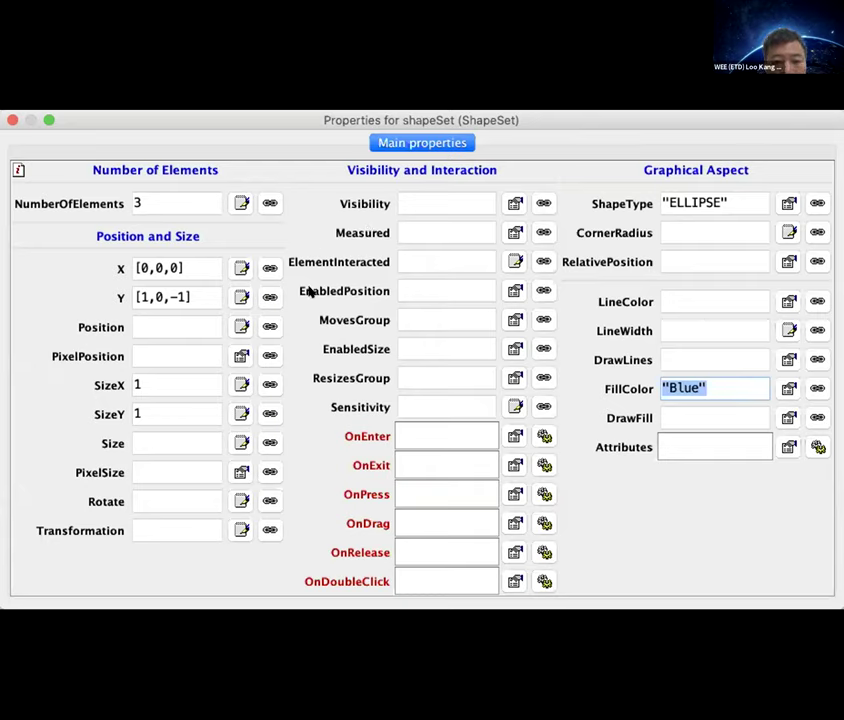
click(455, 287)
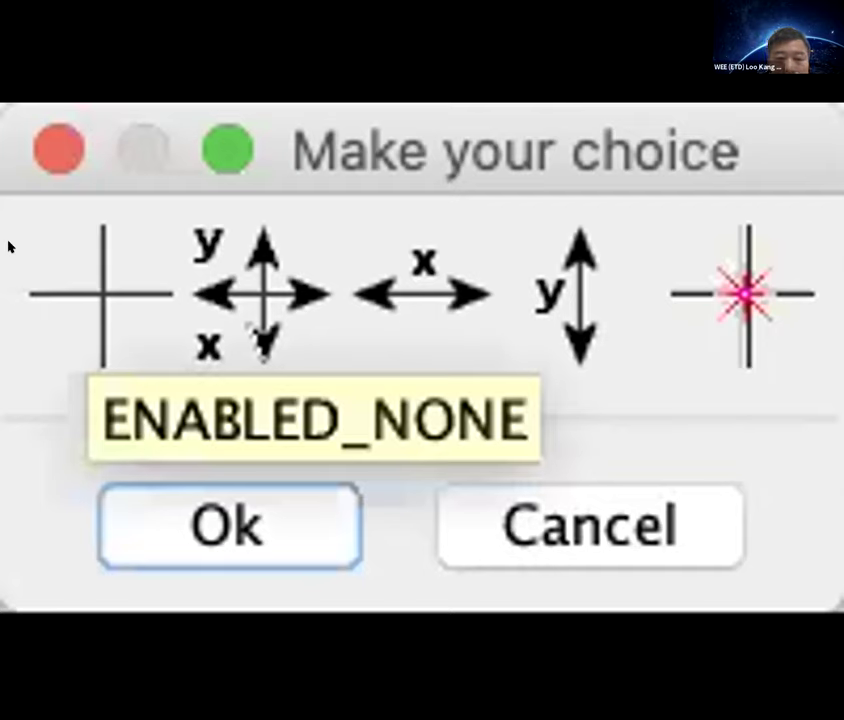
click(8, 246)
key(Right)
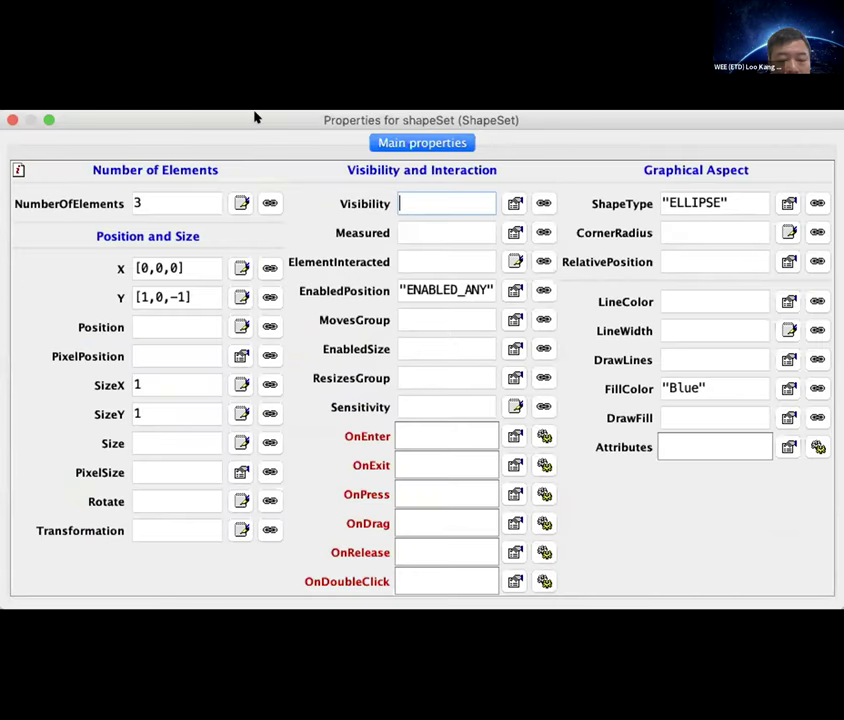
click(10, 119)
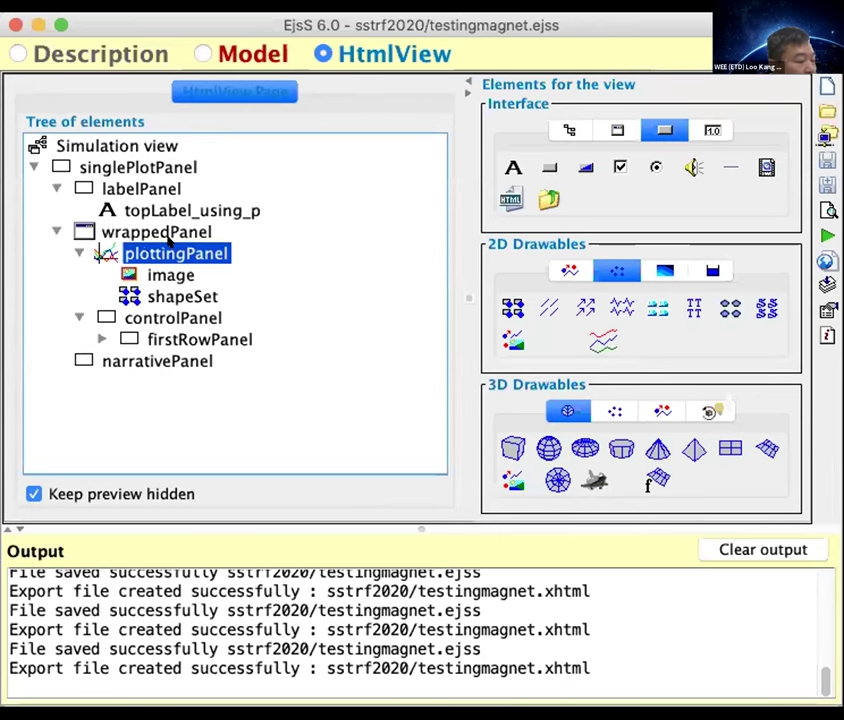
Select the shapeSet element inside plottingPanel and run the simulation in the browser
key(Down)
key(Down)
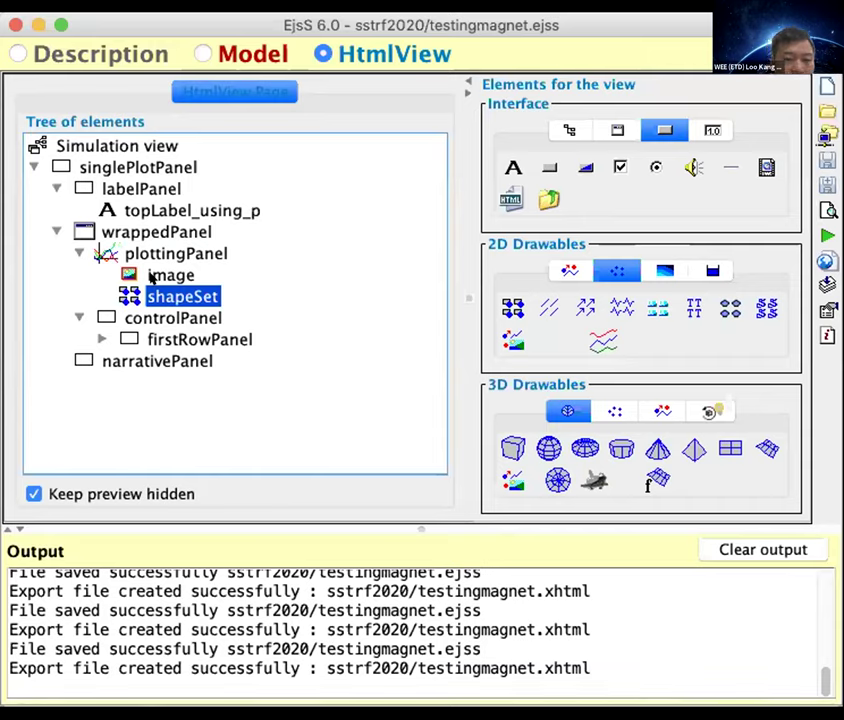
key(Up)
key(Up)
key(Down)
key(Down)
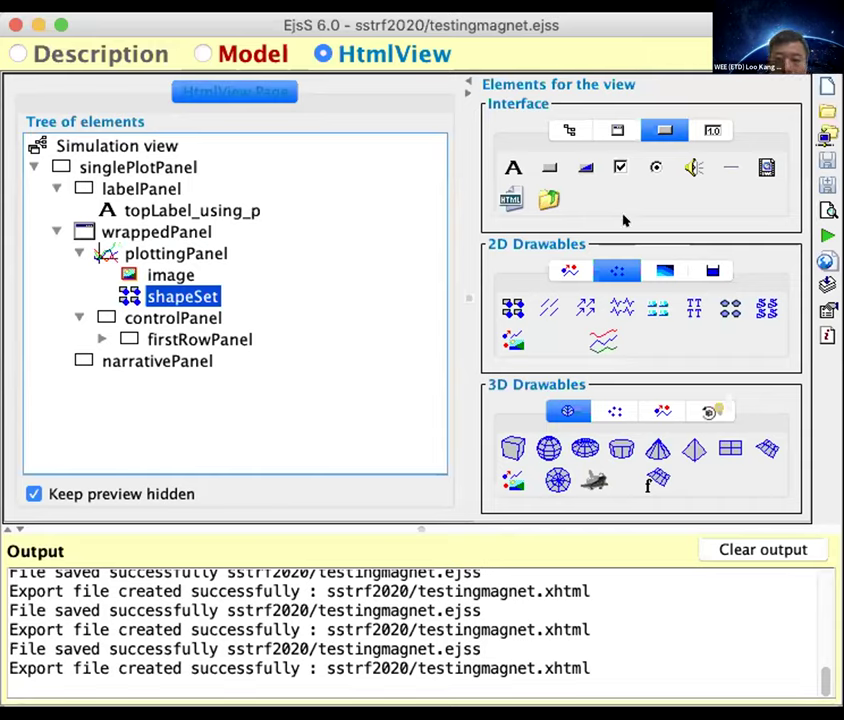
click(827, 236)
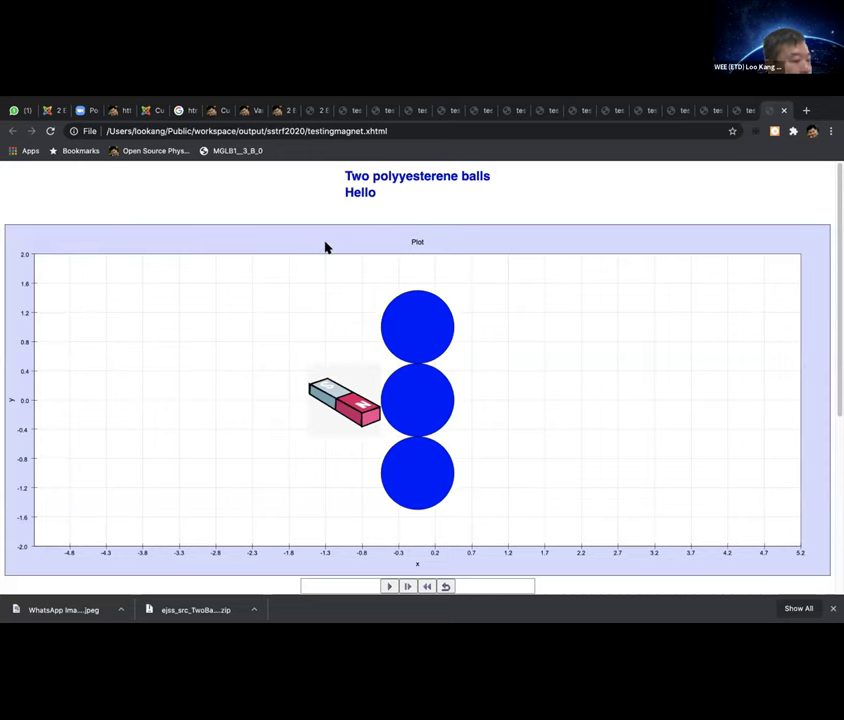
Test the balls' interaction by moving all three away from the magnet, spreading them around x about 2.5 to 3
drag(414, 328, 533, 315)
drag(430, 398, 572, 399)
drag(405, 477, 537, 479)
drag(537, 320, 560, 287)
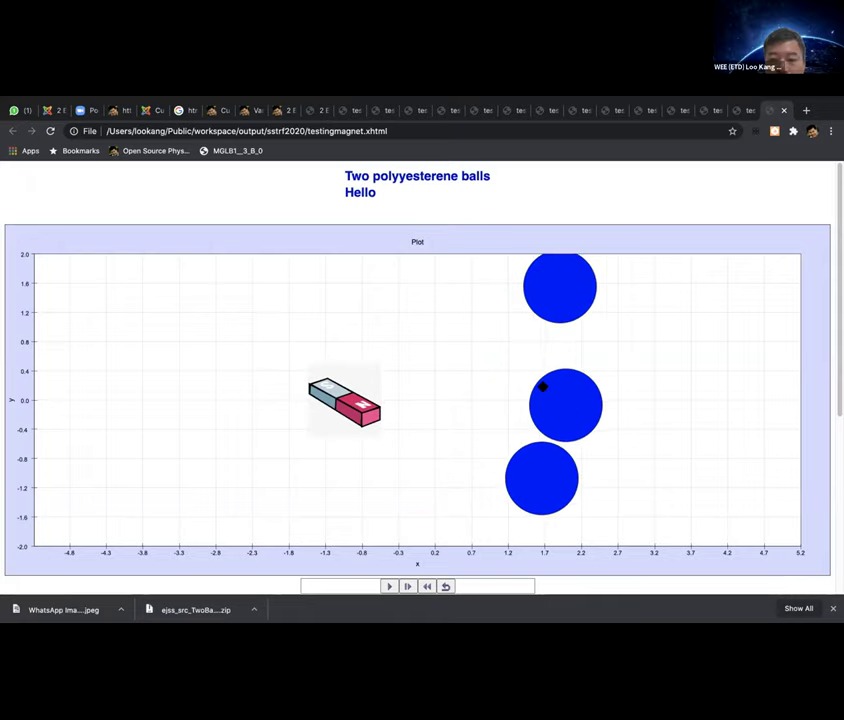
drag(543, 386, 529, 379)
drag(544, 462, 610, 483)
drag(543, 378, 635, 364)
drag(578, 322, 598, 286)
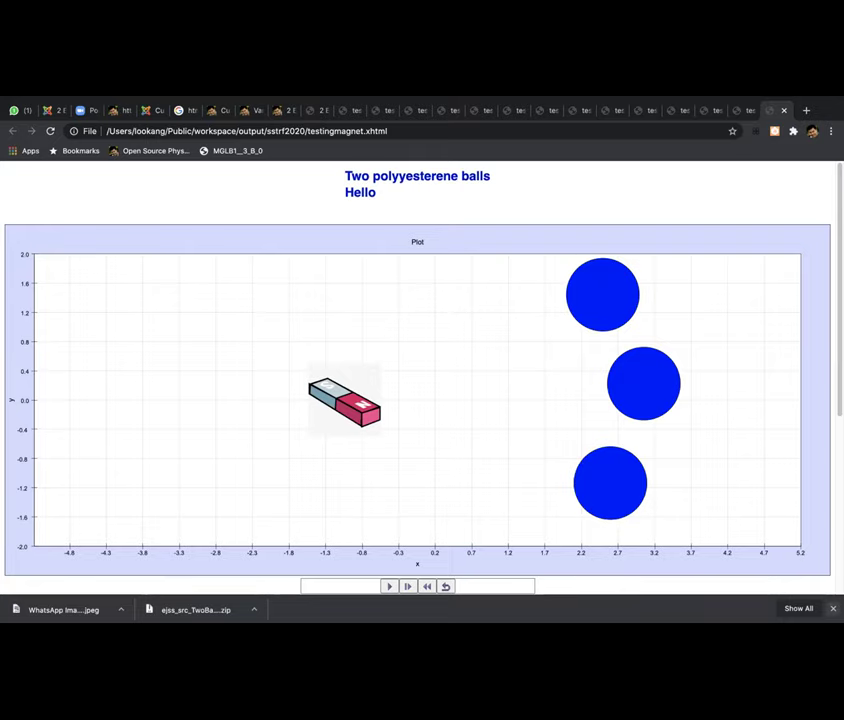
Hide the browser's downloads bar and rearrange the three balls into a rough vertical column at x about 2.7 to 2.8
click(833, 608)
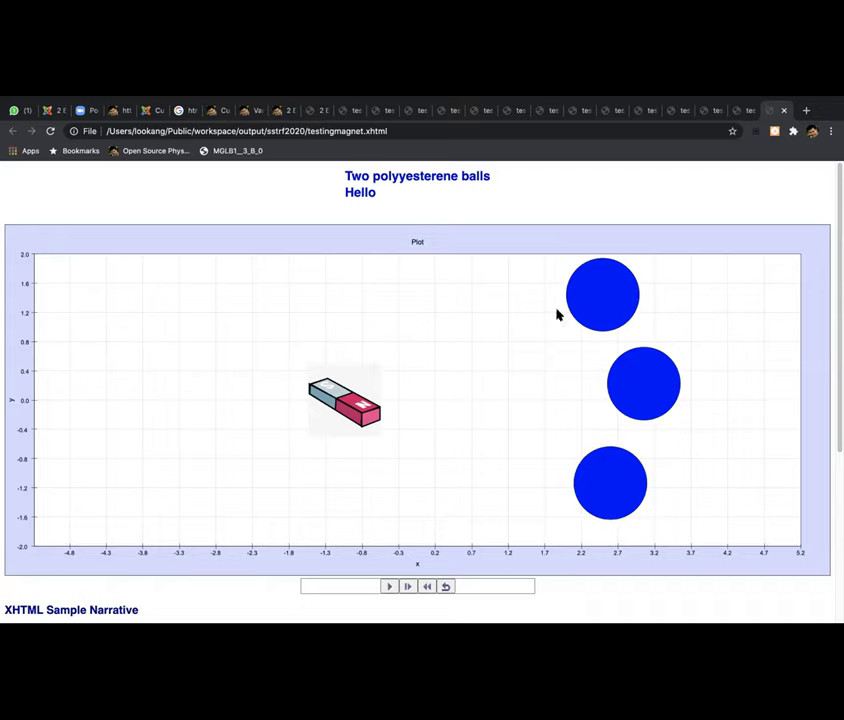
drag(607, 284, 571, 395)
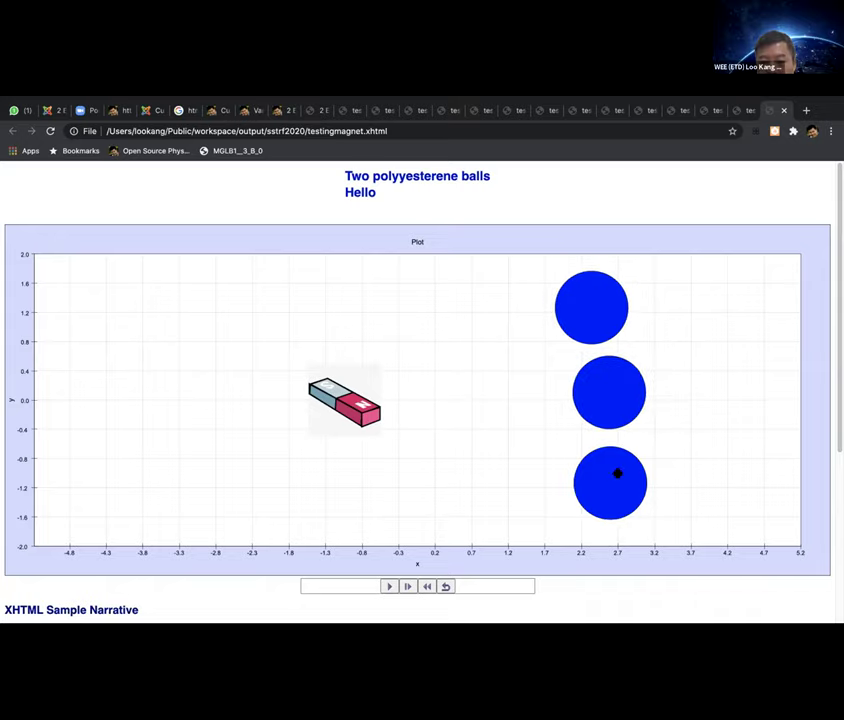
drag(616, 473, 601, 470)
drag(582, 388, 564, 389)
drag(591, 311, 601, 303)
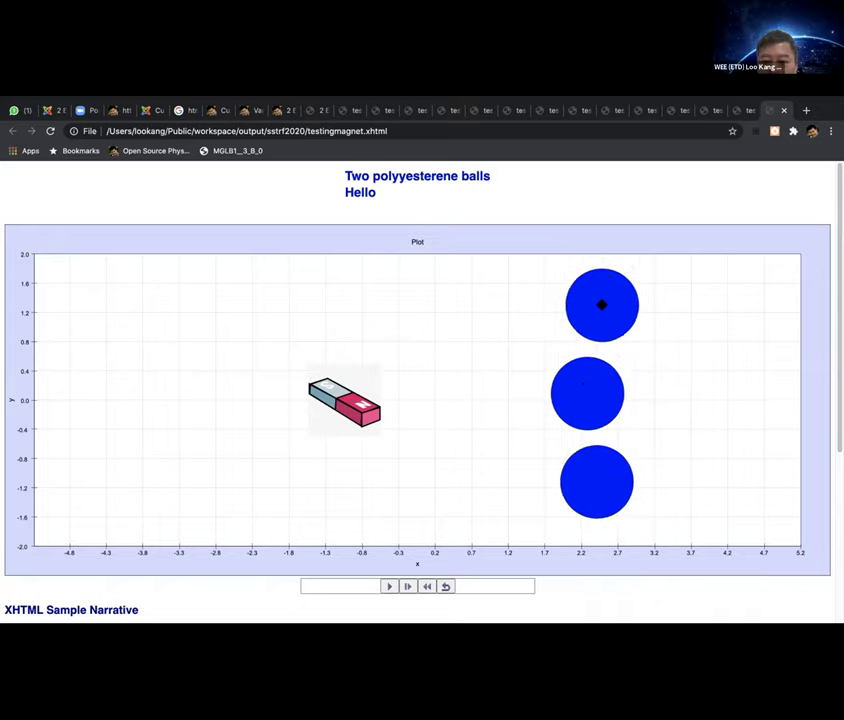
drag(592, 384, 605, 382)
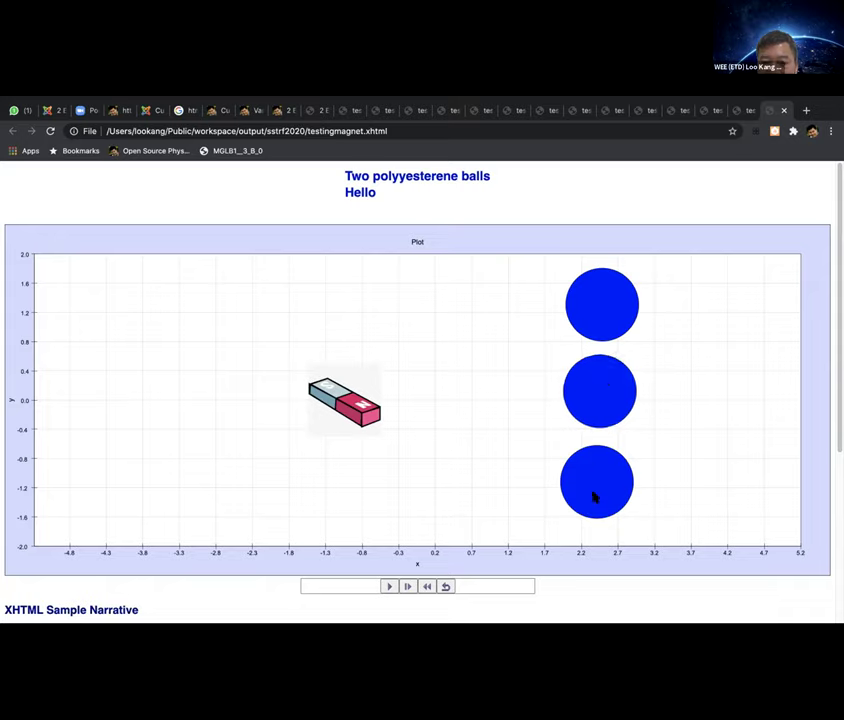
drag(580, 486, 581, 486)
drag(591, 385, 607, 385)
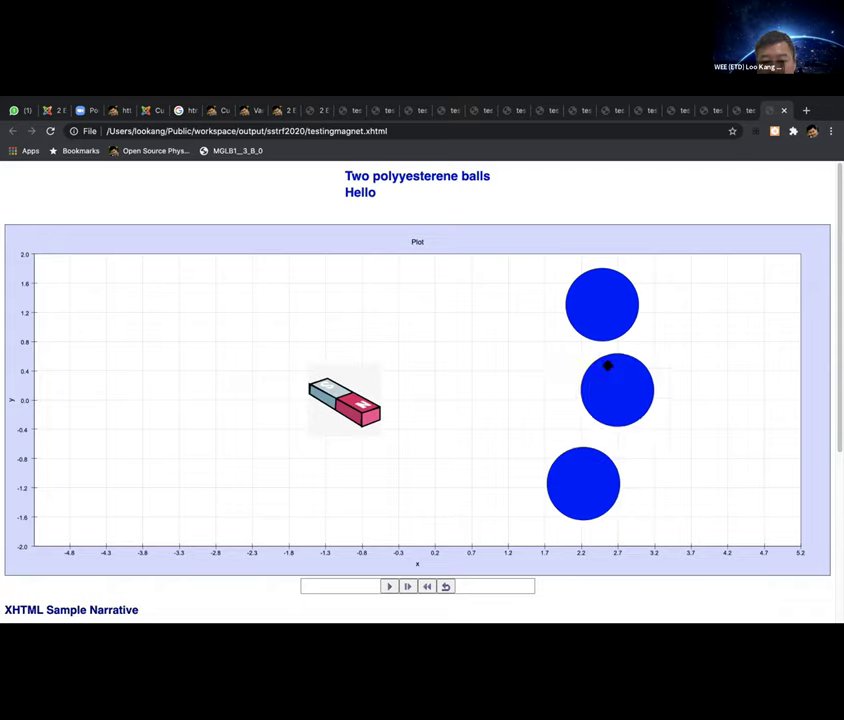
drag(604, 297, 607, 296)
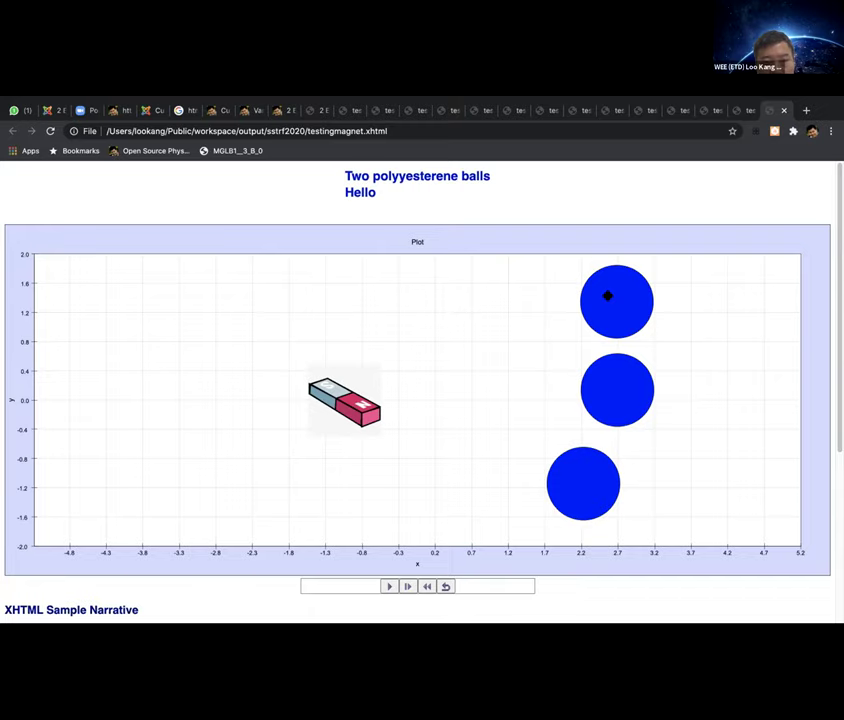
drag(607, 301, 573, 297)
drag(603, 392, 631, 390)
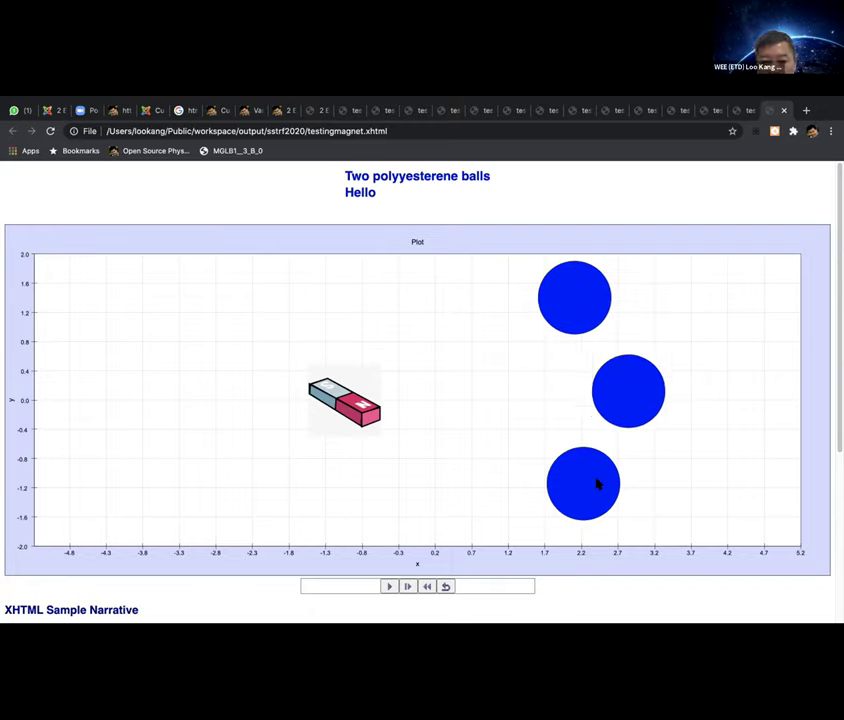
drag(597, 484, 640, 484)
drag(573, 290, 610, 292)
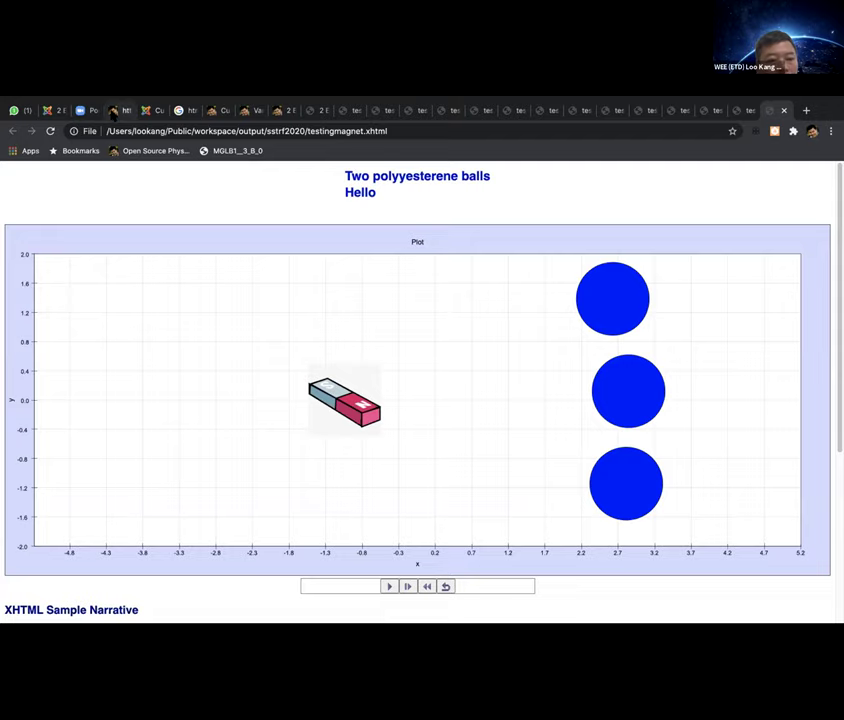
Open the Magnet-Updated(Gdevelop5) reference simulation and place the blue ball in the dashed box
click(118, 110)
drag(533, 362, 410, 406)
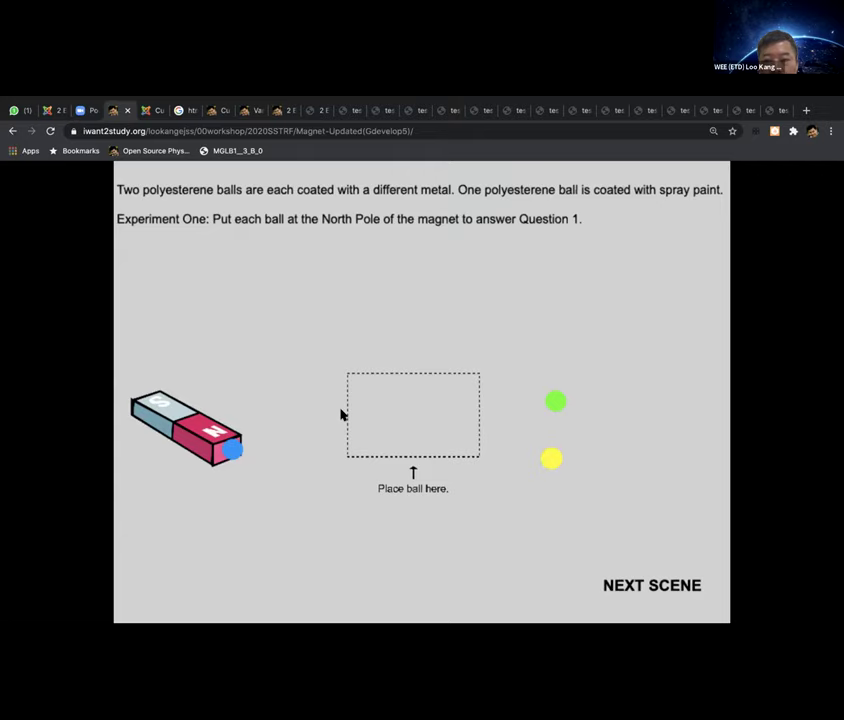
Return to the testingmagnet preview and move the three balls away from the magnet into a rough column at x about 2
key(super+9)
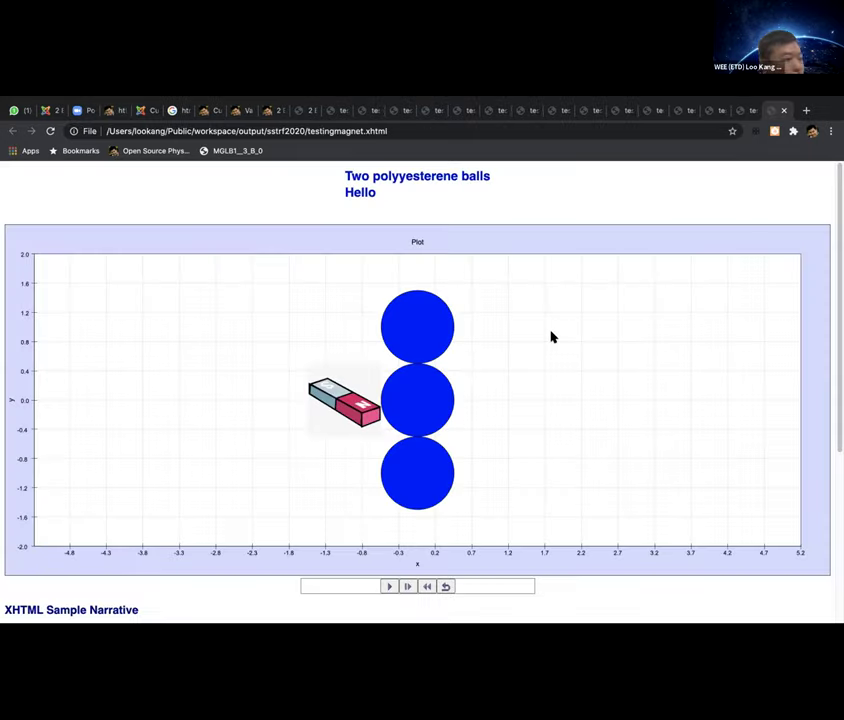
drag(419, 320, 495, 309)
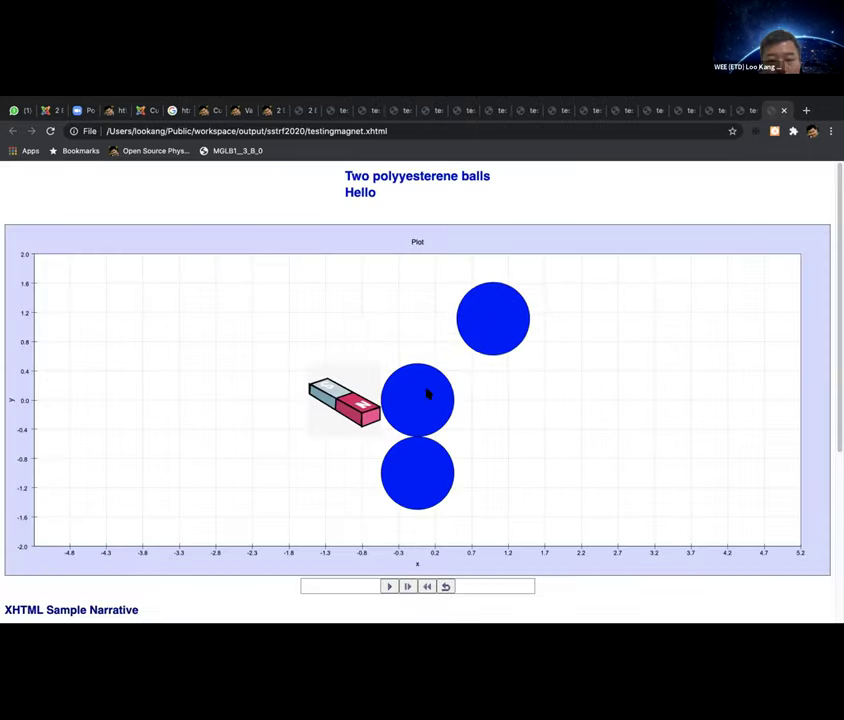
drag(428, 394, 608, 394)
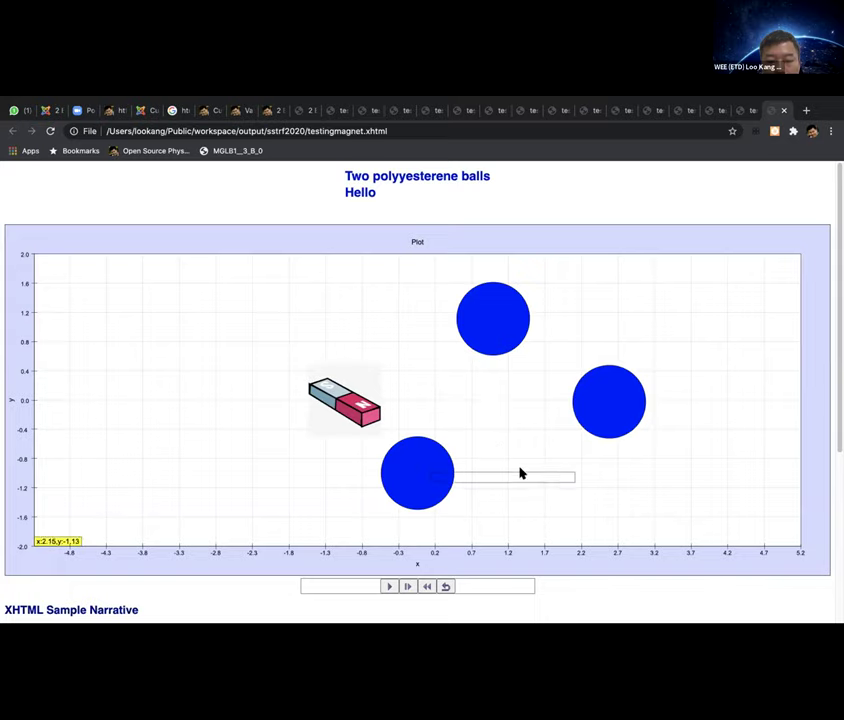
drag(411, 458, 534, 479)
drag(494, 313, 575, 313)
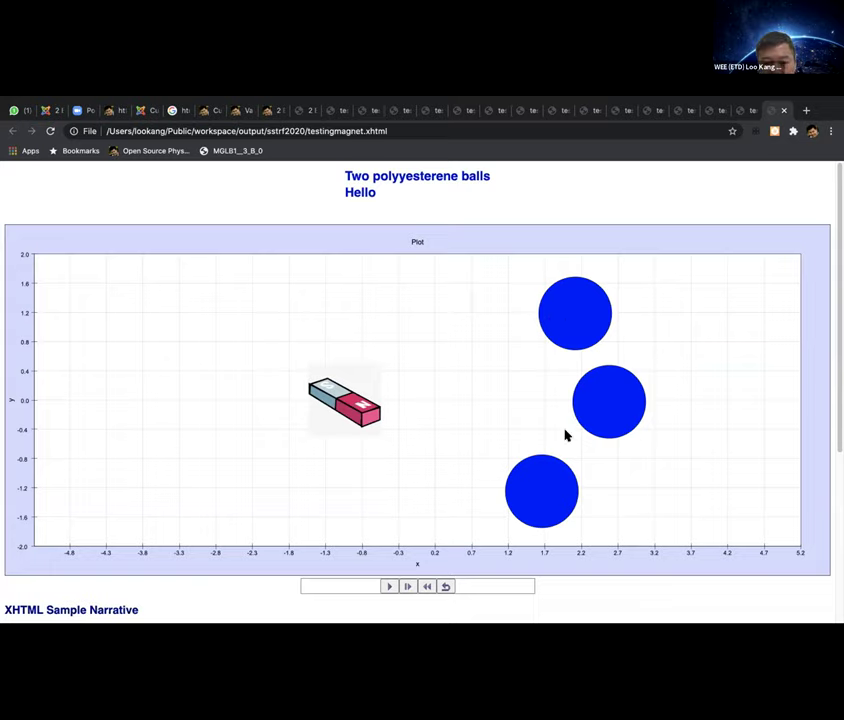
drag(533, 496, 563, 492)
drag(567, 314, 554, 305)
drag(597, 394, 550, 394)
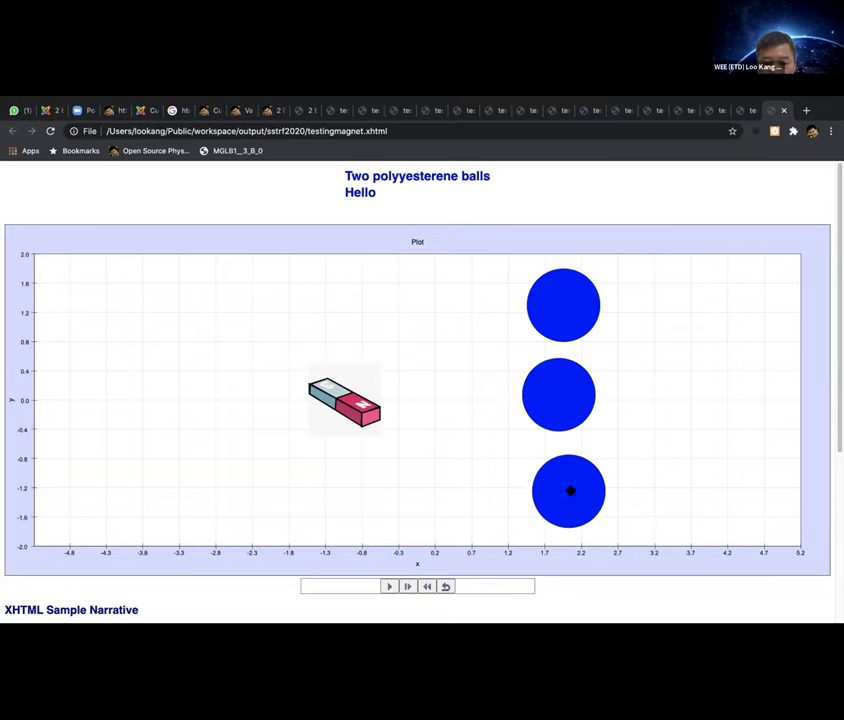
drag(574, 489, 599, 488)
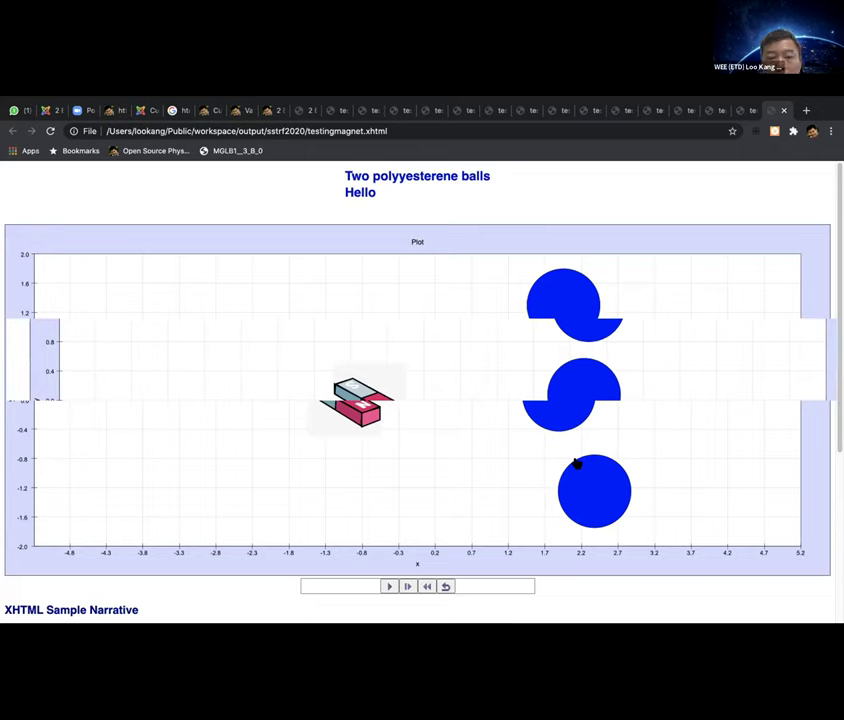
Switch to the shapeSet properties in EjsS and set the X positions to [2,2,2]
key(super+Tab)
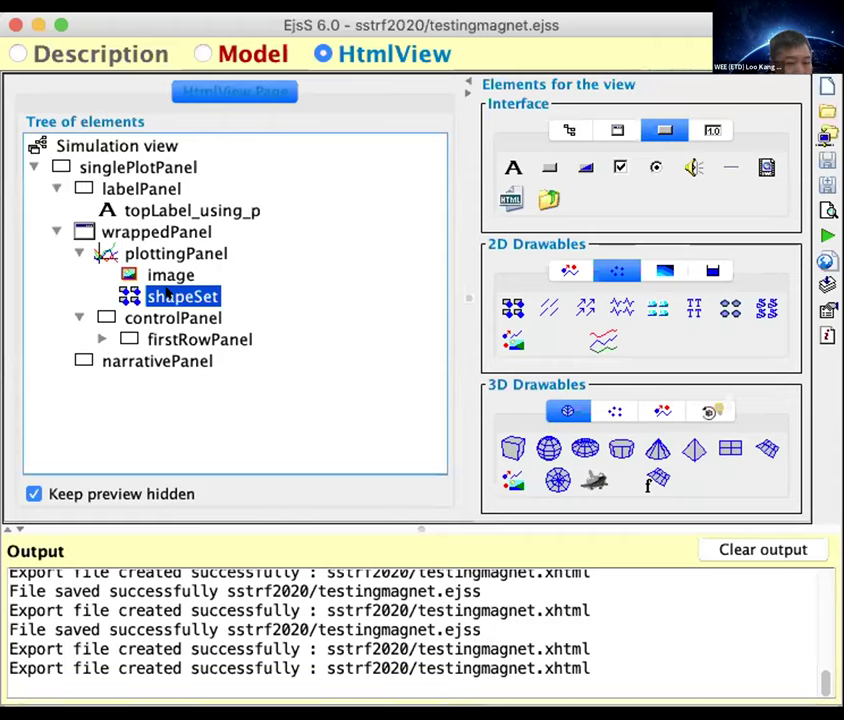
key(super+Tab)
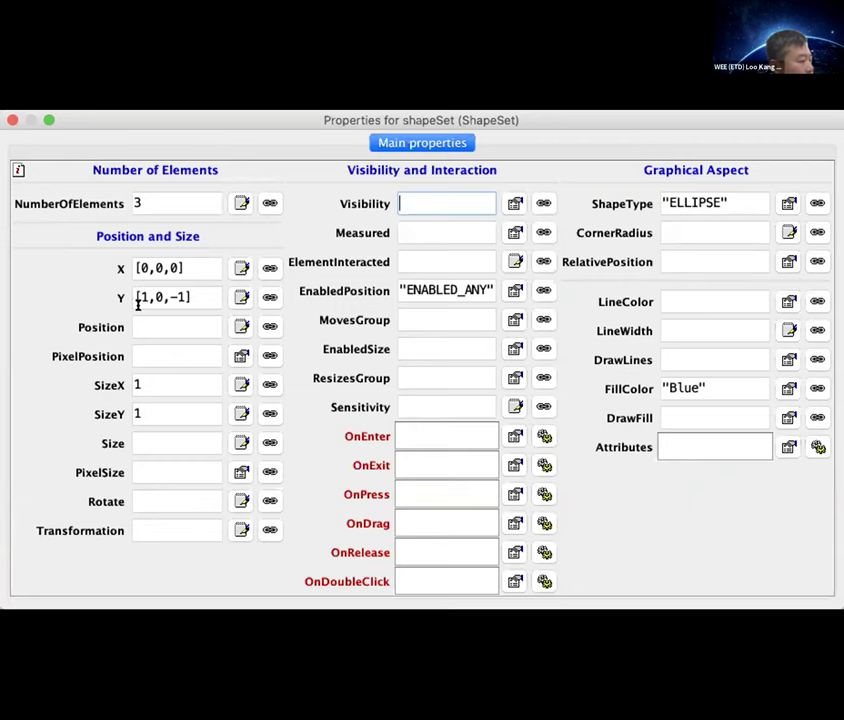
click(139, 296)
click(150, 268)
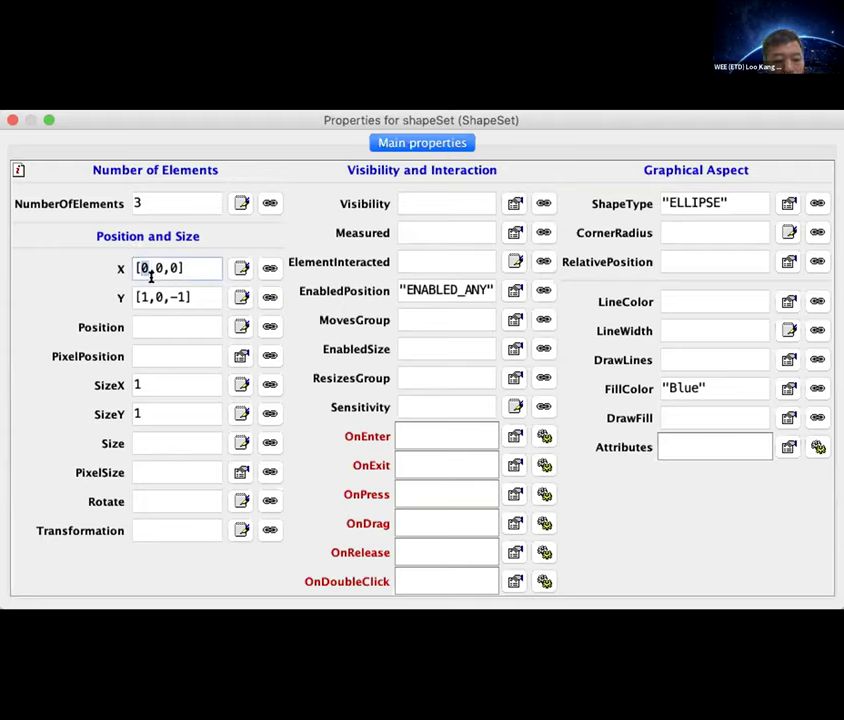
key(BackSpace)
text(2)
key(Right)
key(Right)
key(BackSpace)
text(2)
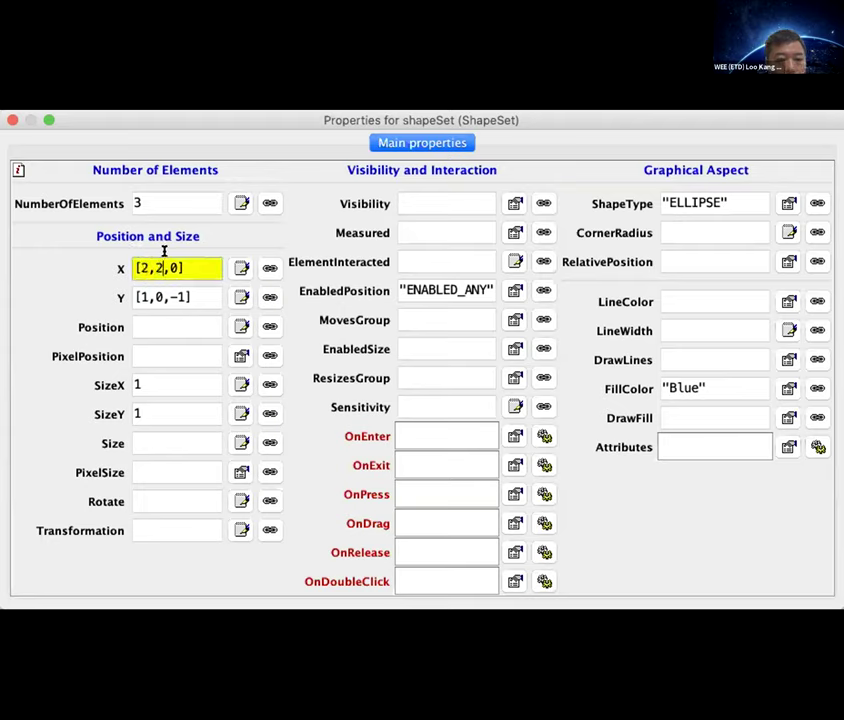
key(Right)
key(Right)
key(BackSpace)
text(2)
key(Tab)
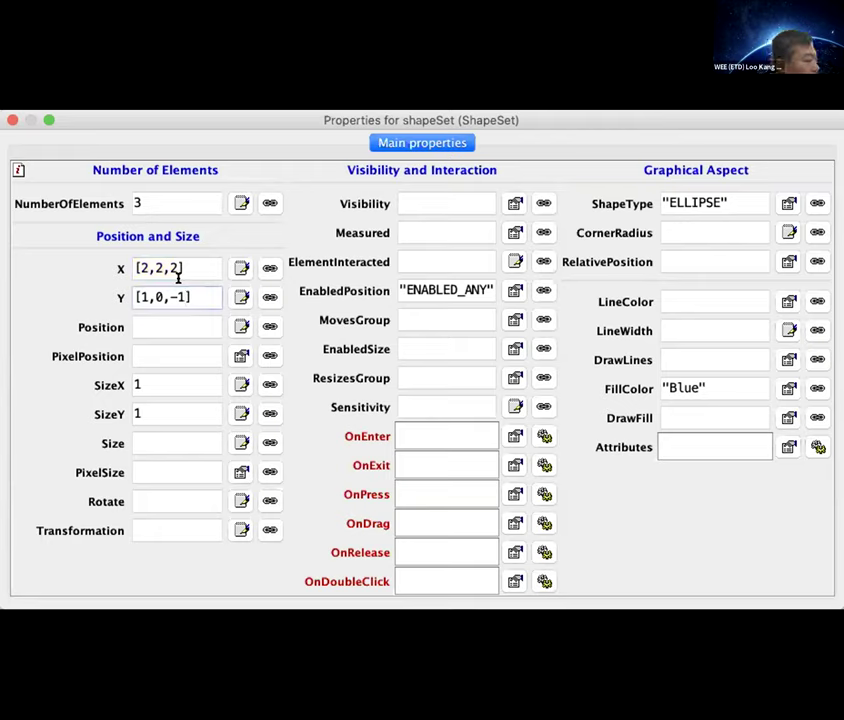
Set the shapeSet's X positions to [2,3,4] by changing the second and third elements
drag(182, 268, 97, 262)
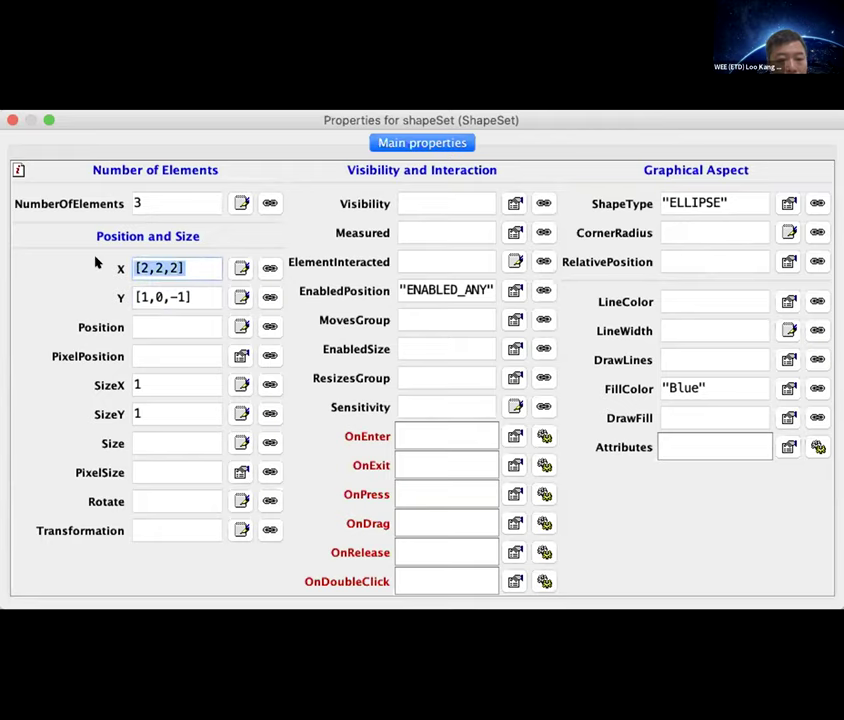
drag(182, 266, 94, 253)
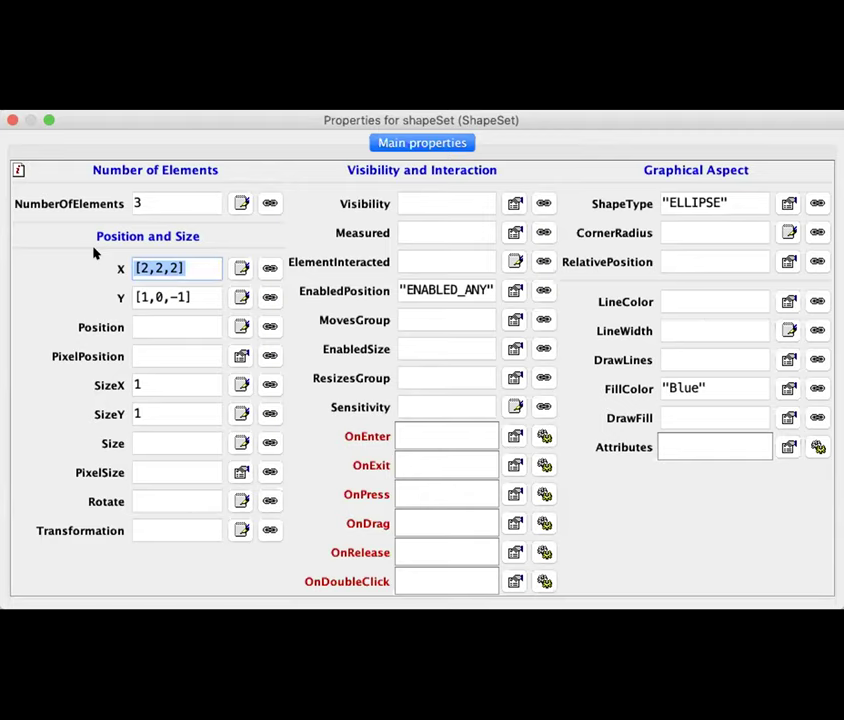
click(183, 296)
click(137, 267)
double_click(161, 270)
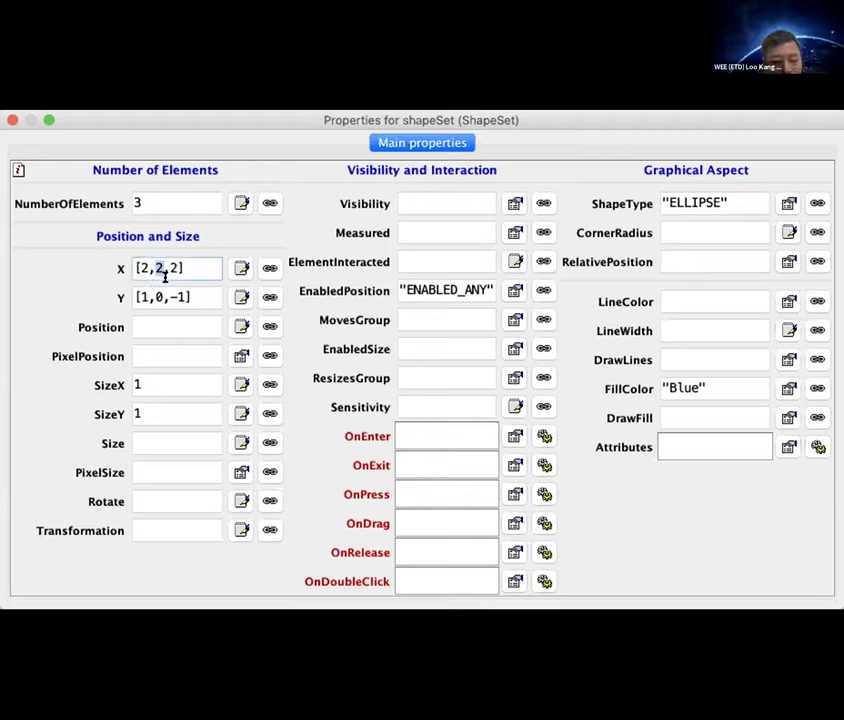
text(3)
double_click(177, 269)
text(4)
click(166, 290)
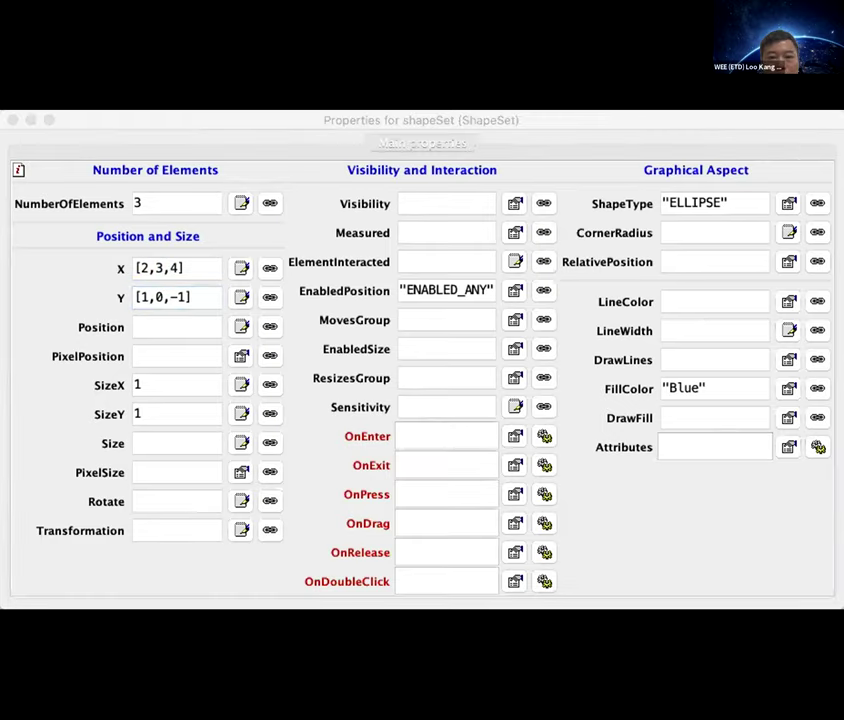
Switch to the updated simulation in the browser and move the uppermost ball towards the magnet, then back to x about 2.4
key(super+Tab)
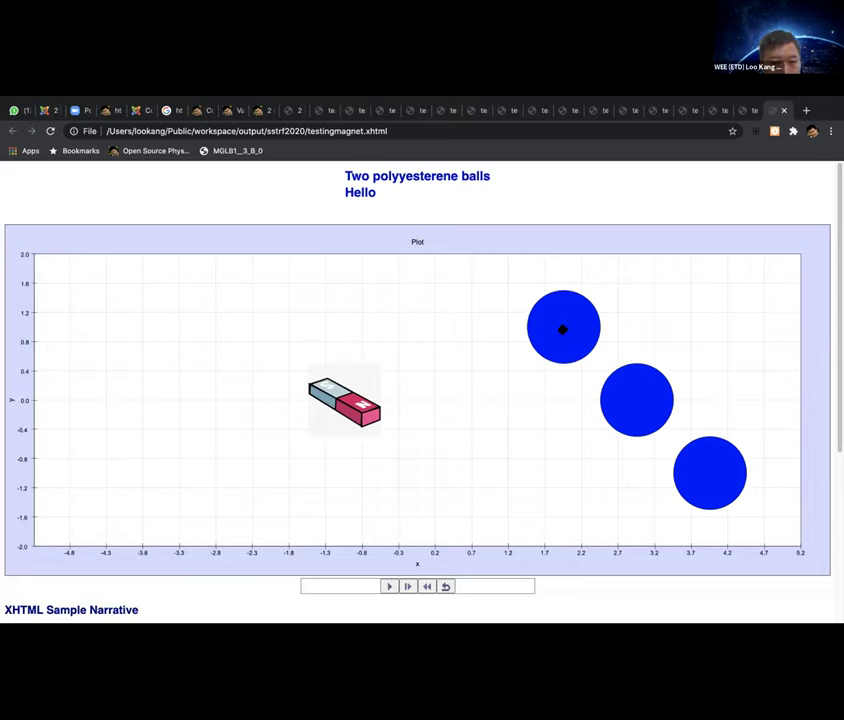
drag(563, 327, 443, 321)
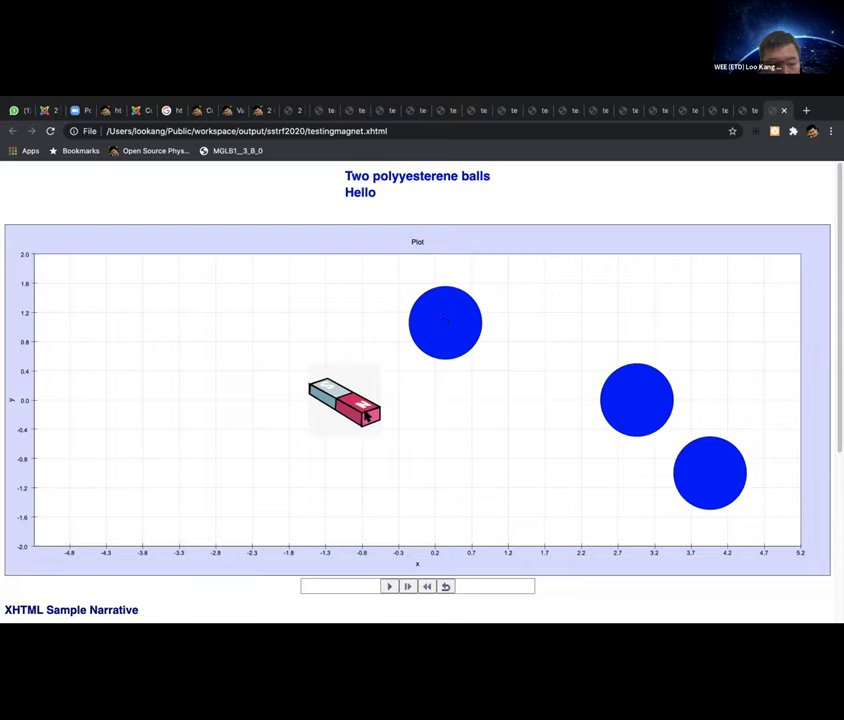
drag(430, 332, 586, 320)
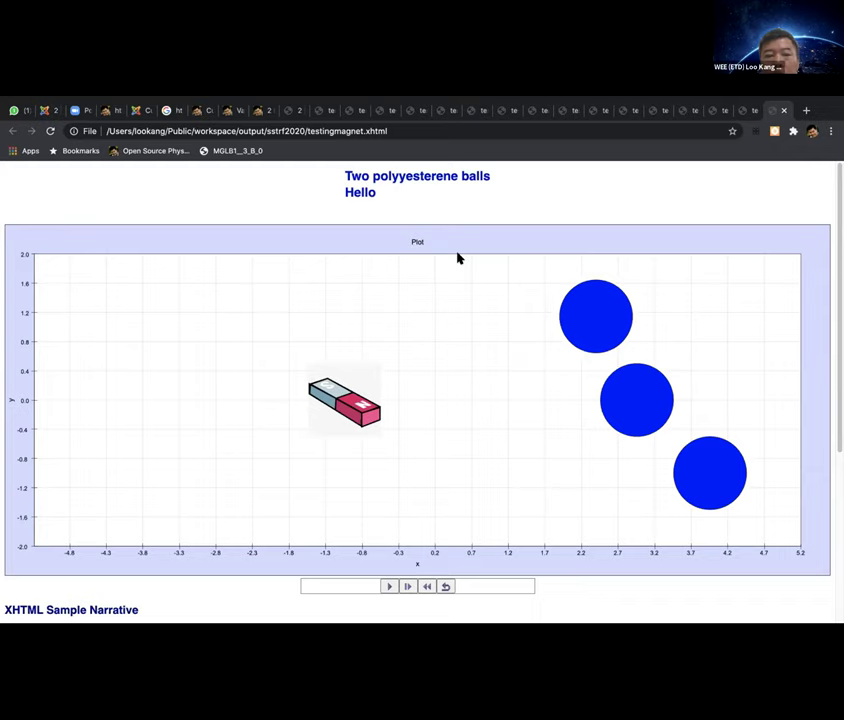
Revisit the EjsS view tree and bring up the Gdevelop5 magnet reference simulation in the browser for comparison
key(super+Tab)
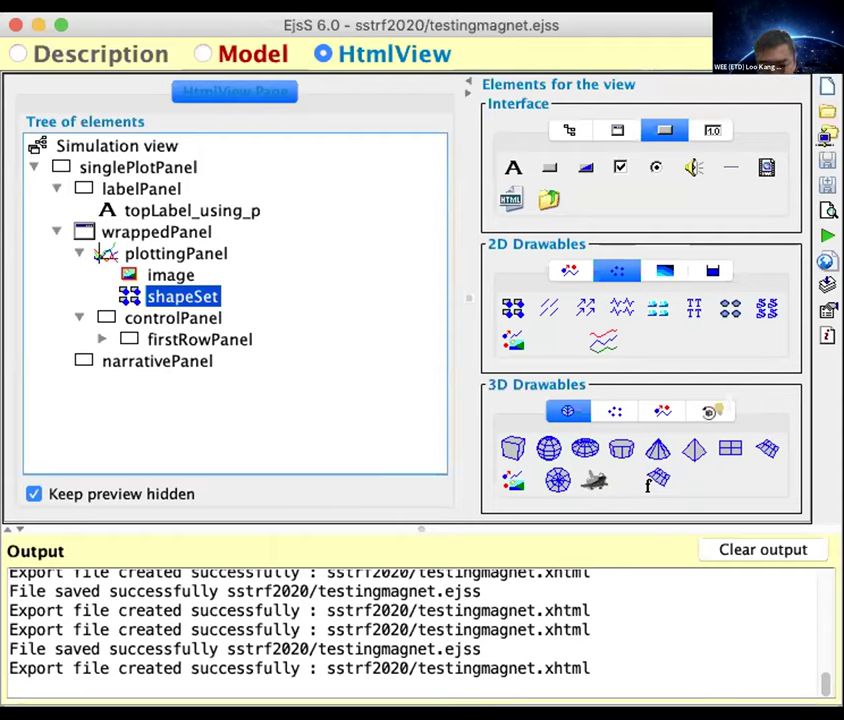
key(super+Tab)
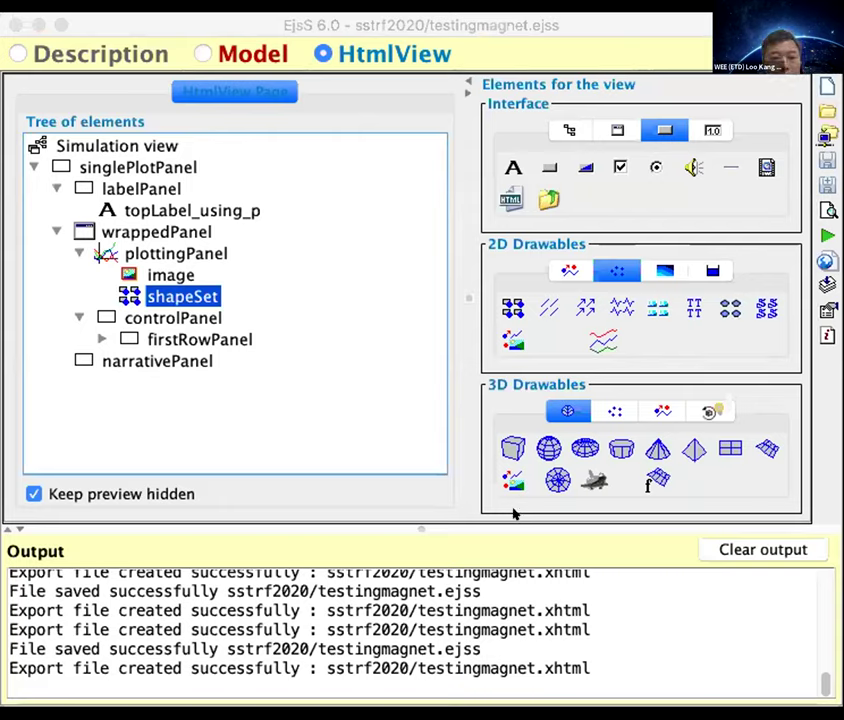
key(super+Tab)
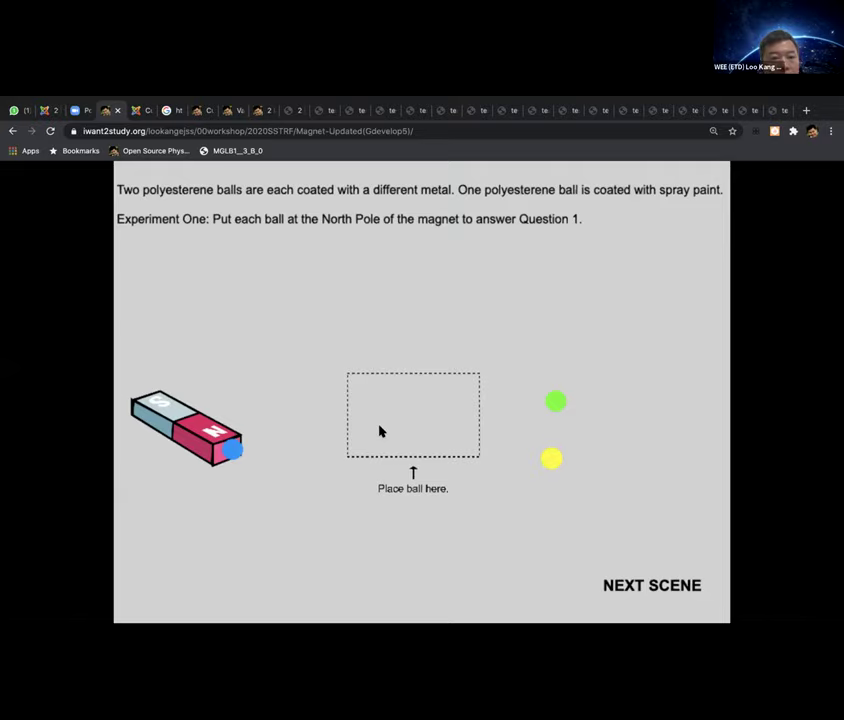
Switch to EjsS and add a single 2D Shape named hotzone to the plottingPanel
key(super+Tab)
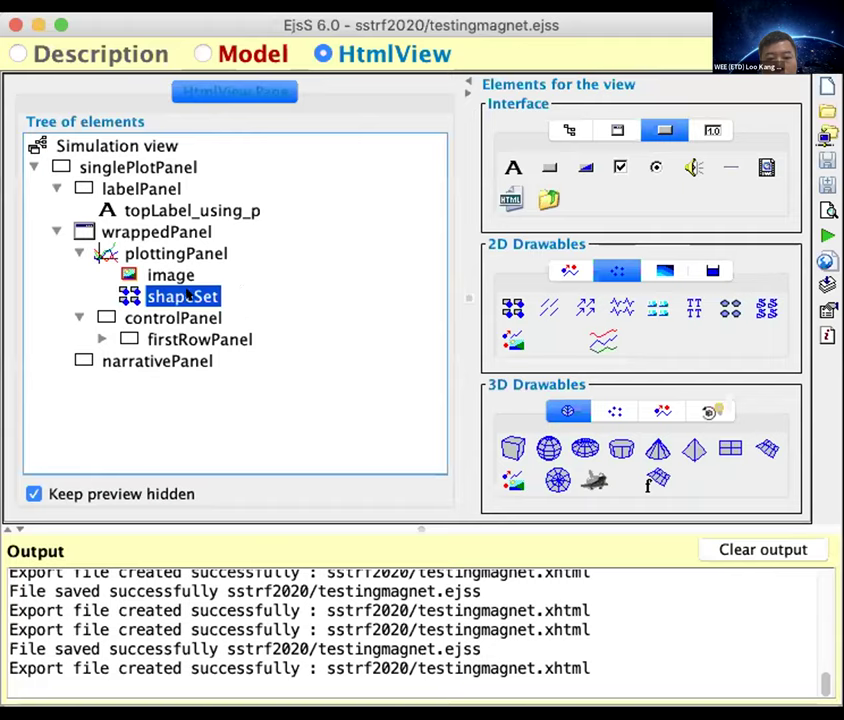
click(567, 271)
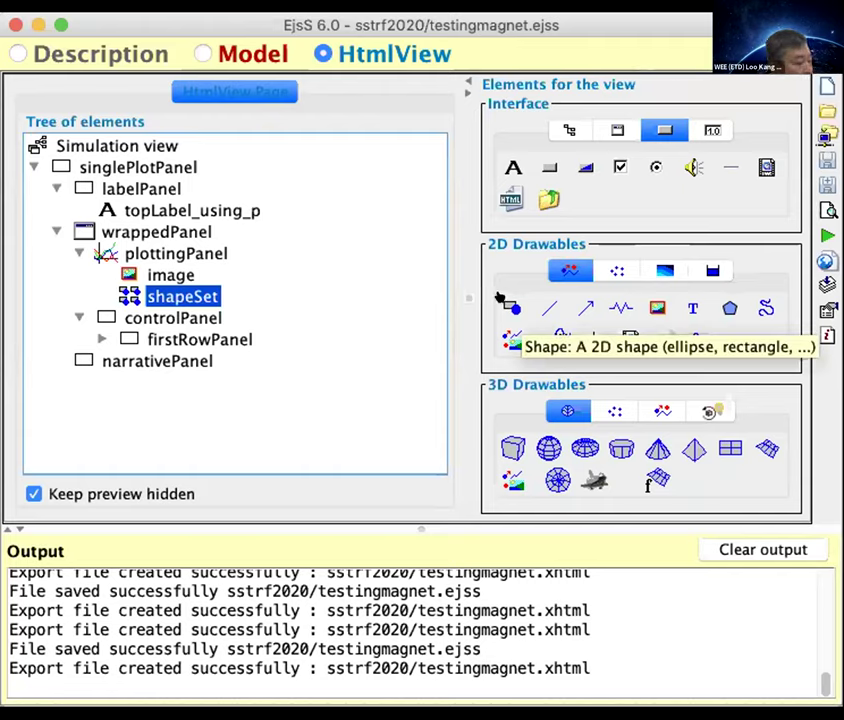
click(506, 304)
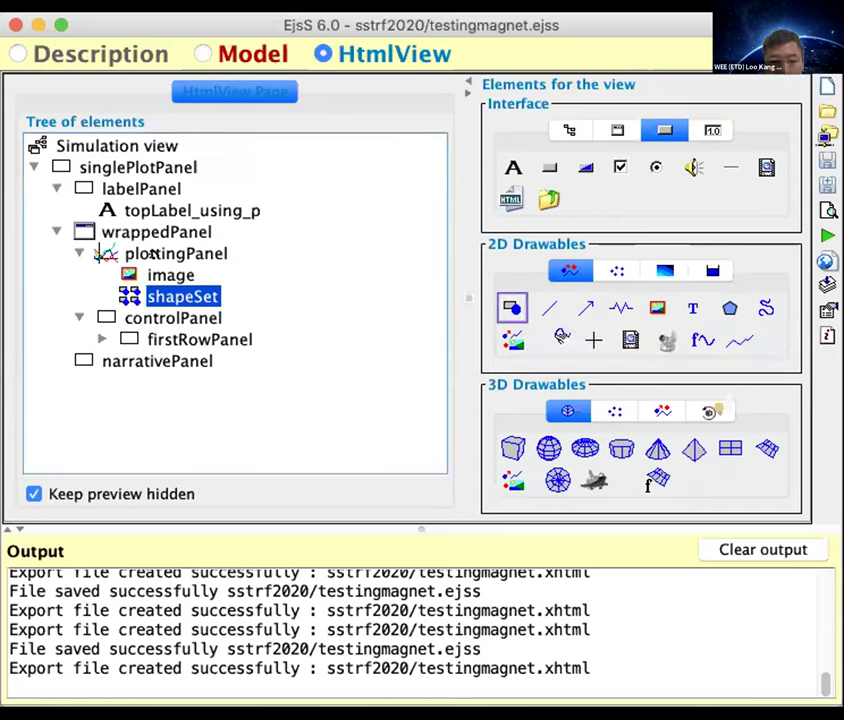
click(200, 253)
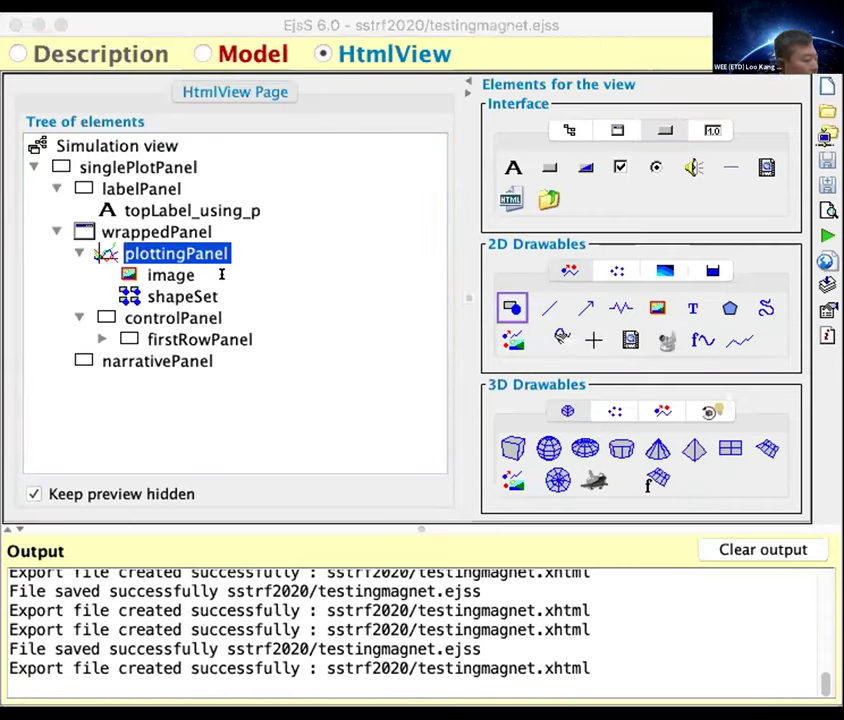
click(222, 277)
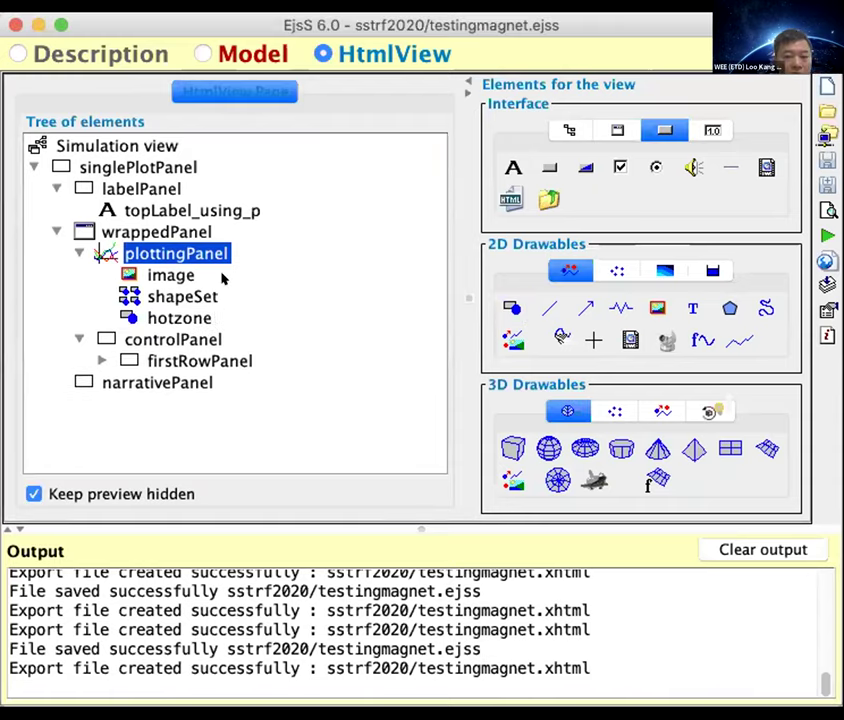
Open the hotzone's properties and set its X and Y to 0 and its SizeX and SizeY to 1
click(155, 317)
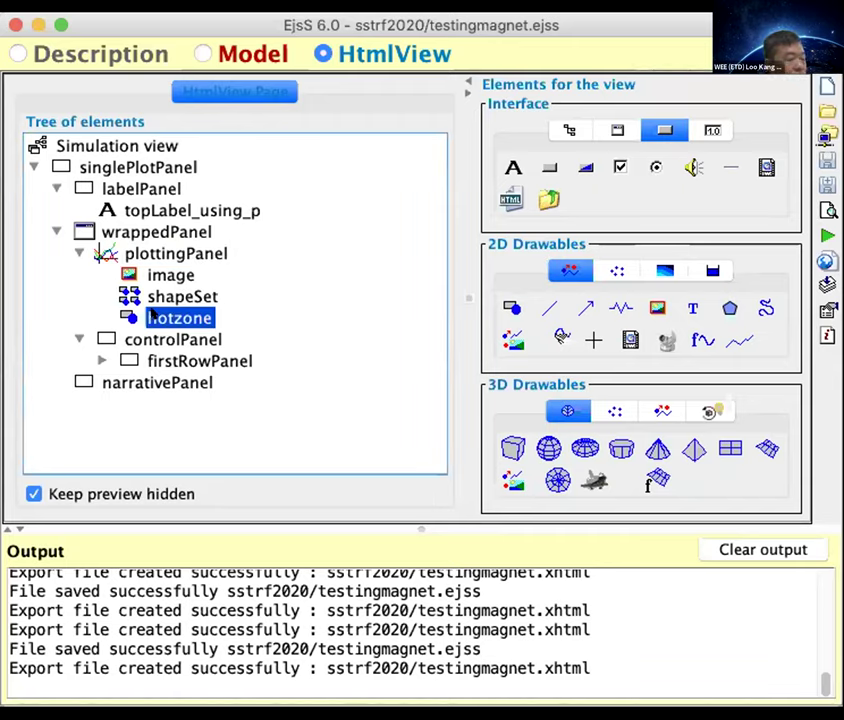
click(4, 376)
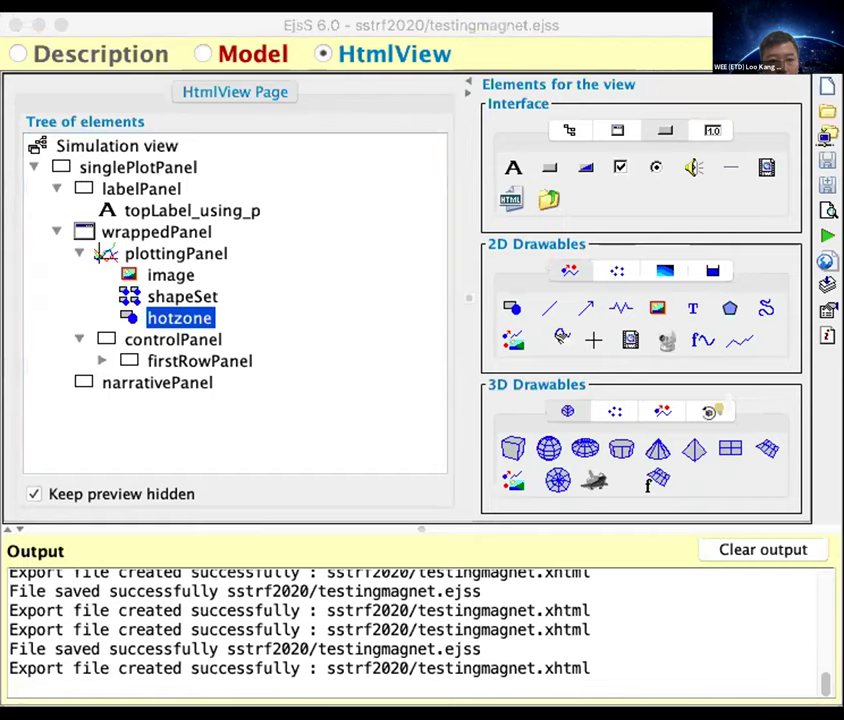
click(143, 211)
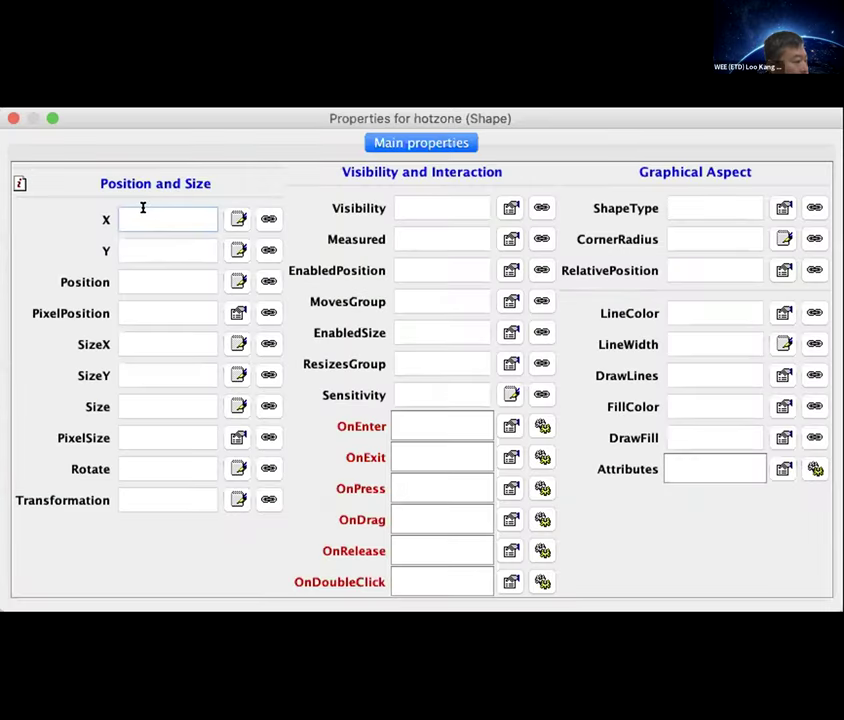
text(0)
key(Tab)
text(0)
key(Tab)
text(1)
key(Tab)
text(1)
click(146, 334)
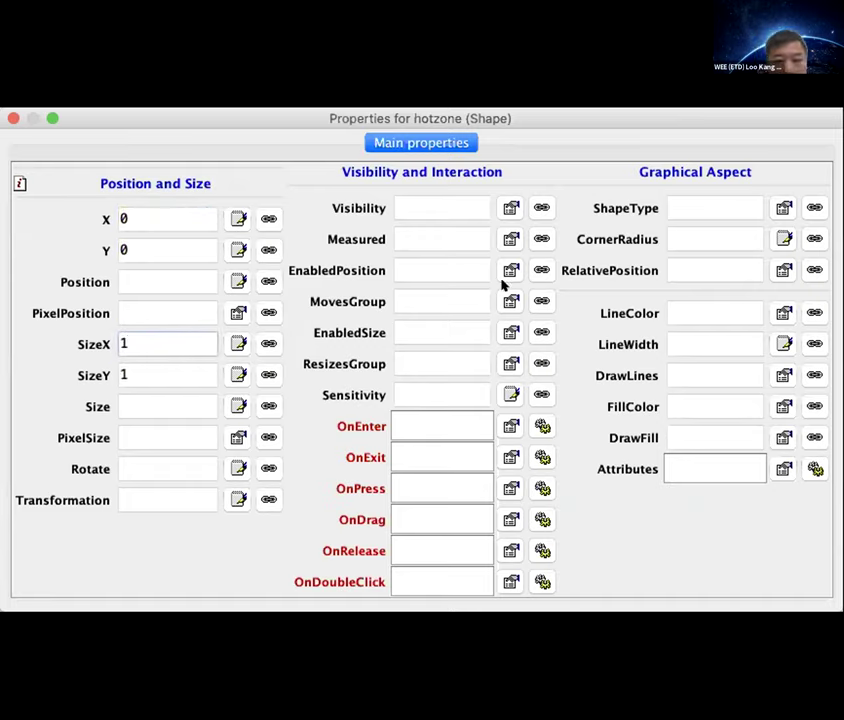
Set the hotzone's ShapeType to "RECTANGLE"
click(705, 207)
click(783, 207)
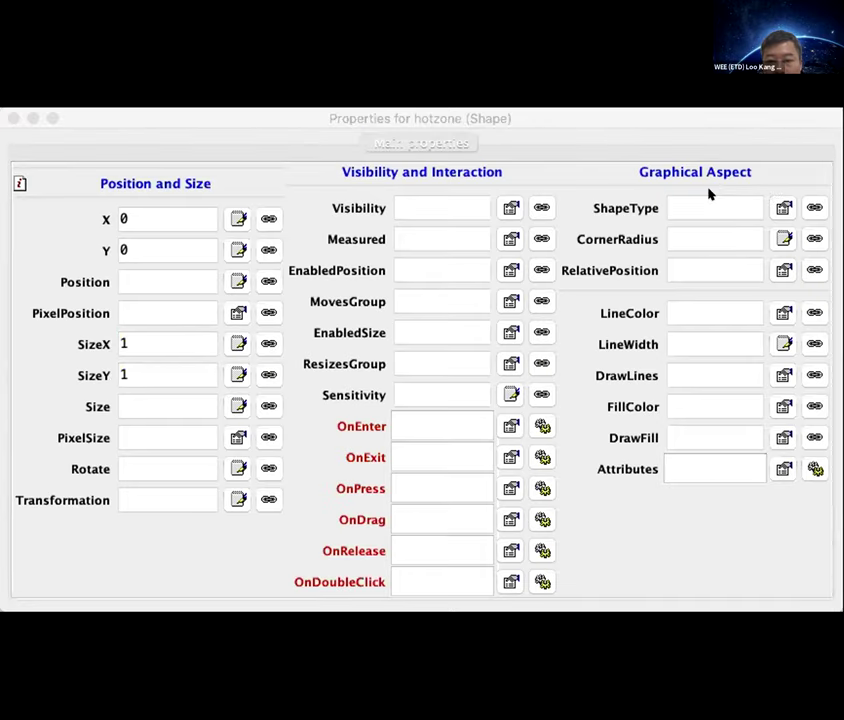
click(721, 196)
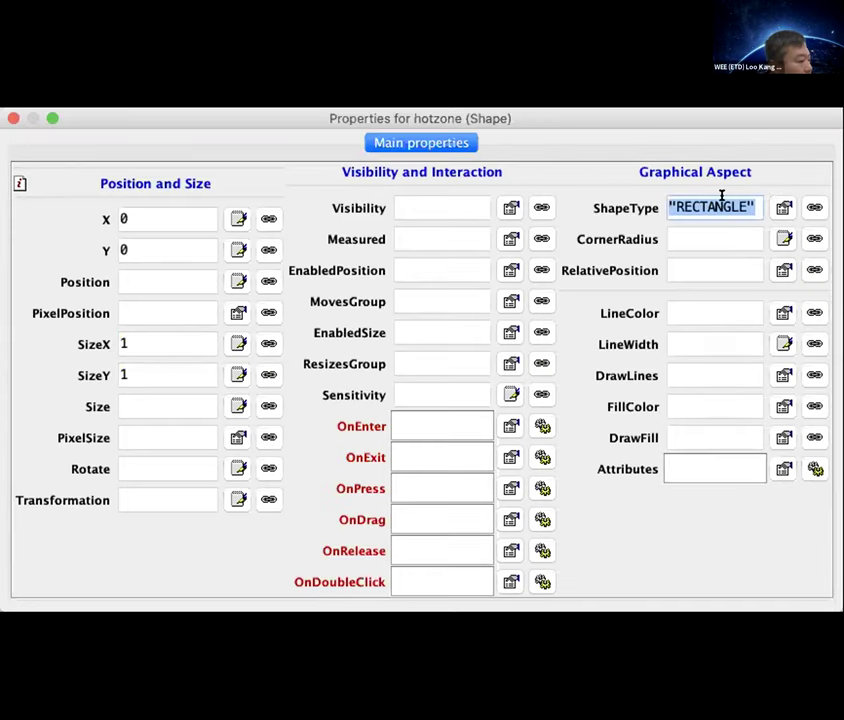
click(689, 437)
click(688, 458)
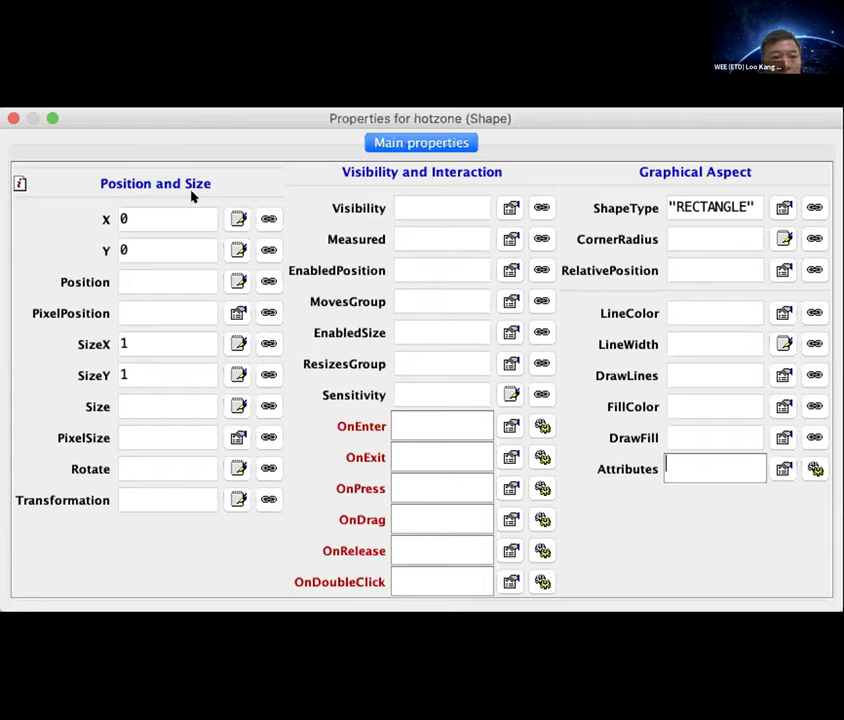
Switch to the browser, search the web for the simulation author's GitHub profile and open its codesforejss repository
key(super+Tab)
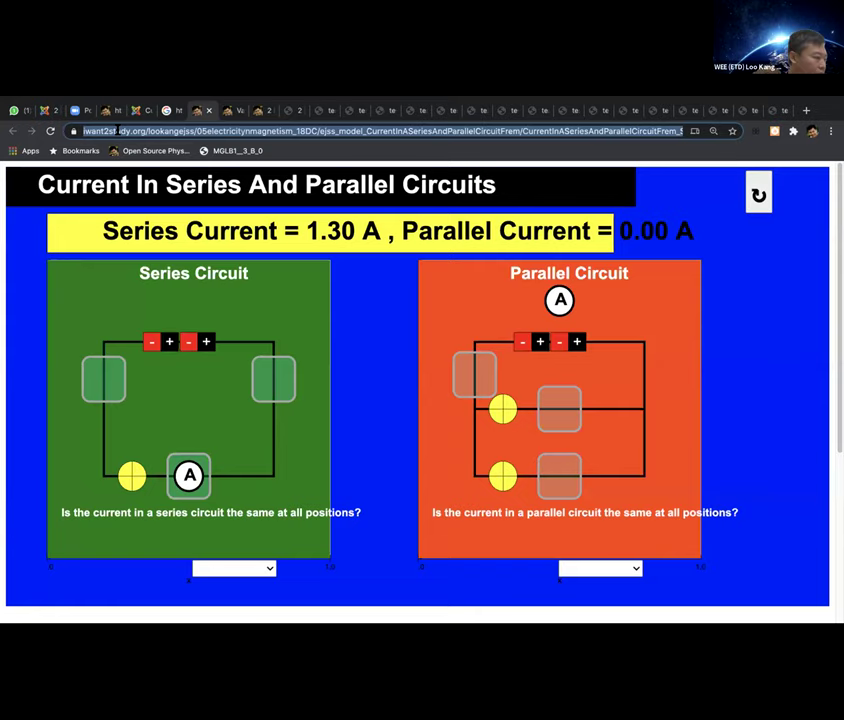
text(loo)
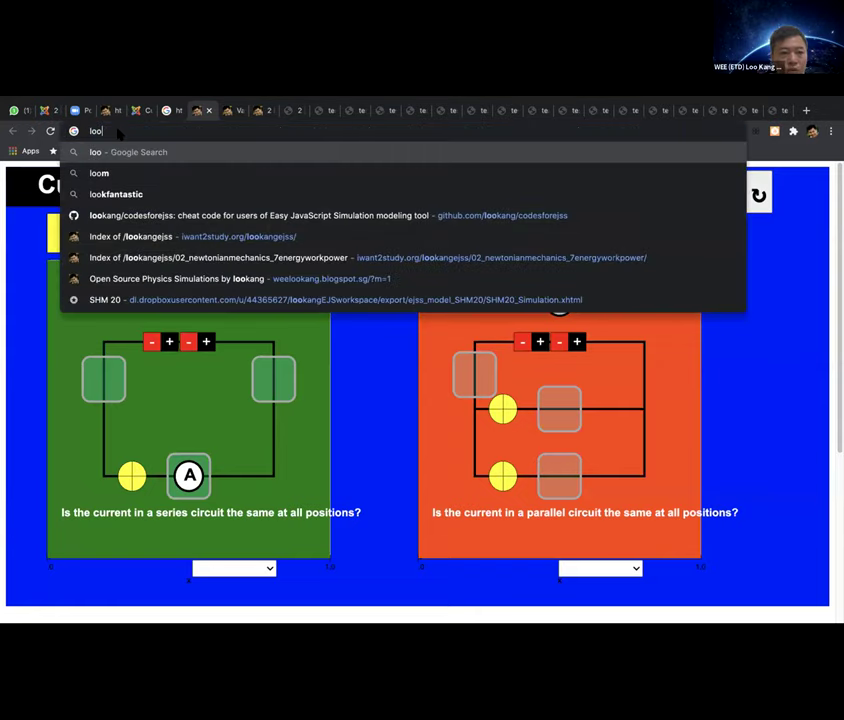
text(kang github)
key(Return)
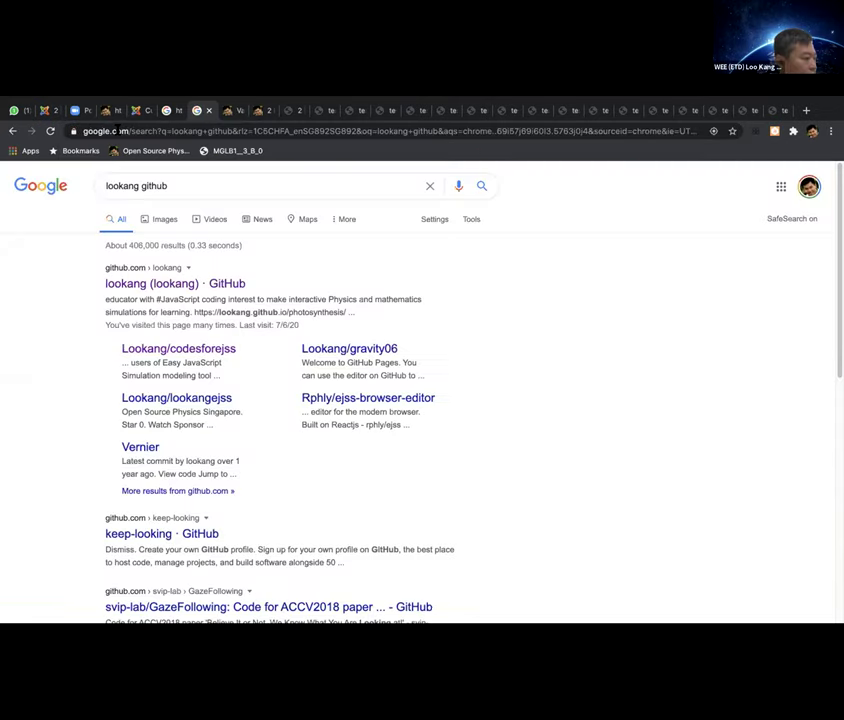
click(156, 285)
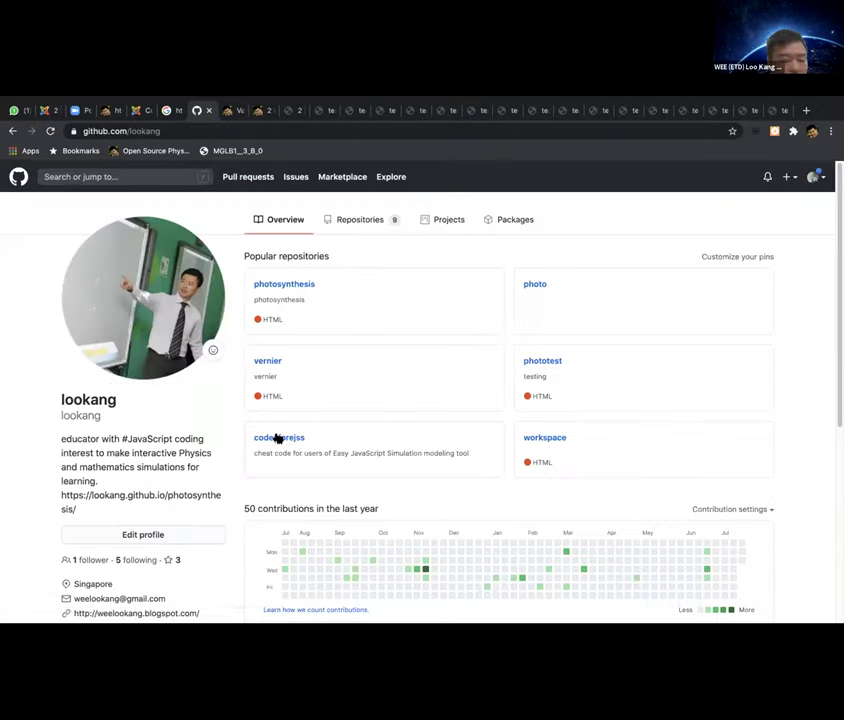
click(258, 438)
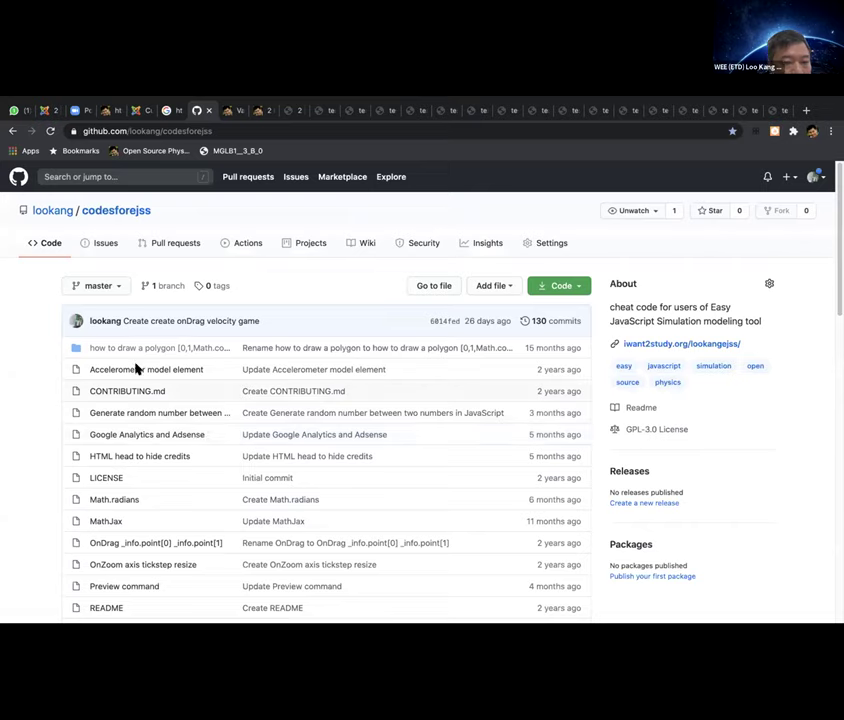
Find "att" on the codesforejss page and open the stroke-dasharray attribute file
scroll(210, 464, down, 1)
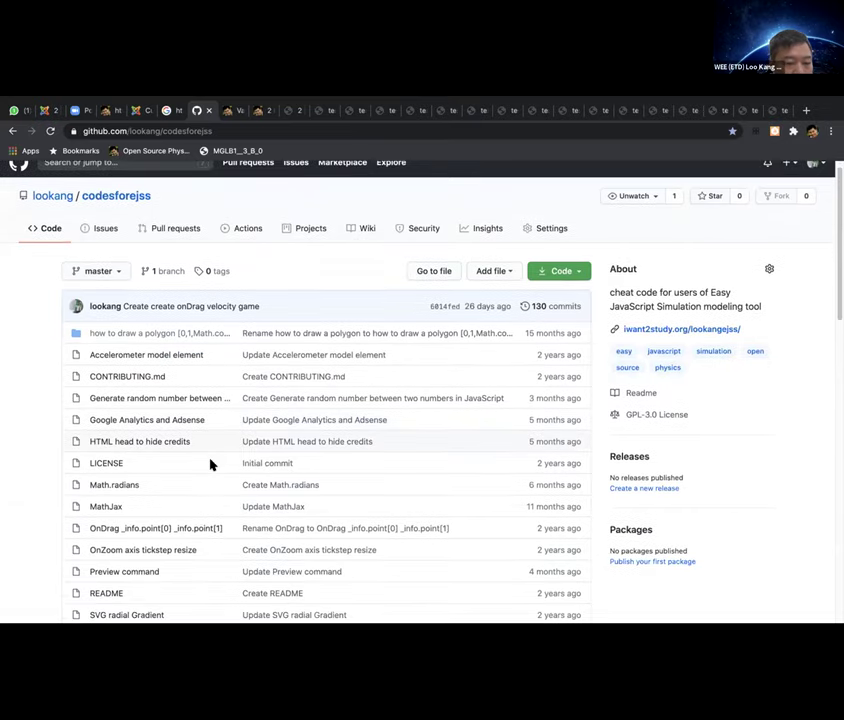
scroll(210, 464, down, 1)
scroll(210, 464, down, 3)
scroll(210, 464, up, 4)
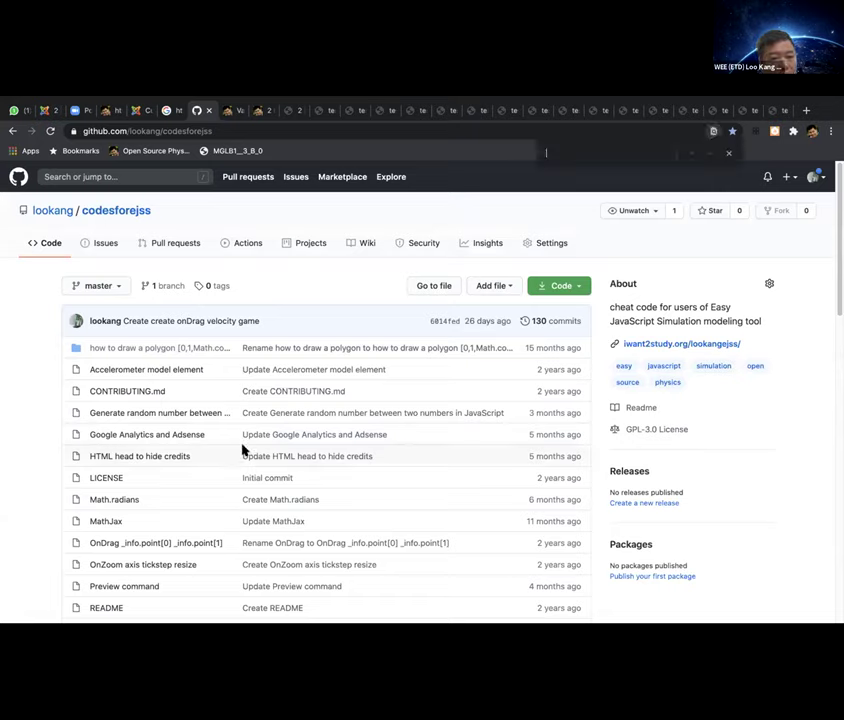
key(ctrl+f)
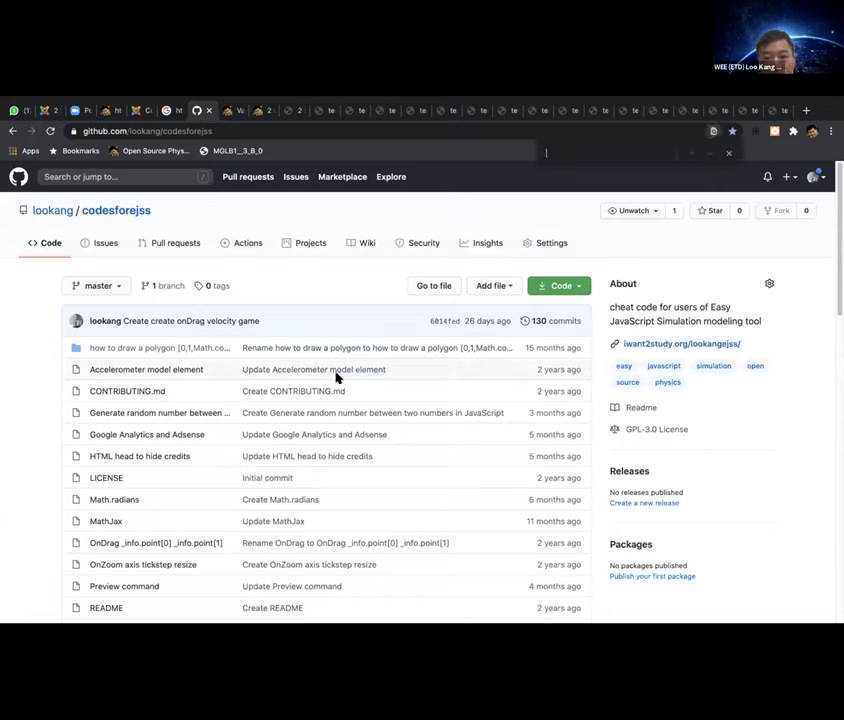
text(a)
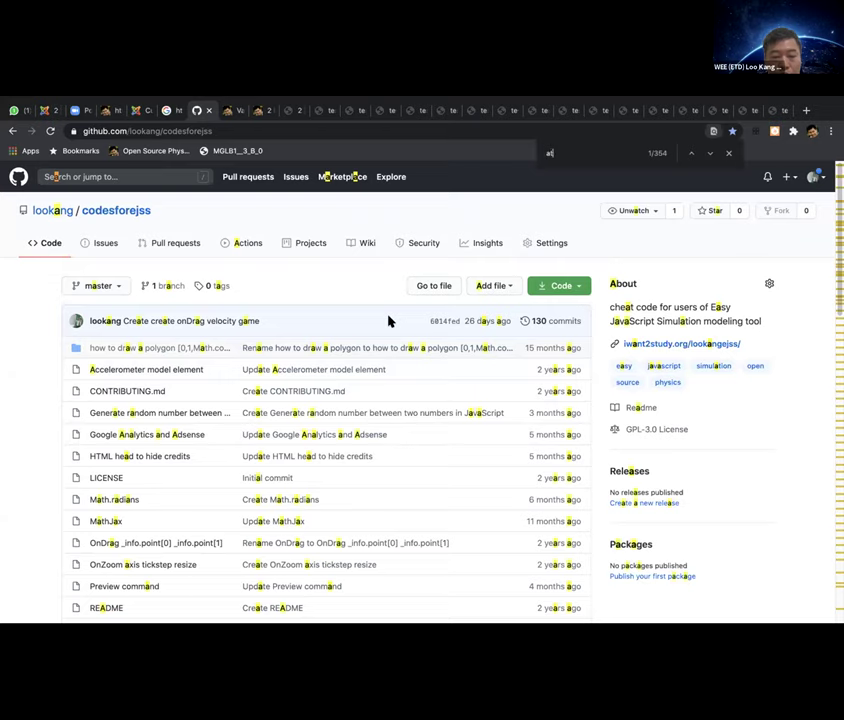
text(tt)
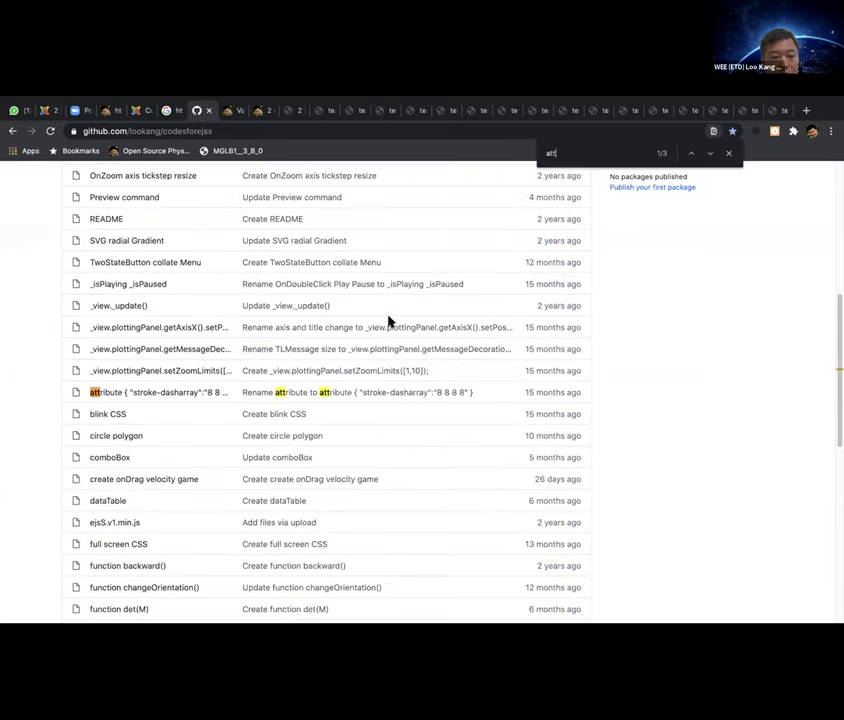
click(158, 392)
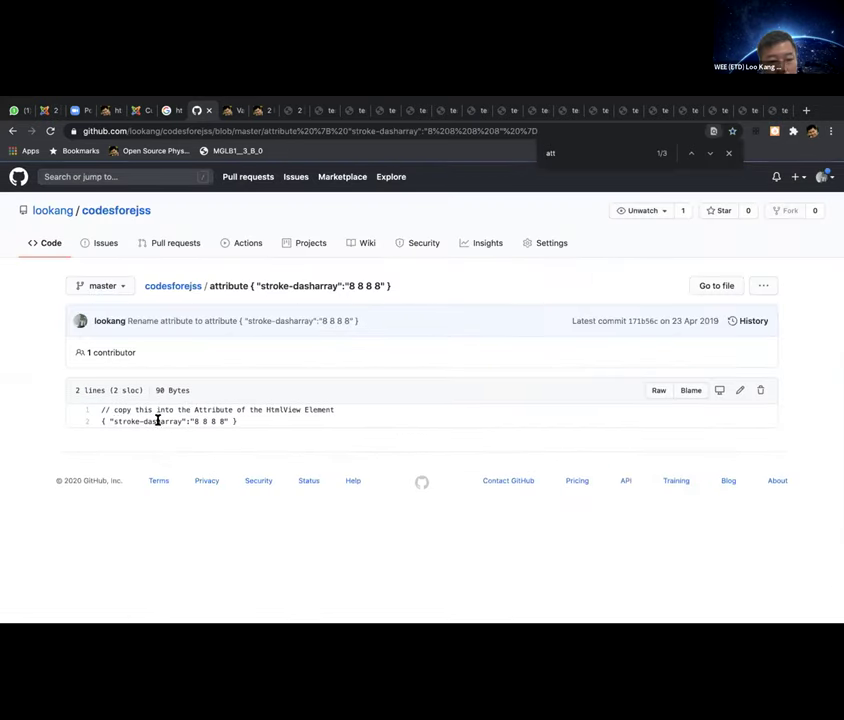
Copy the { "stroke-dasharray":"8 8 8 8" } line and send it to the SSTRF Design eTest onSLS+ and EJSS RA group discussion WhatsApp chats
drag(98, 420, 240, 422)
key(ctrl+c)
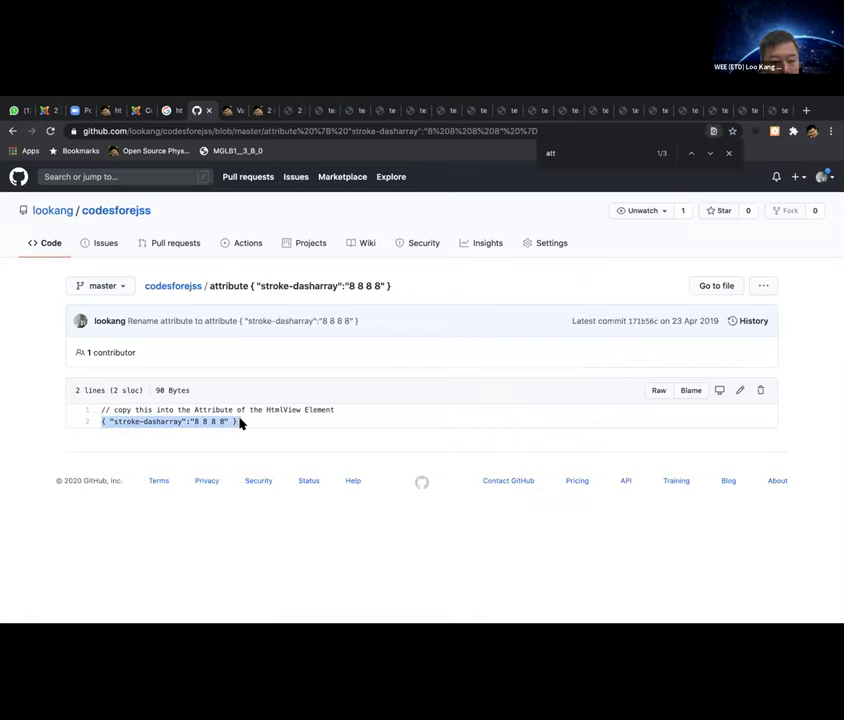
key(ctrl+1)
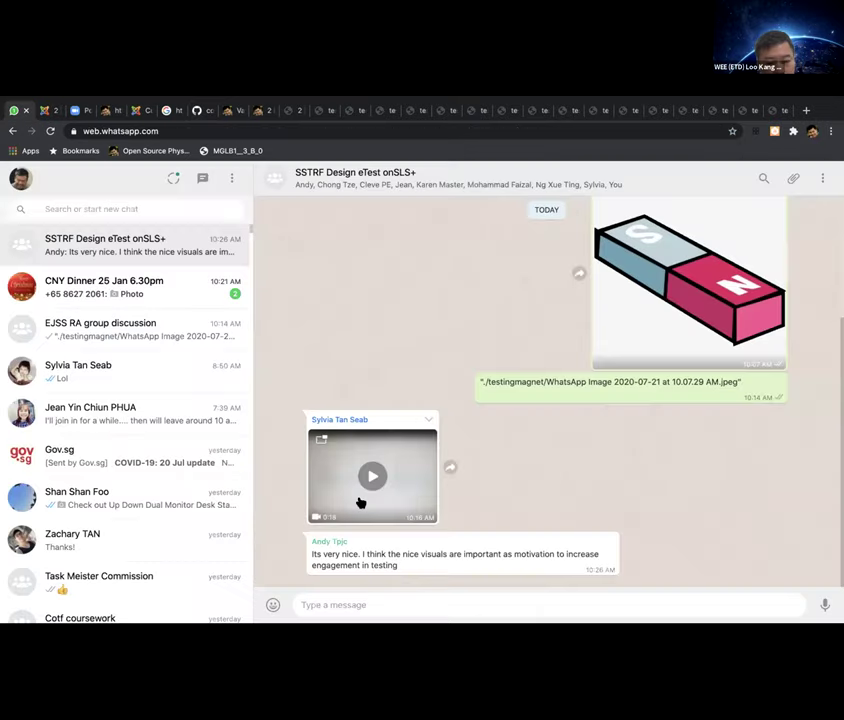
key(ctrl+v)
key(Return)
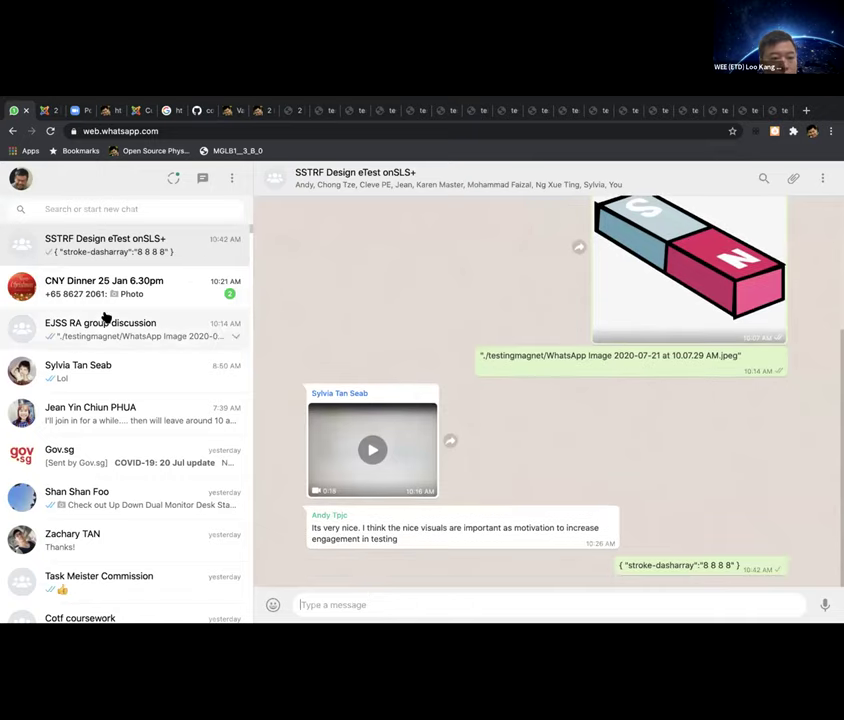
click(106, 320)
key(ctrl+v)
key(Return)
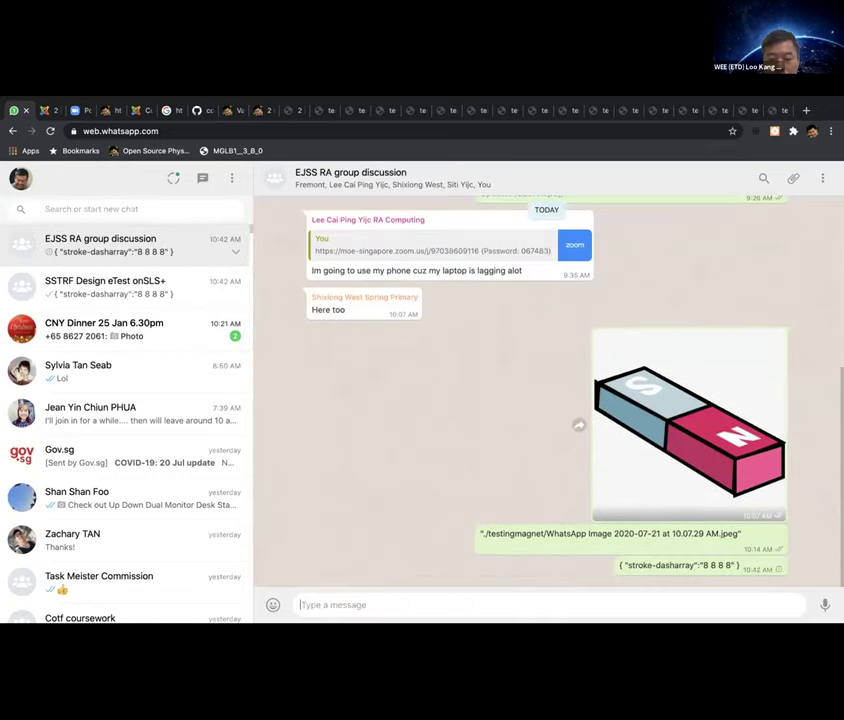
Copy the GitHub address of the stroke-dasharray file and send it to the EJSS RA group discussion and SSTRF Design eTest onSLS+ chats
click(192, 111)
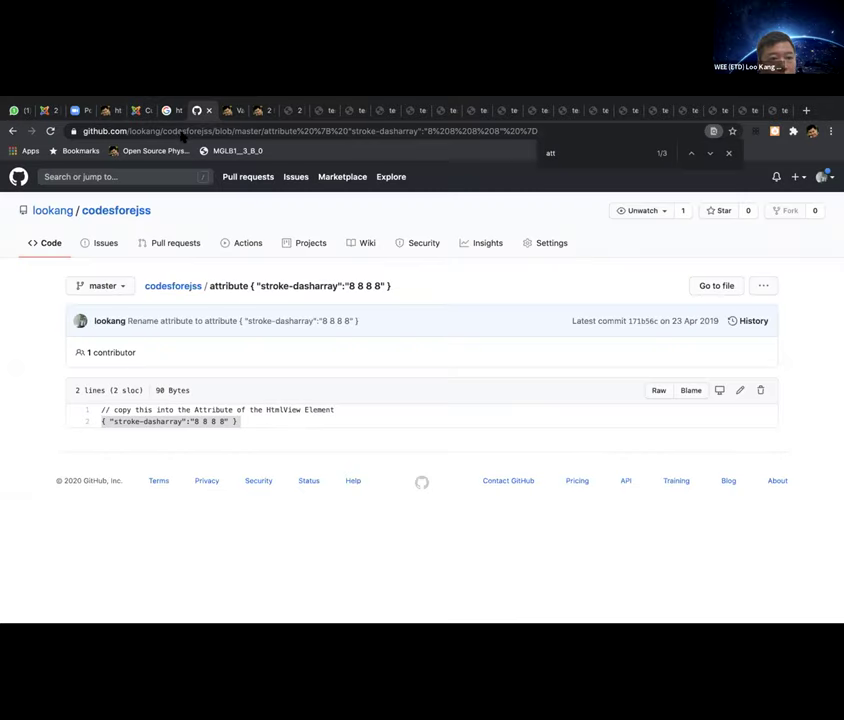
click(174, 128)
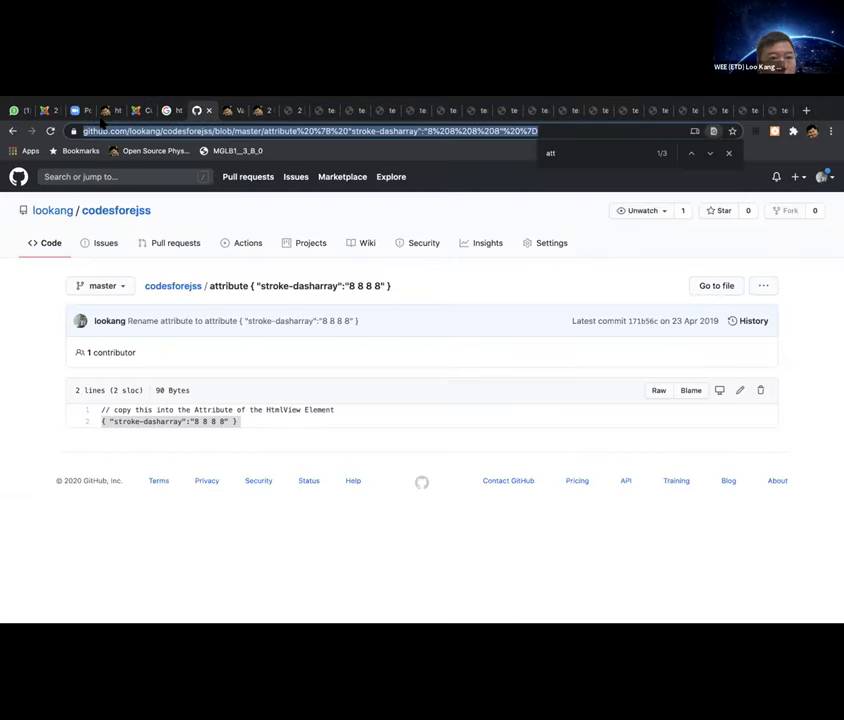
click(14, 110)
text(https://github.com/lookang/codesforejss/blob/master/attribute%20%7B%20%22stroke-dasharray%22:%228%208%208%208%22%20%7D)
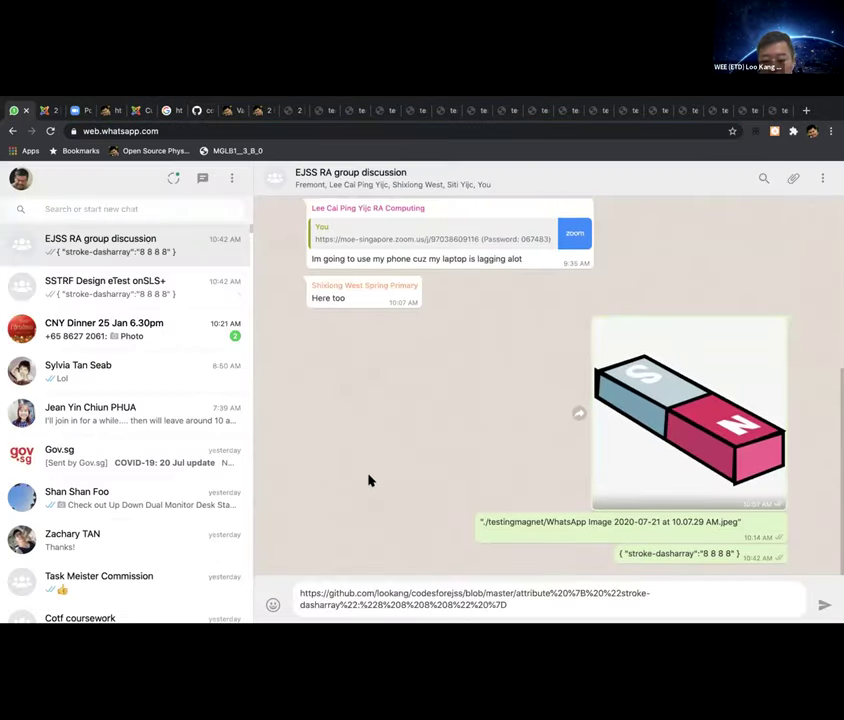
key(Return)
click(151, 295)
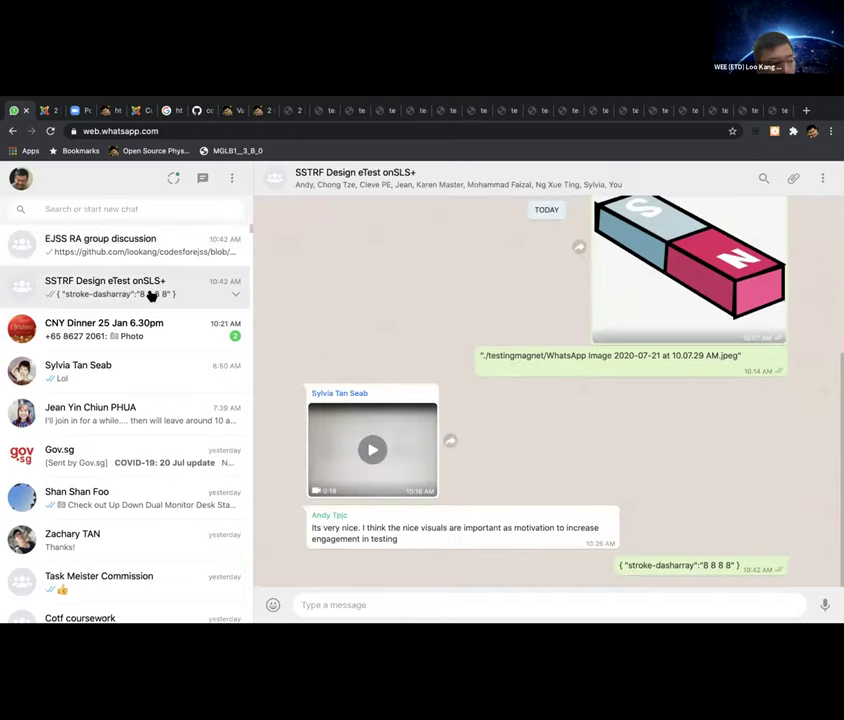
text(https://github.com/lookang/codesforejss/blob/master/attribute%20%7B%20%22stroke-dasharray%22:%228%208%208%208%22%20%7D)
key(Return)
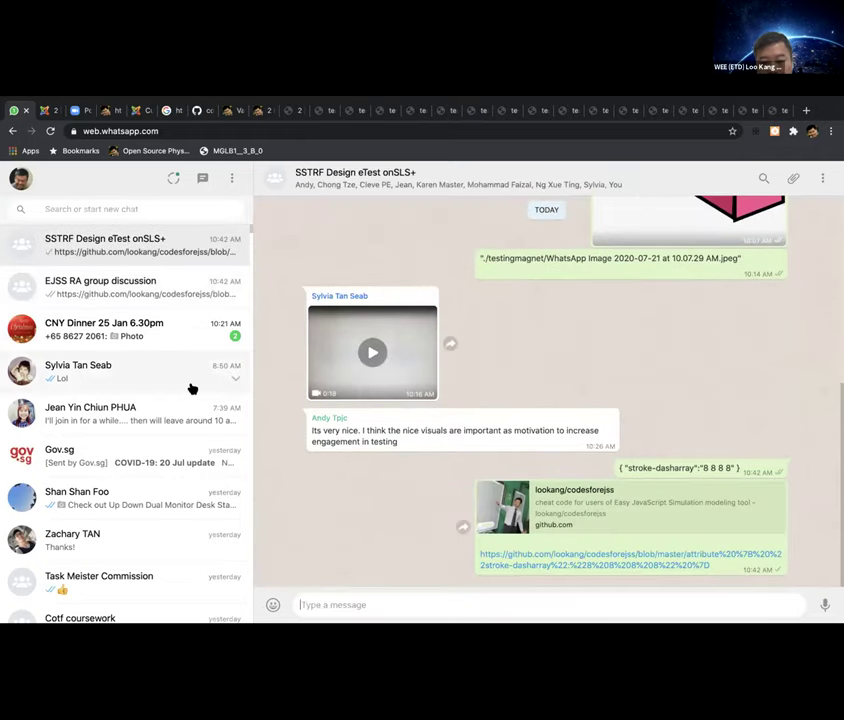
drag(616, 463, 738, 464)
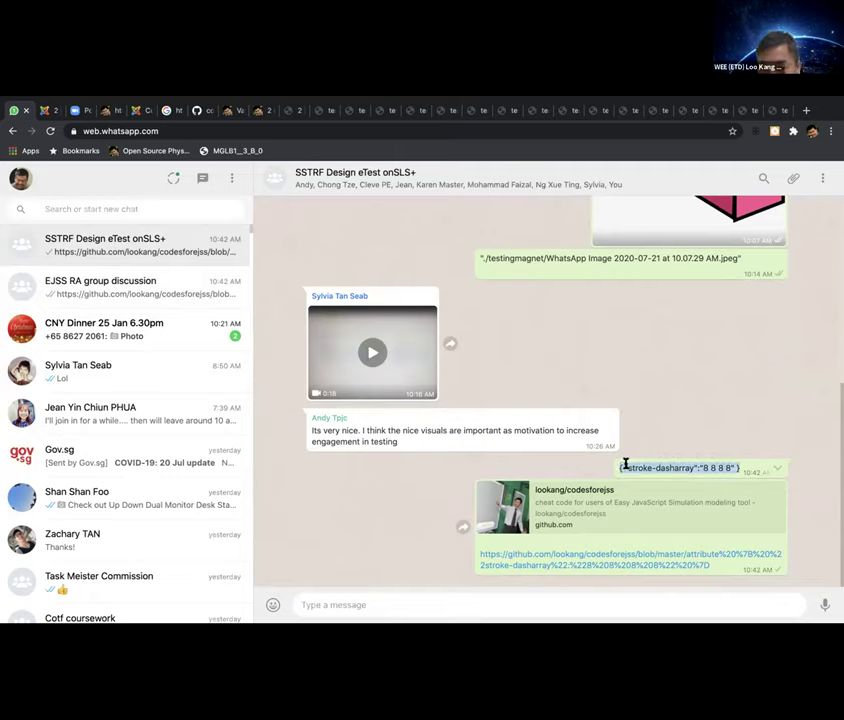
drag(624, 463, 616, 464)
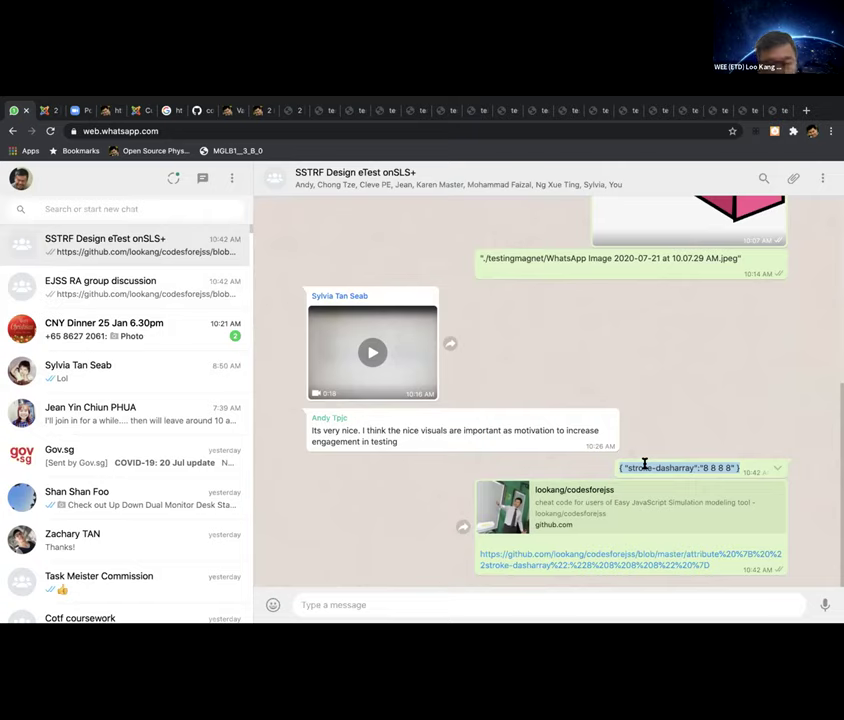
click(658, 463)
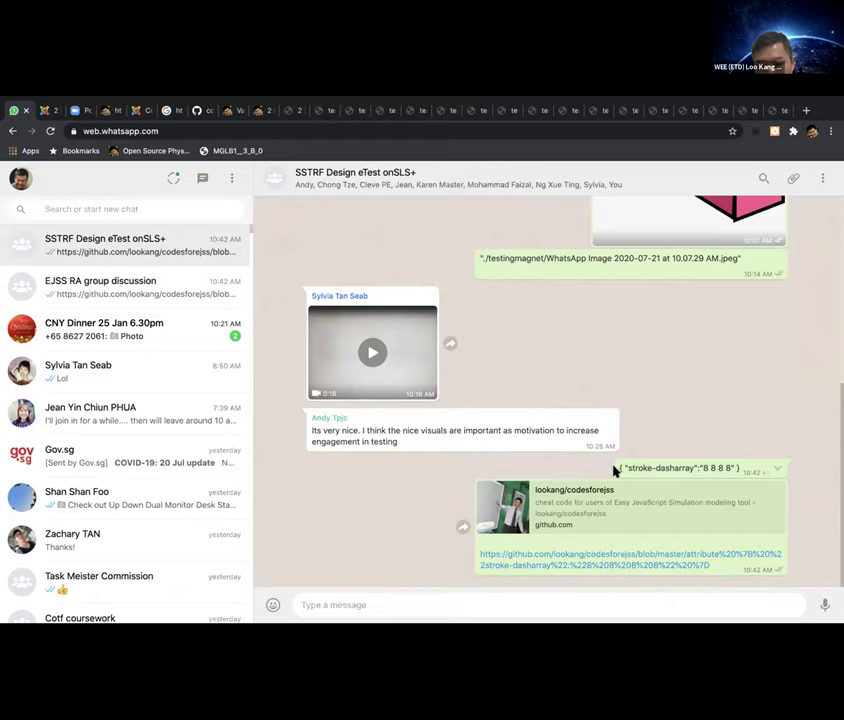
Copy the { "stroke-dasharray":"8 8 8 8" } message from the chat, switch to the EjsS hotzone properties and set LineWidth to 3
drag(616, 468, 741, 468)
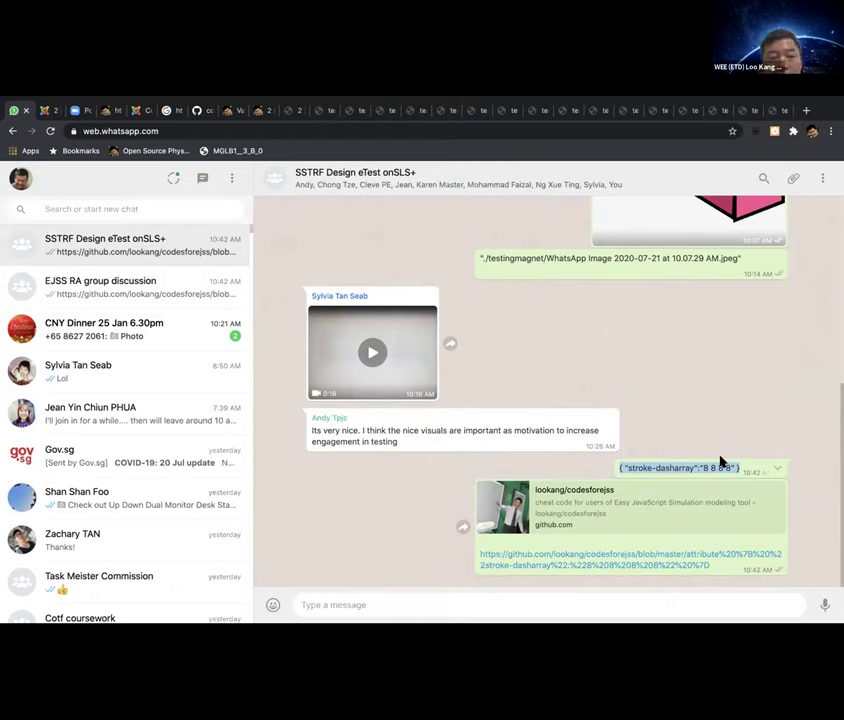
key(super+Tab)
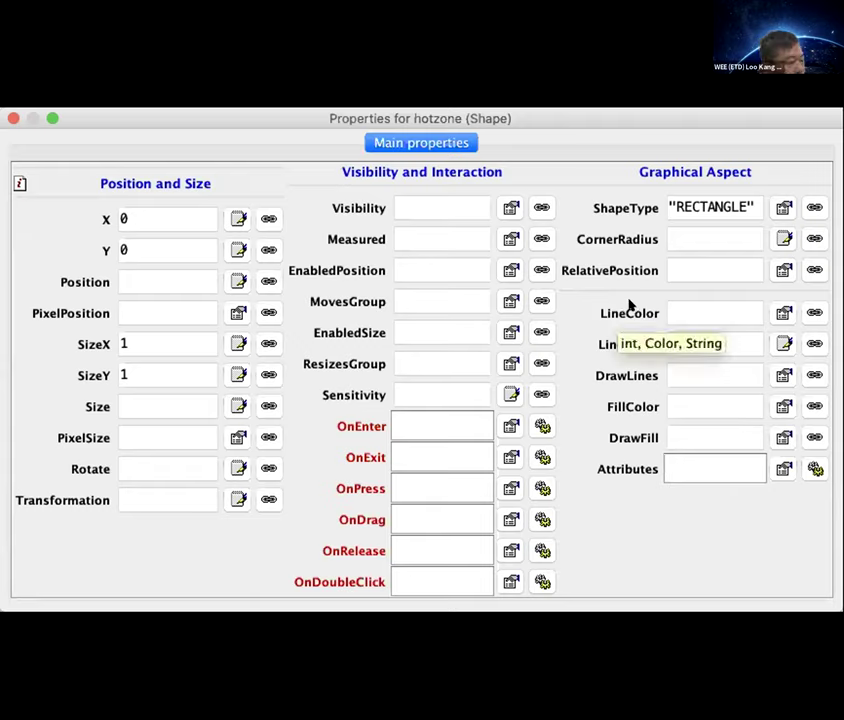
click(690, 303)
click(692, 333)
text(3)
key(Return)
drag(680, 336, 631, 332)
Paste { "stroke-dasharray":"8 8 8 8" } into the hotzone's Attributes property
click(673, 468)
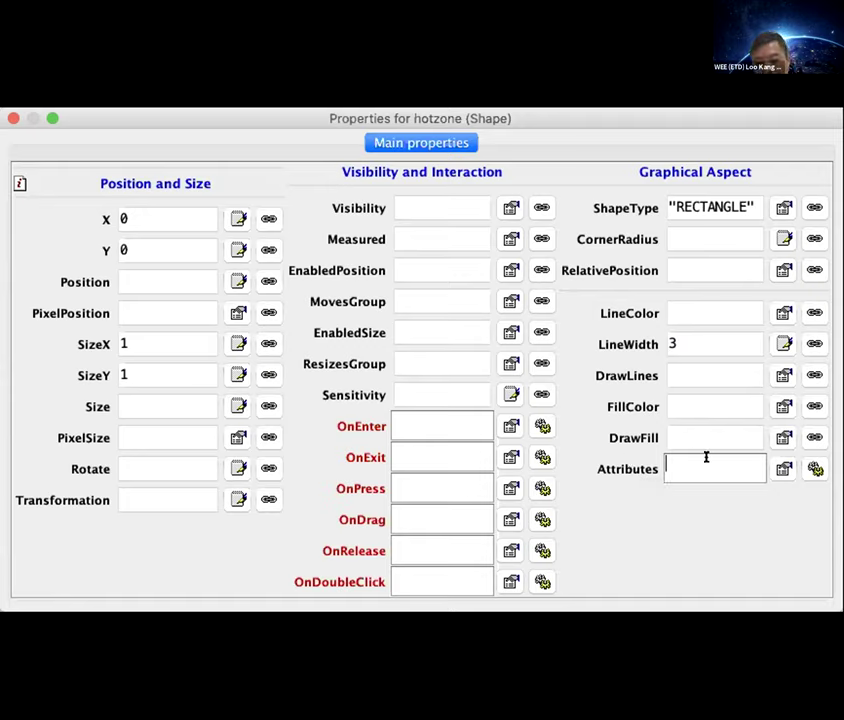
key(super+v)
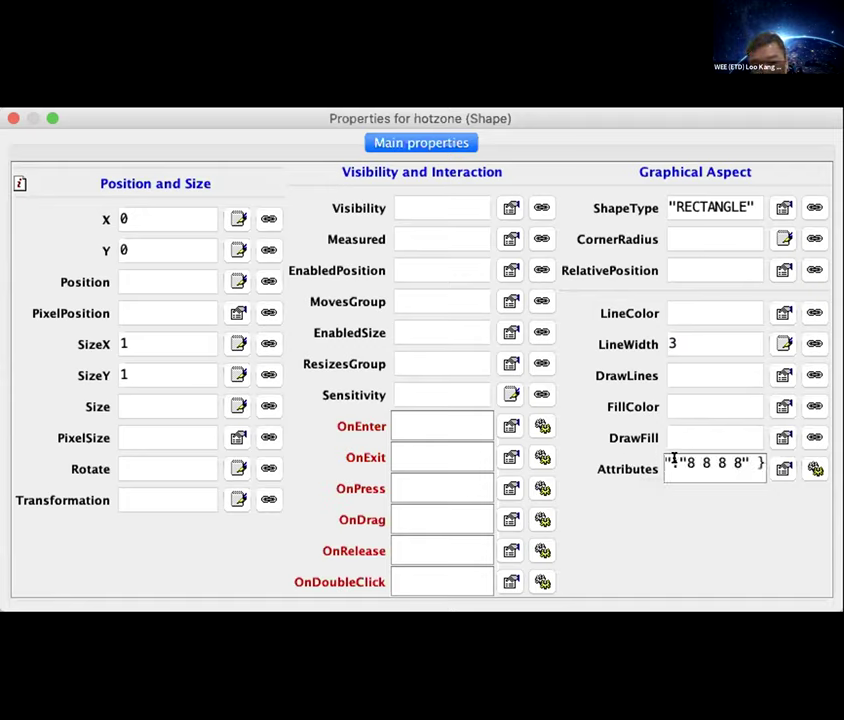
key(super+a)
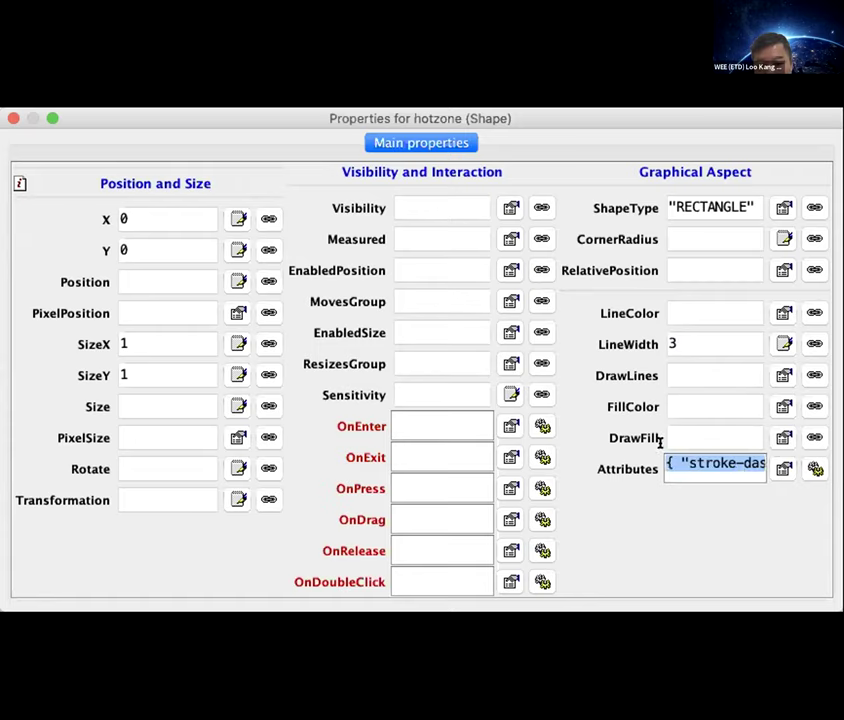
key(Left)
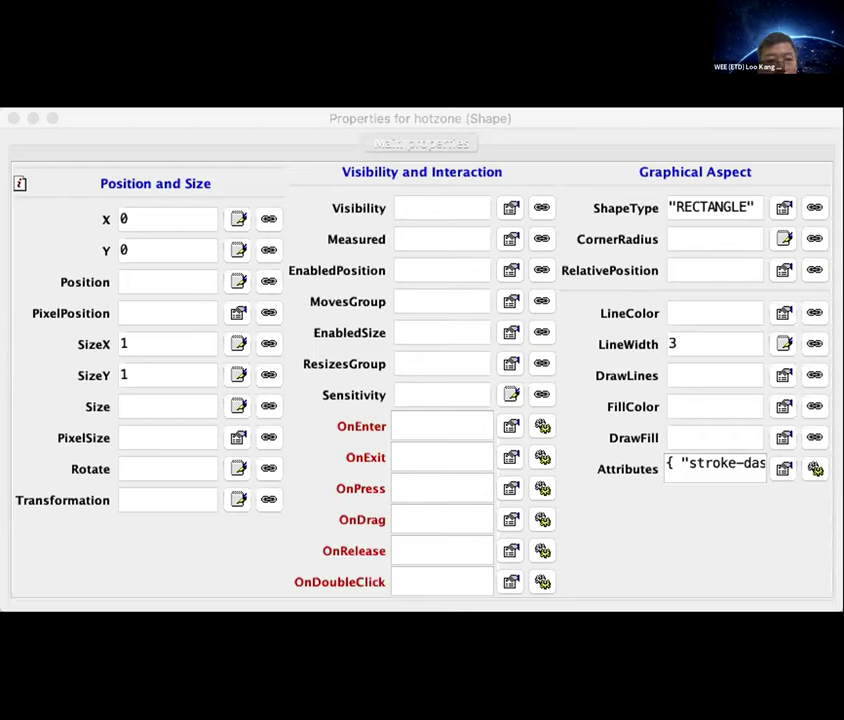
Open the properties of the shapeSet element and replace its X values with the variable x
key(super+Tab)
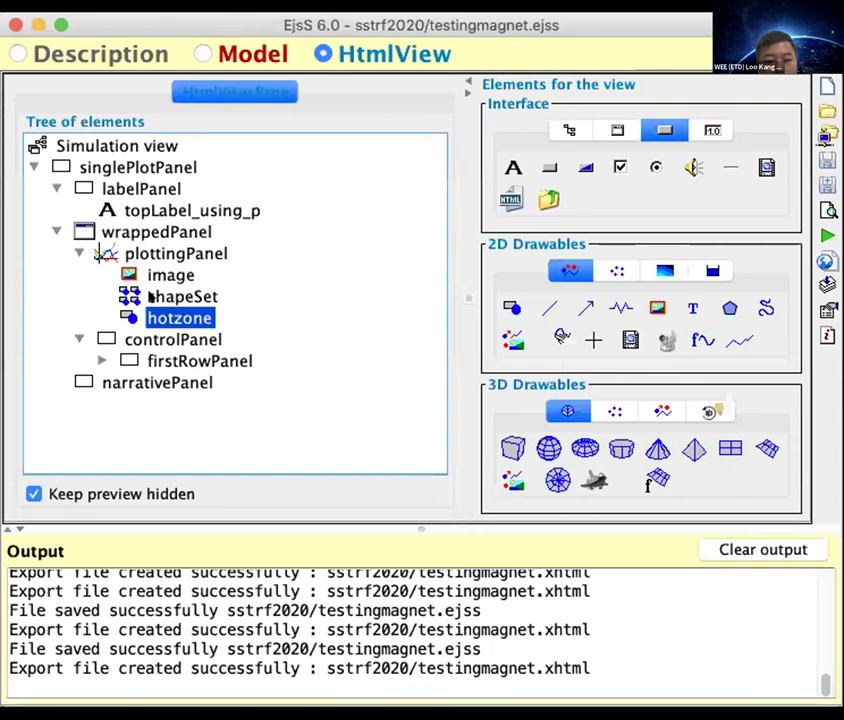
key(super+Tab)
click(153, 292)
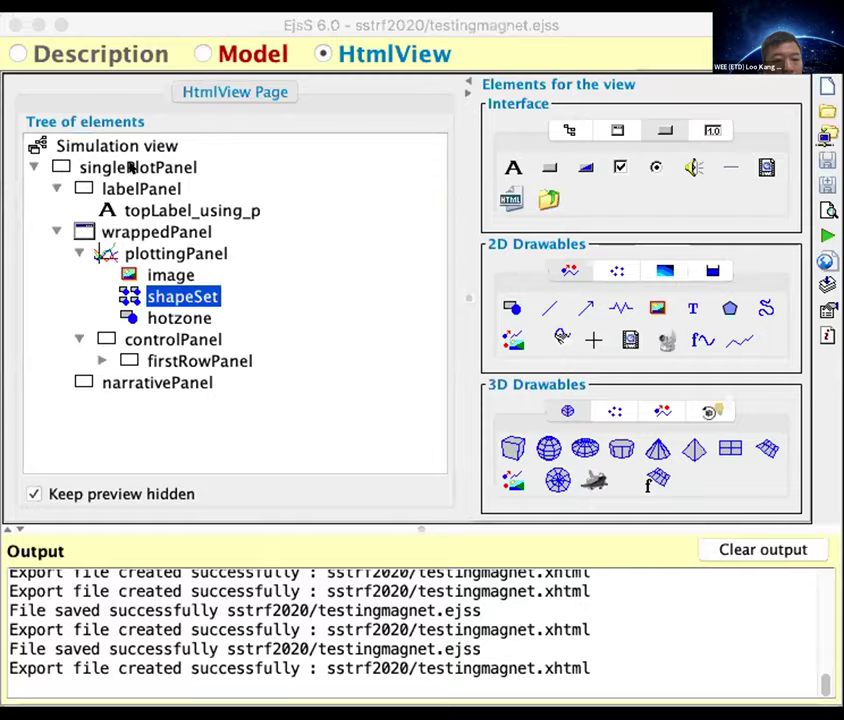
click(165, 235)
click(150, 191)
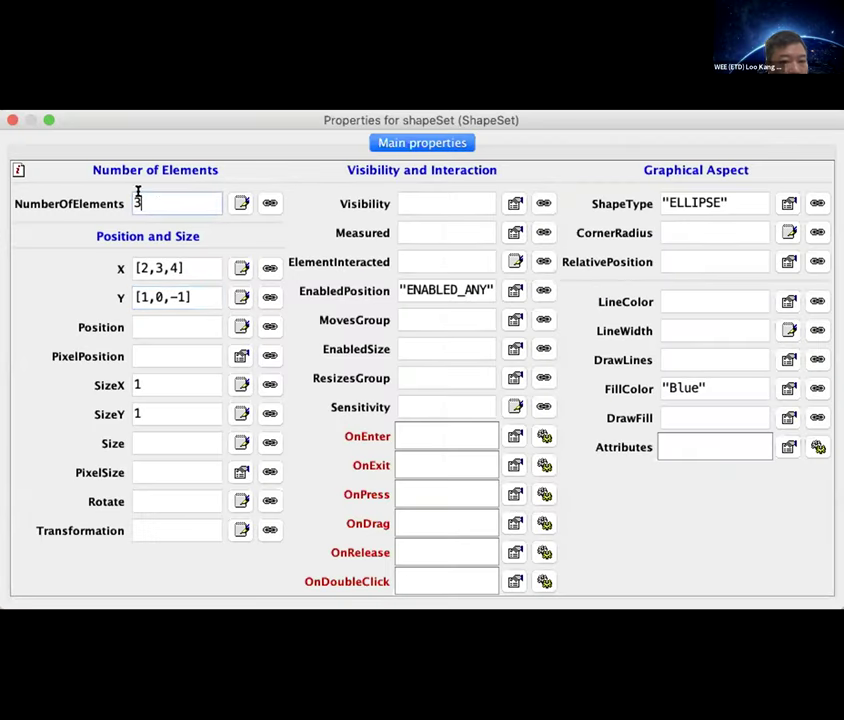
click(137, 265)
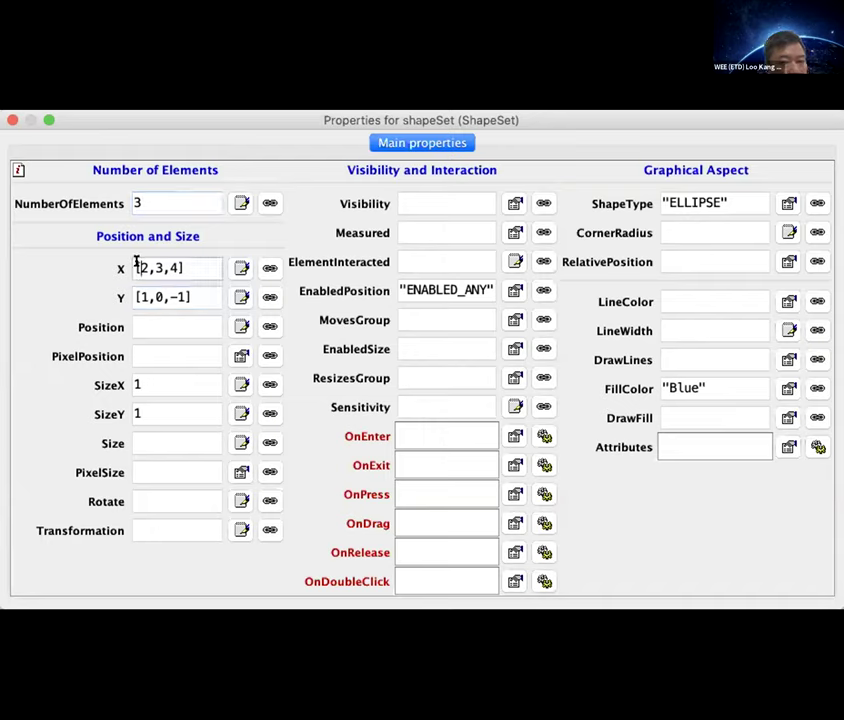
double_click(137, 263)
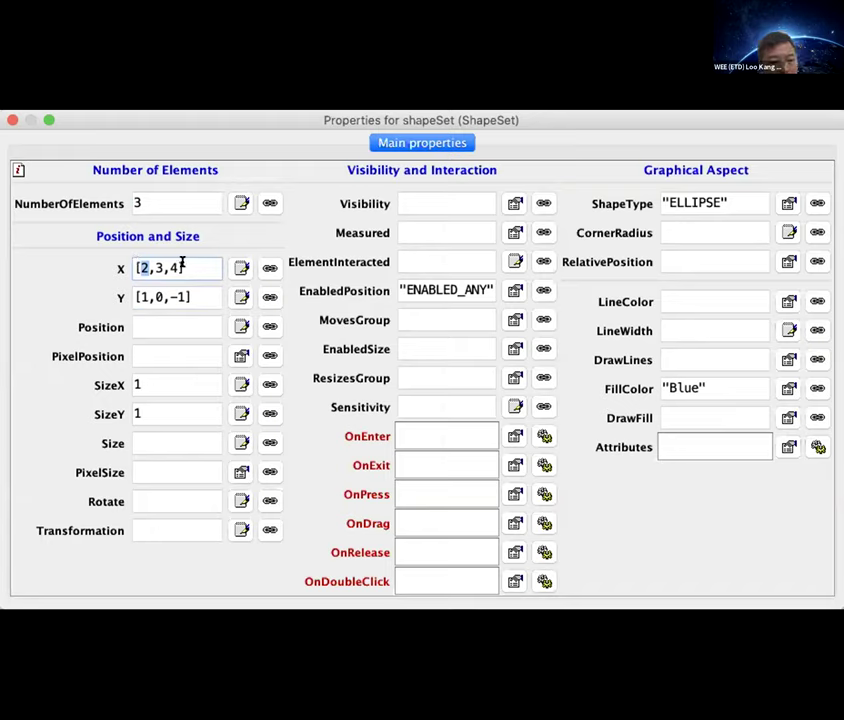
drag(181, 266, 75, 265)
text(x)
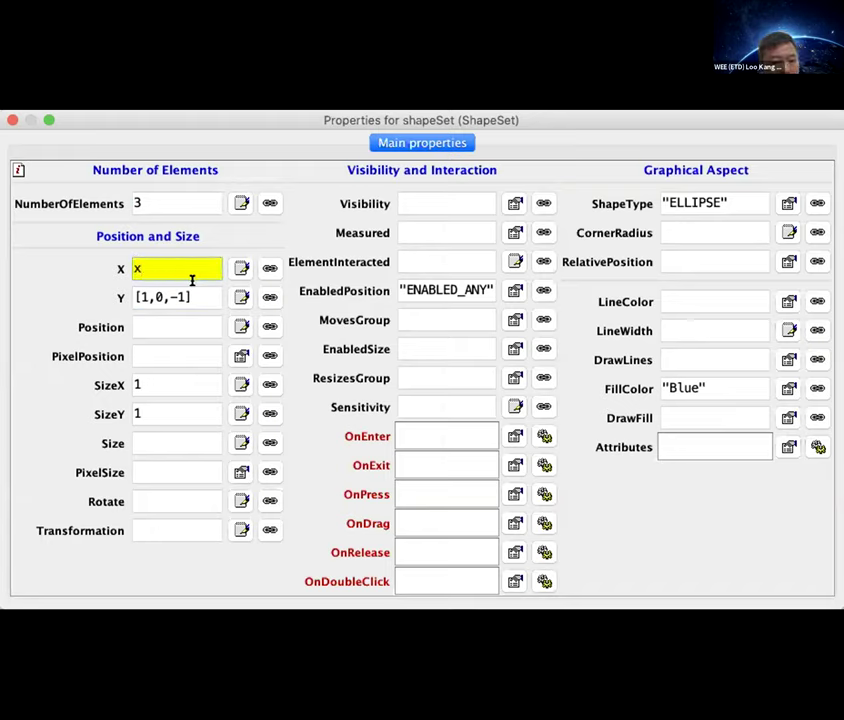
key(Tab)
drag(180, 265, 89, 251)
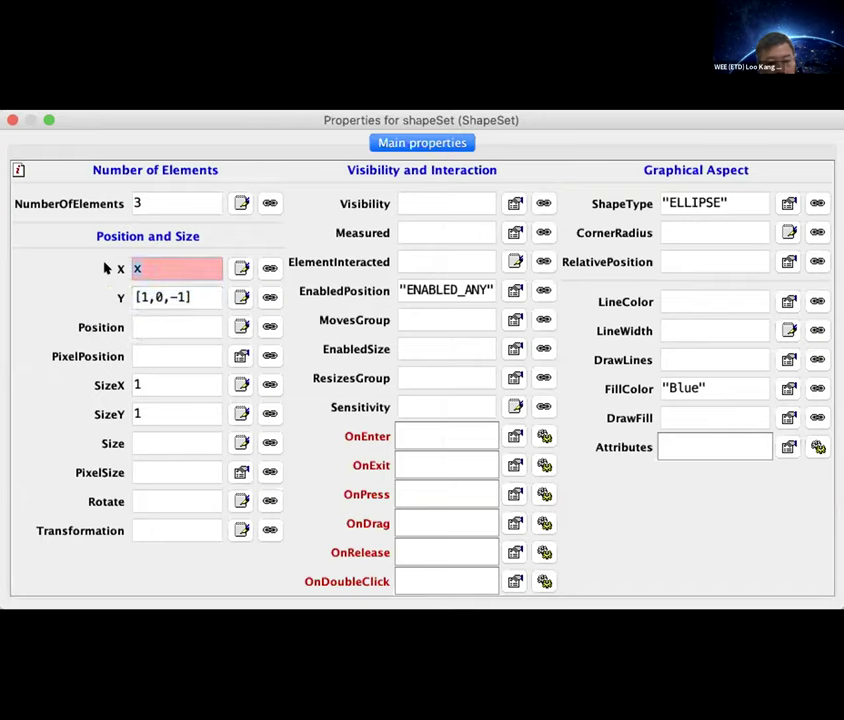
double_click(124, 266)
click(151, 266)
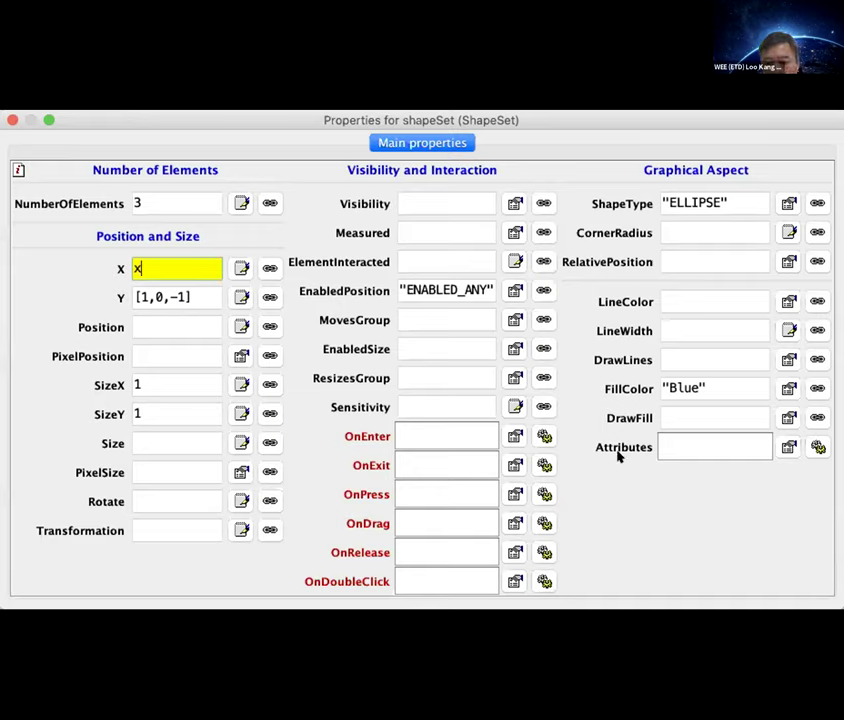
key(Return)
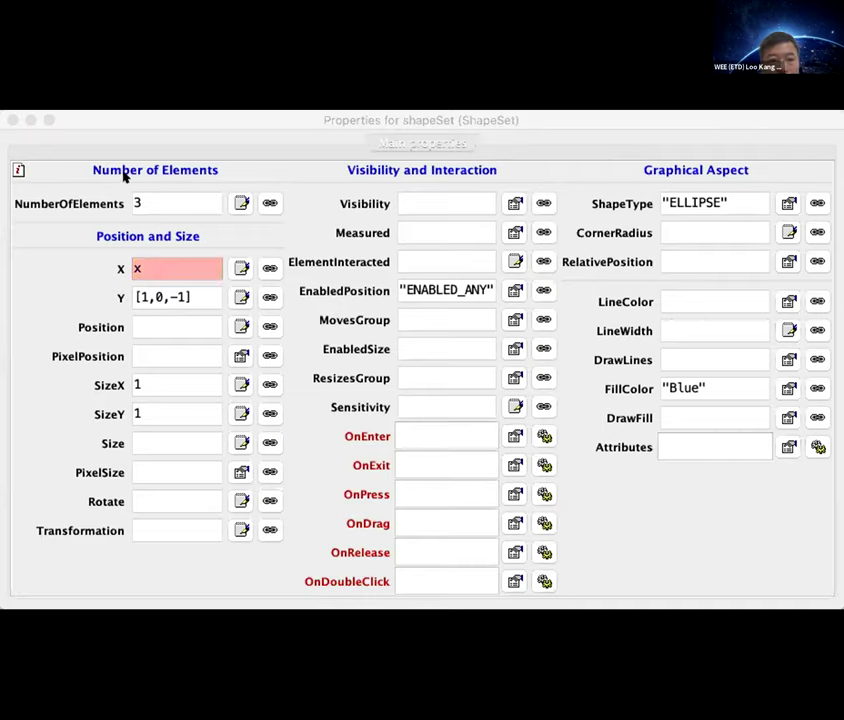
click(8, 118)
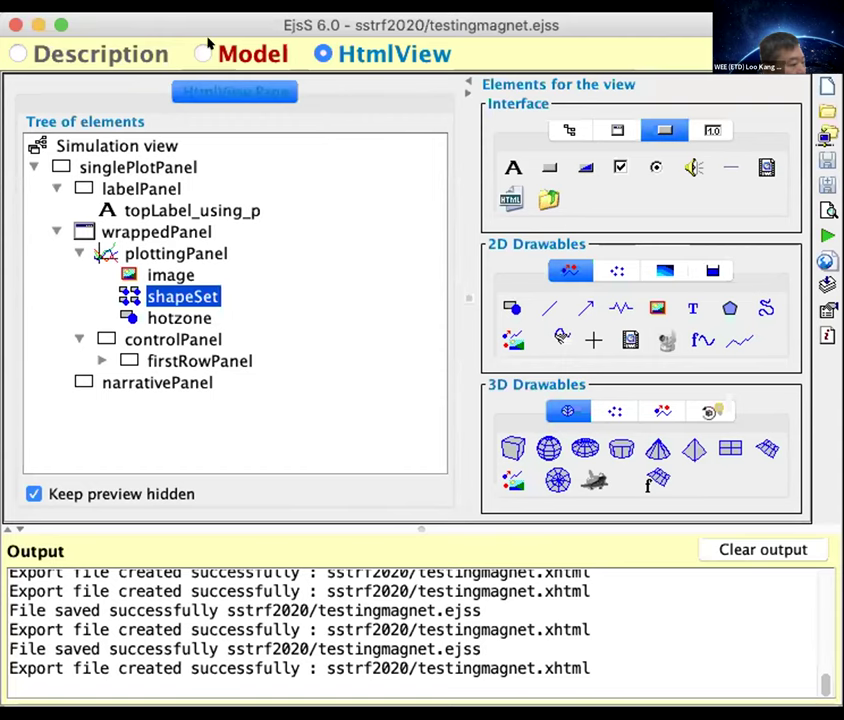
Create a page of variables in the model and add the variable x with initial value [2,2,2]
click(204, 53)
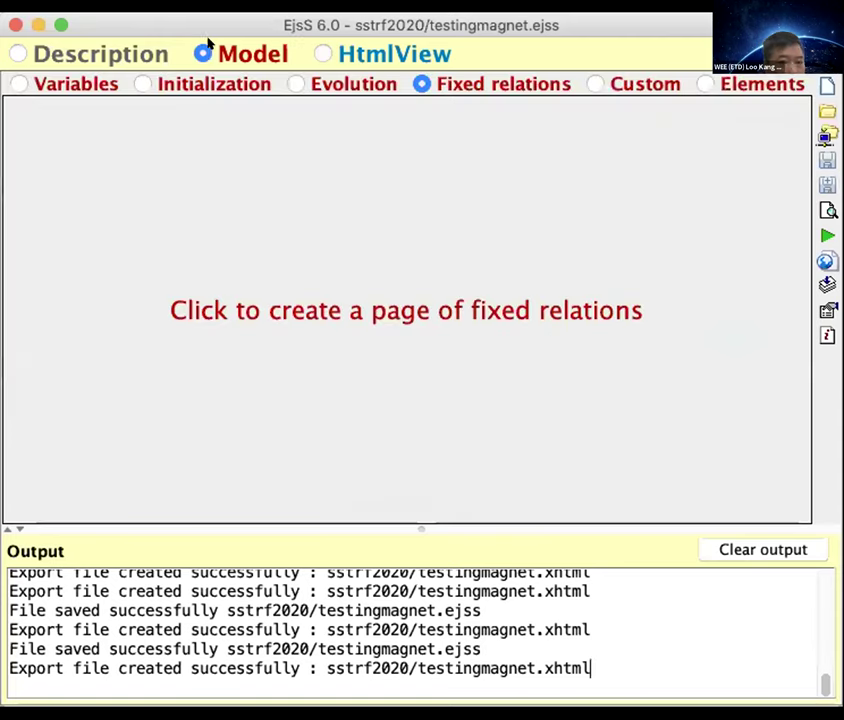
click(62, 83)
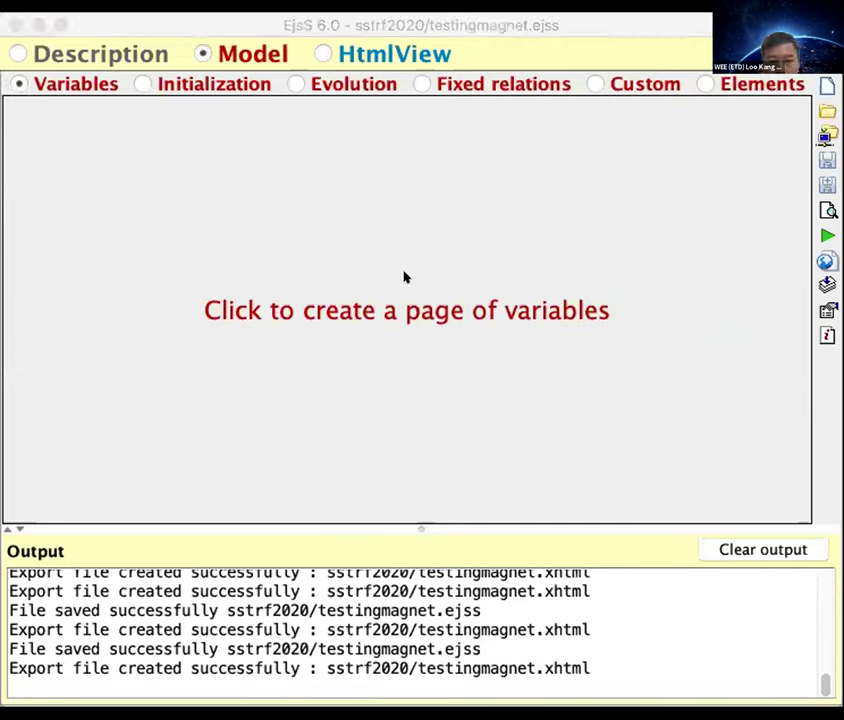
click(533, 365)
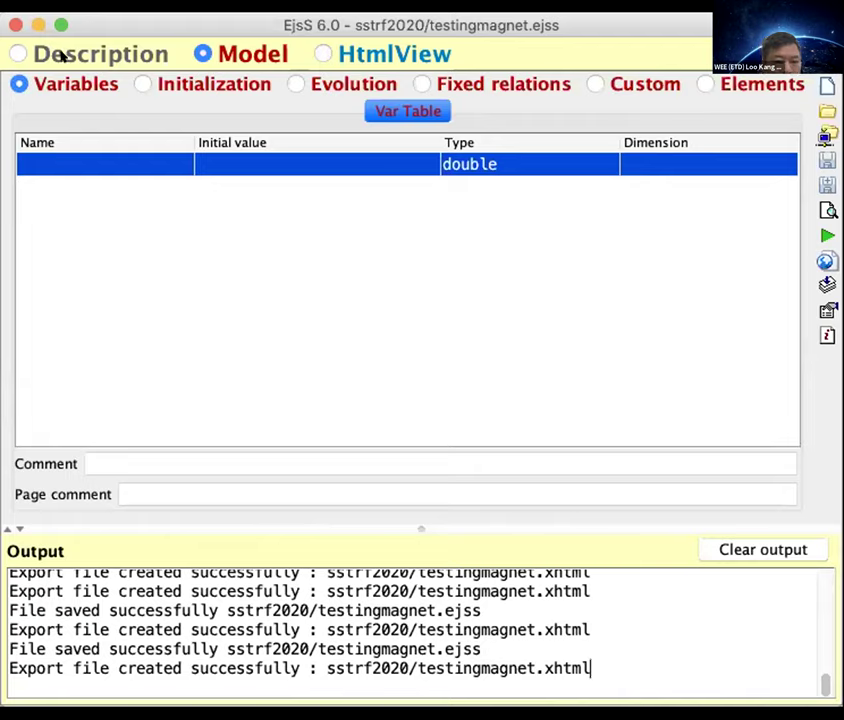
double_click(62, 164)
text(x)
key(Return)
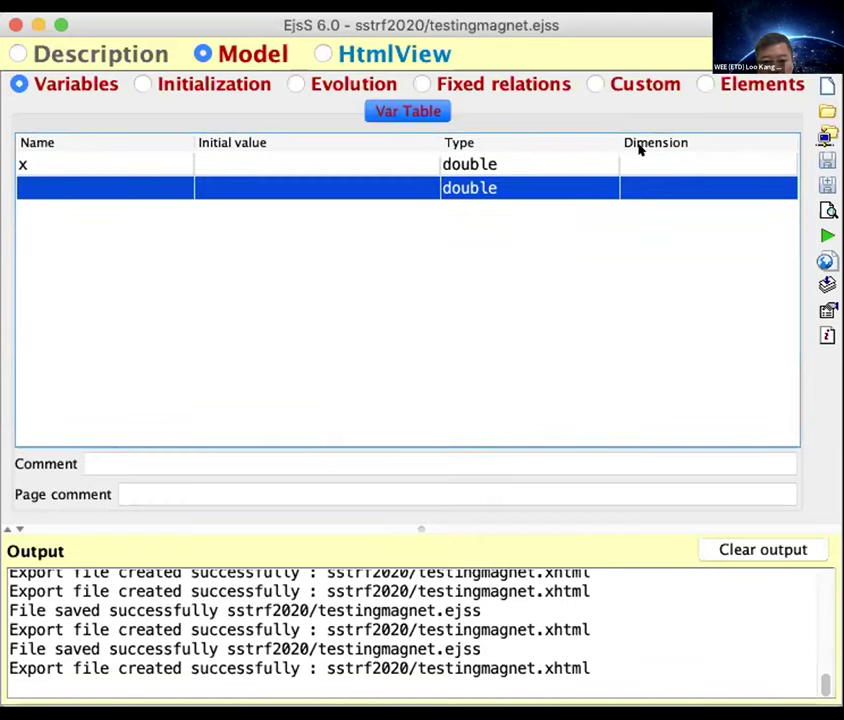
click(275, 162)
text([2,2,2])
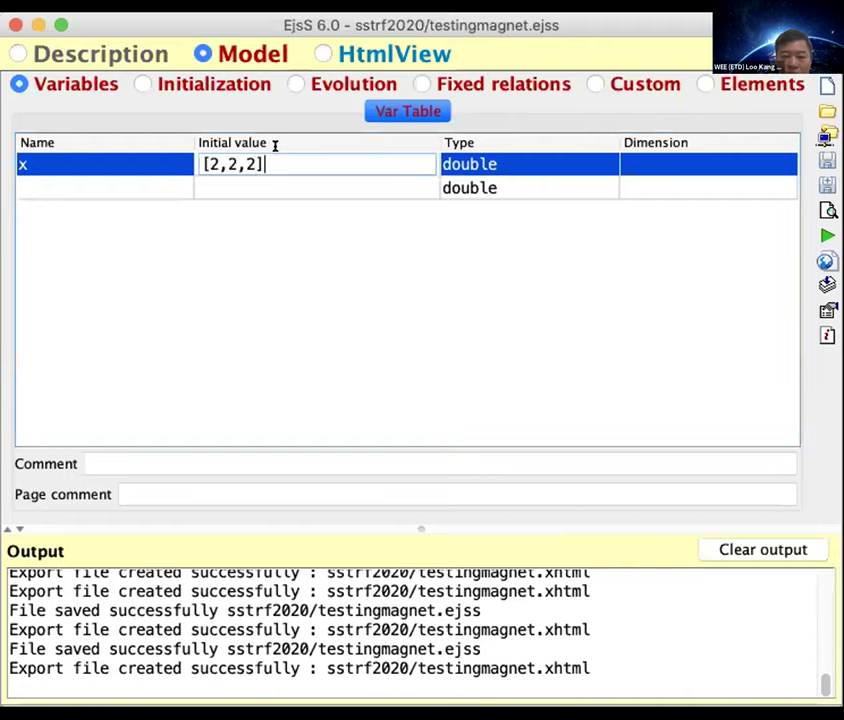
key(Return)
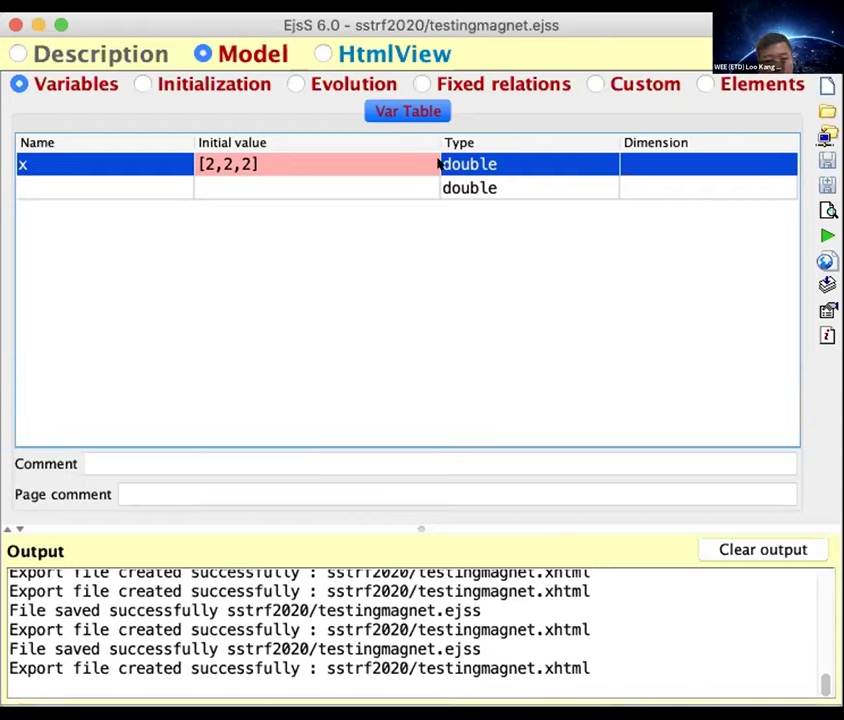
Set the dimension of the variable x to [3]
double_click(642, 164)
text([3])
key(Return)
key(Down)
click(207, 165)
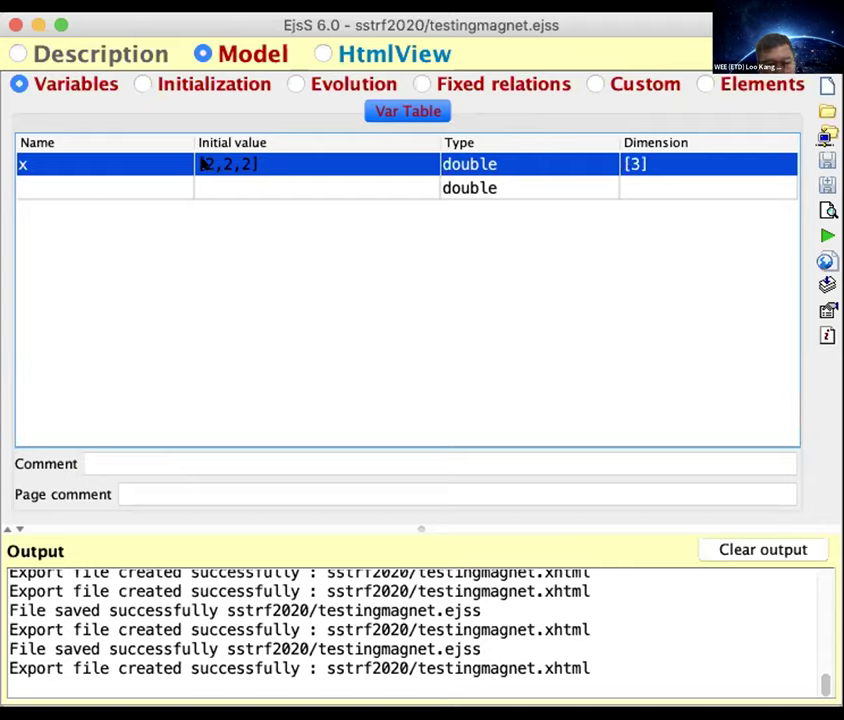
key(Down)
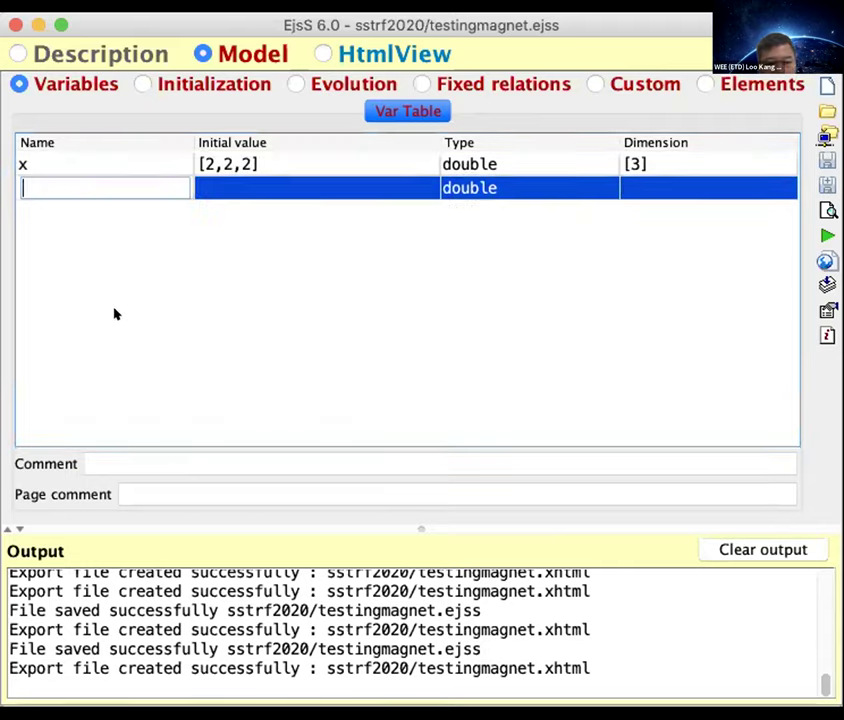
Write the comment "x[0], x[1],x[2]" for the empty last row of the variable table
click(149, 500)
click(147, 468)
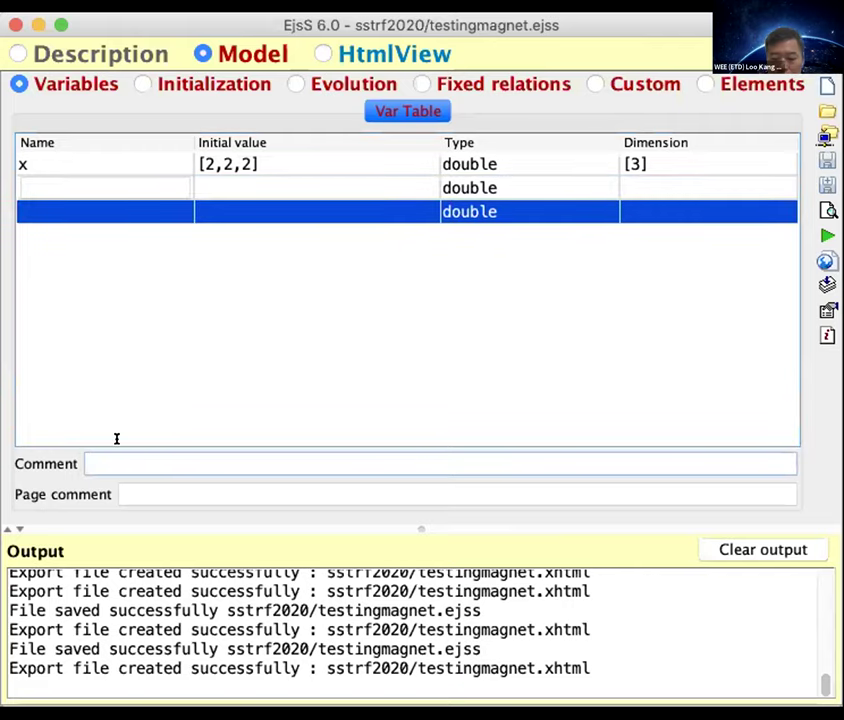
text(x[]0)
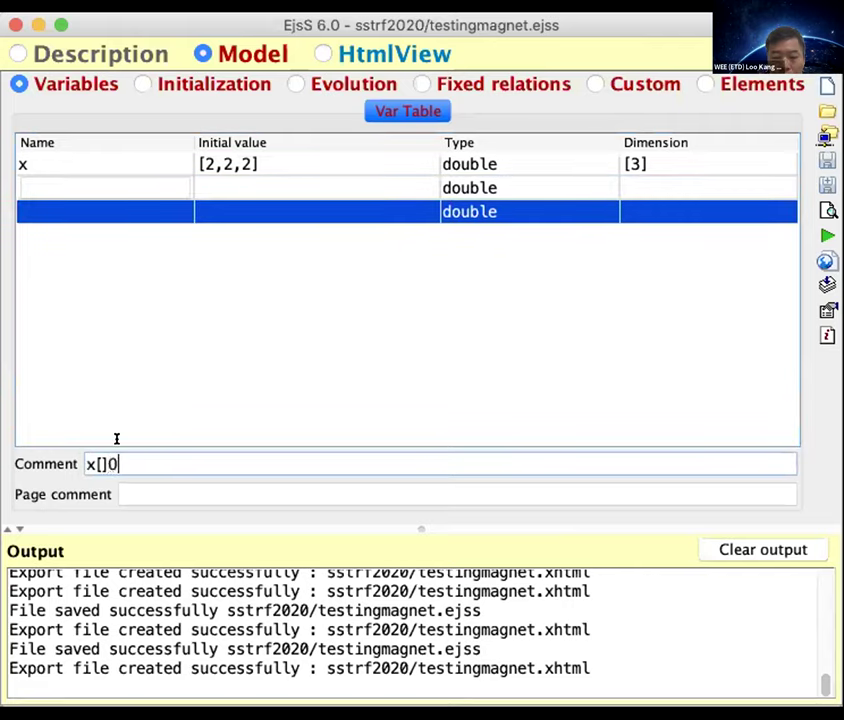
key(BackSpace)
key(BackSpace)
text(0], x)
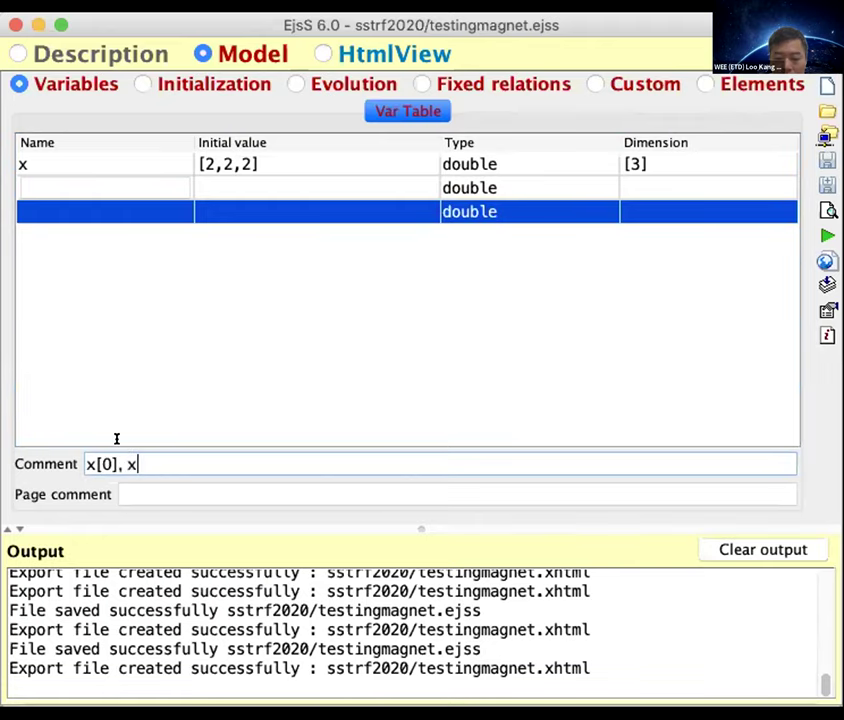
text([1],x[2])
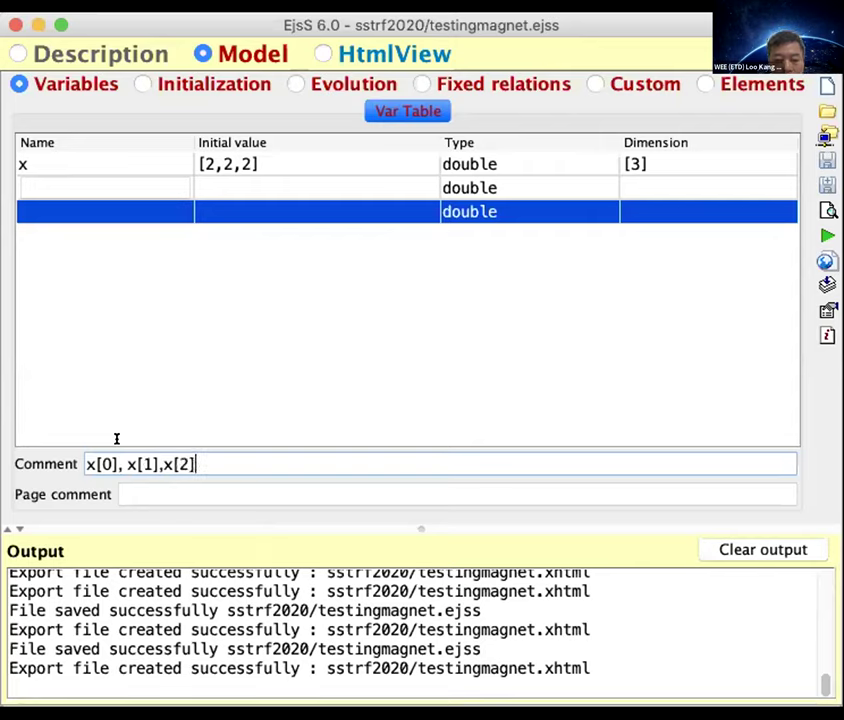
Move the comment "x[0], x[1],x[2]" from the empty last row to the variable x
click(40, 188)
click(62, 164)
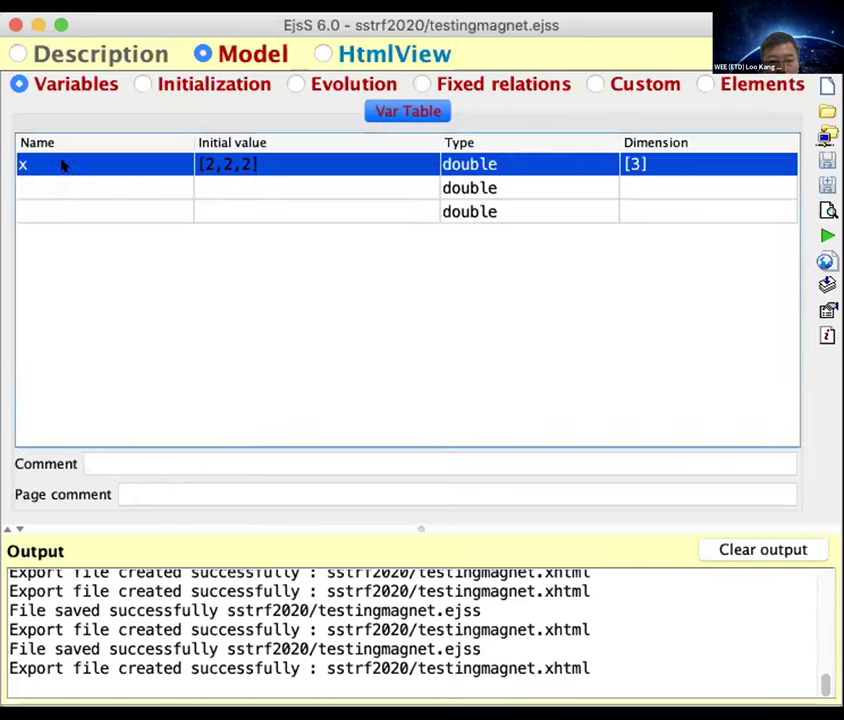
click(99, 182)
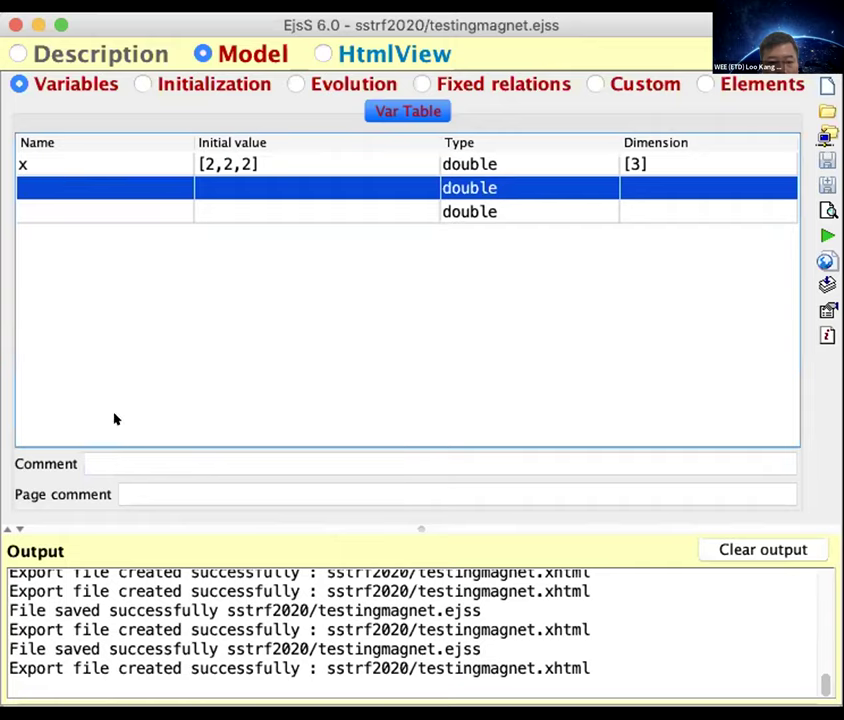
click(78, 212)
drag(203, 438, 23, 439)
key(ctrl+c)
key(BackSpace)
click(115, 150)
click(96, 450)
key(ctrl+v)
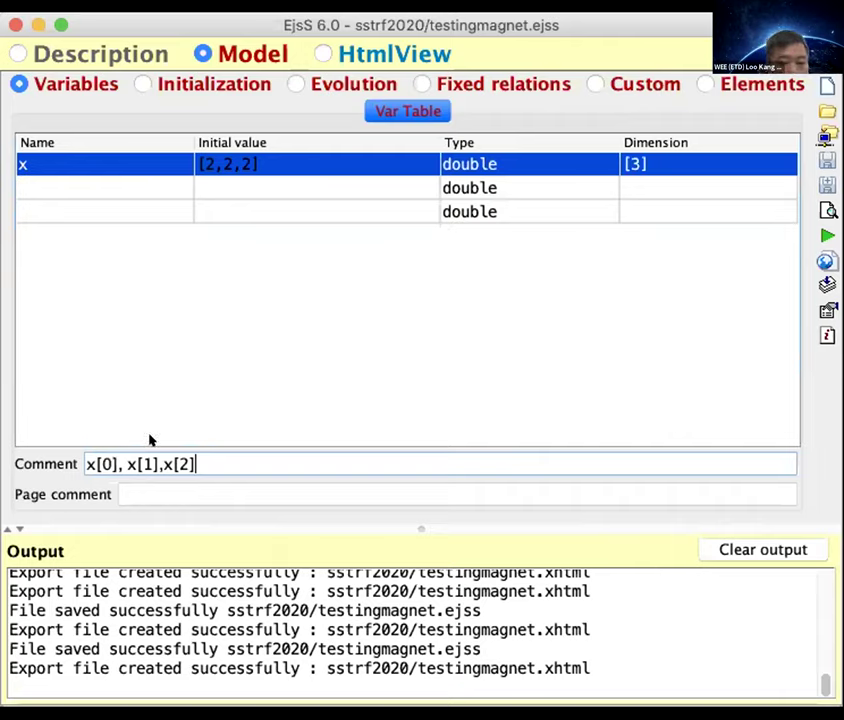
click(94, 187)
click(94, 162)
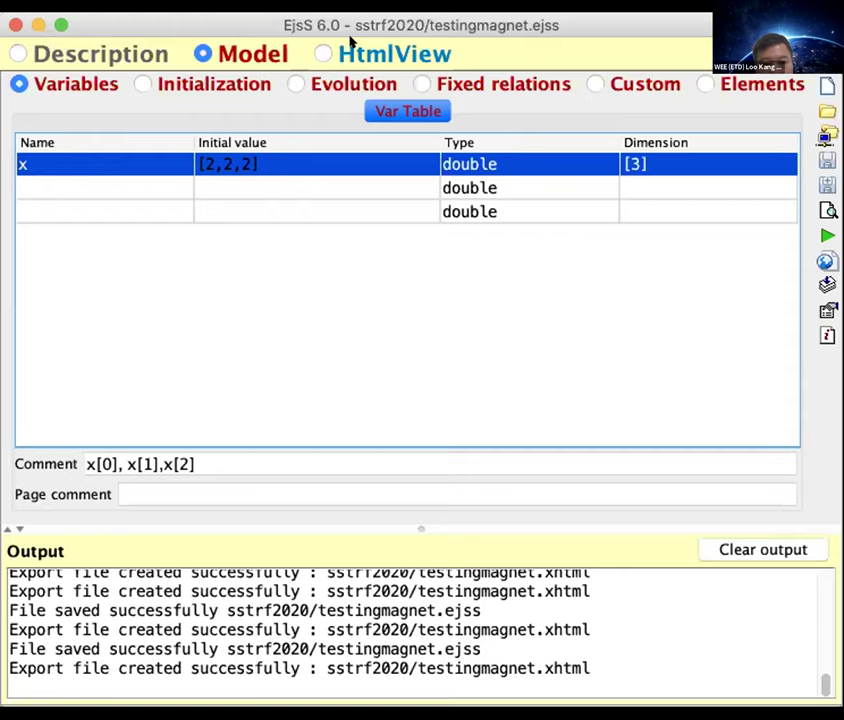
Return to the shapeSet properties in the HtmlView and apply x again as its X value
click(351, 42)
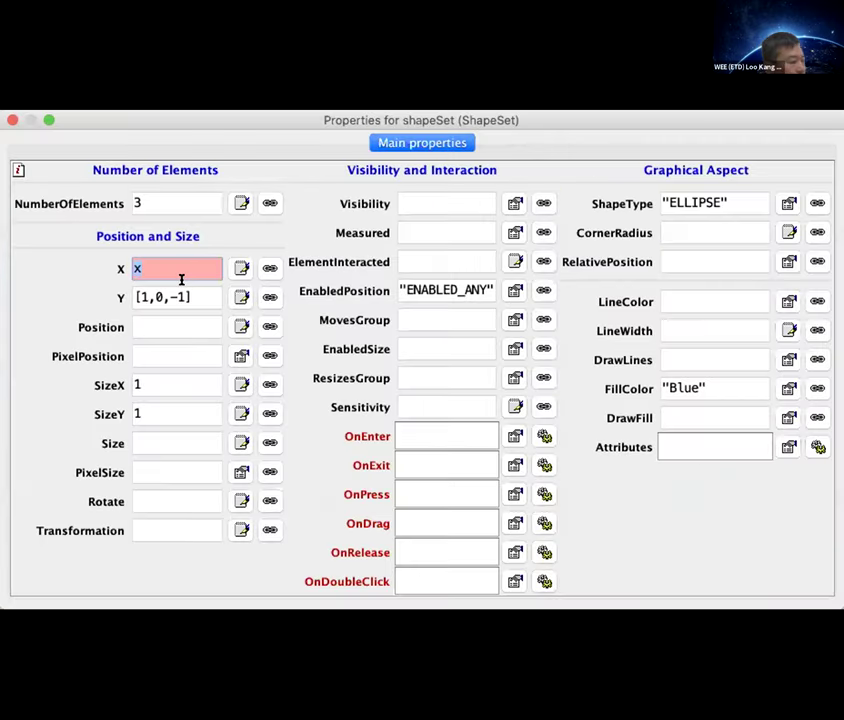
click(160, 268)
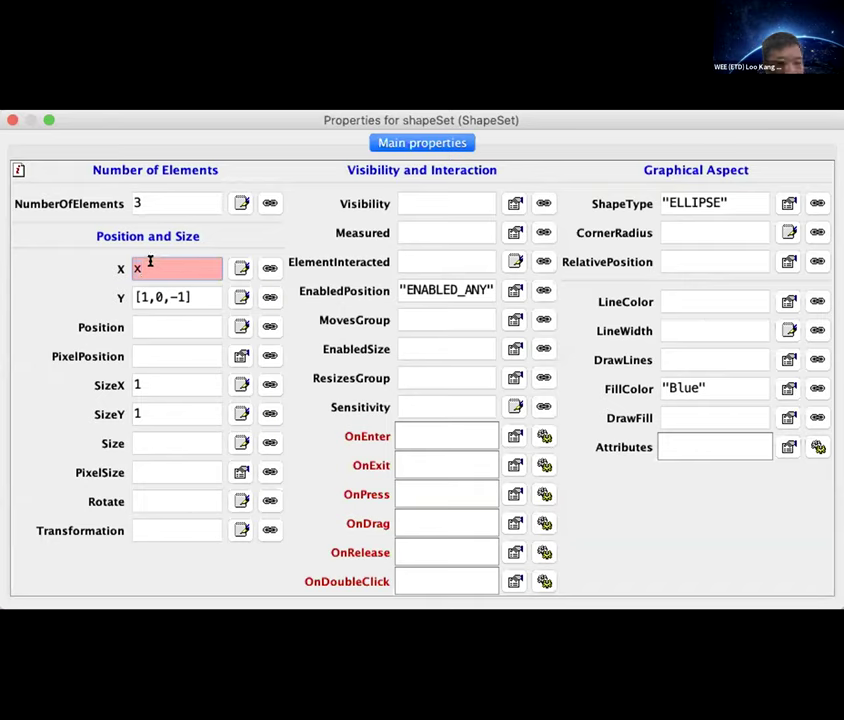
key(Return)
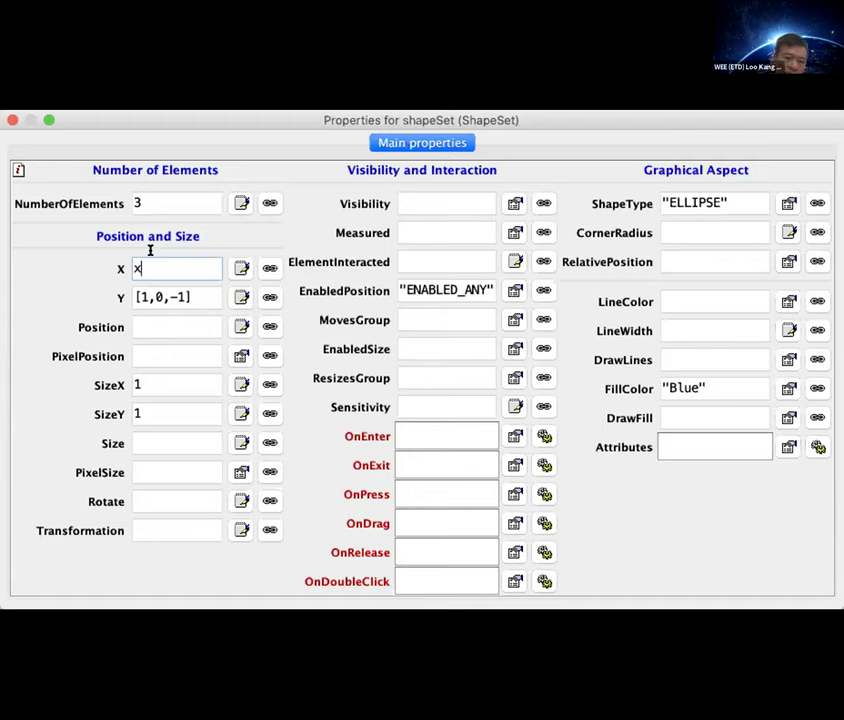
Set the shapeSet's Y property to the variable y and close its properties
click(196, 296)
key(BackSpace)
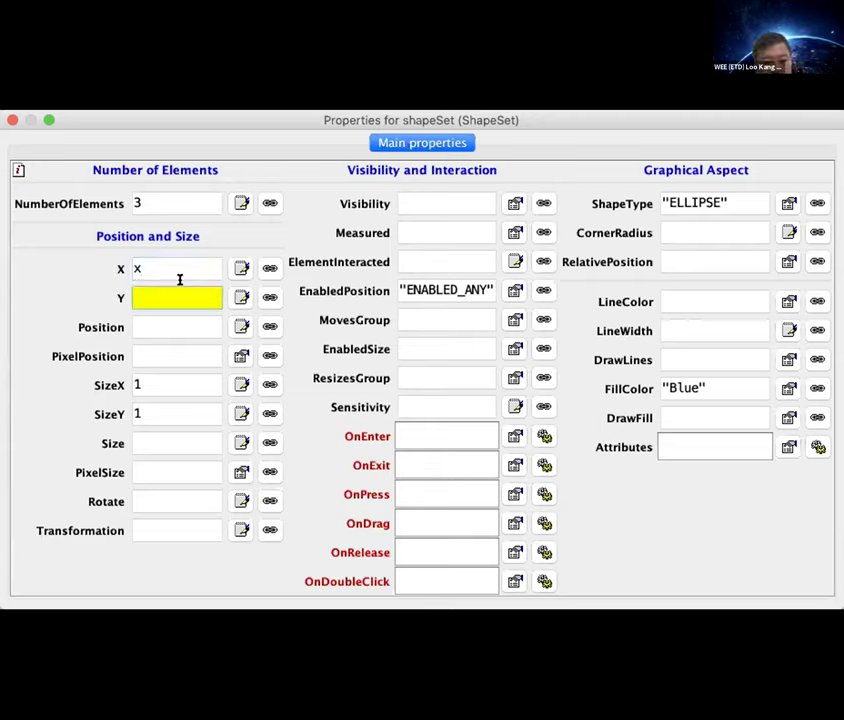
text(y)
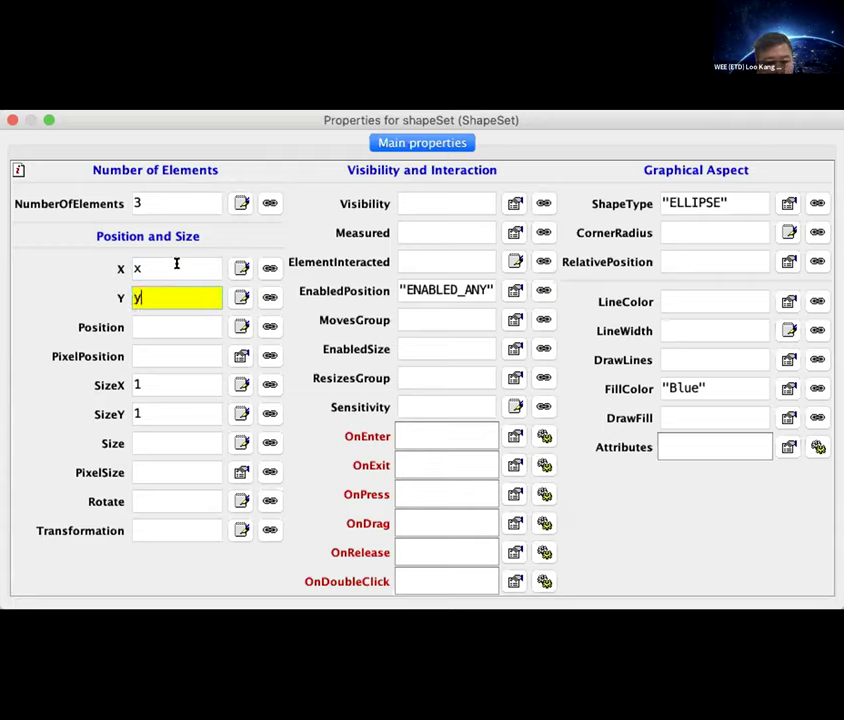
click(175, 264)
click(152, 289)
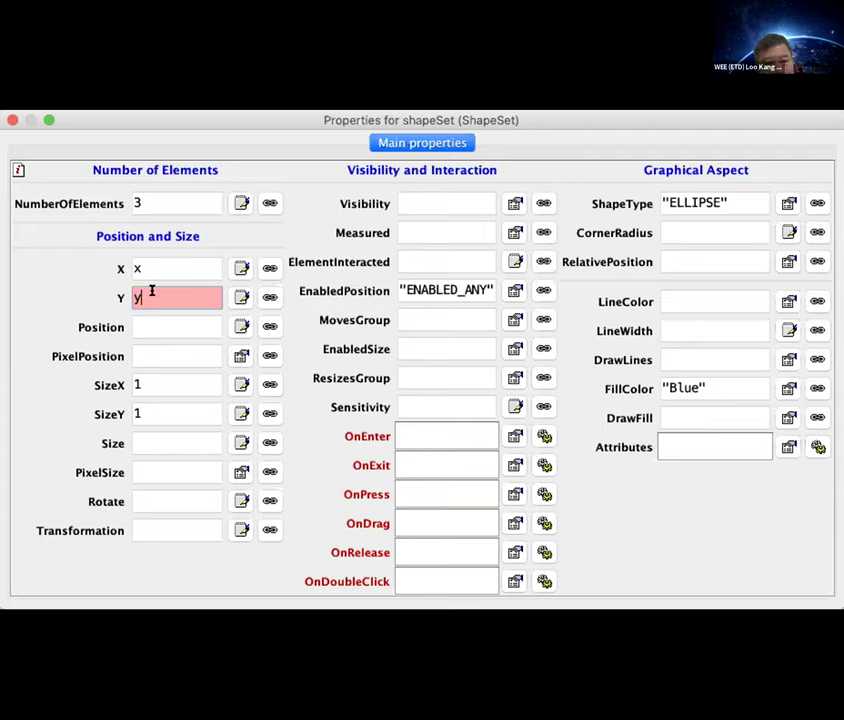
click(151, 267)
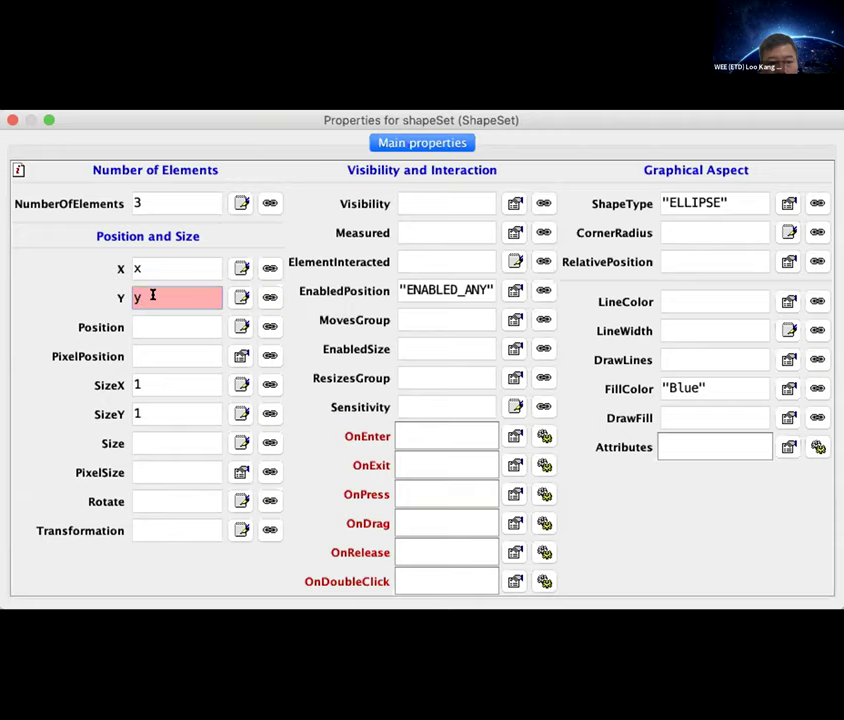
key(Tab)
key(Tab)
click(151, 290)
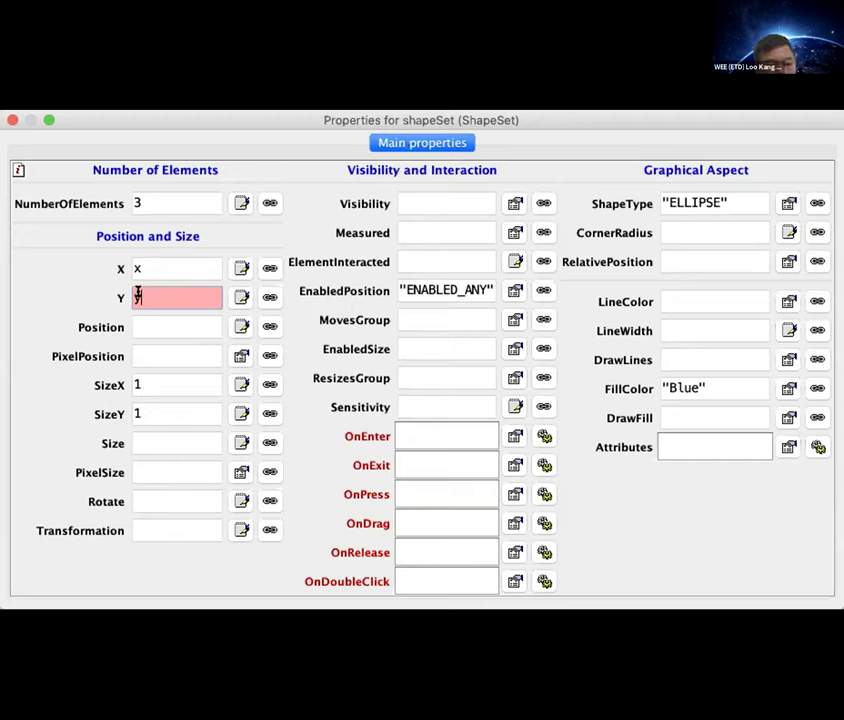
click(10, 119)
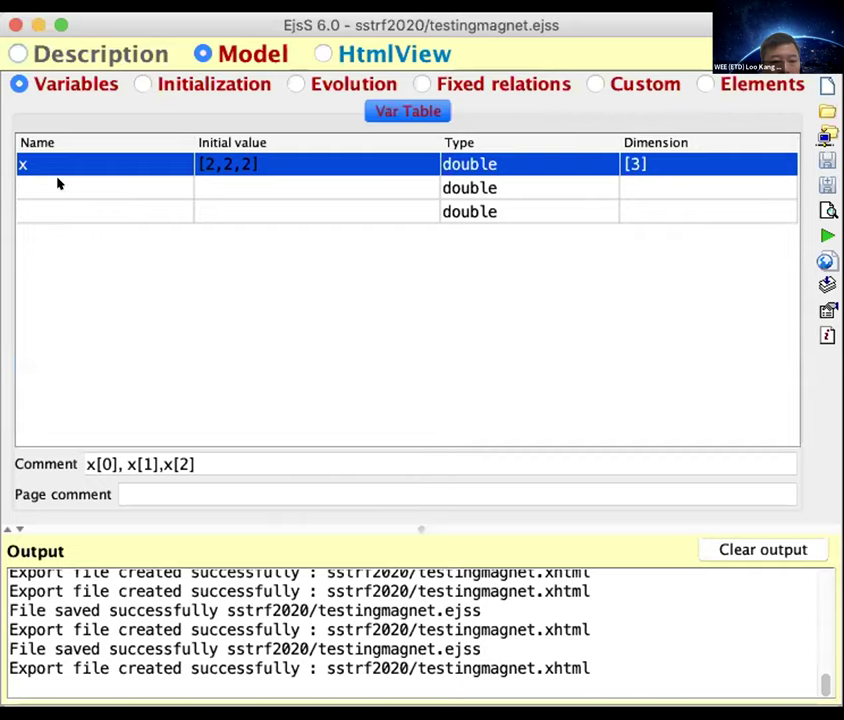
Add a variable named y with the initial value [1,0,-1] to the model's variable table
click(57, 183)
text(y)
click(207, 186)
text([1,0,-1])
key(Return)
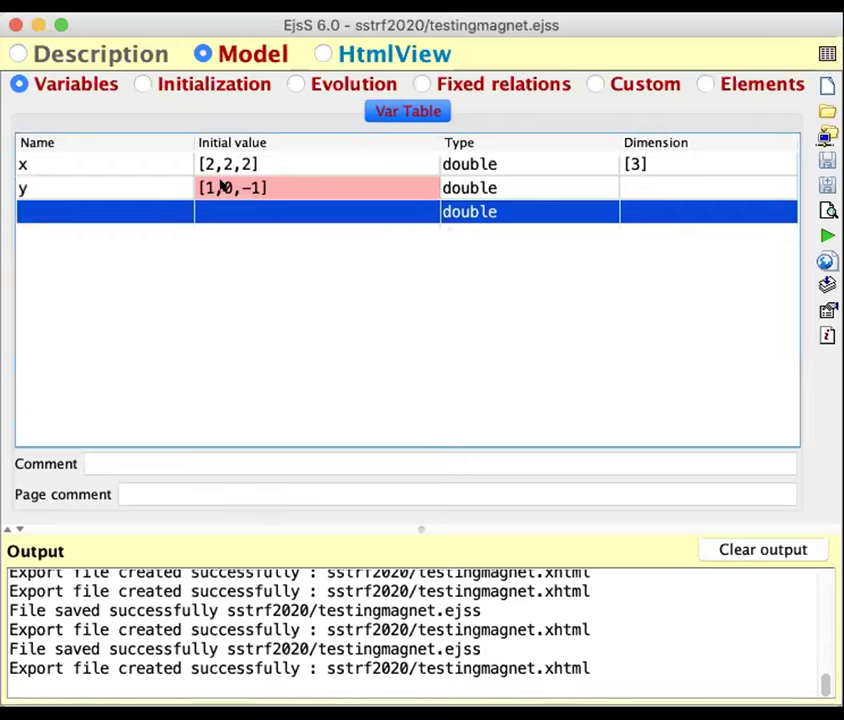
Set the dimension of the variable y to [3]
click(259, 187)
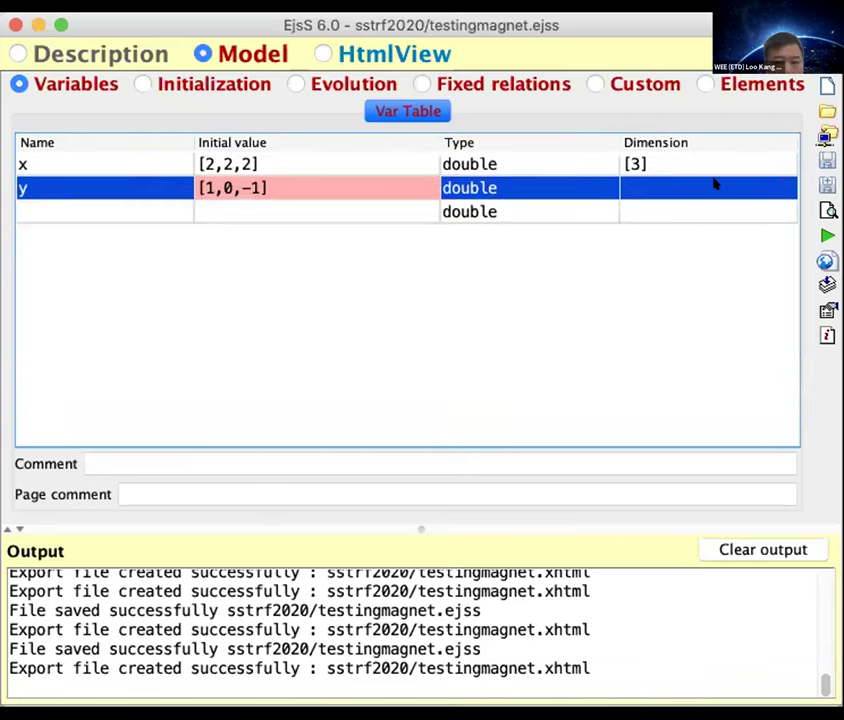
key(Tab)
text([3])
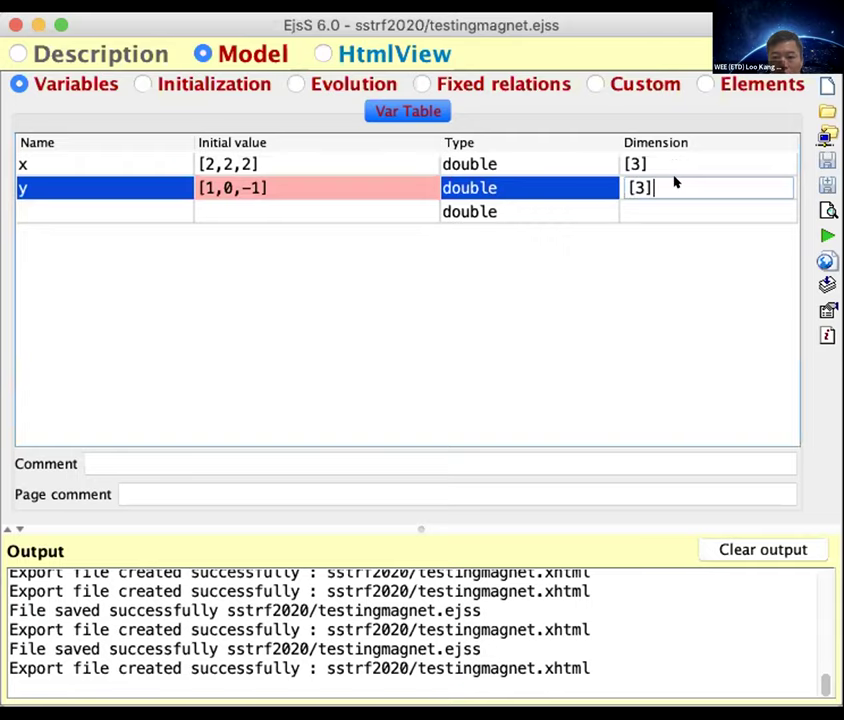
key(Return)
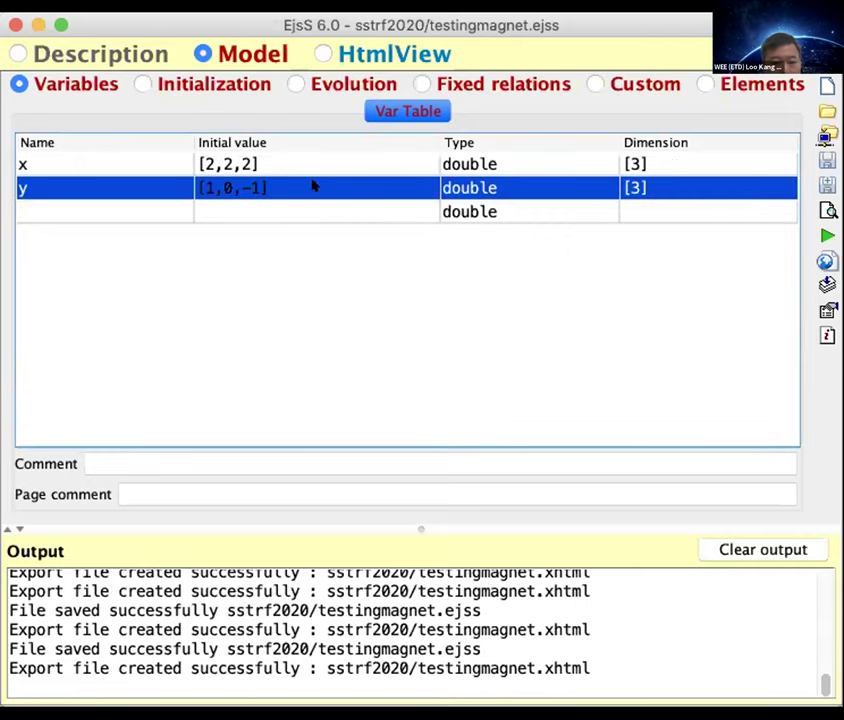
key(Down)
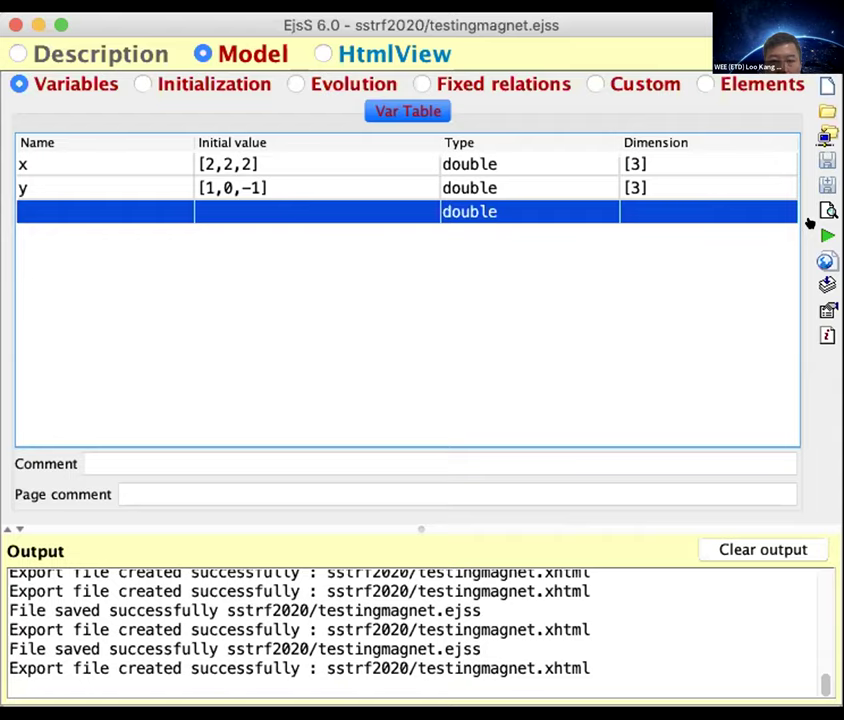
Run the simulation and test moving the three balls individually, taking the top one into the dashed hotzone and back out
click(826, 233)
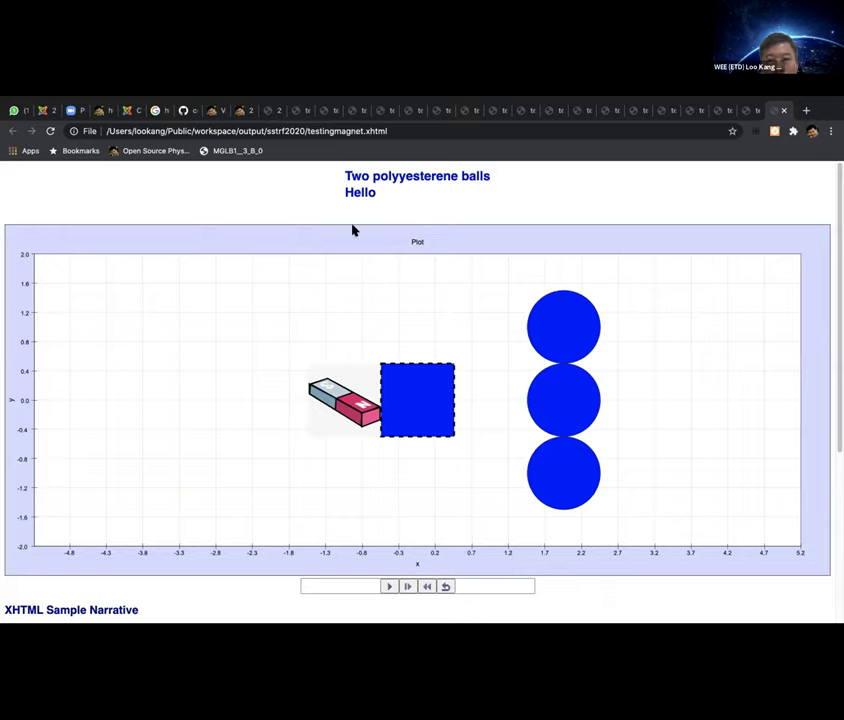
drag(583, 310, 609, 301)
drag(578, 412, 611, 405)
drag(572, 472, 603, 480)
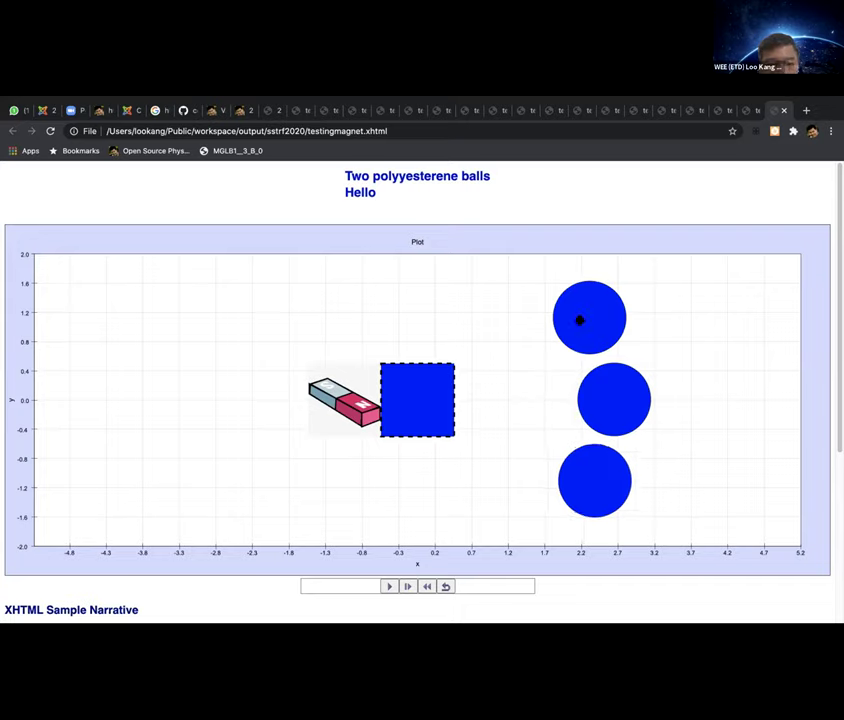
drag(578, 320, 551, 304)
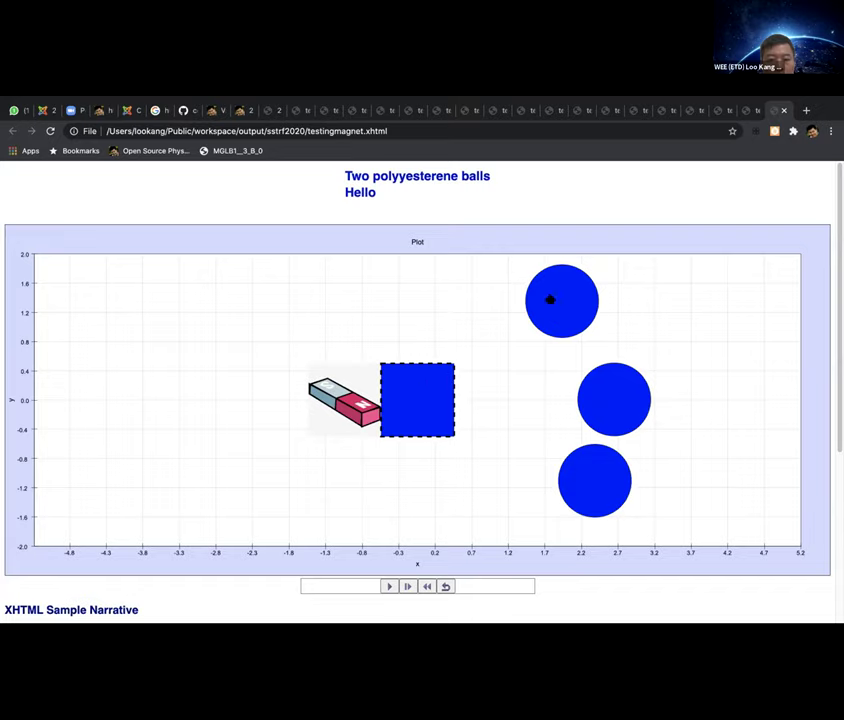
drag(553, 295, 417, 398)
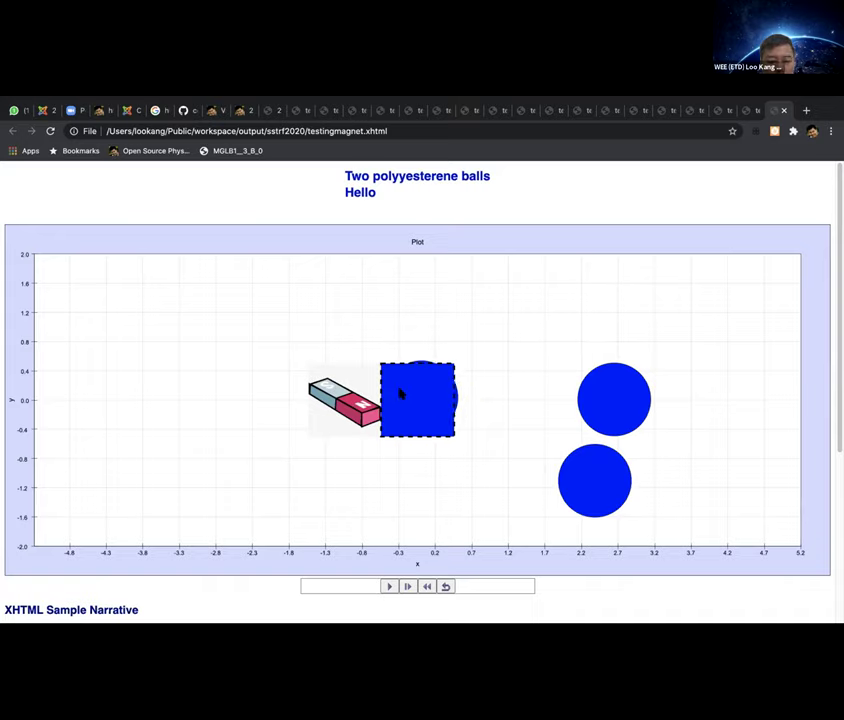
drag(413, 387, 580, 292)
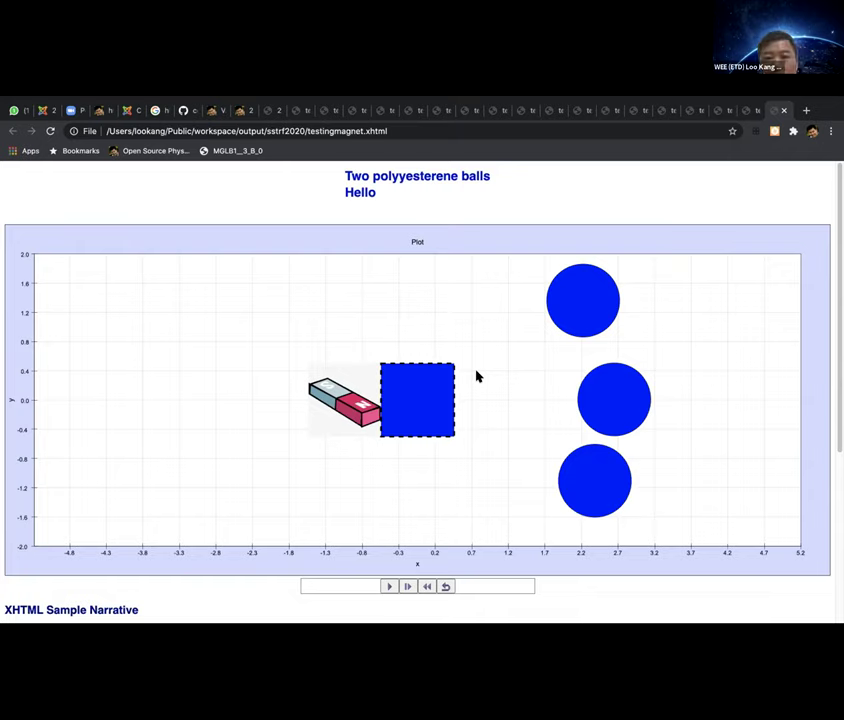
Switch to the TwoBarMagnetsOnALevelledSurface.ejss model and examine its variable tables and evolution equations
key(super+Tab)
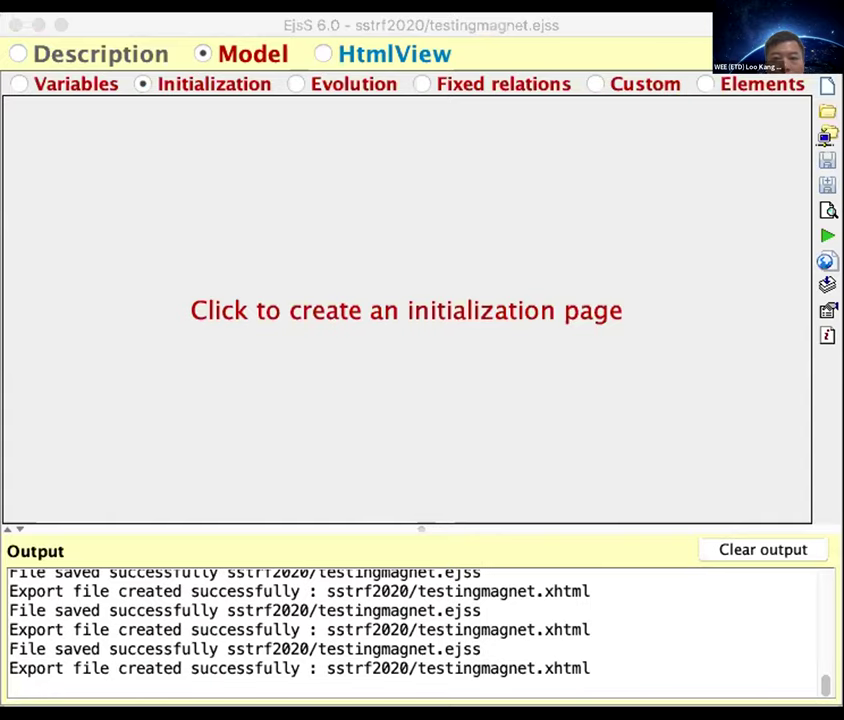
key(super+grave)
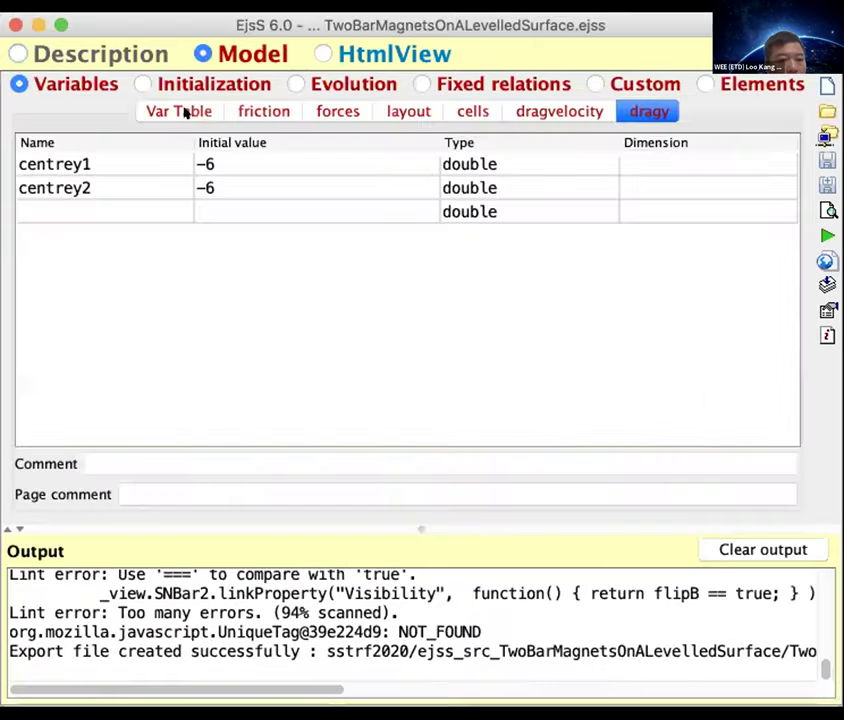
click(178, 111)
scroll(262, 345, up, 5)
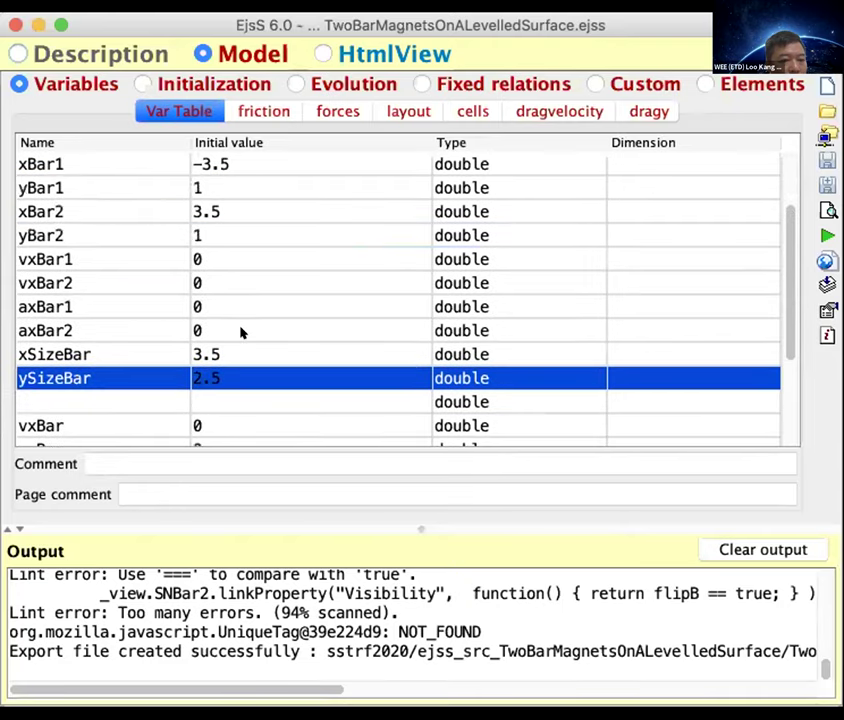
scroll(180, 330, down, 2)
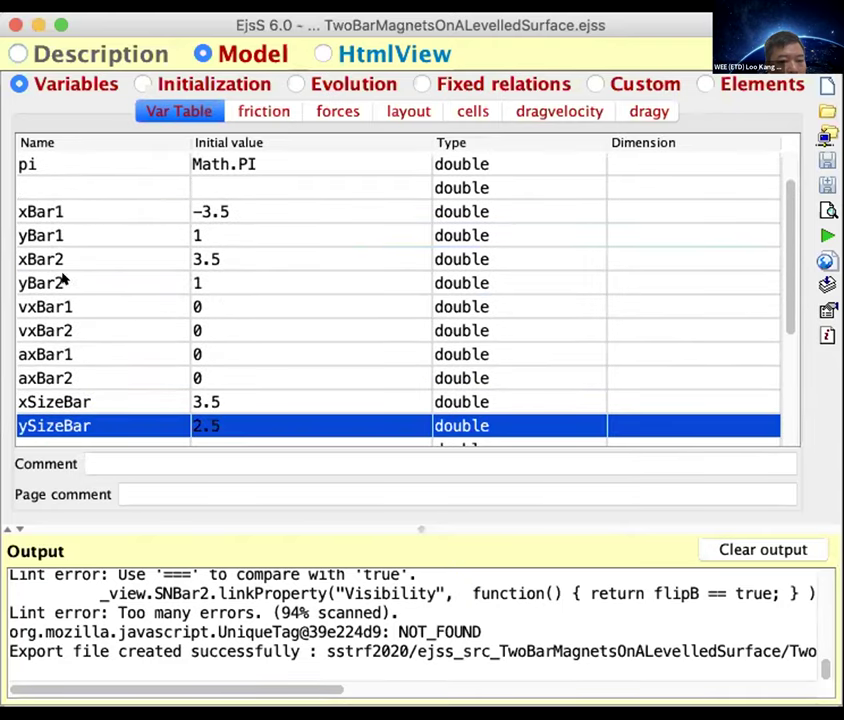
scroll(79, 300, down, 3)
scroll(83, 309, up, 5)
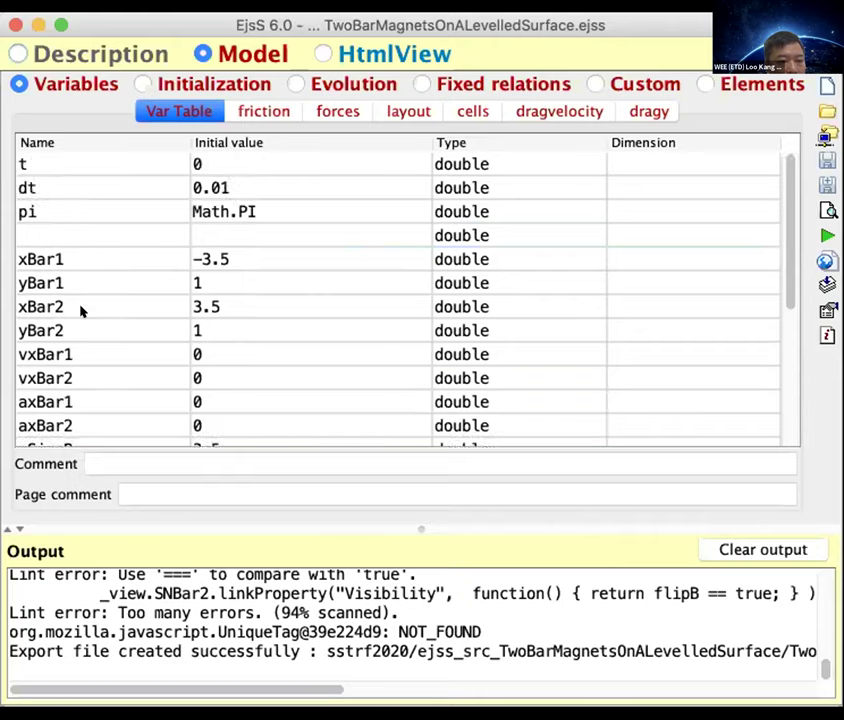
click(241, 110)
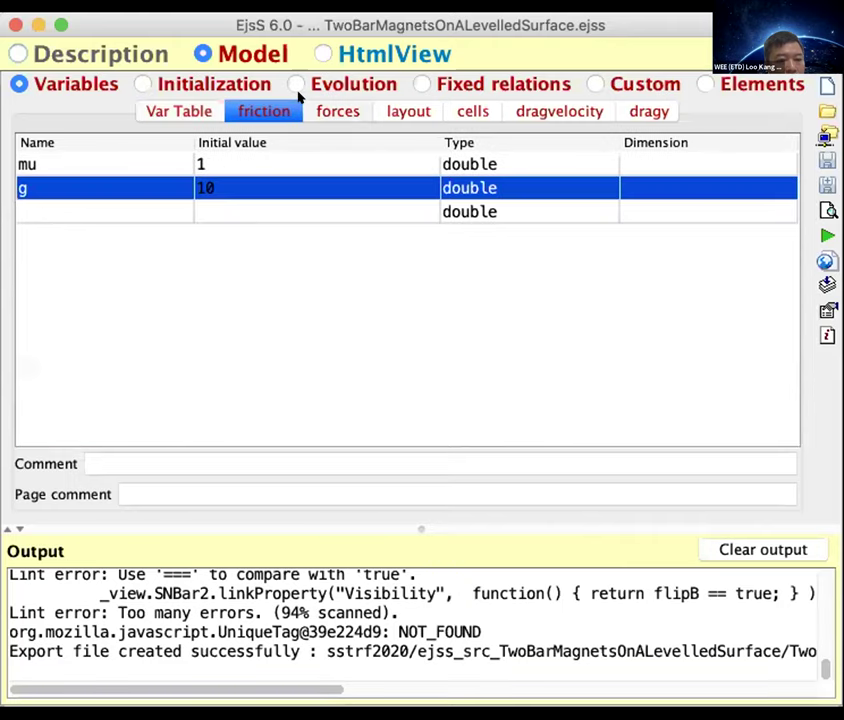
key(Right)
click(172, 110)
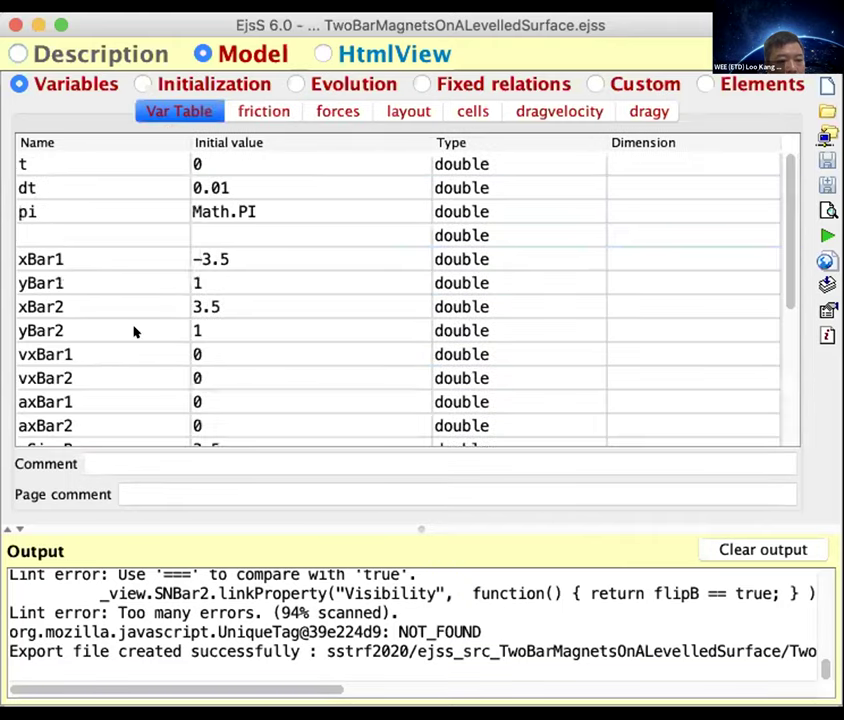
scroll(120, 330, down, 2)
scroll(115, 330, down, 5)
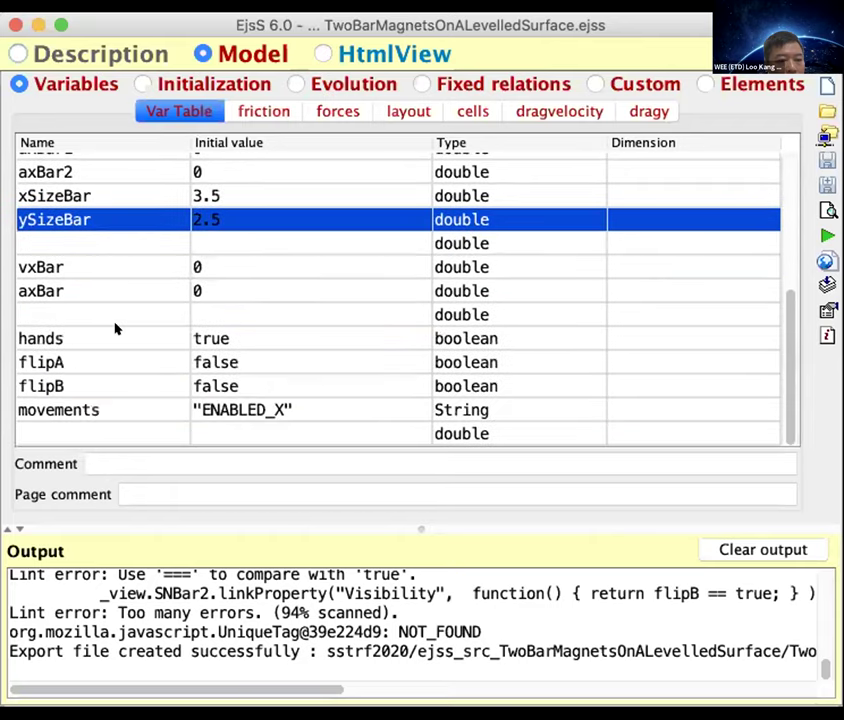
scroll(115, 330, up, 7)
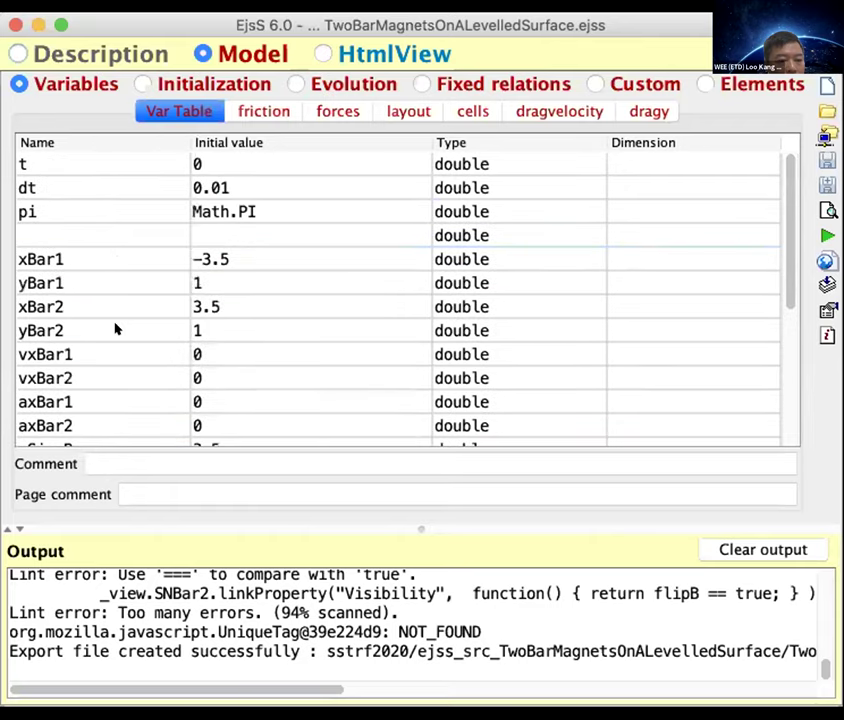
click(297, 82)
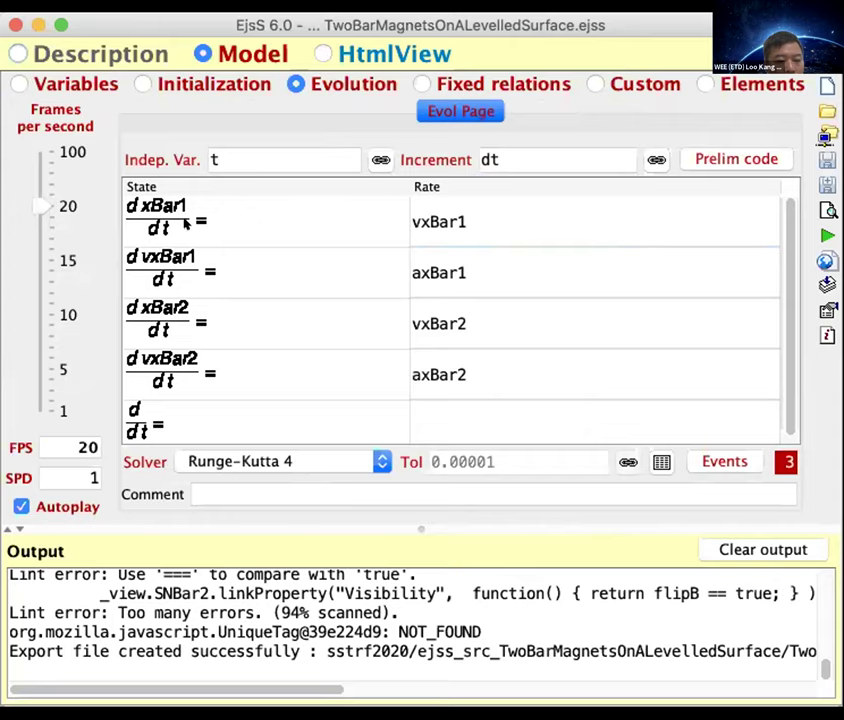
click(250, 222)
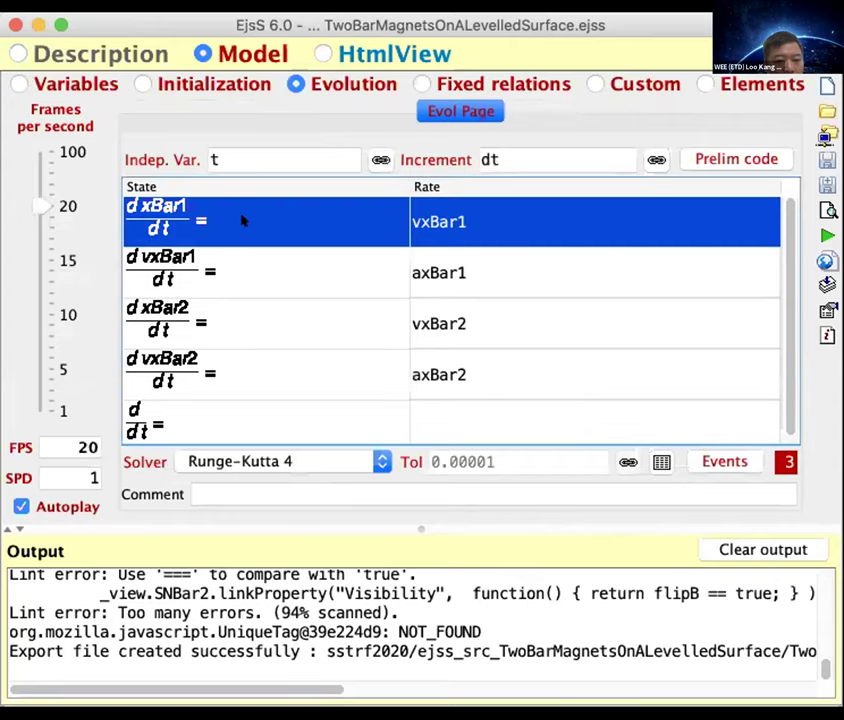
Switch back to testingmagnet.ejss and set its evolution page's independent variable to t and increment to dt
key(super+Tab)
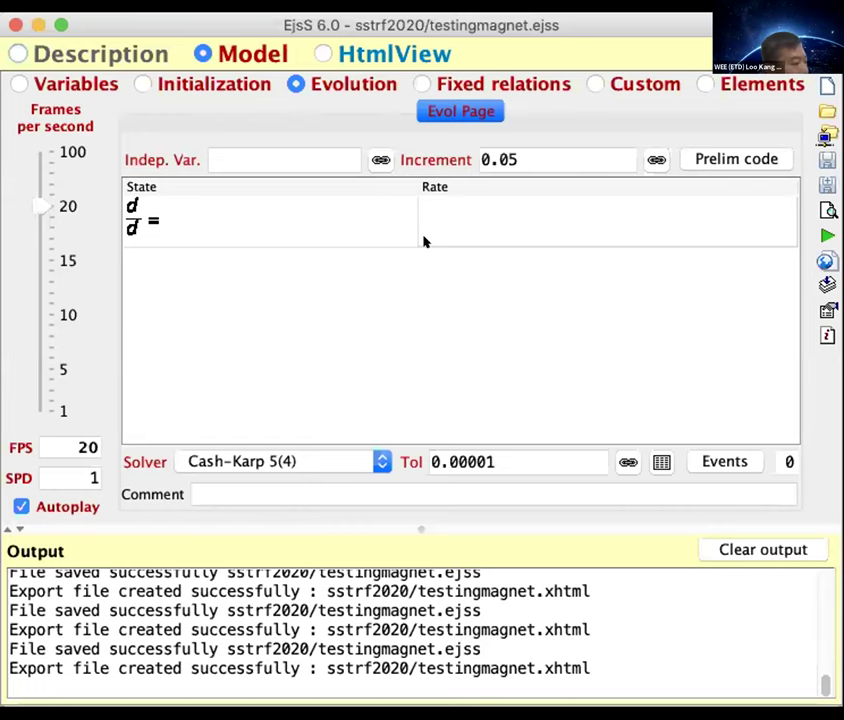
click(407, 224)
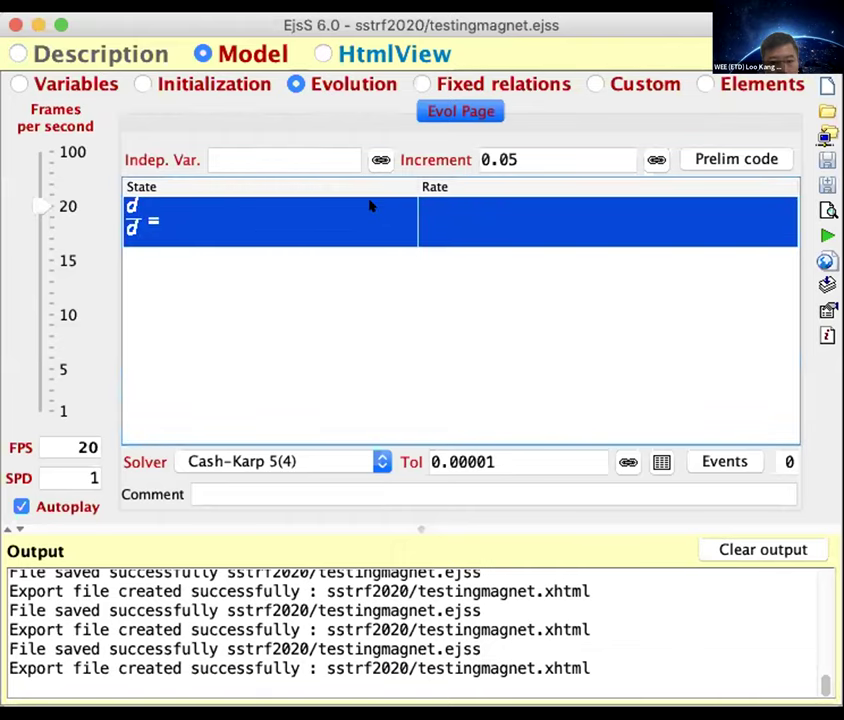
click(243, 150)
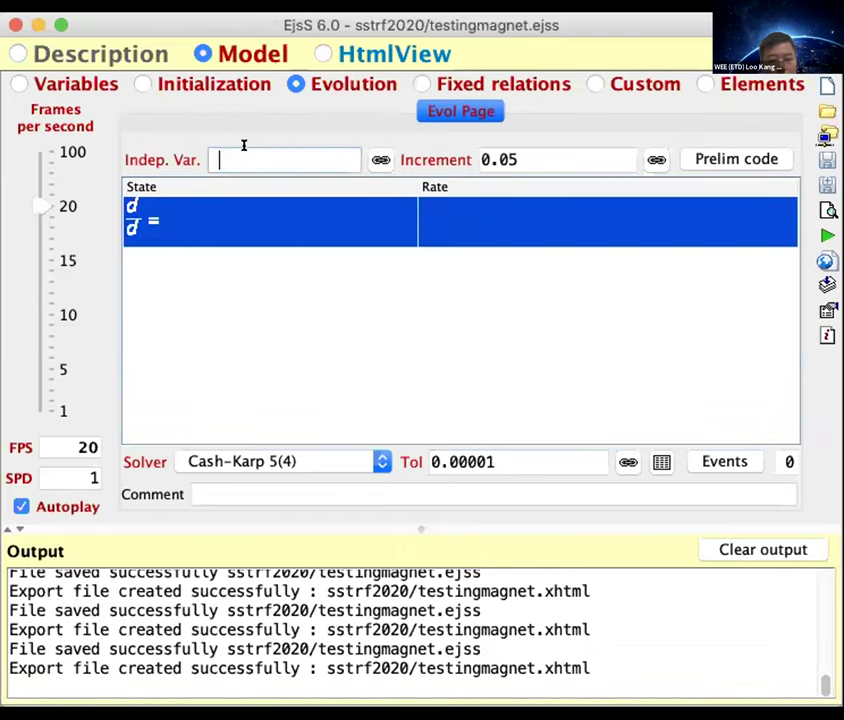
text(t)
click(277, 198)
click(512, 150)
click(241, 150)
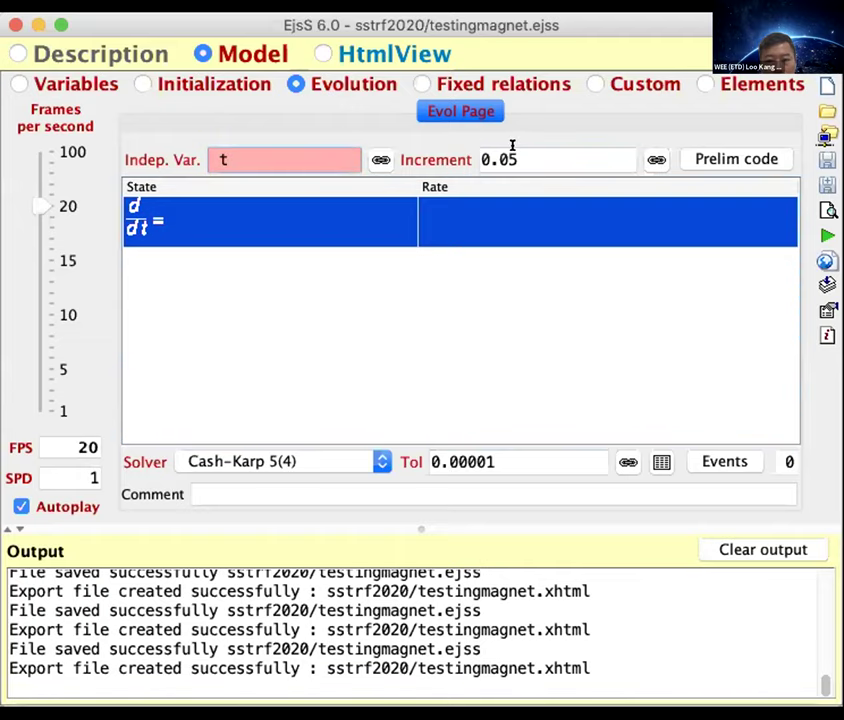
key(Tab)
text(dt)
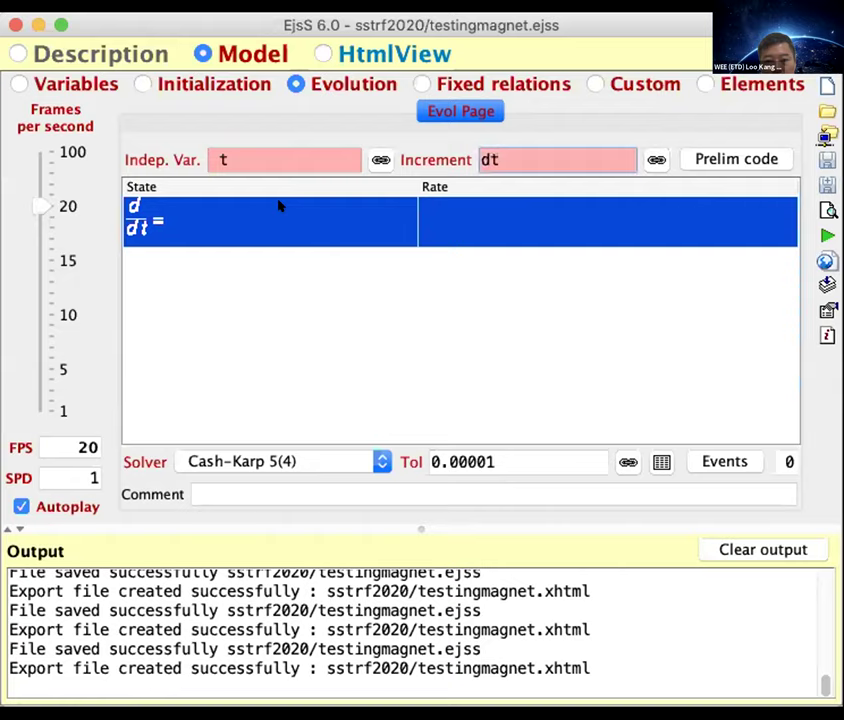
click(238, 150)
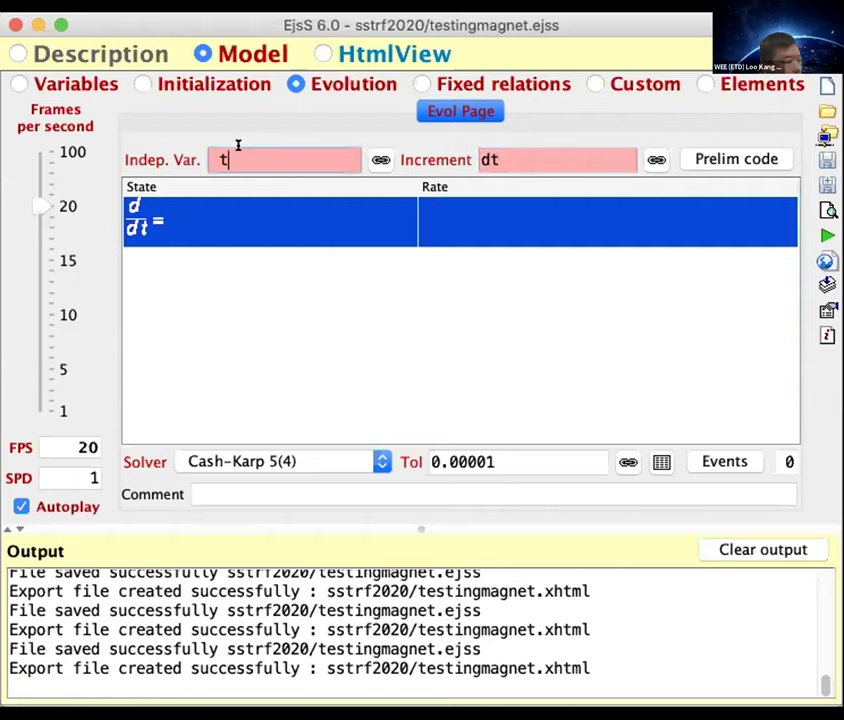
Add two double variables named t and dt to the variable table below y
click(24, 52)
click(228, 48)
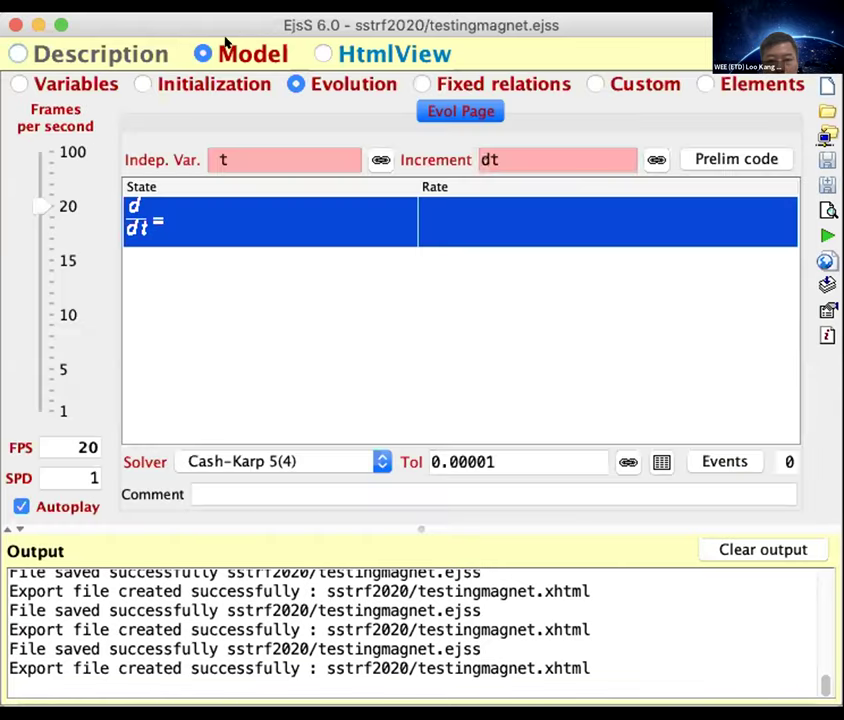
click(20, 84)
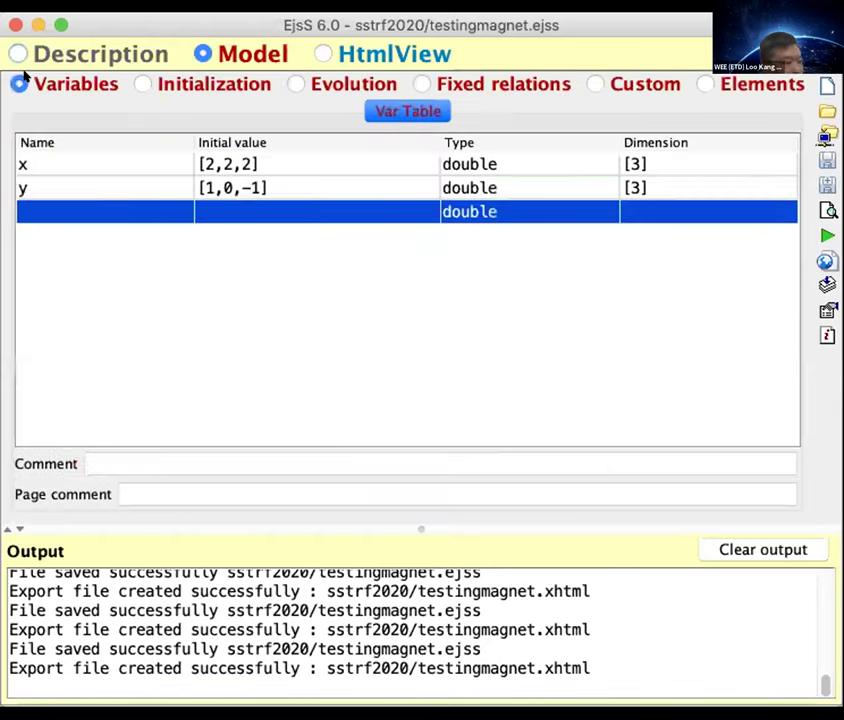
click(77, 206)
text(t)
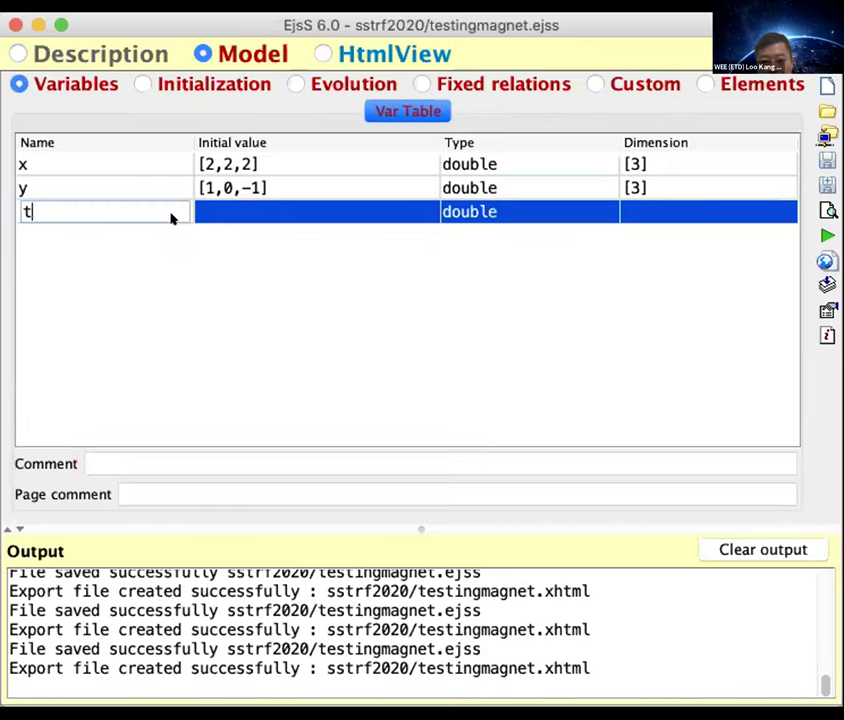
key(Return)
text(dty)
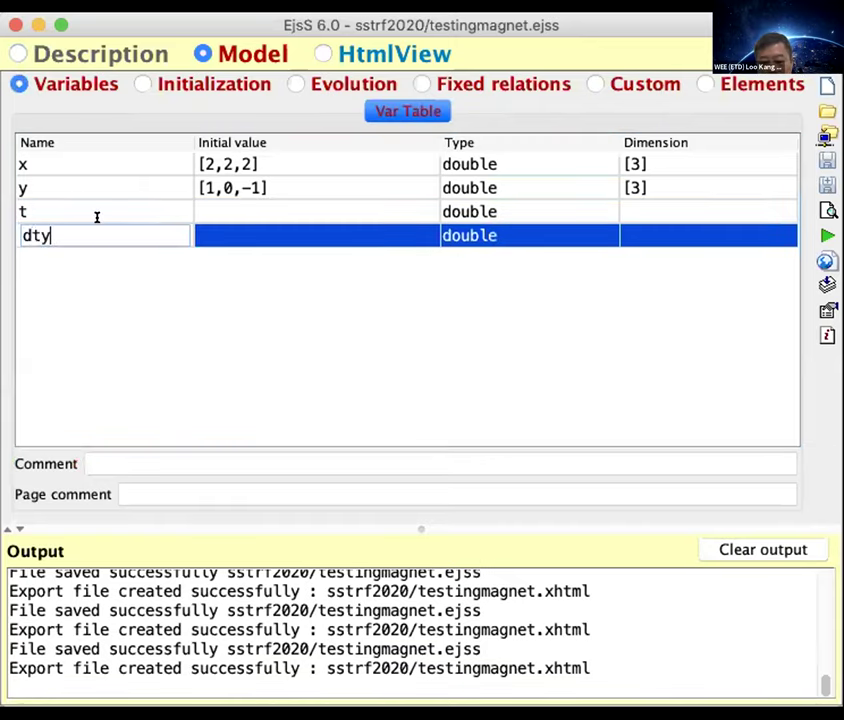
key(BackSpace)
key(Return)
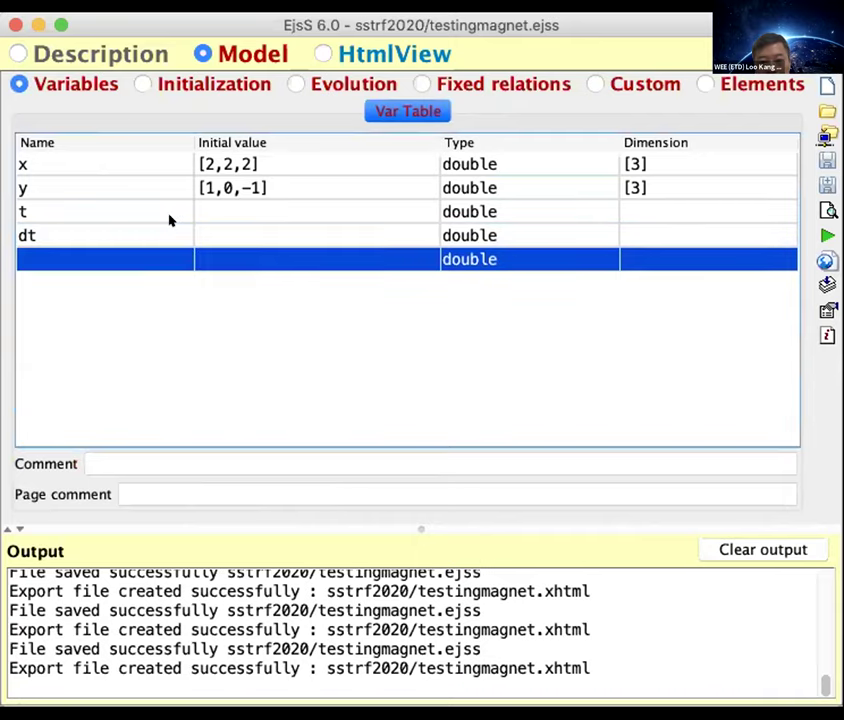
Set the initial value of t to 0 and that of dt to 0.05
click(202, 212)
text(0)
key(Return)
text(0.05)
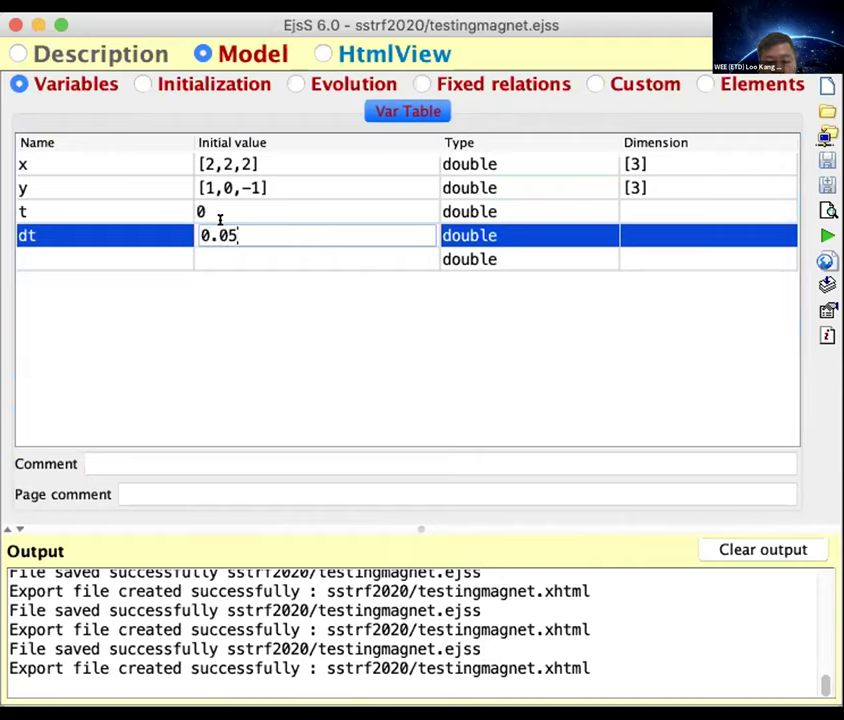
key(Return)
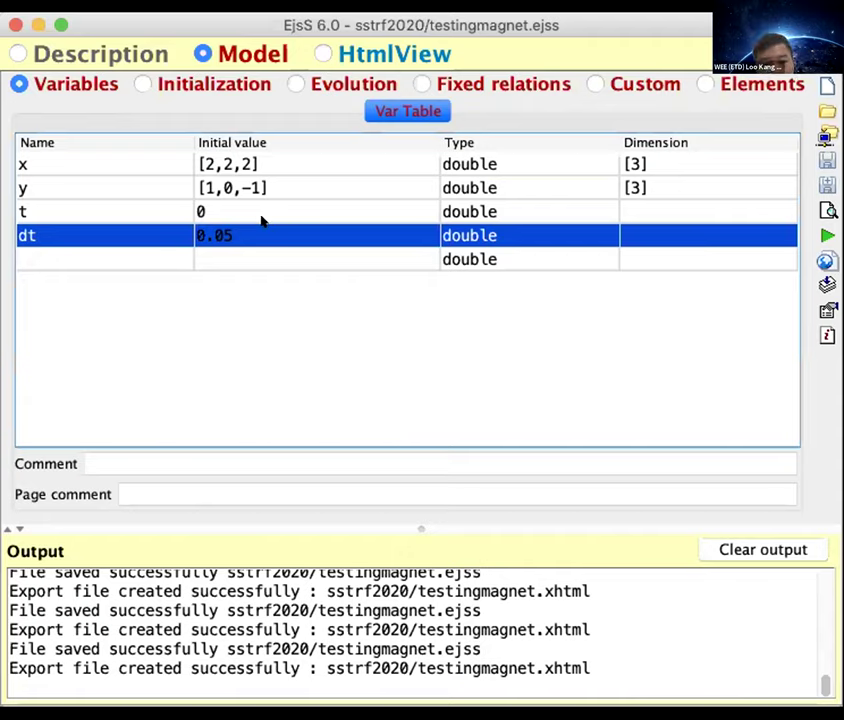
click(205, 208)
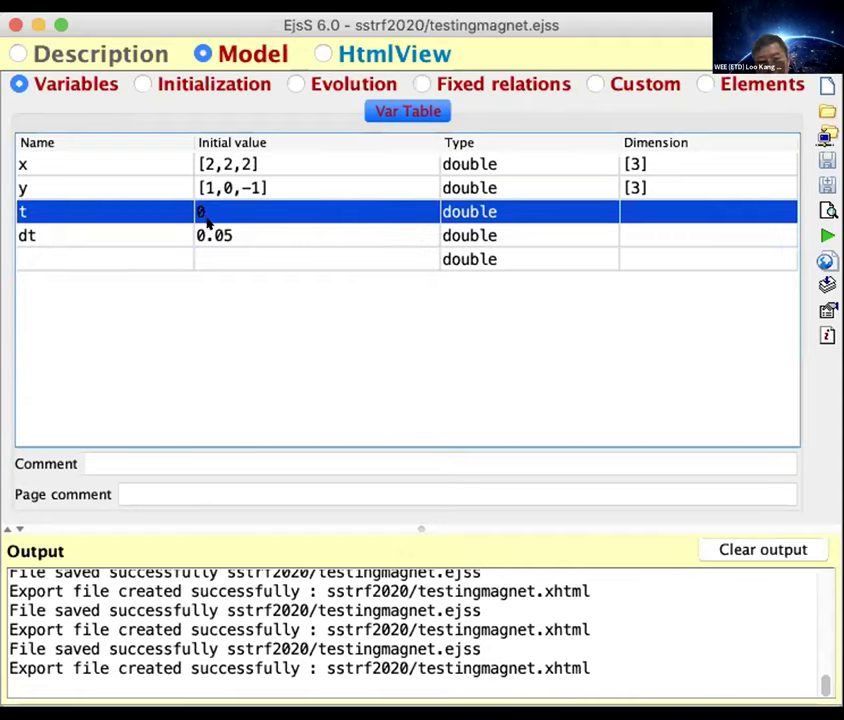
Define the evolution page's first differential equation with state x and rate vx
click(300, 85)
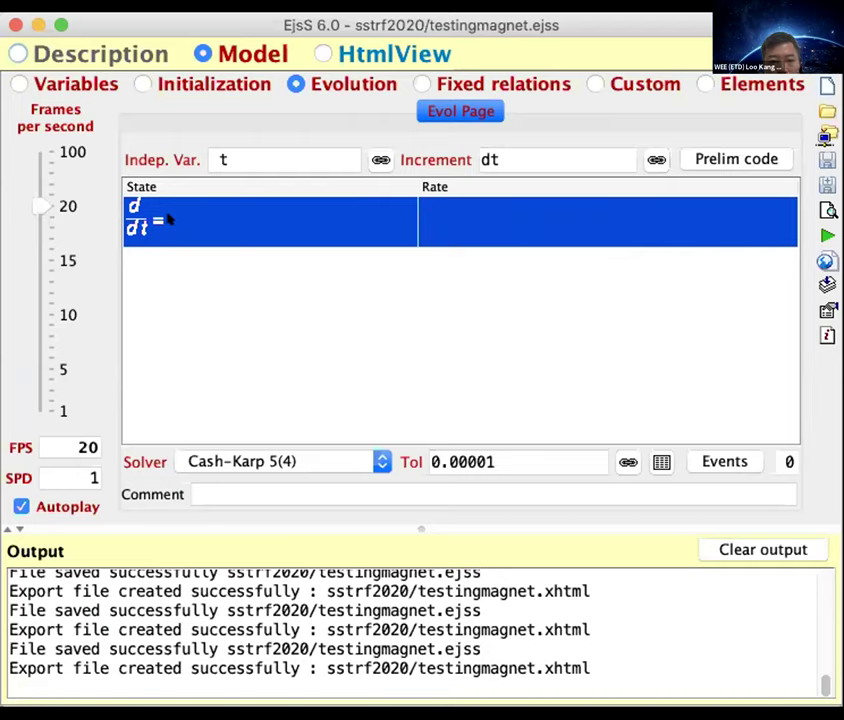
double_click(220, 203)
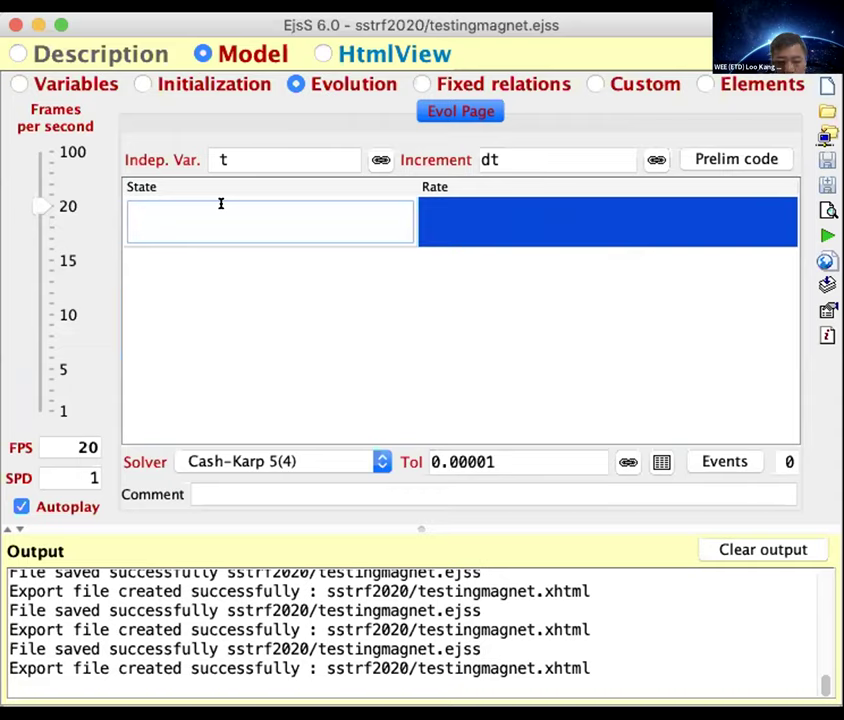
text(x)
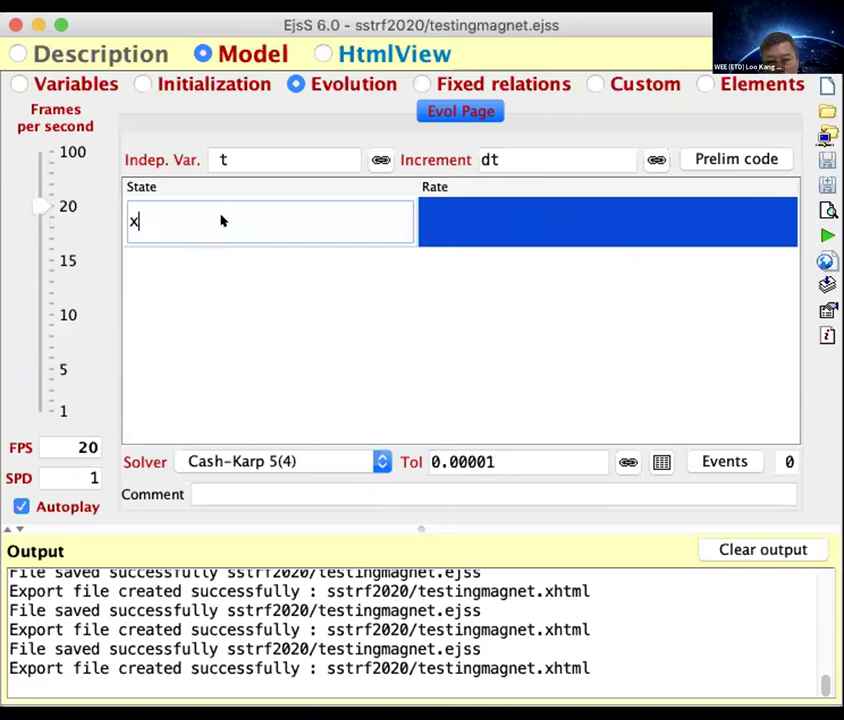
key(Return)
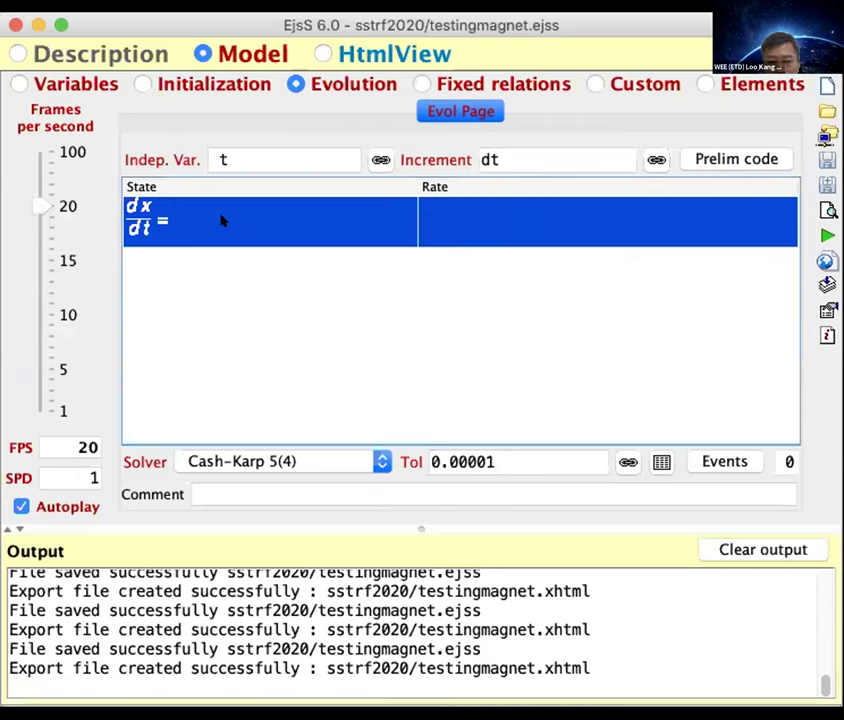
double_click(168, 203)
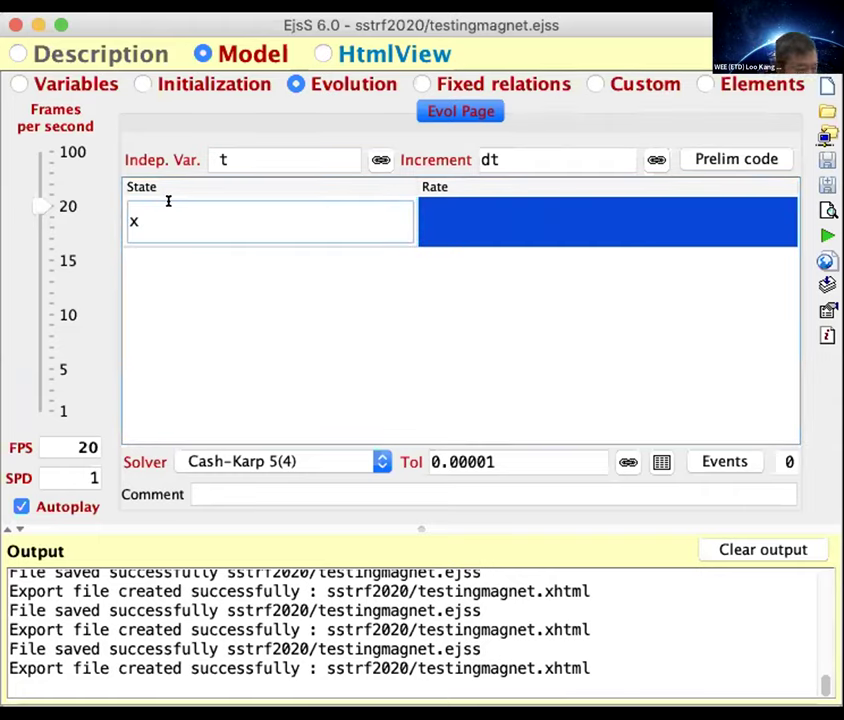
key(Return)
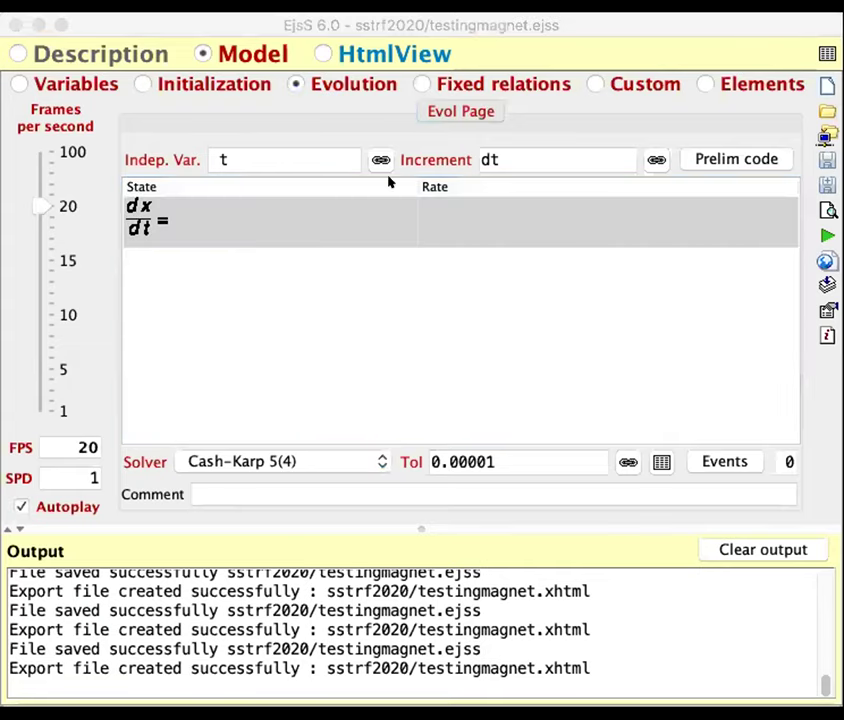
click(494, 220)
text(v)
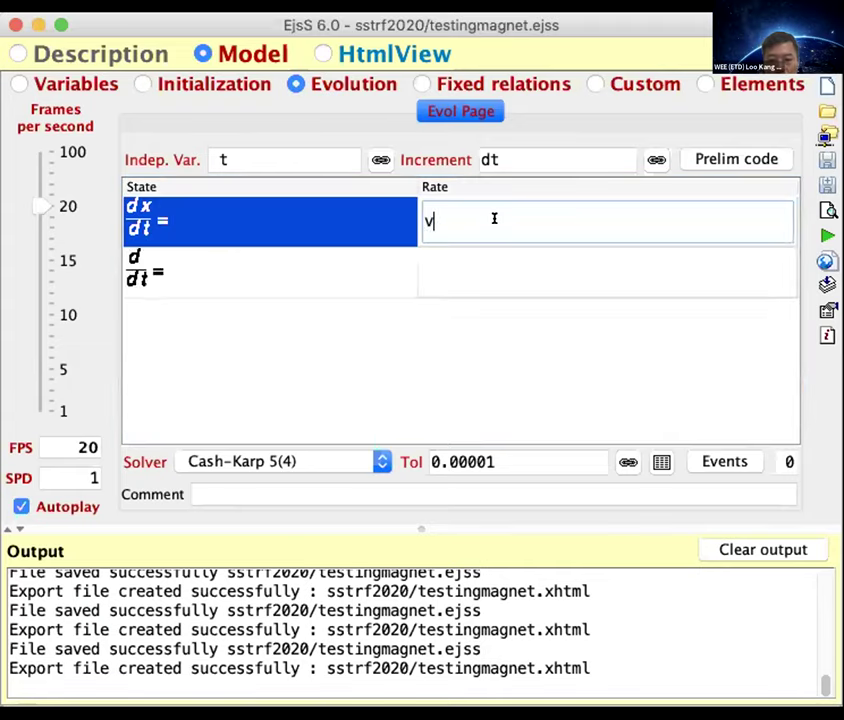
text(x)
key(Return)
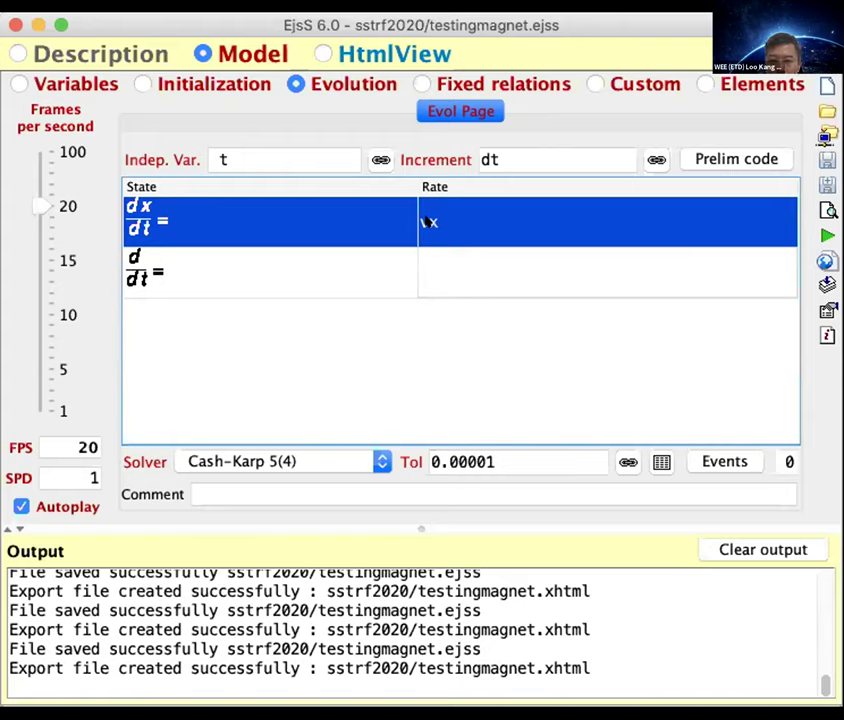
Add a second differential equation to the evolution page with state y and rate vy
click(208, 254)
text(y)
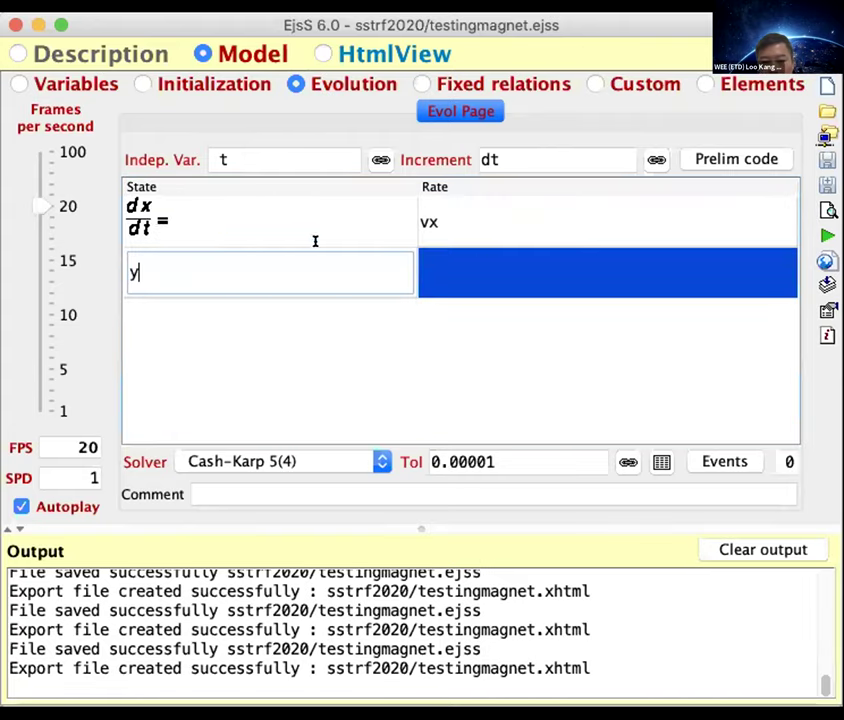
key(Return)
click(457, 256)
text(vy)
click(332, 236)
click(314, 273)
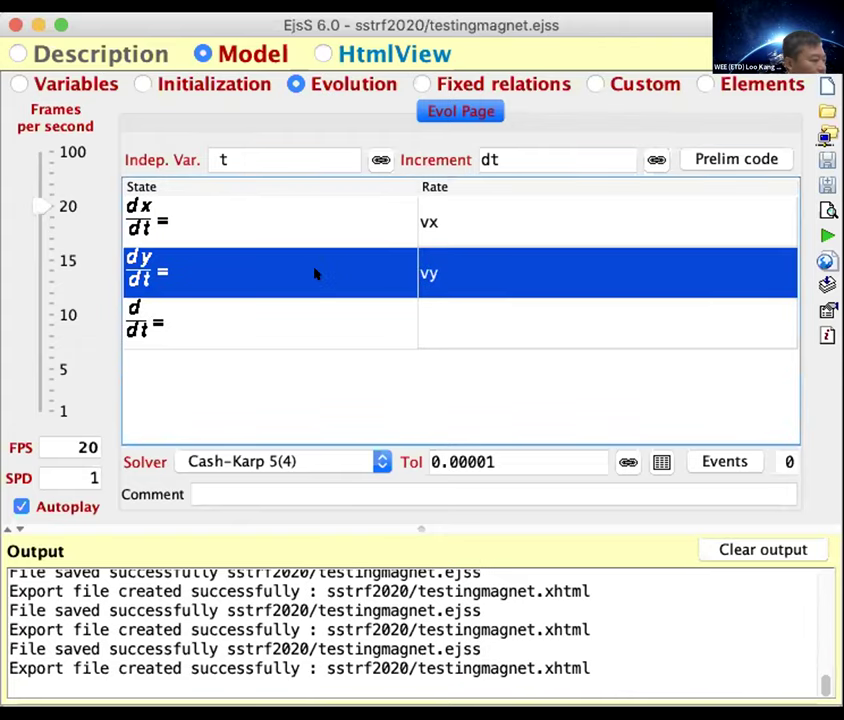
click(148, 206)
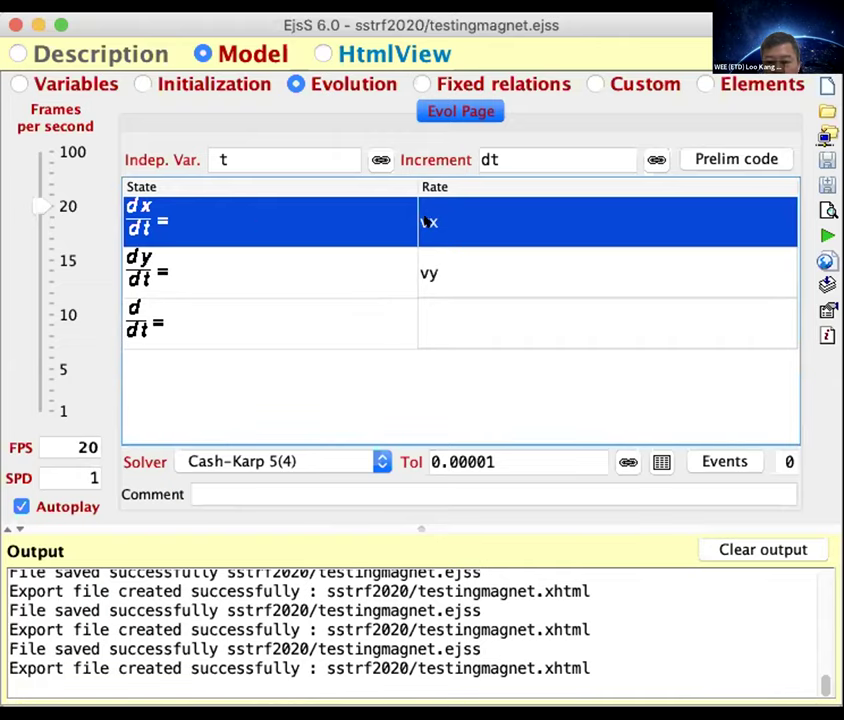
click(406, 262)
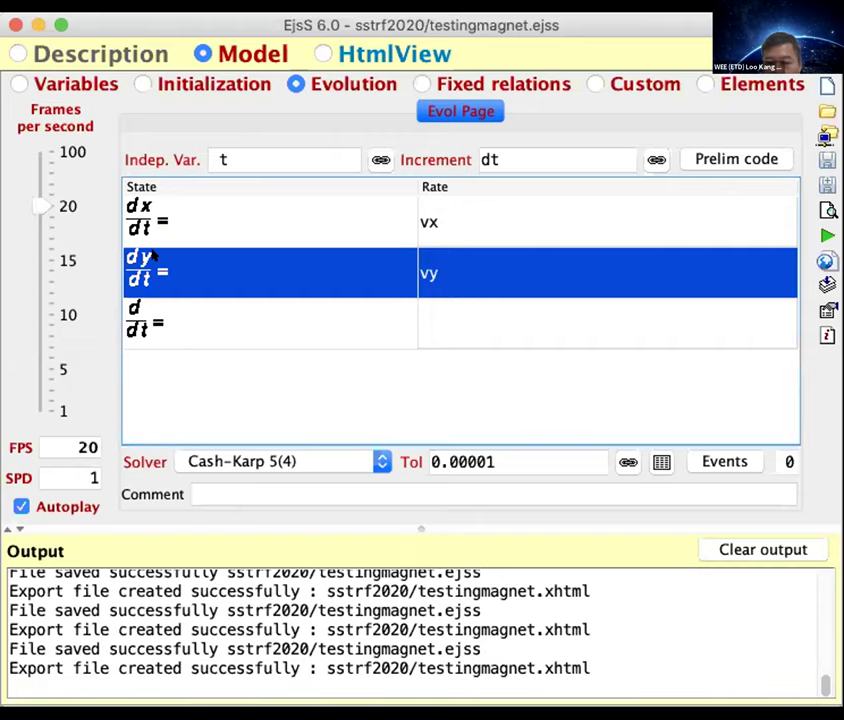
click(187, 219)
click(190, 254)
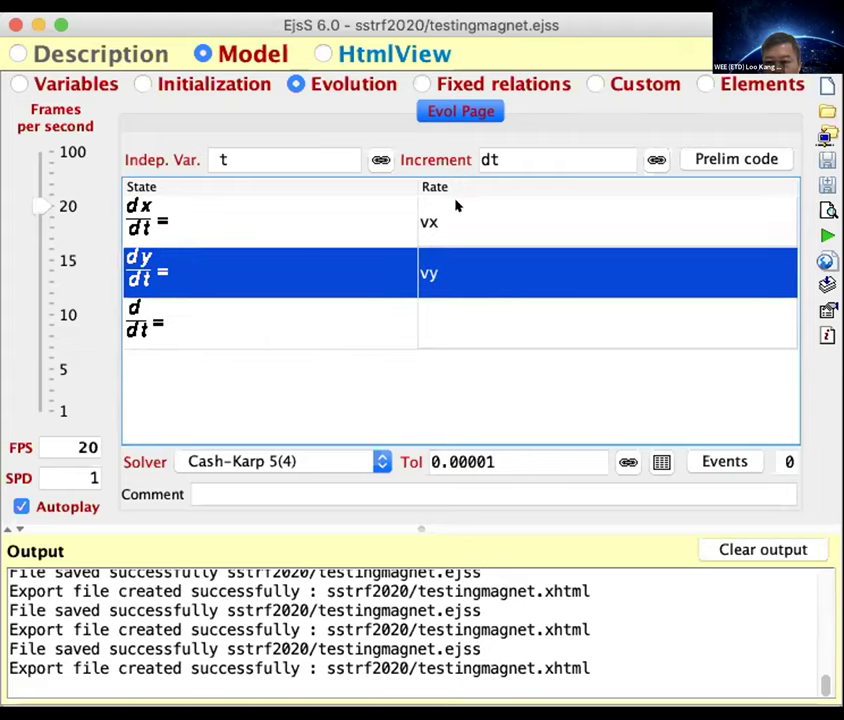
click(390, 236)
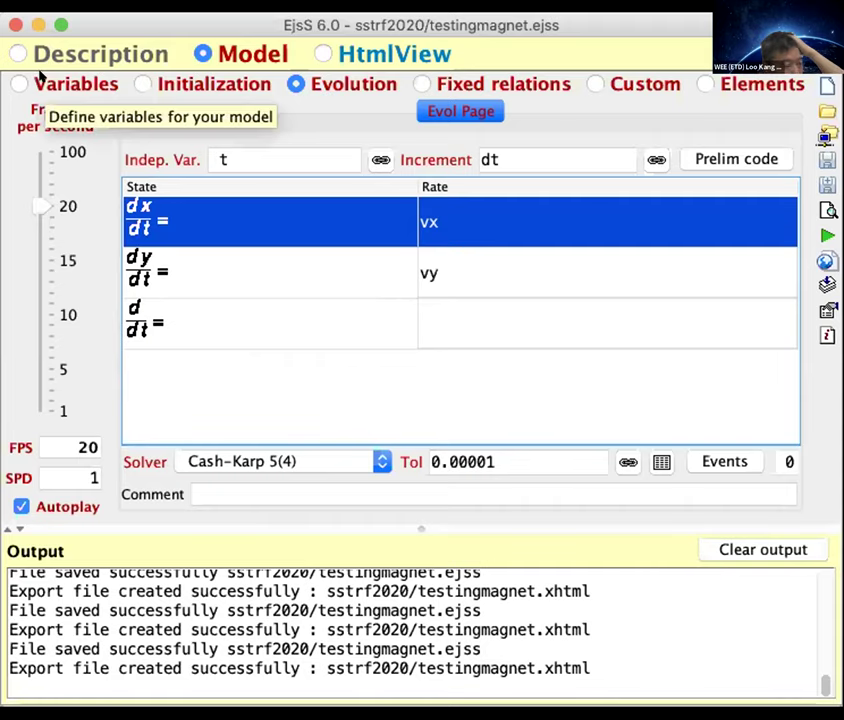
Copy the x and y rows of the variable table and paste them below the empty row after dt
click(70, 84)
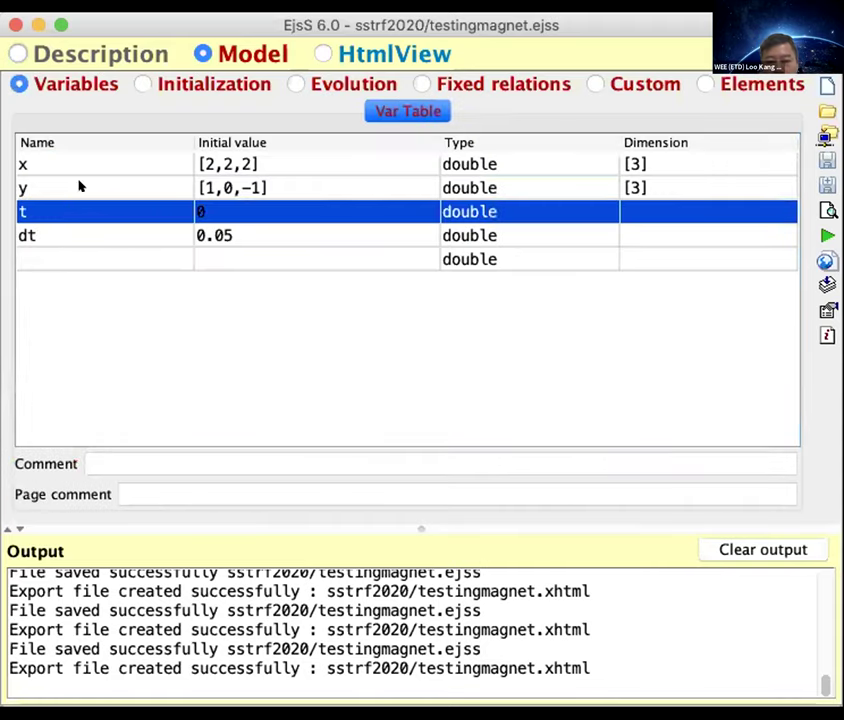
click(93, 185)
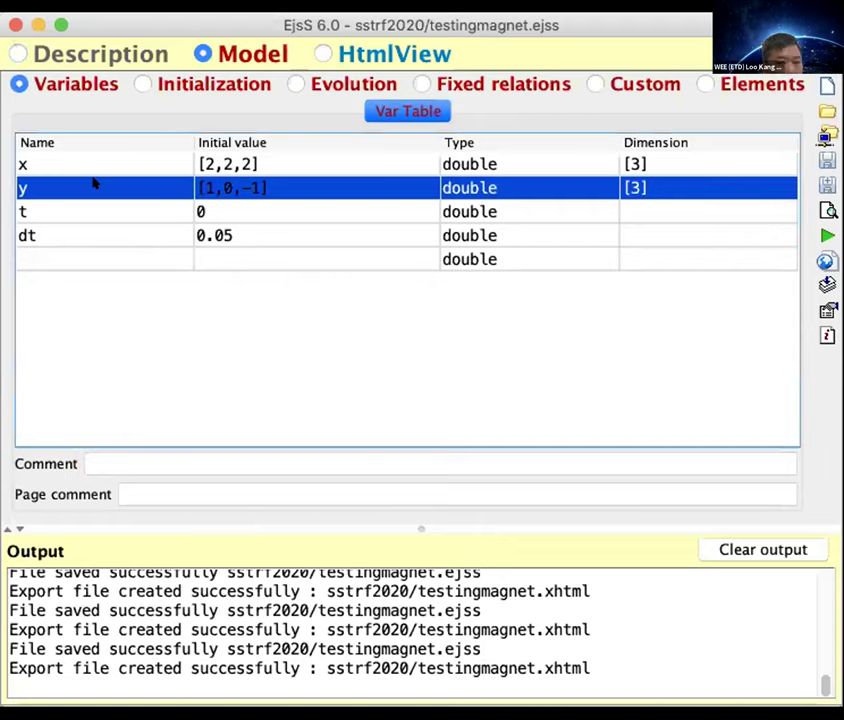
shift+click(79, 165)
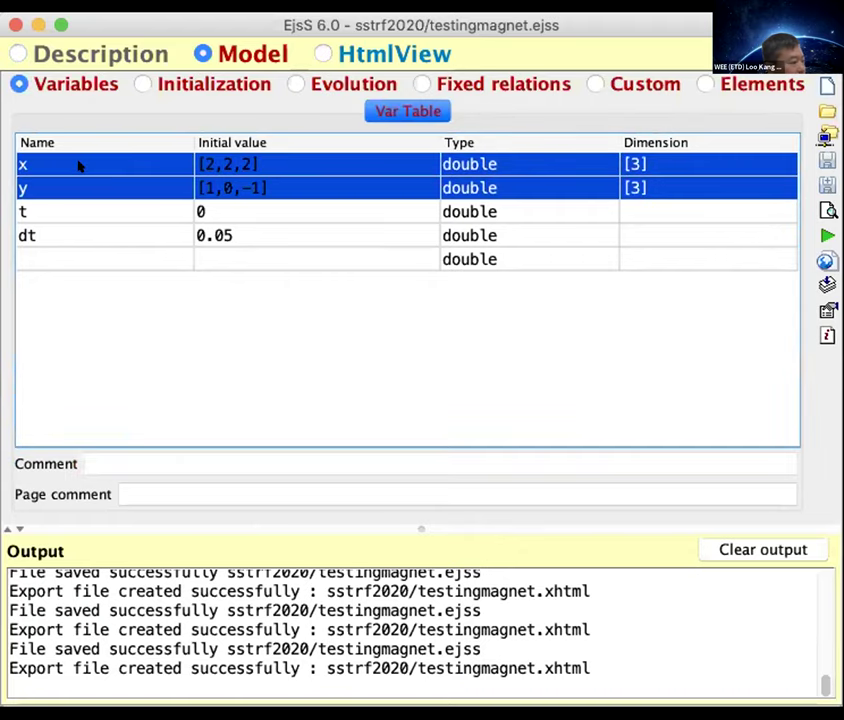
right_click(86, 170)
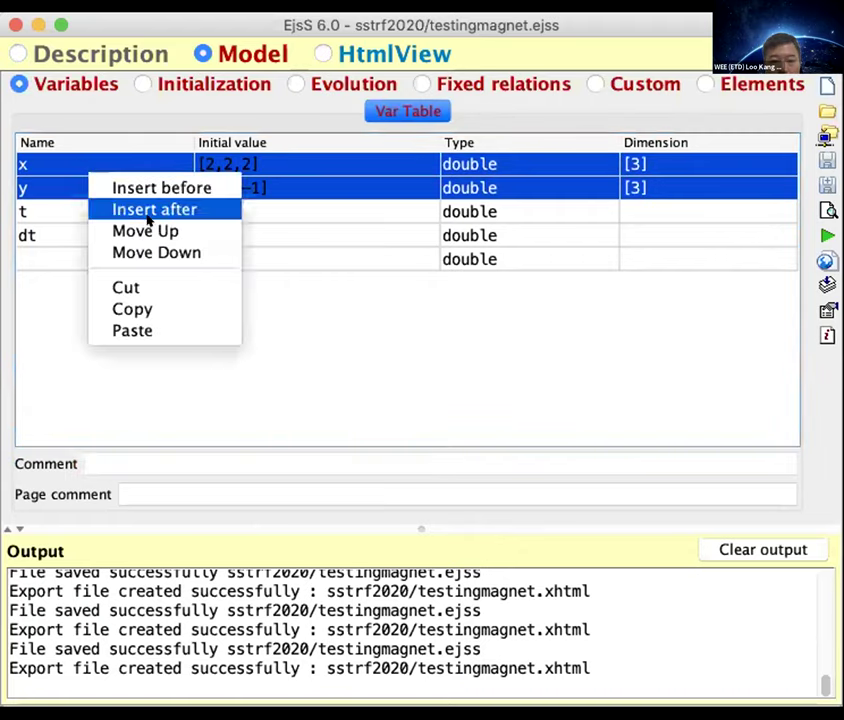
click(151, 302)
click(57, 257)
right_click(62, 262)
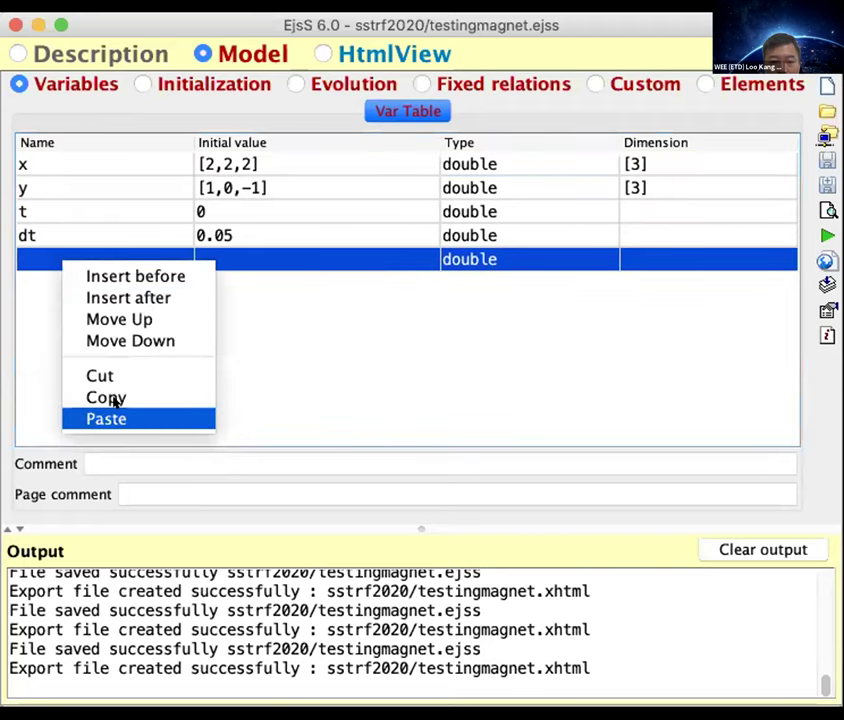
click(113, 416)
Rename the pasted copies of x and y as vx and vy
double_click(25, 283)
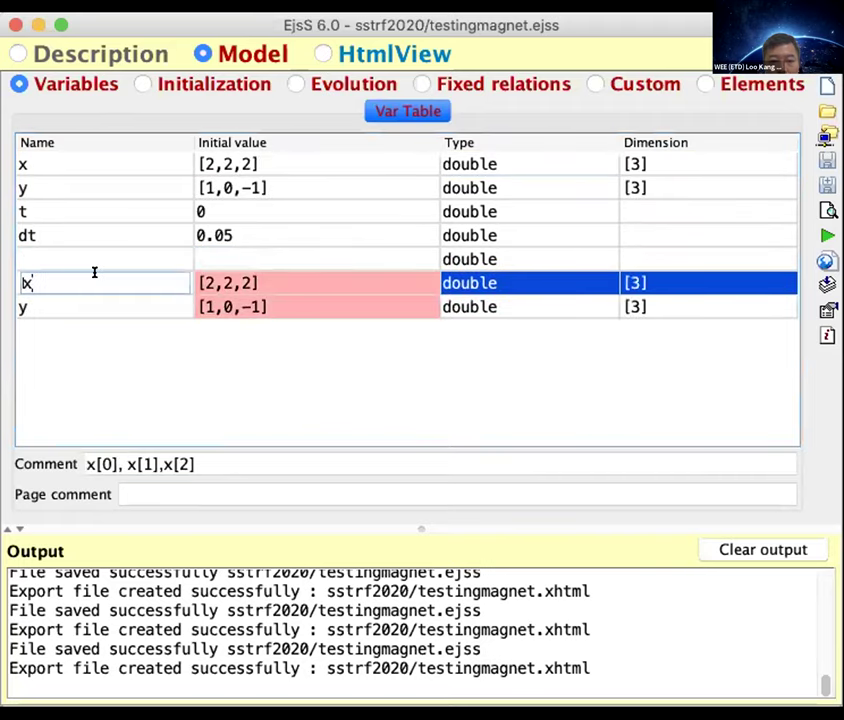
text(v)
key(Return)
double_click(21, 298)
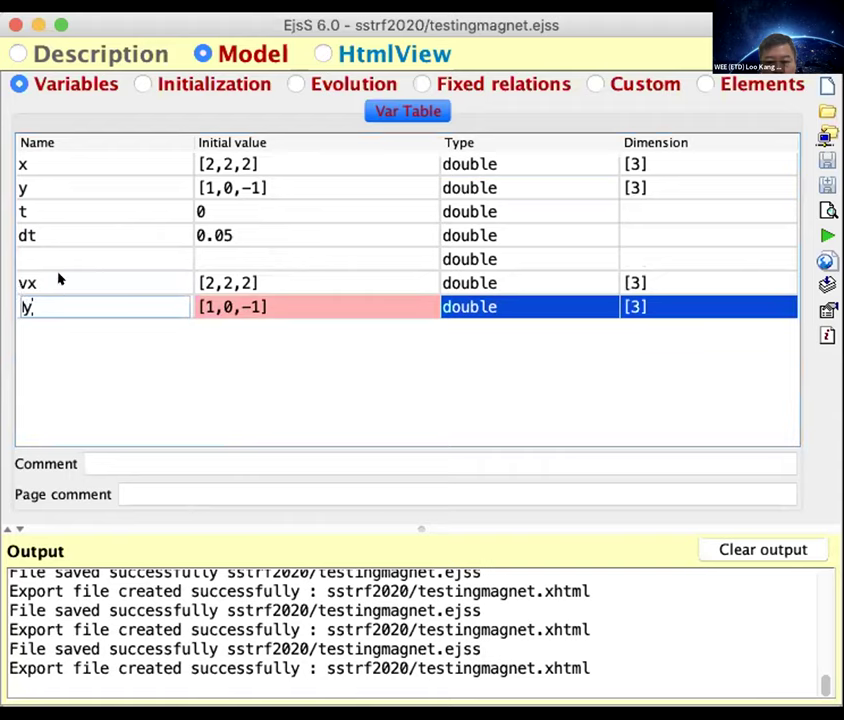
text(v)
click(60, 280)
Set the initial values of both vx and vy to 0
double_click(208, 282)
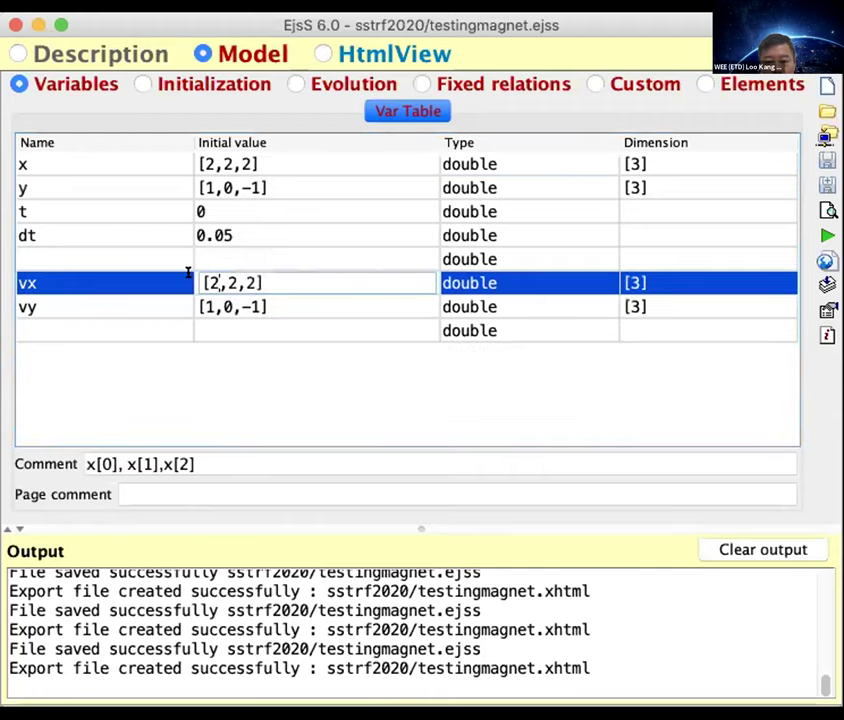
text(0)
key(Return)
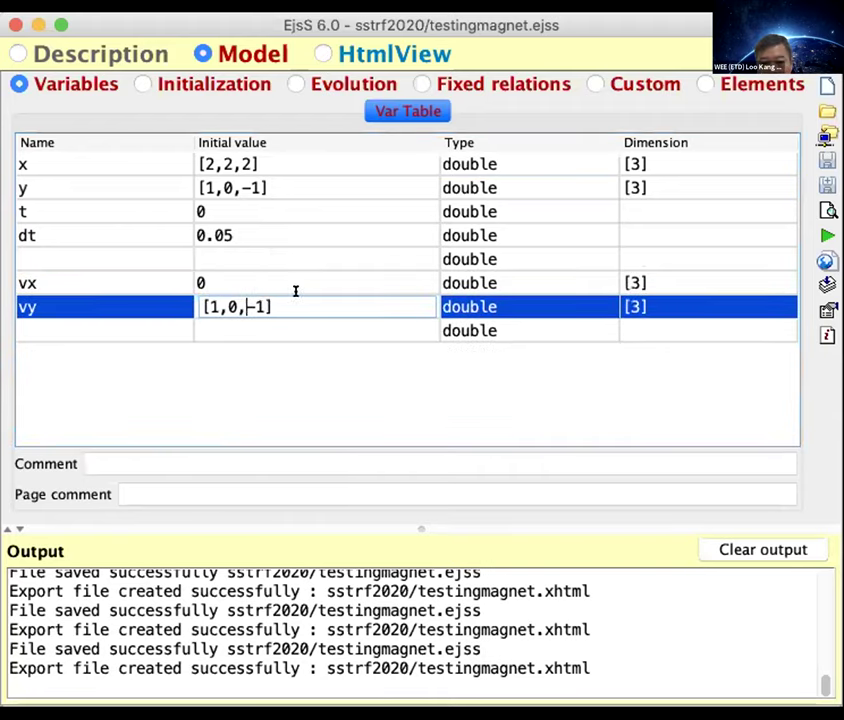
text(0)
click(225, 280)
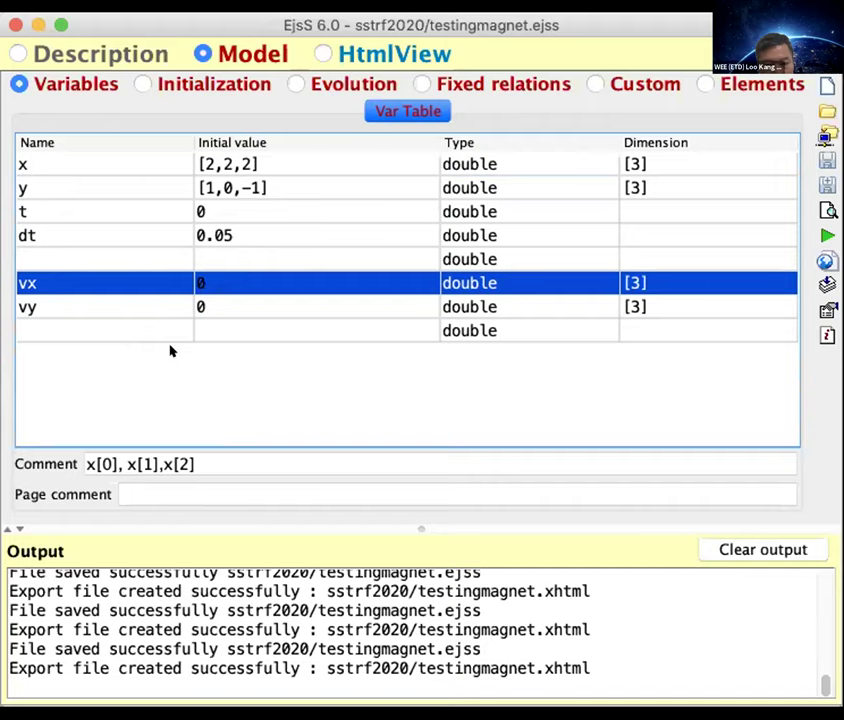
key(Down)
key(Up)
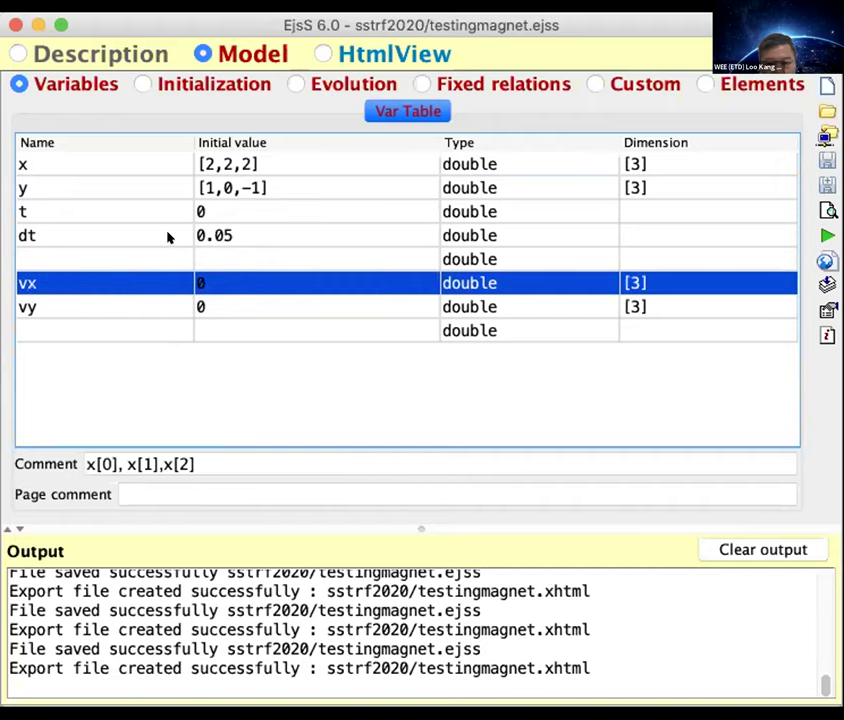
click(314, 78)
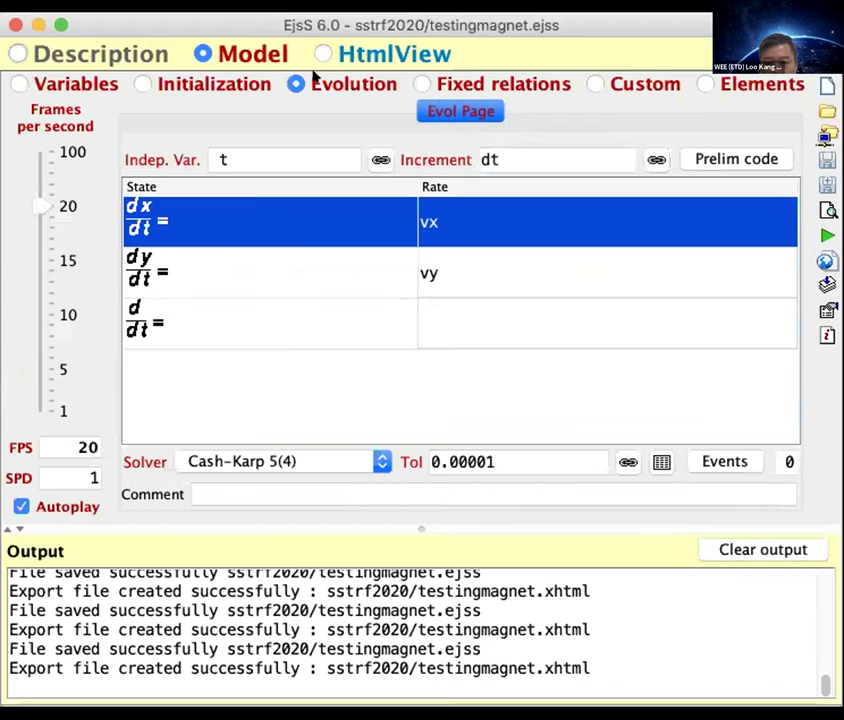
click(210, 84)
click(79, 84)
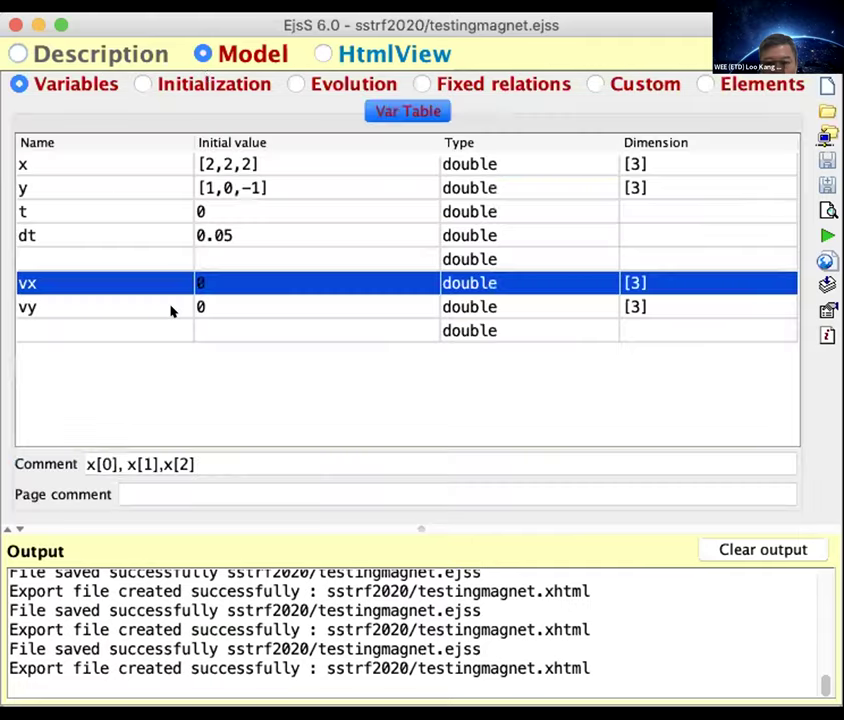
Check the evolution equations against the vx and vy rows of the variable table, and run the simulation
key(Down)
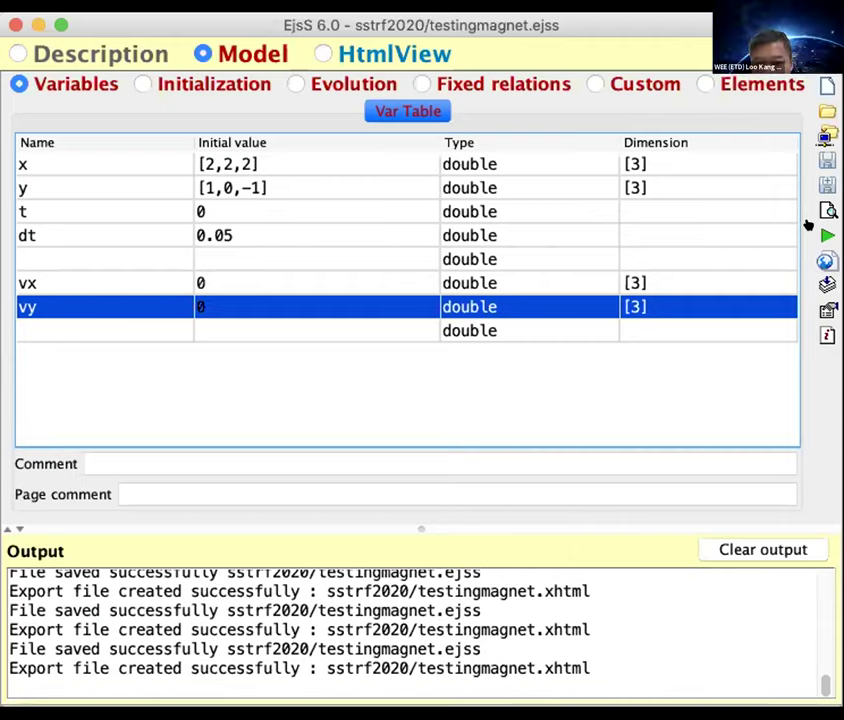
click(296, 84)
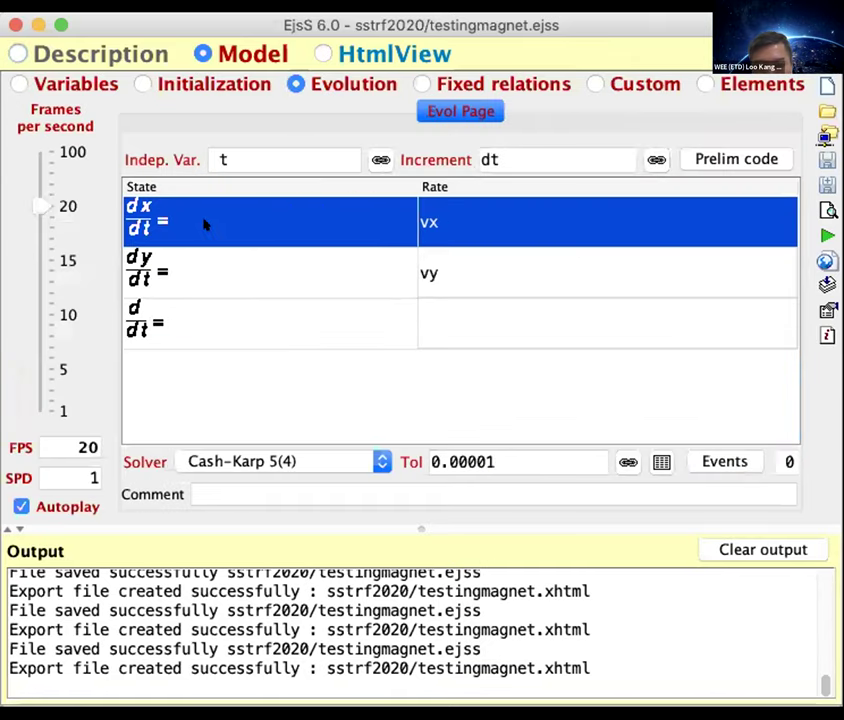
click(60, 80)
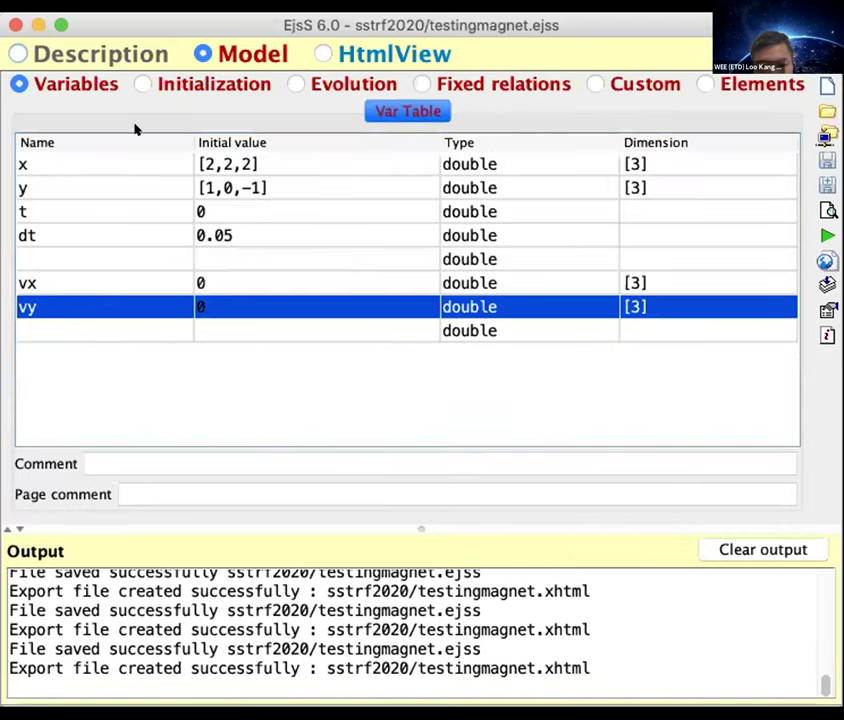
click(222, 285)
key(Down)
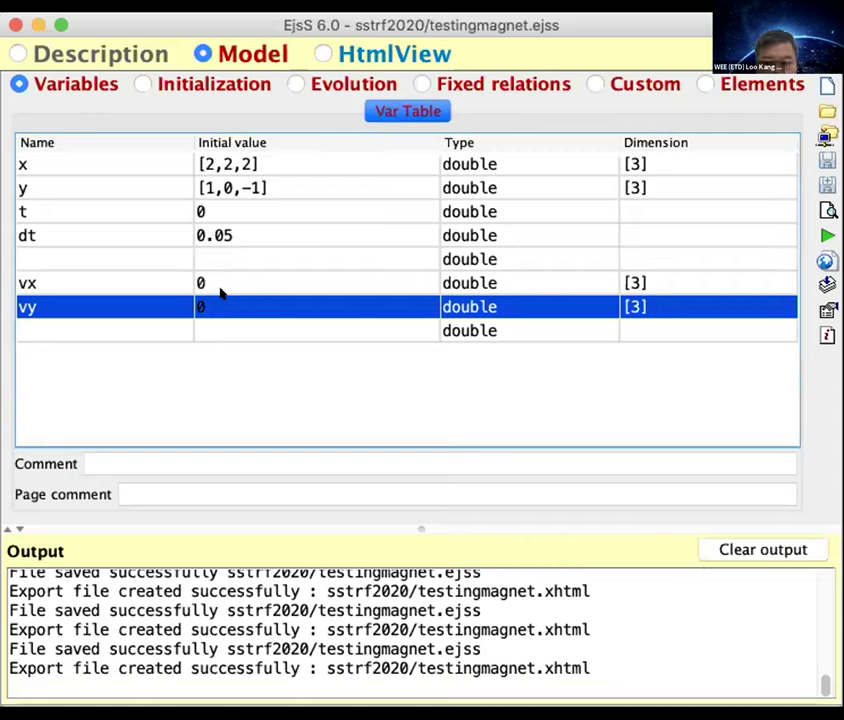
click(824, 228)
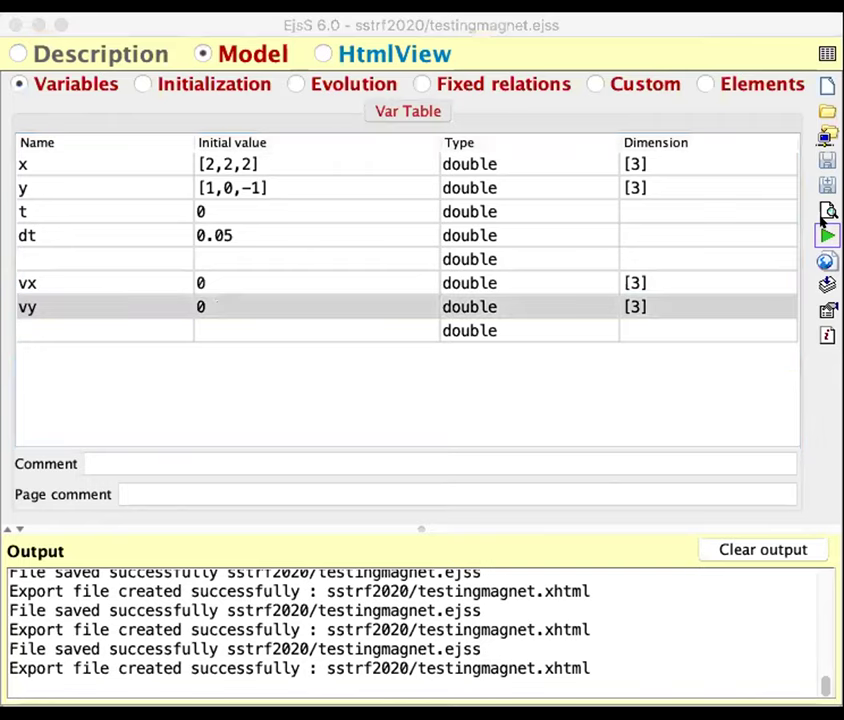
click(443, 219)
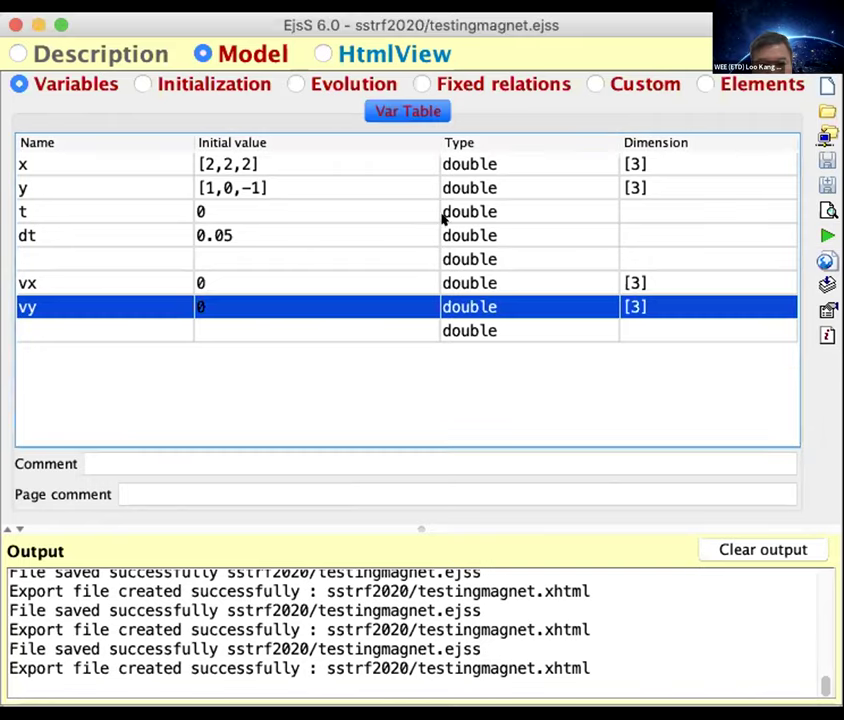
Set the initial value of vx to 1, run the simulation and pause the balls' motion
click(224, 278)
double_click(240, 276)
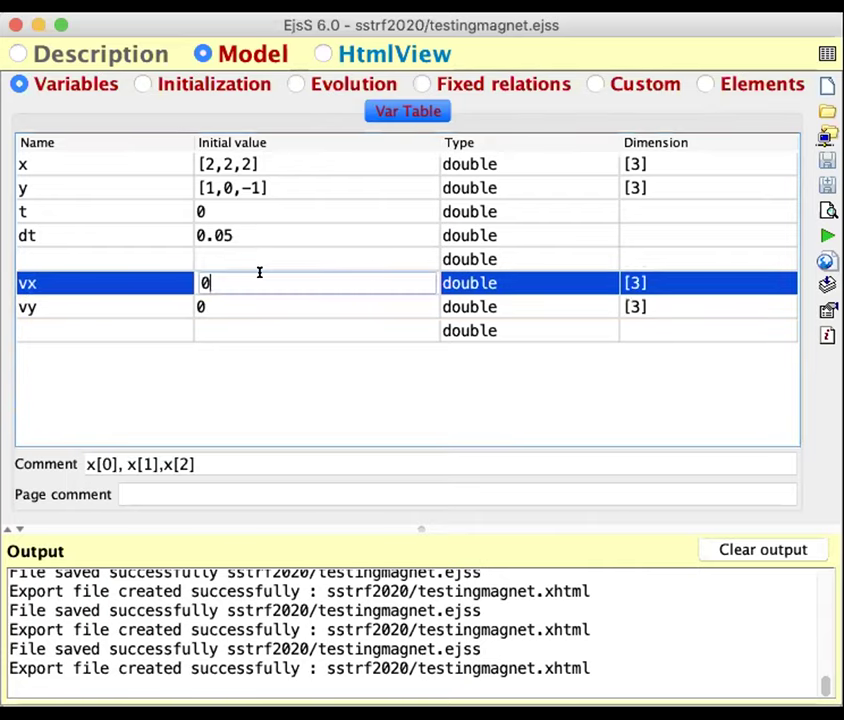
key(BackSpace)
text(1)
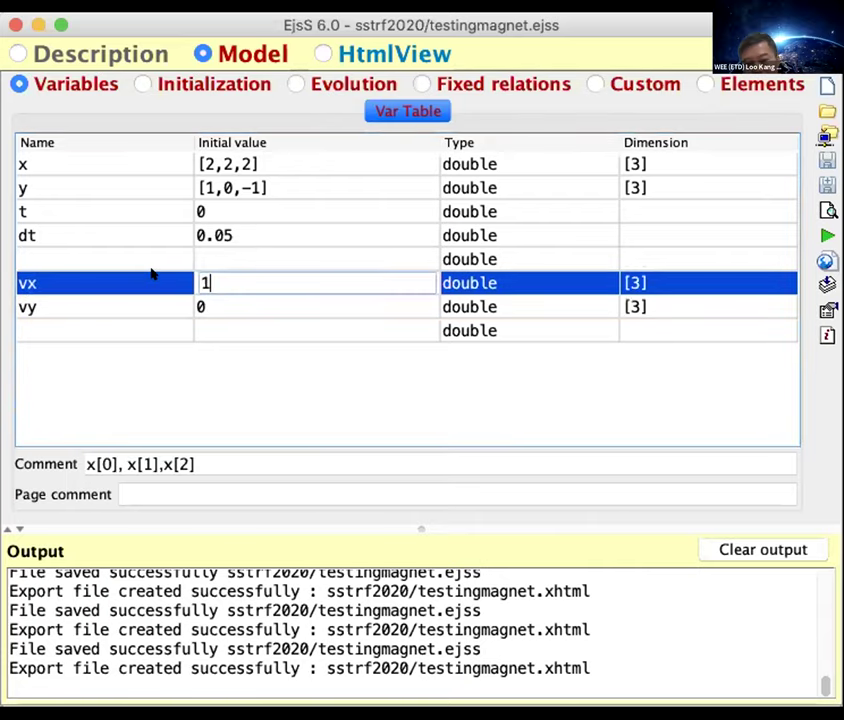
key(Return)
click(208, 277)
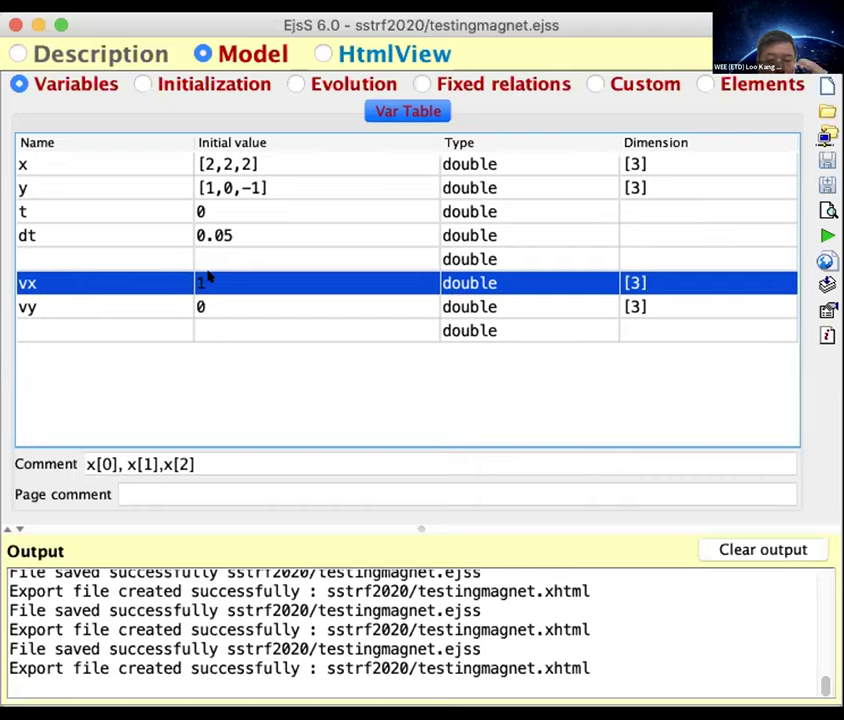
click(823, 230)
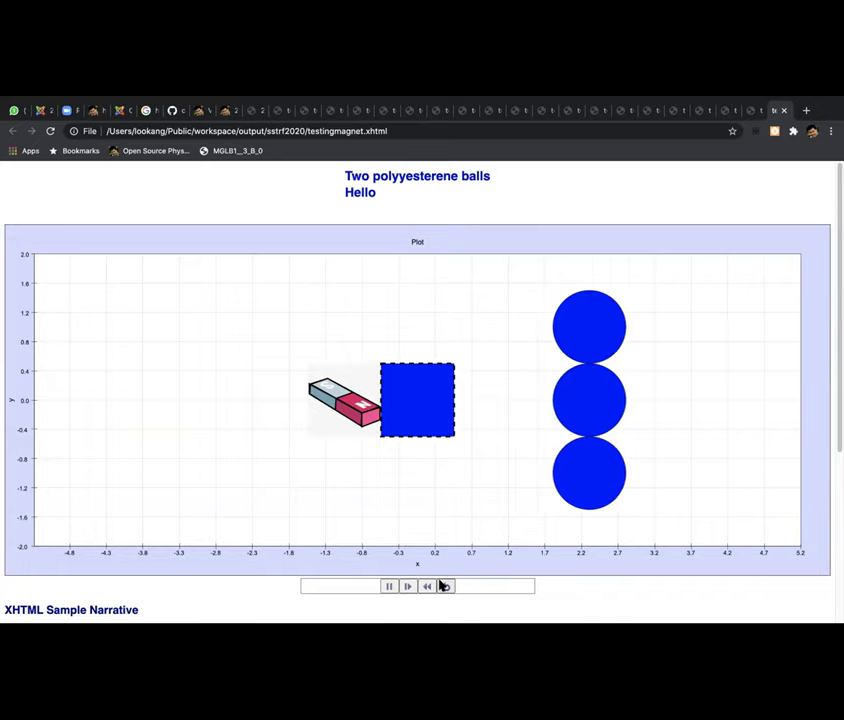
click(389, 586)
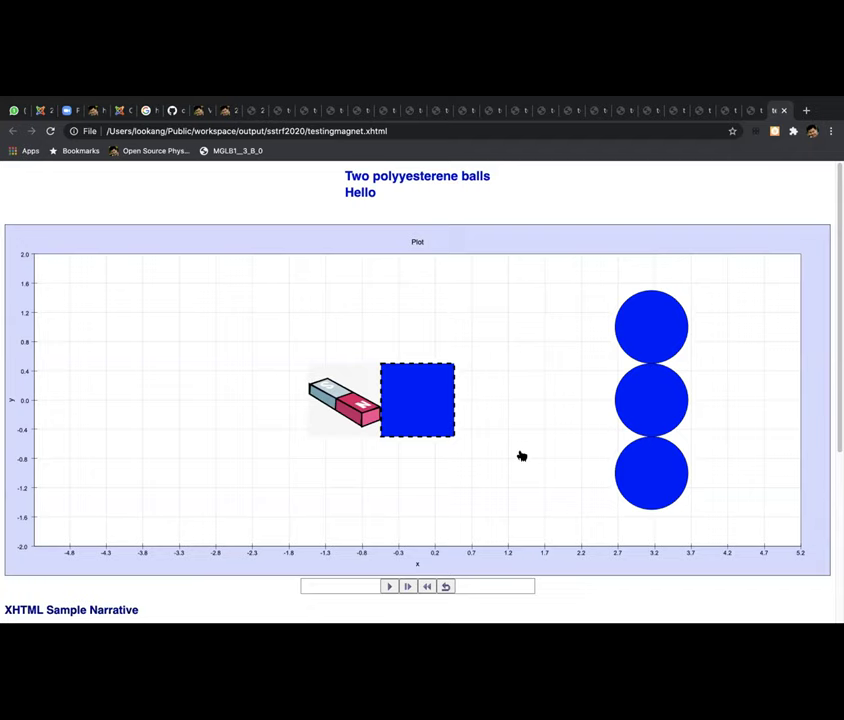
Switch to WhatsApp Web and examine the equations and rates in the group chat's photo of the evolution page
key(super+1)
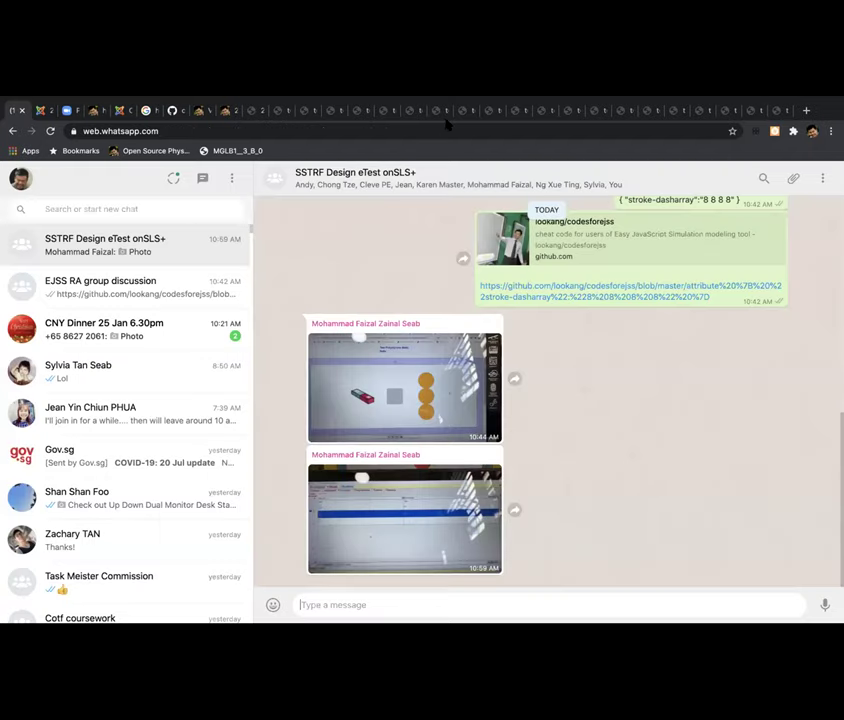
click(389, 527)
click(397, 435)
click(397, 375)
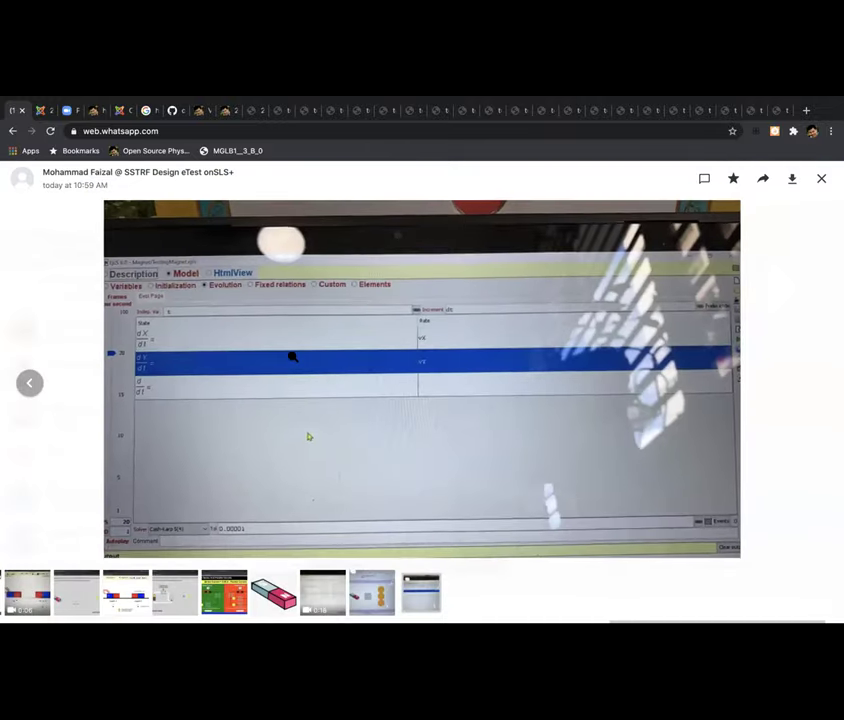
click(185, 518)
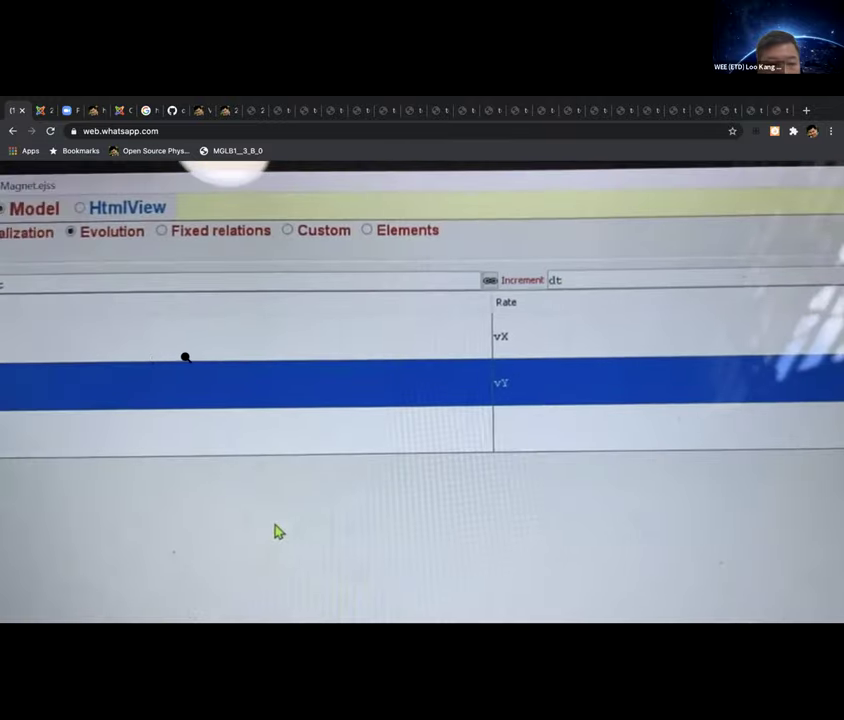
click(185, 357)
click(324, 354)
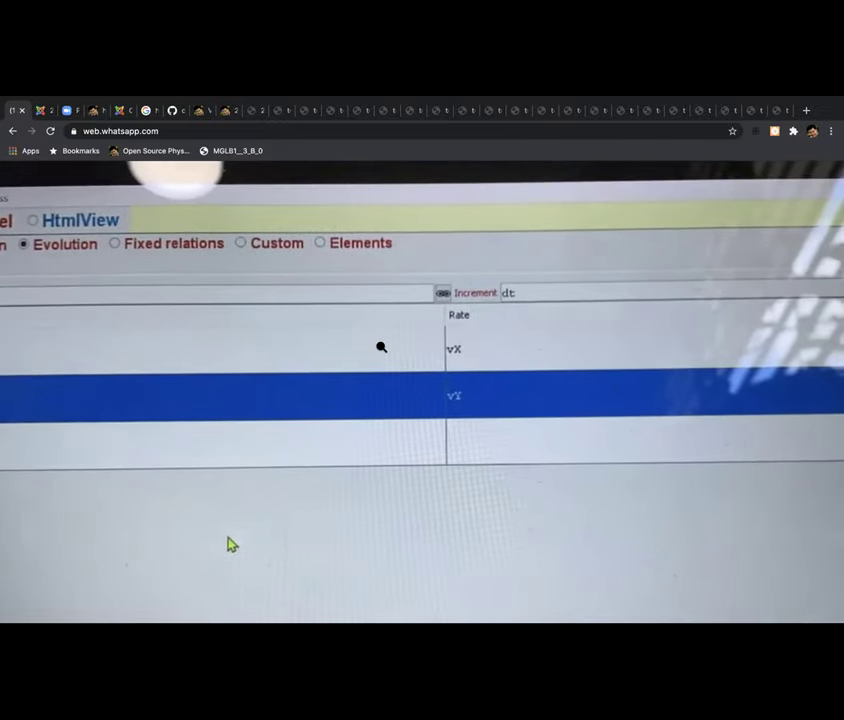
click(381, 347)
click(380, 346)
click(381, 347)
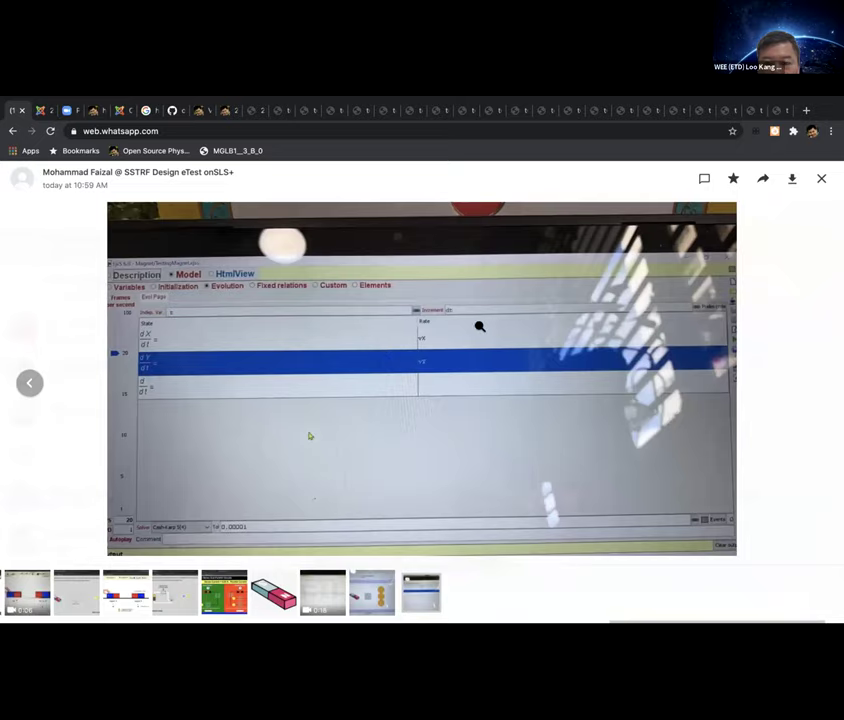
click(819, 180)
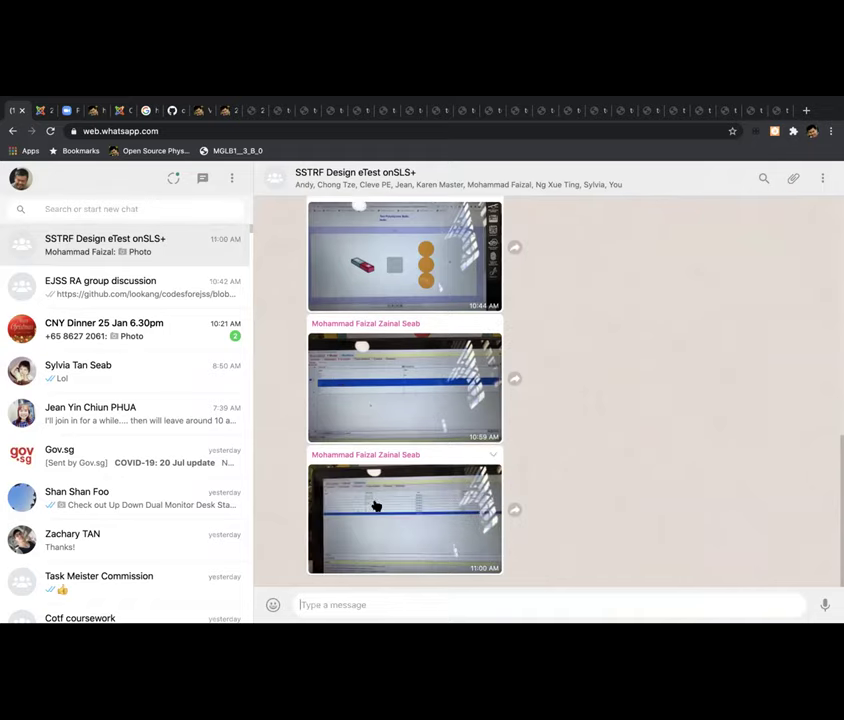
Examine the newest chat photo, checking the variable table's names, initial values and dimensions
click(377, 505)
click(273, 354)
click(324, 354)
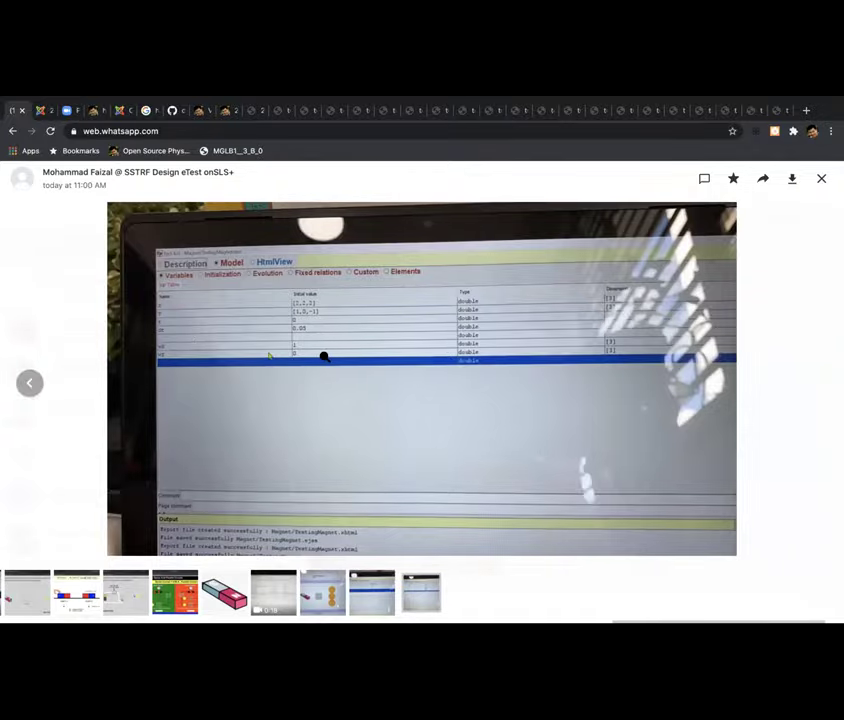
click(314, 357)
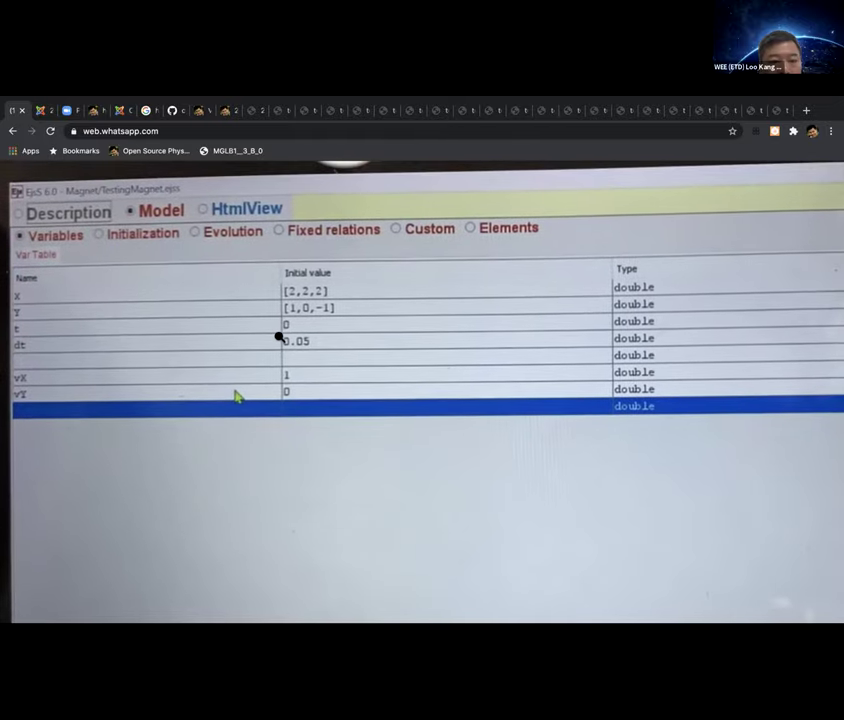
click(280, 336)
click(815, 178)
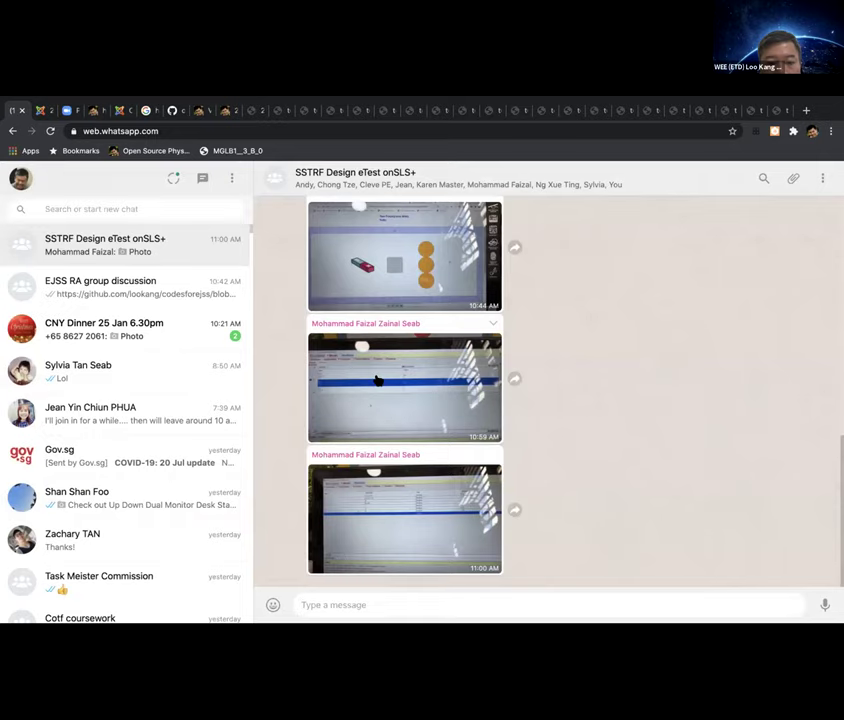
Reopen the evolution page photo and inspect its solver and autoplay settings up close
click(377, 379)
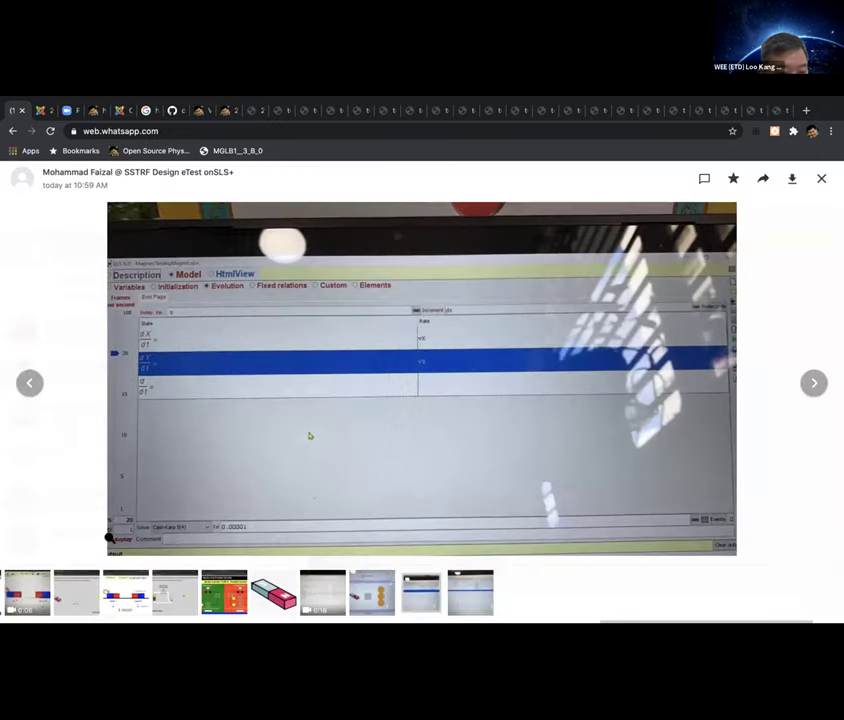
click(310, 436)
drag(441, 370, 484, 322)
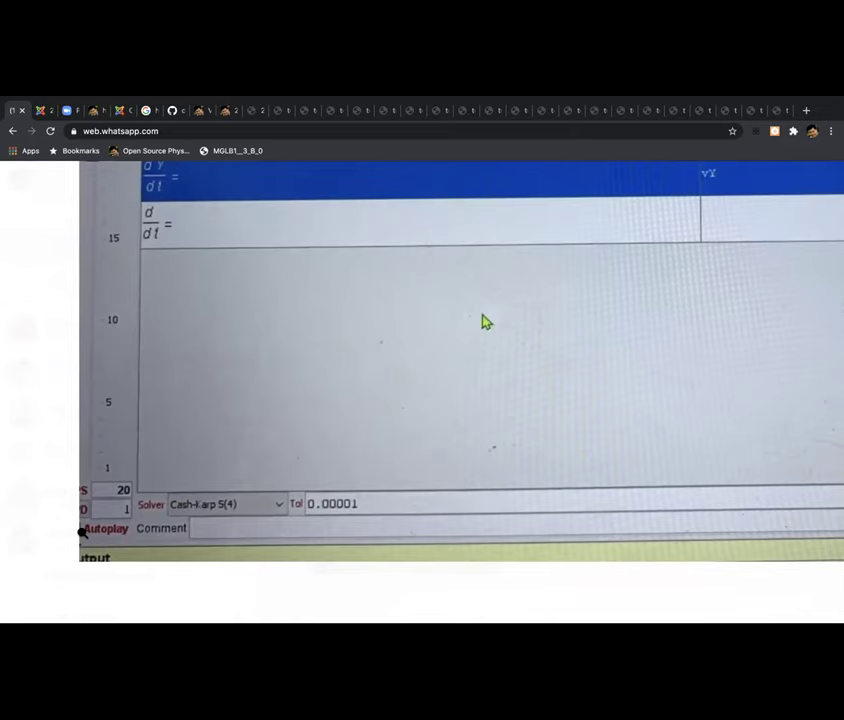
click(82, 531)
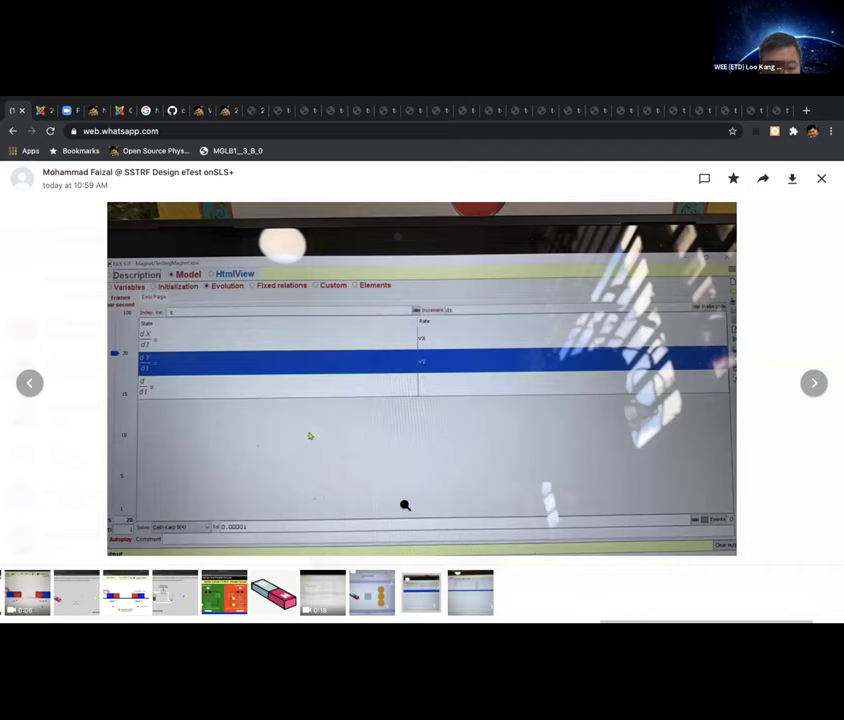
key(Escape)
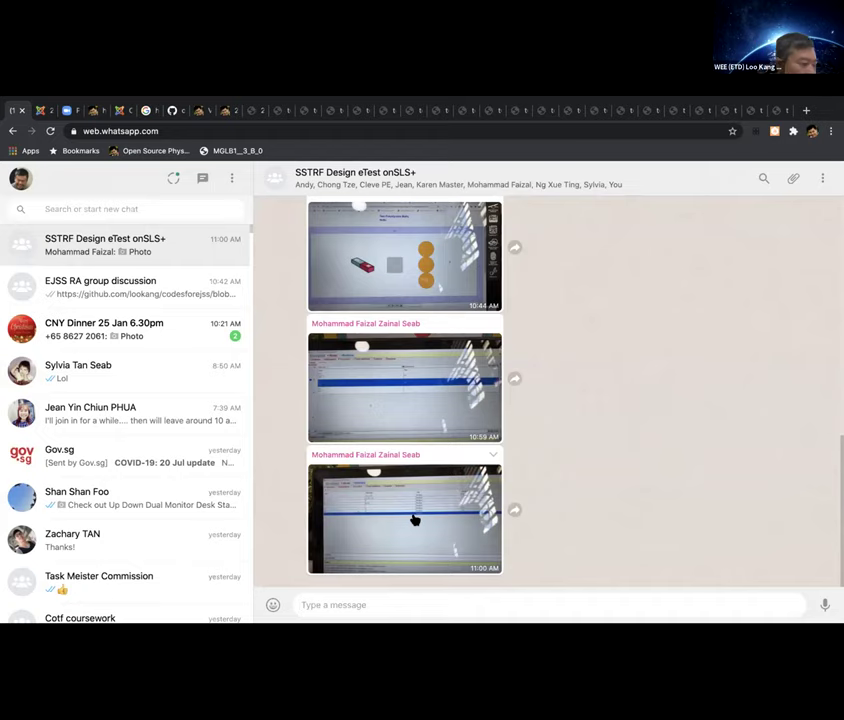
Examine the chat photo of the shapeSet properties, checking the position and size fields
click(367, 495)
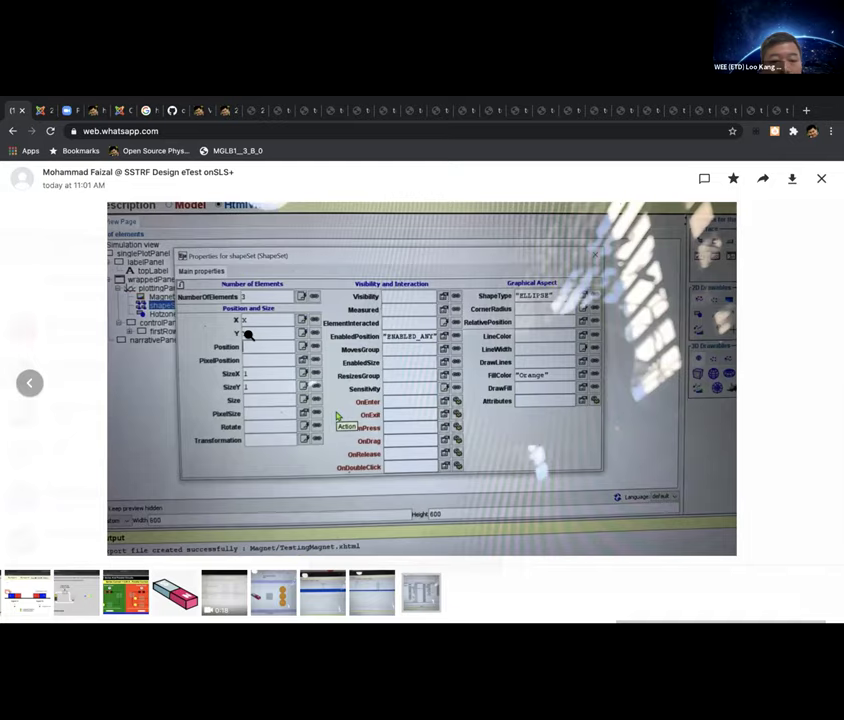
click(248, 334)
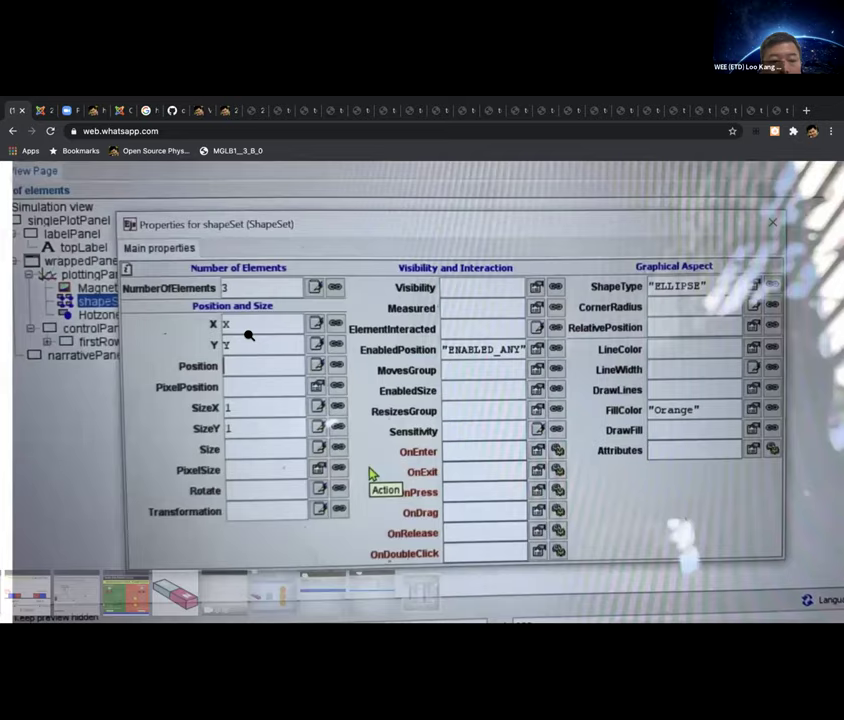
click(248, 336)
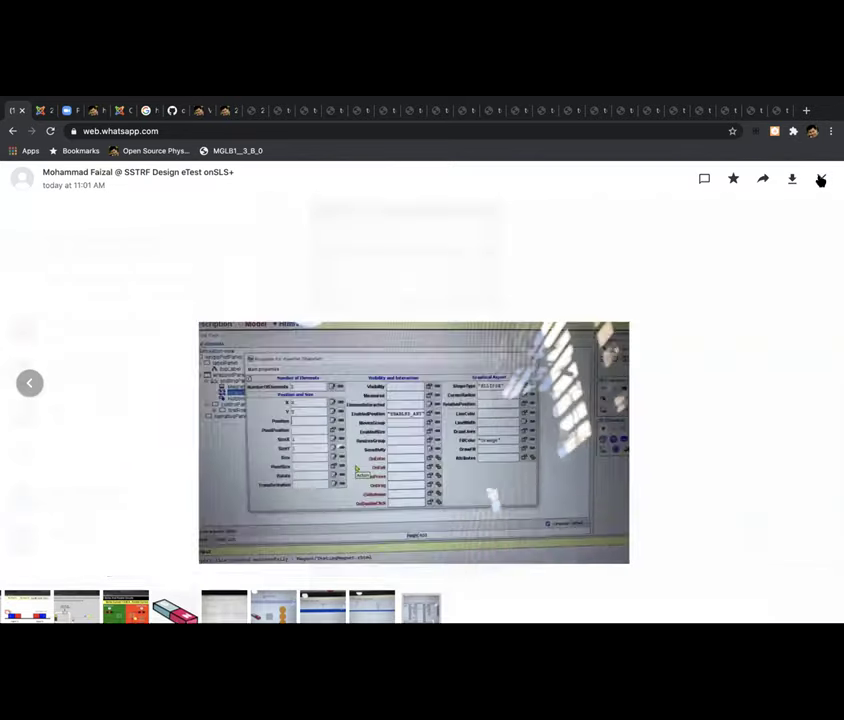
click(820, 180)
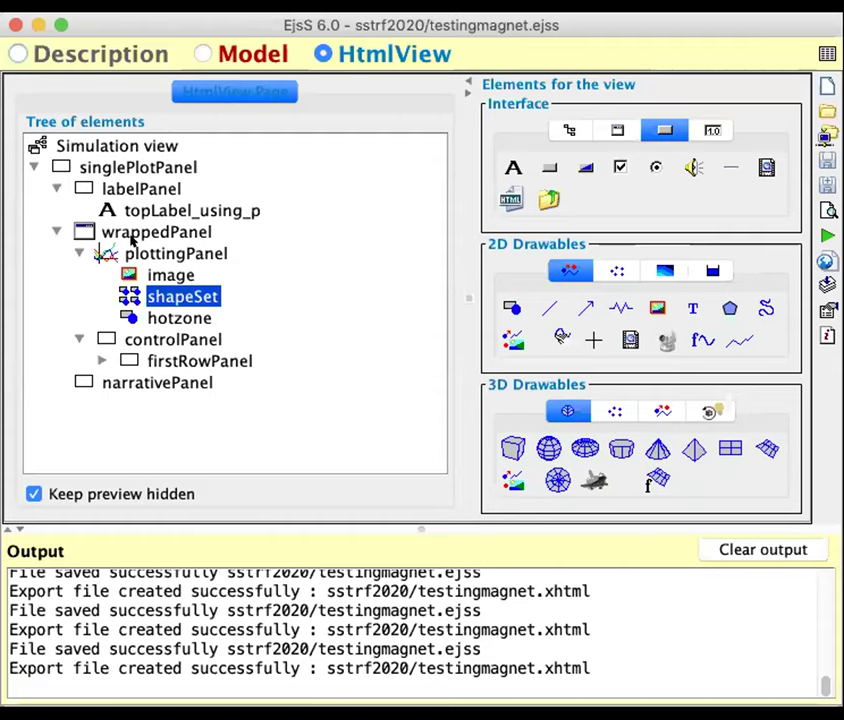
Switch to EjsS and set the TRMessage decoration of plottingPanel to "x="
click(140, 252)
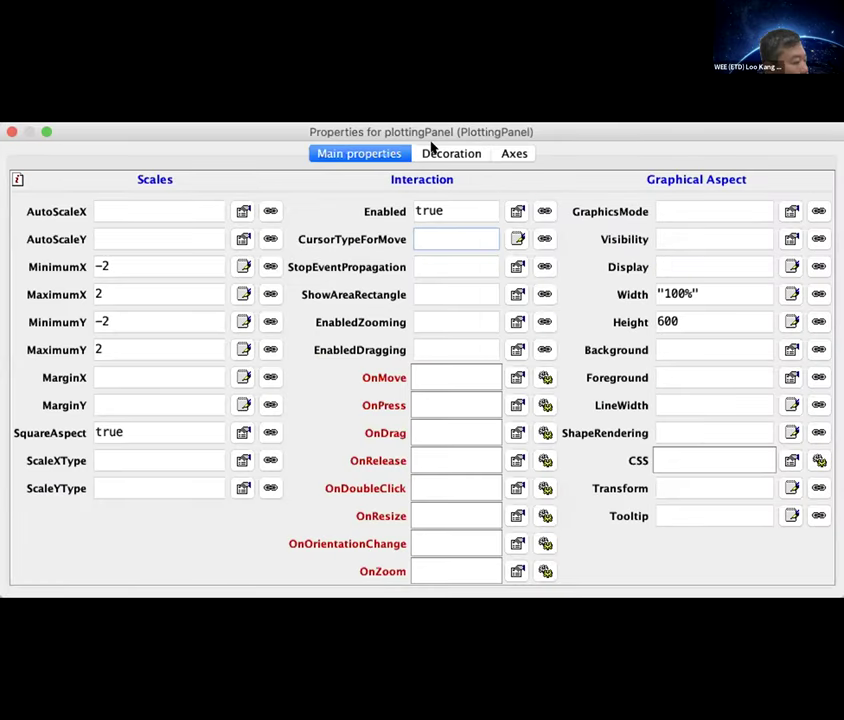
click(435, 150)
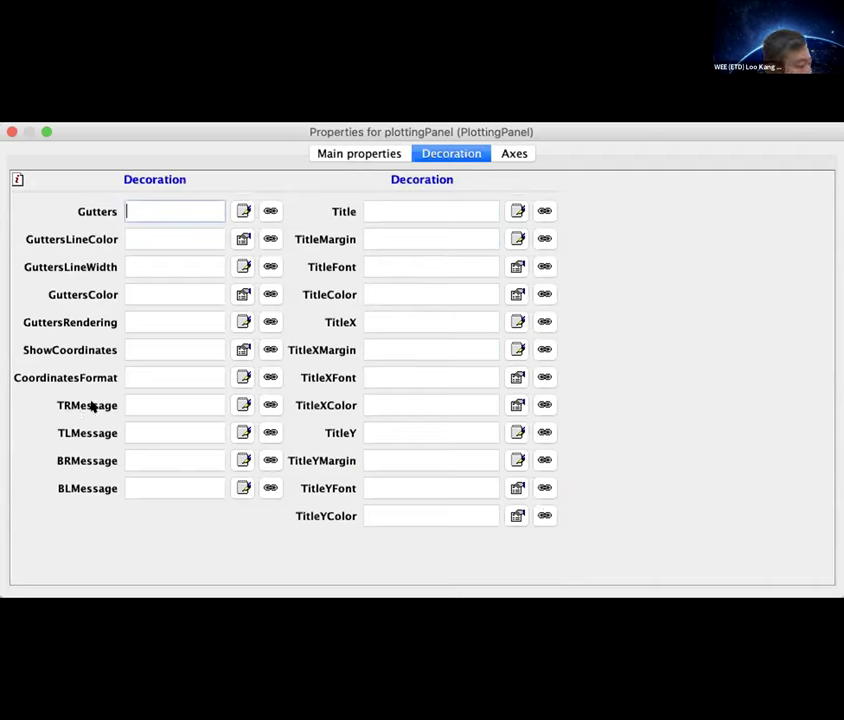
click(140, 404)
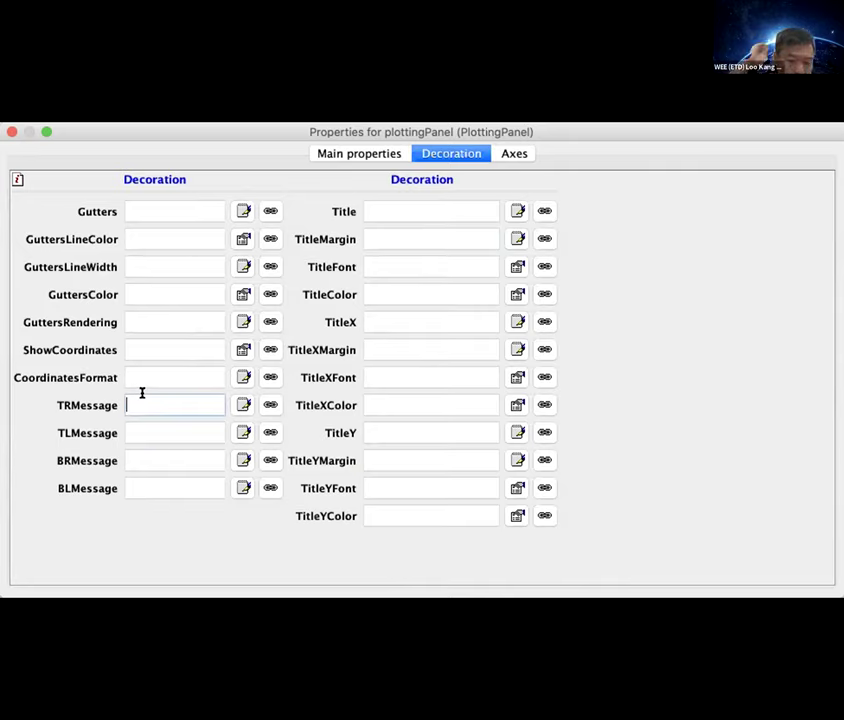
text("x=")
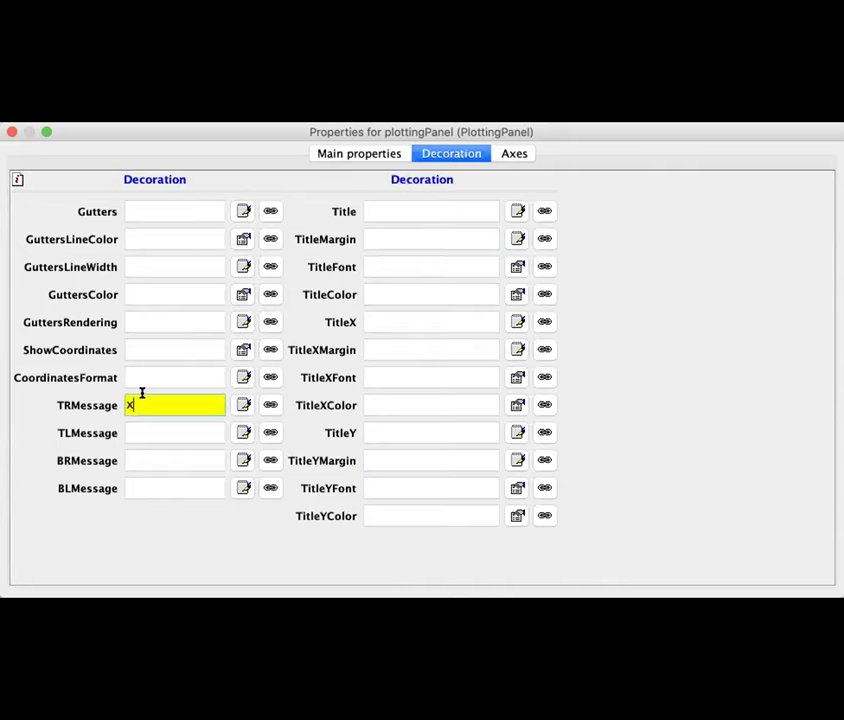
key(Return)
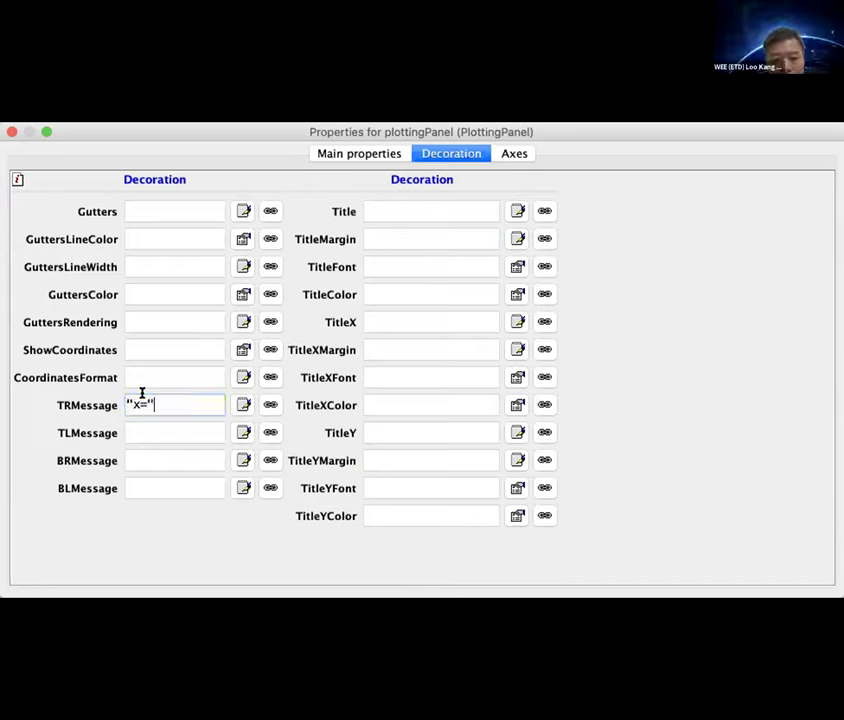
Replace the TRMessage text of plottingPanel with "vx="vx
key(BackSpace)
key(BackSpace)
key(BackSpace)
key(BackSpace)
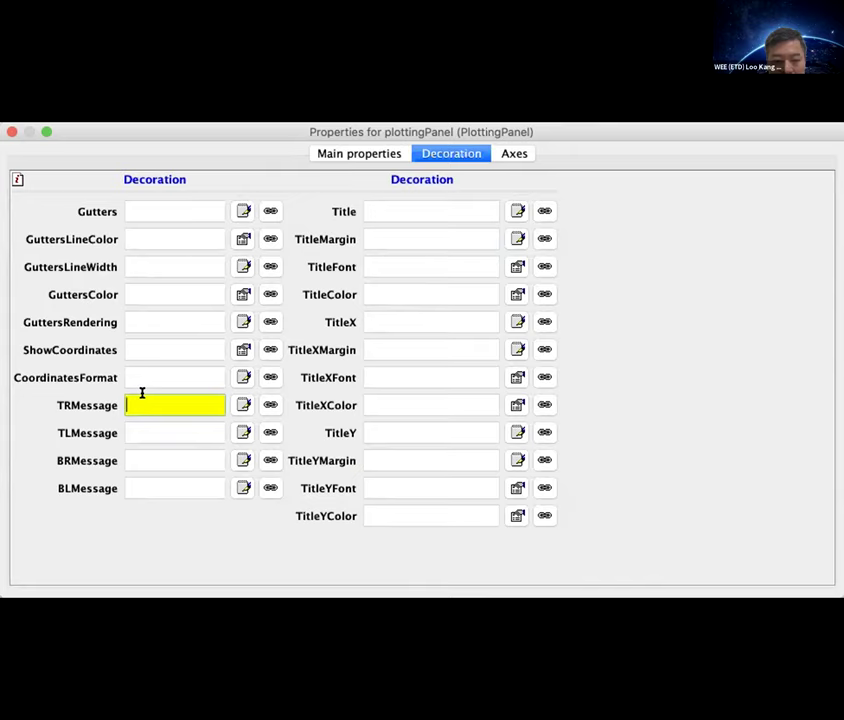
text(vx)
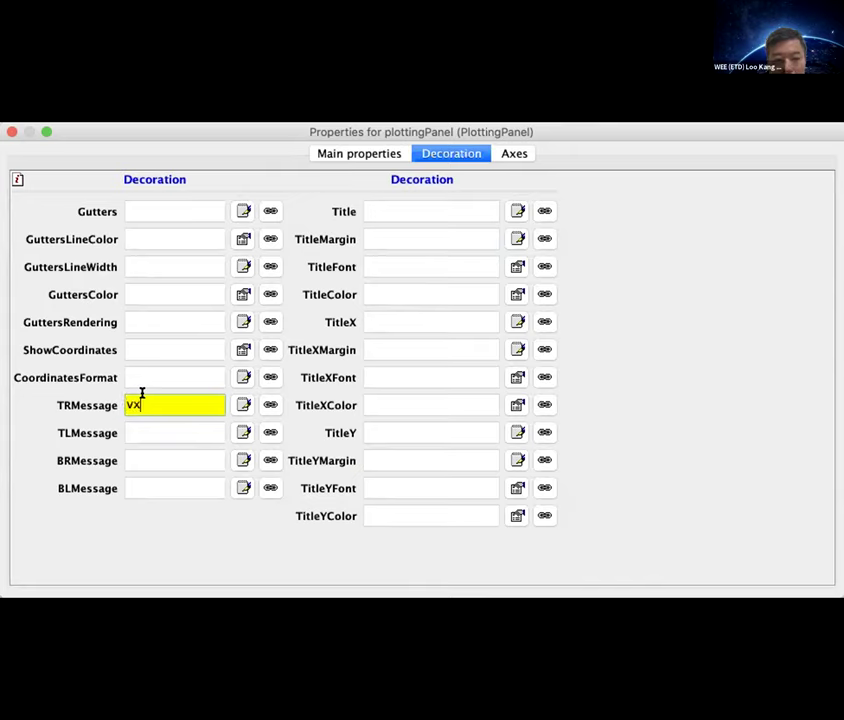
key(Return)
click(142, 395)
text(=")
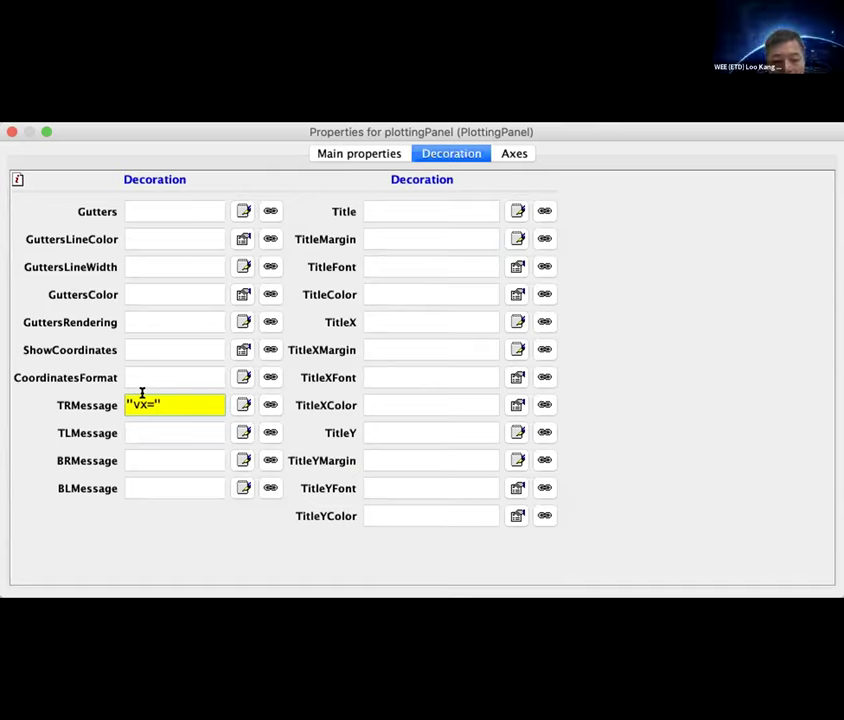
text(vx\)
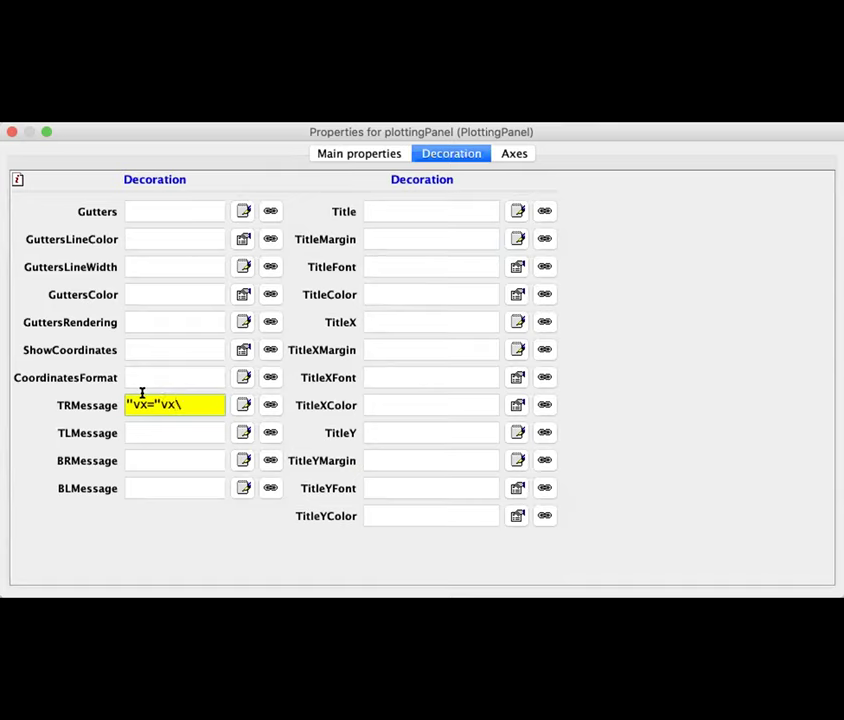
key(Return)
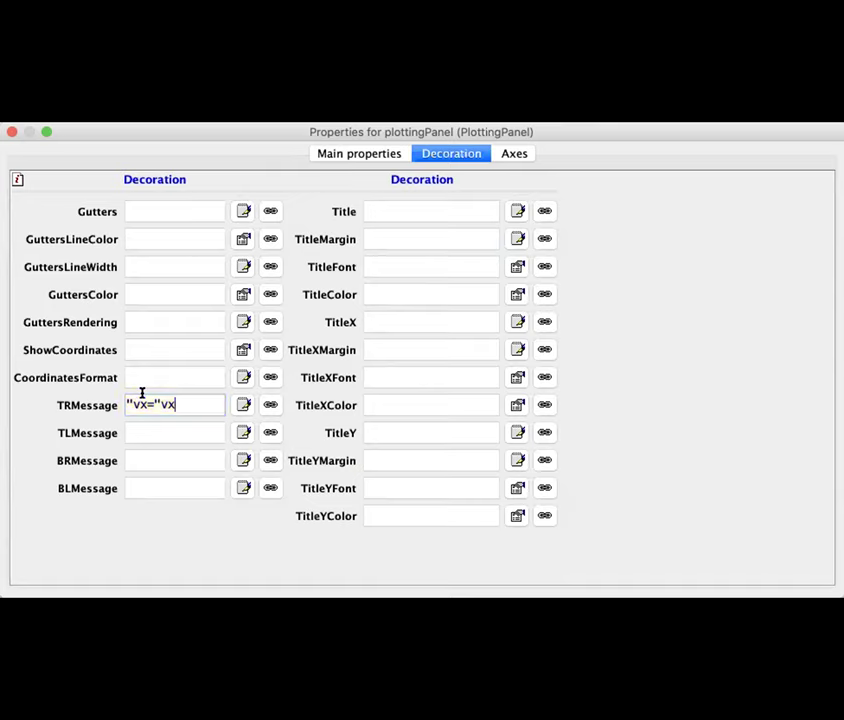
Extend the TRMessage expression with a second line for the y velocity by appending +"\nvy="+vy
text(+)
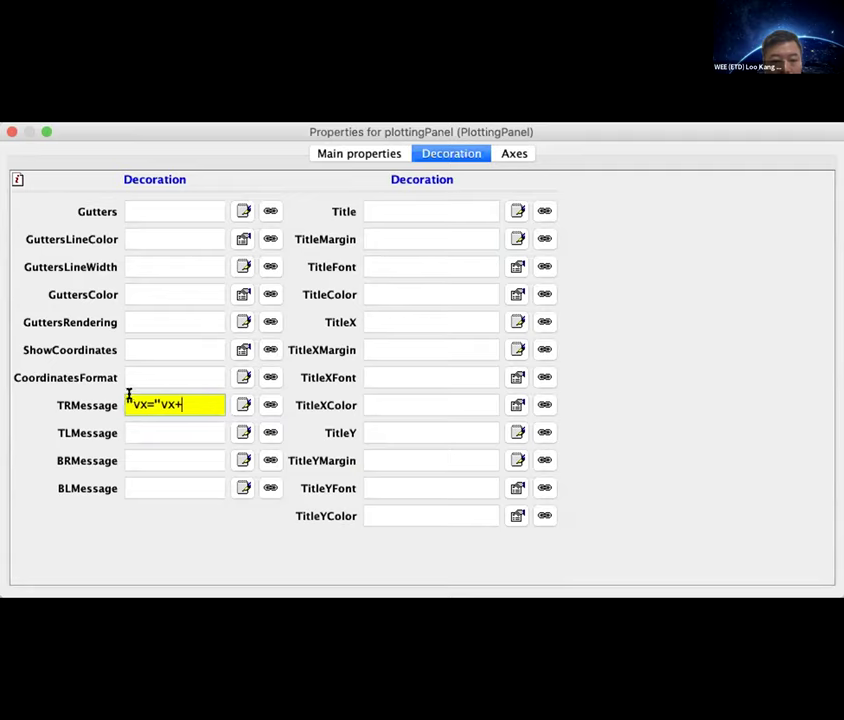
key(BackSpace)
key(Return)
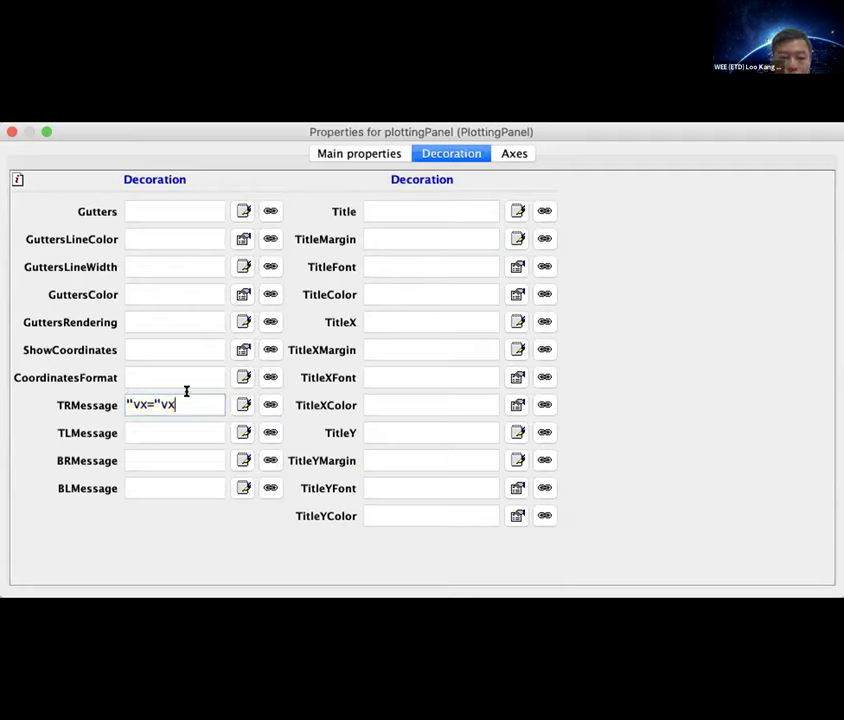
key(Tab)
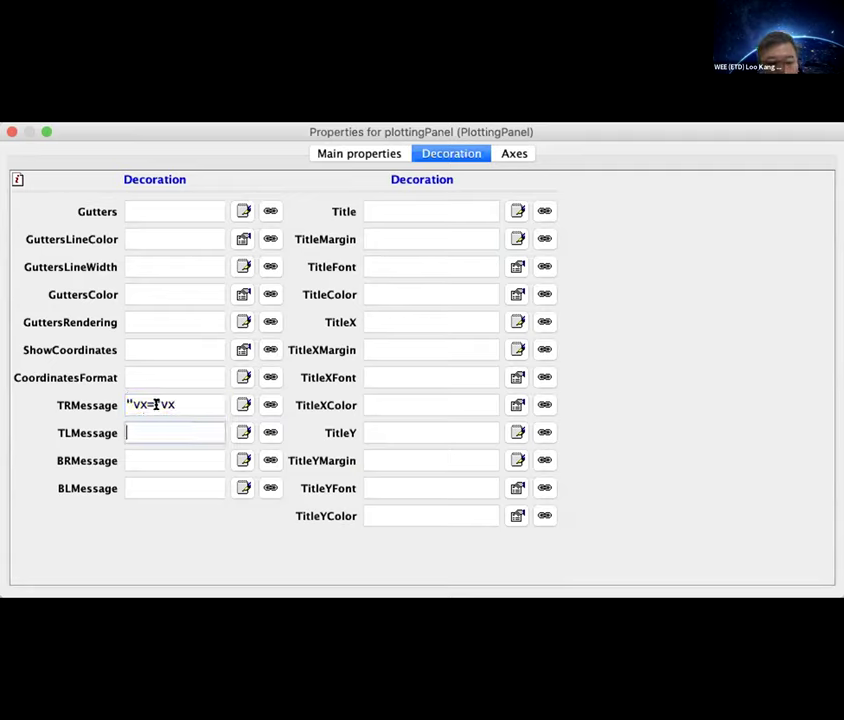
click(200, 396)
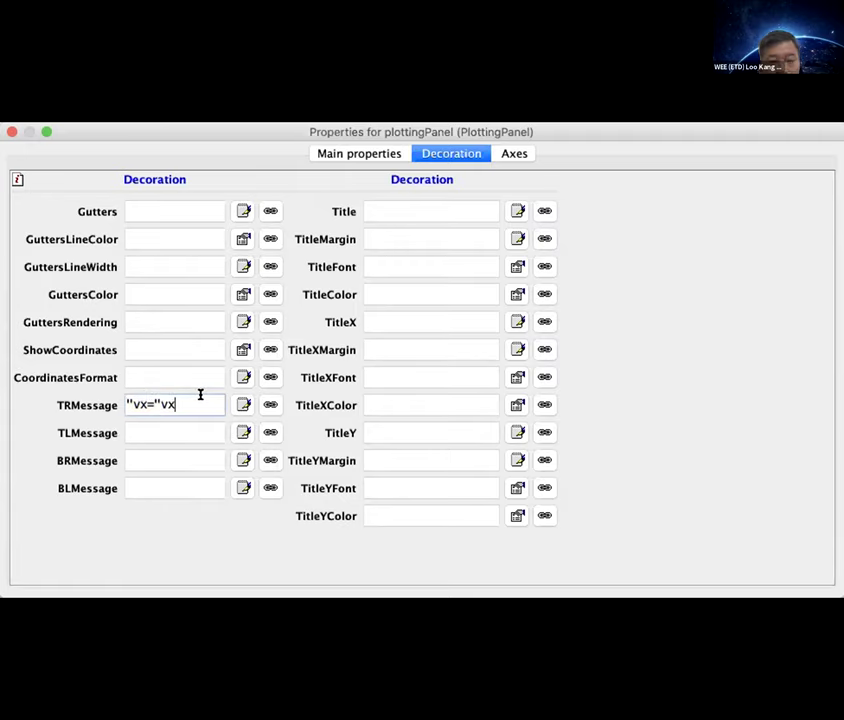
text(+)
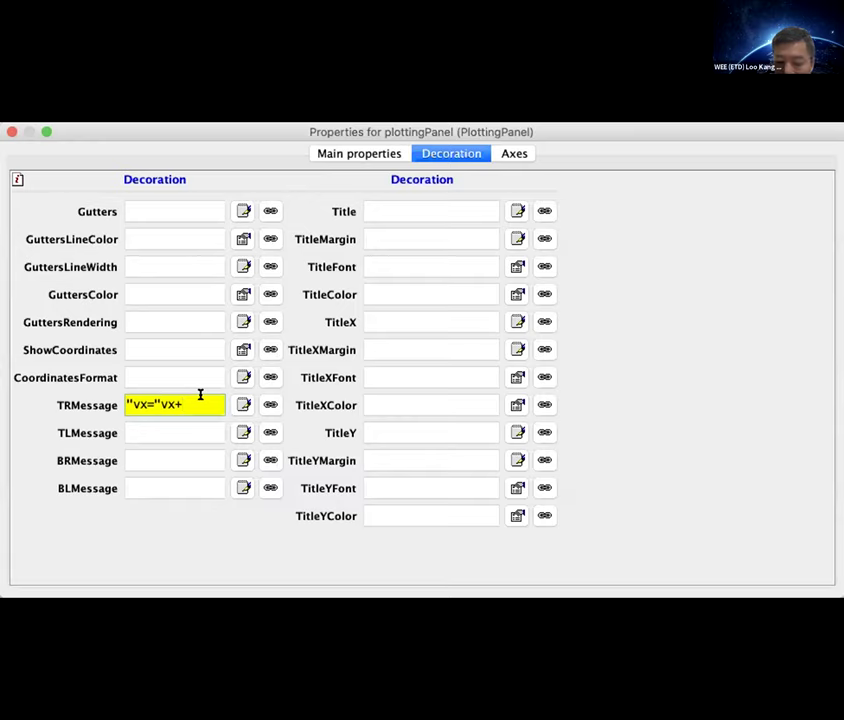
text(")
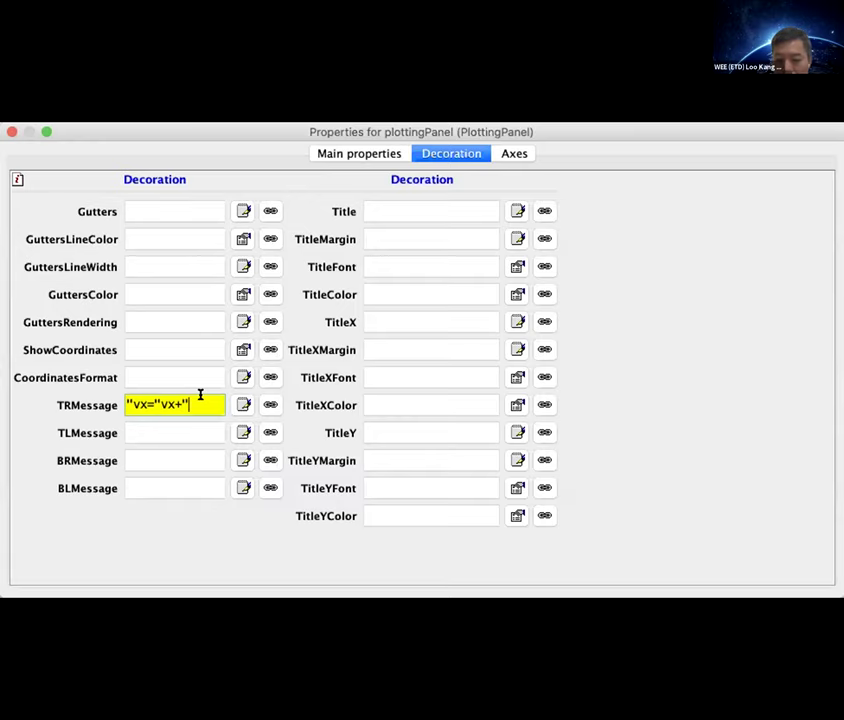
text(\nvy="+vy)
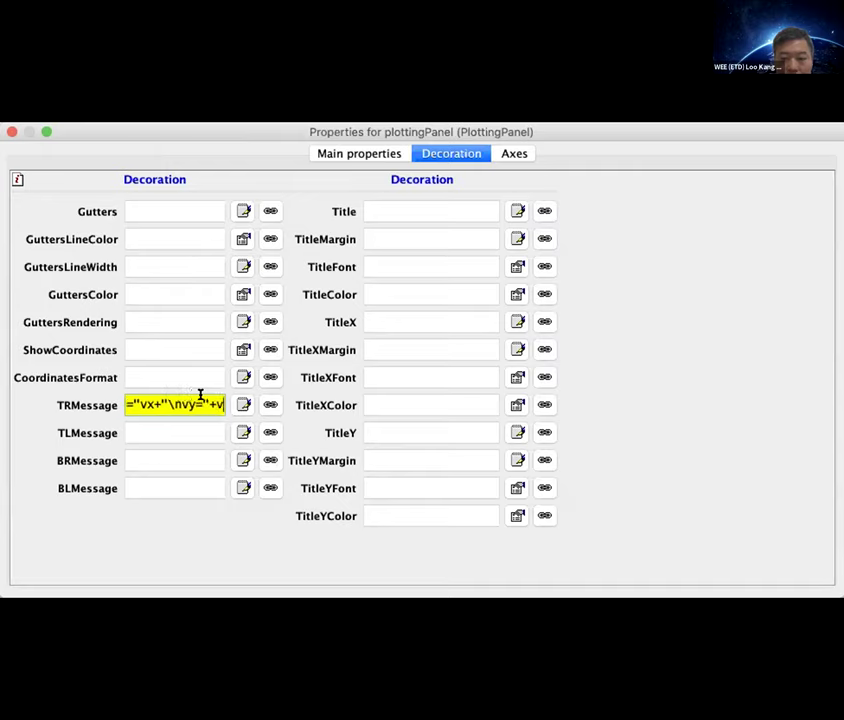
key(Return)
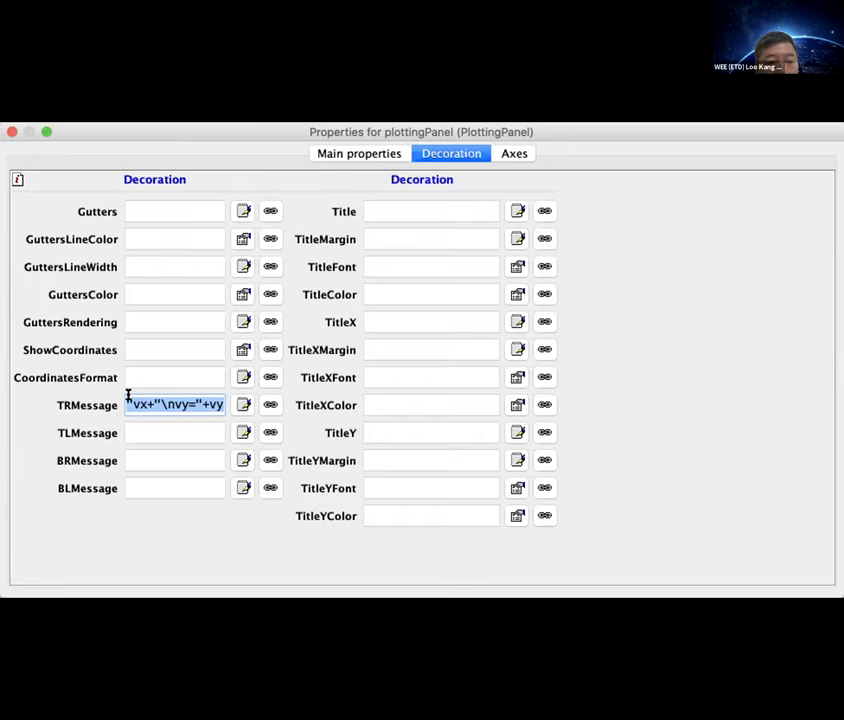
Insert the missing plus sign before the vx variable, making the TRMessage expression "vx="+vx+"\nvy="+vy
click(176, 394)
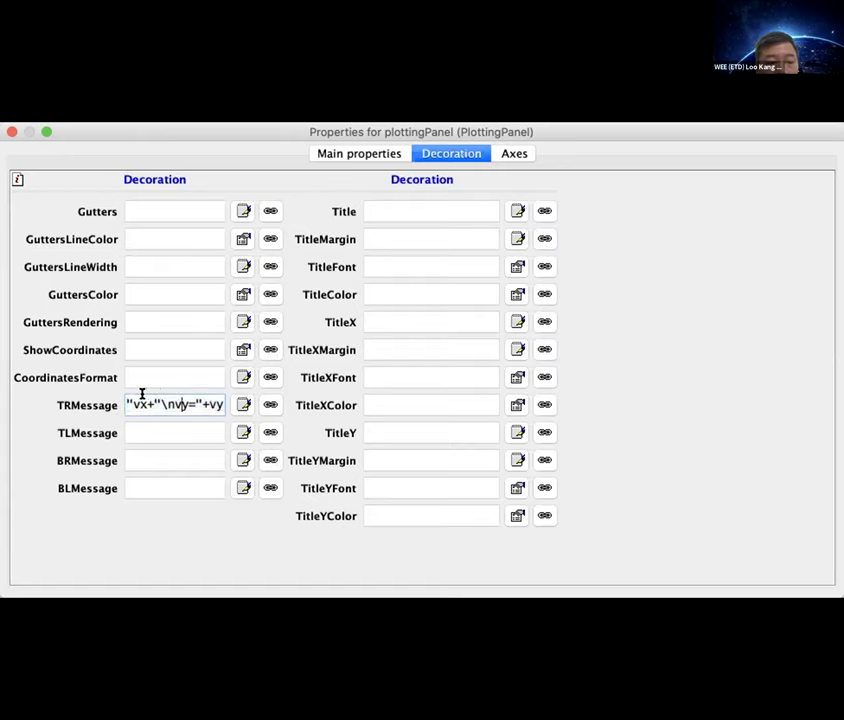
click(142, 394)
text(="+vx)
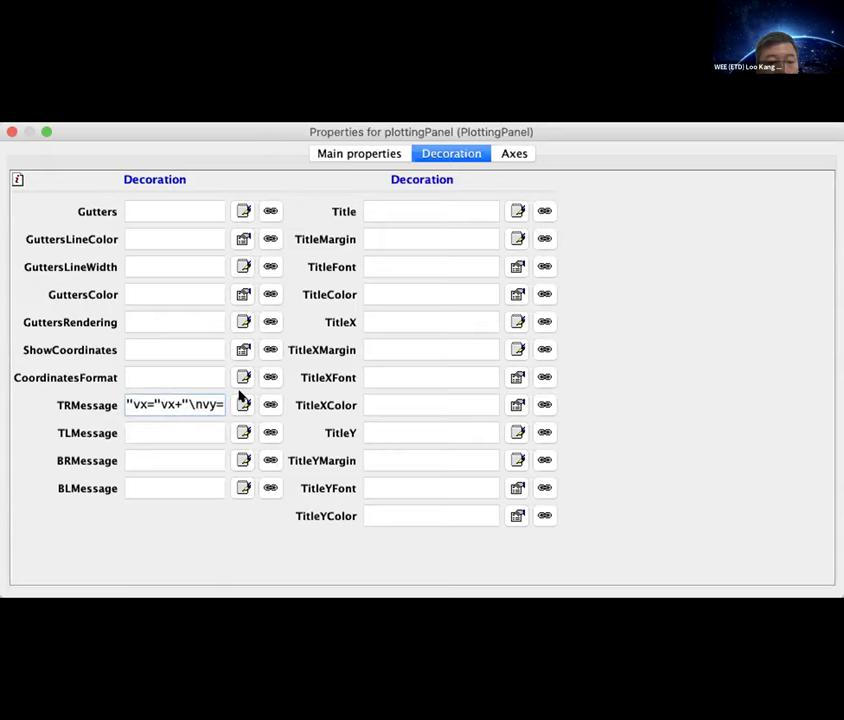
key(Return)
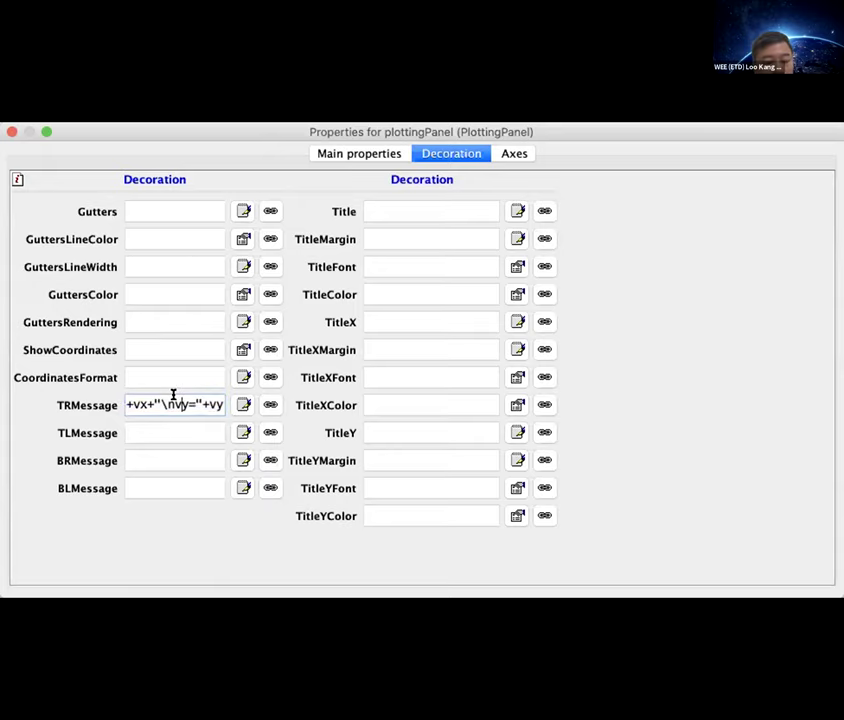
triple_click(173, 405)
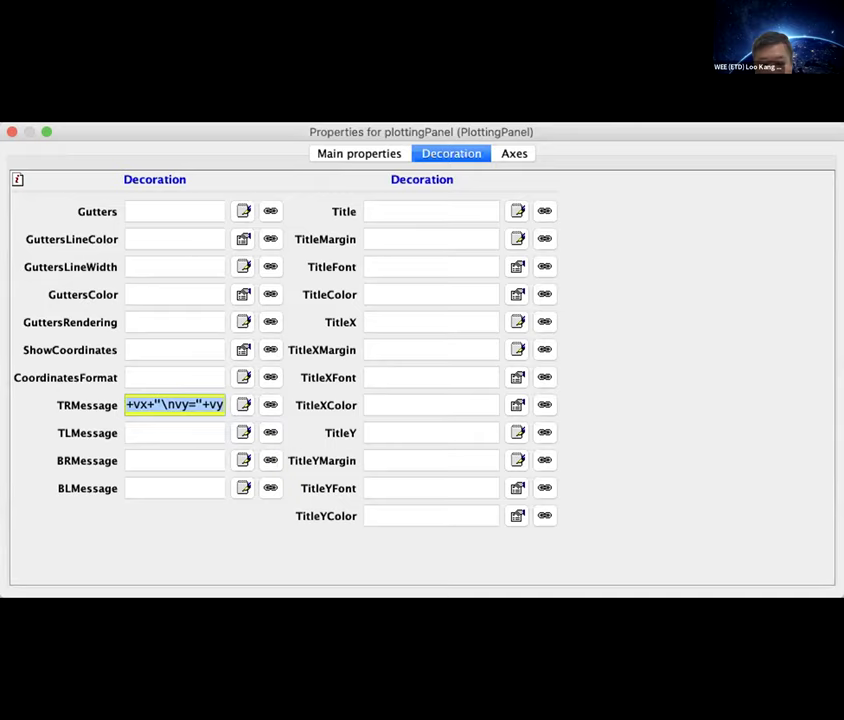
Switch to the browser, reset the magnet simulation, and pause and resume it to check the balls' motion and velocity read-out
key(super+Tab)
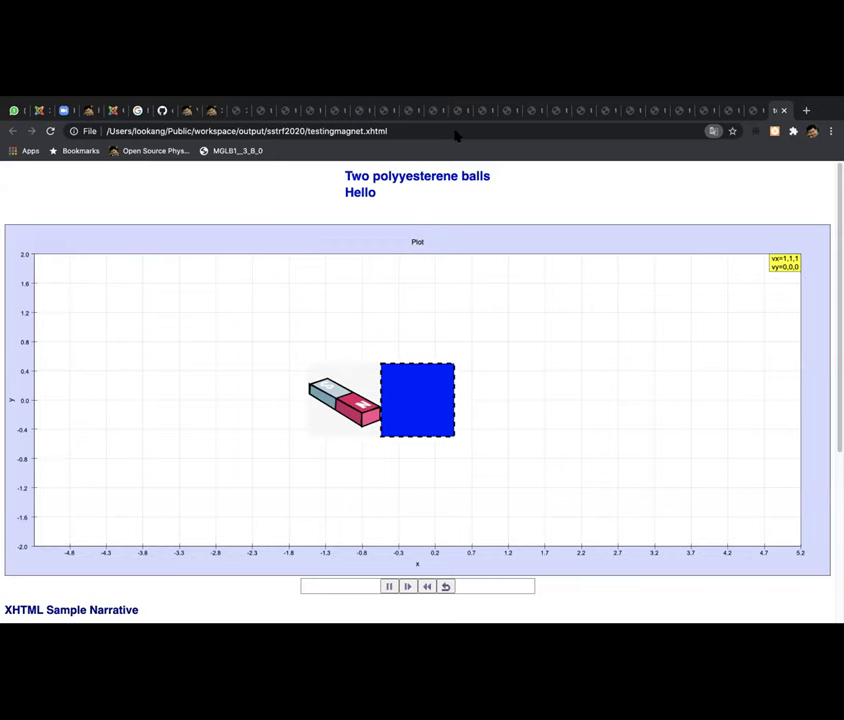
click(445, 586)
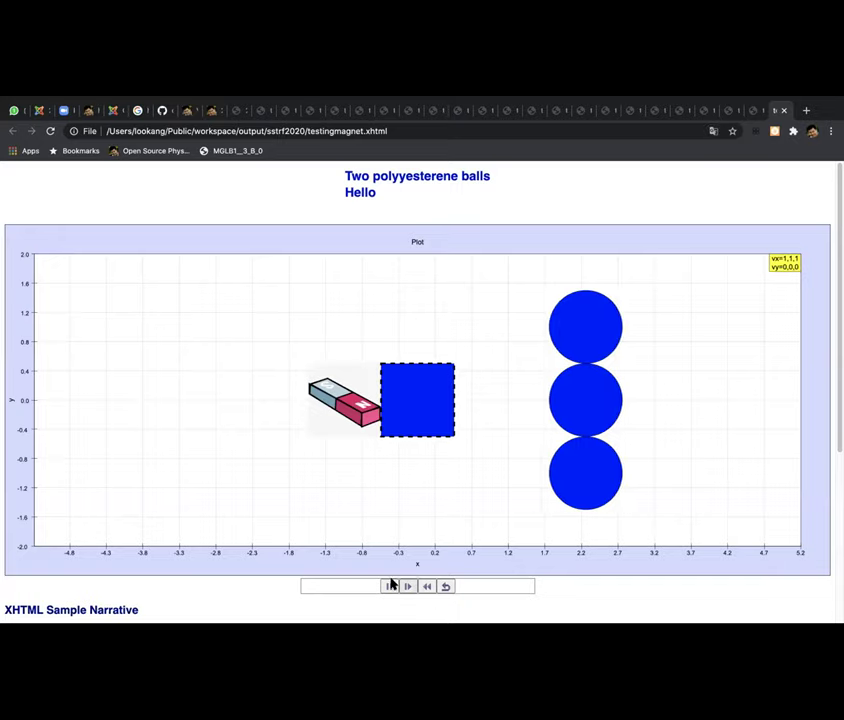
click(385, 586)
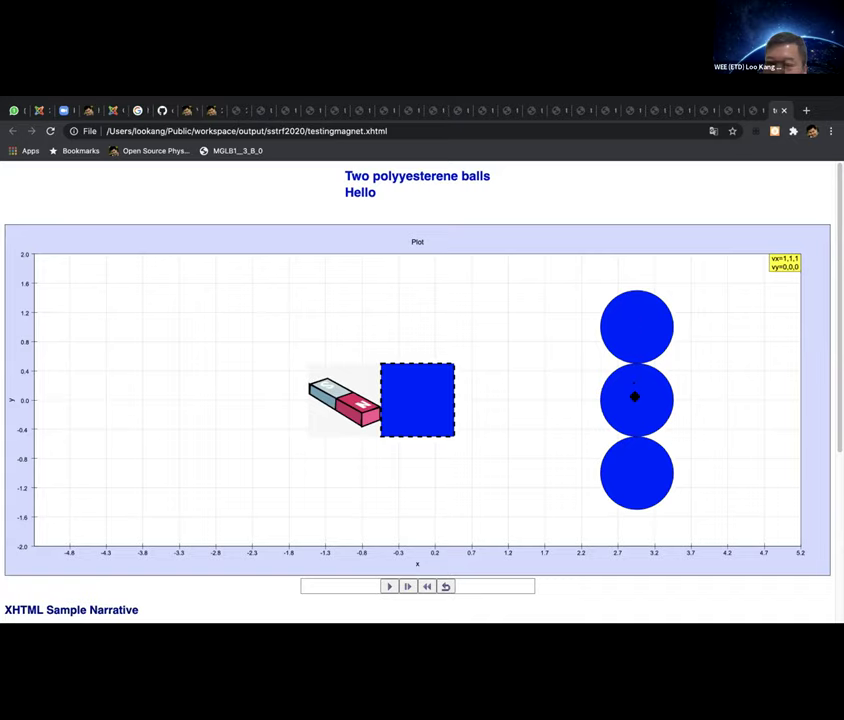
click(390, 586)
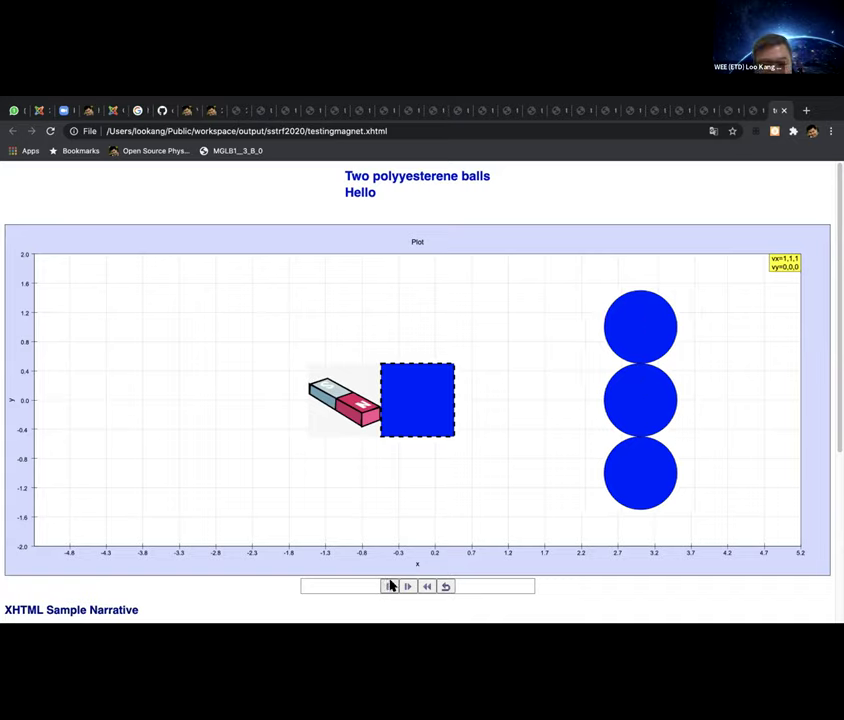
click(390, 586)
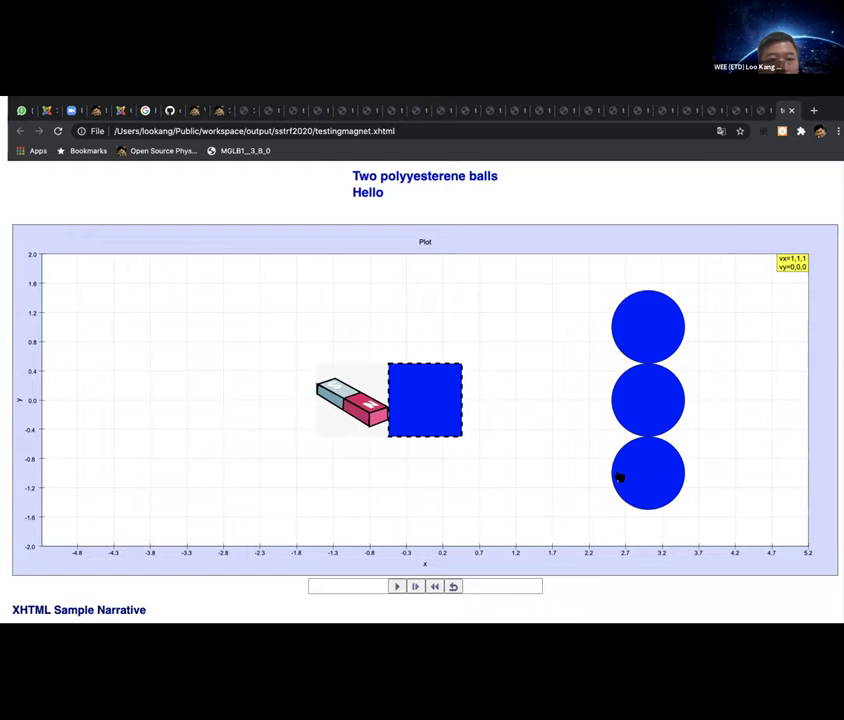
Switch back to EjsS, close the plottingPanel properties, and turn off Autoplay on the evolution page
key(super+Tab)
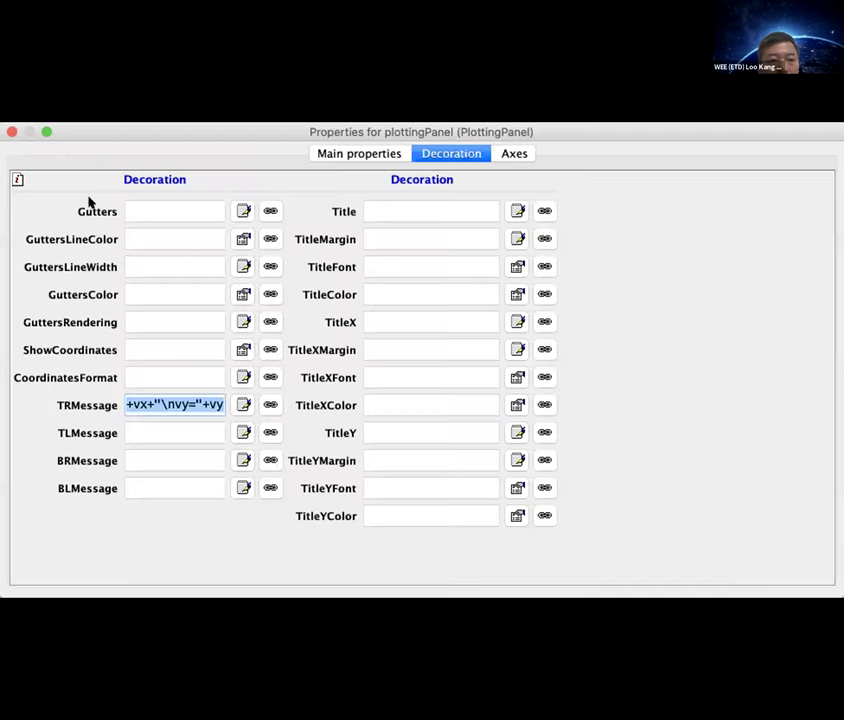
click(10, 131)
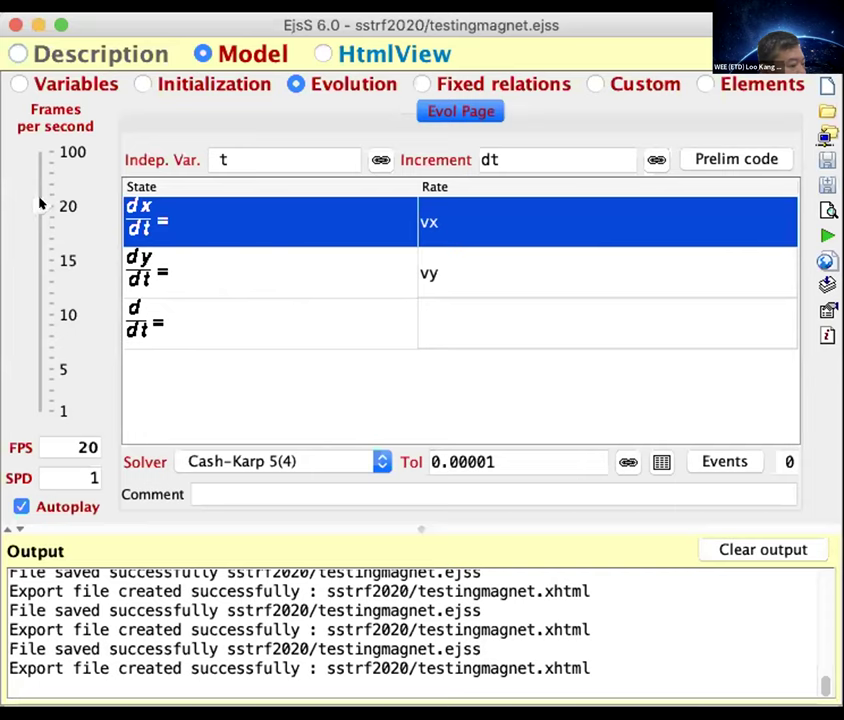
click(22, 500)
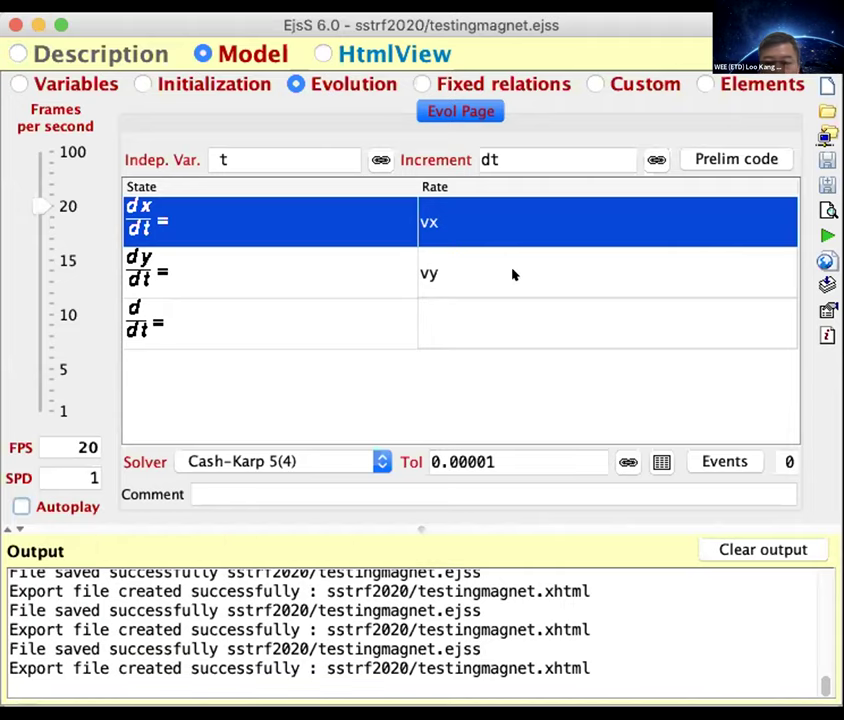
Run the simulation, spread the three balls apart closer to the hotzone, and test their motion by playing and pausing it
click(824, 232)
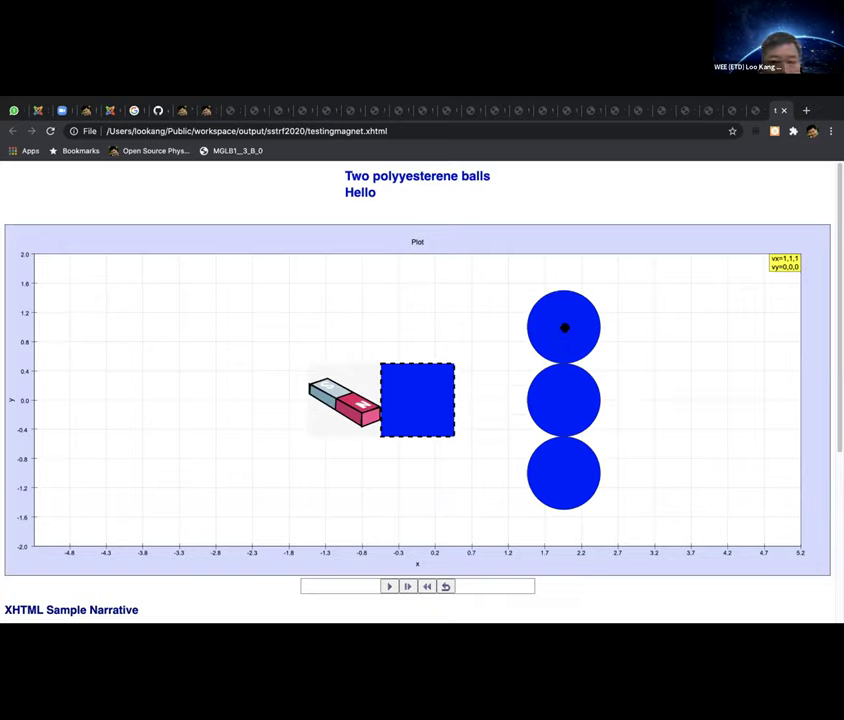
drag(531, 298, 533, 316)
drag(560, 388, 572, 379)
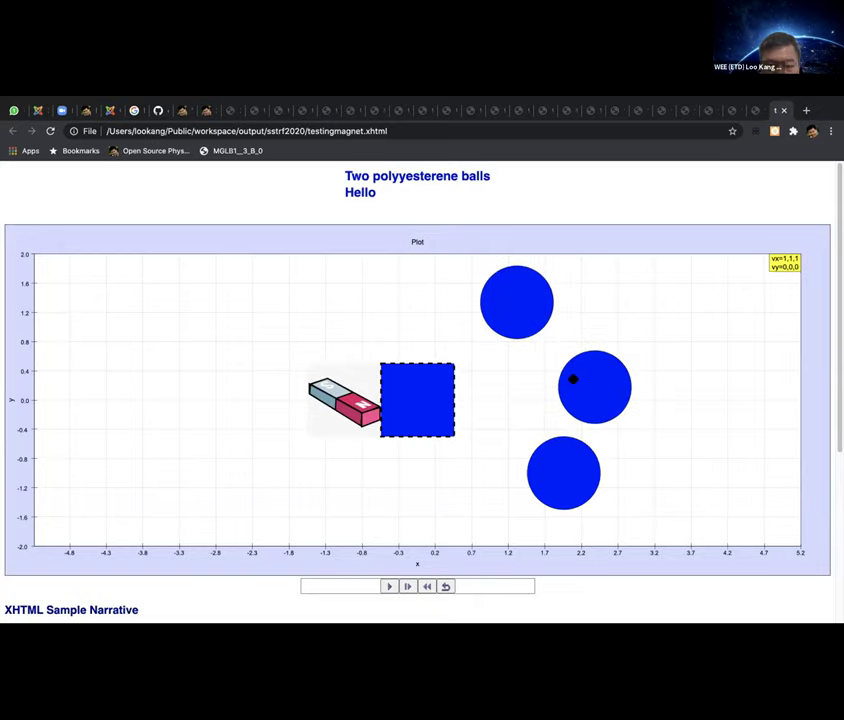
drag(558, 471, 533, 495)
drag(558, 425, 482, 399)
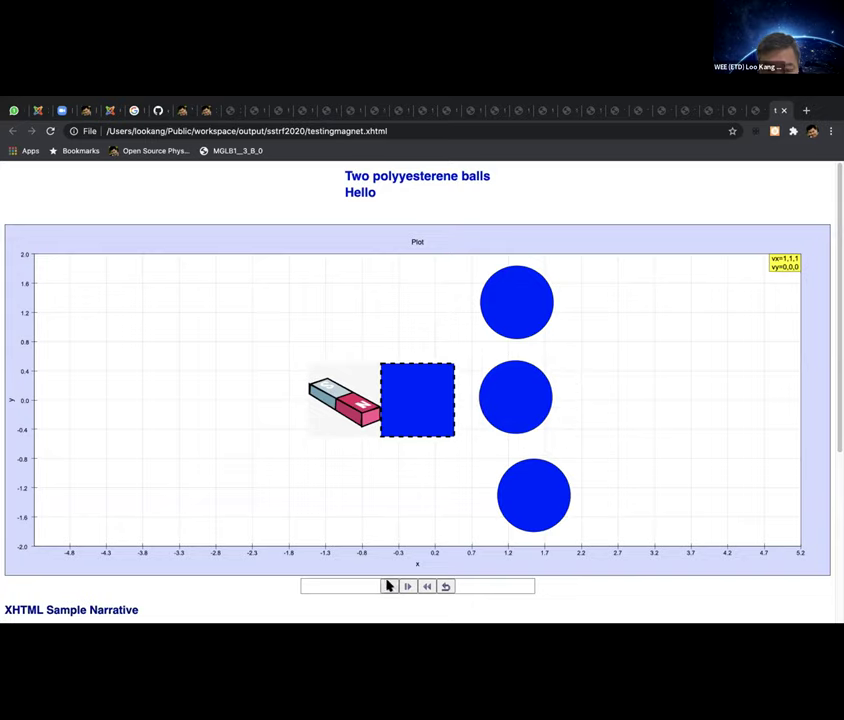
click(389, 586)
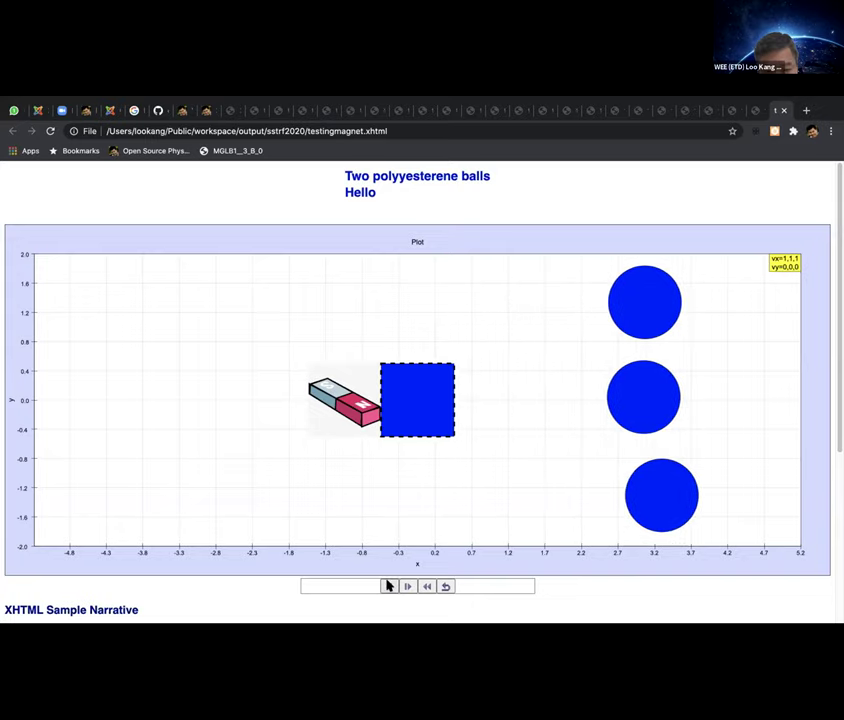
click(389, 586)
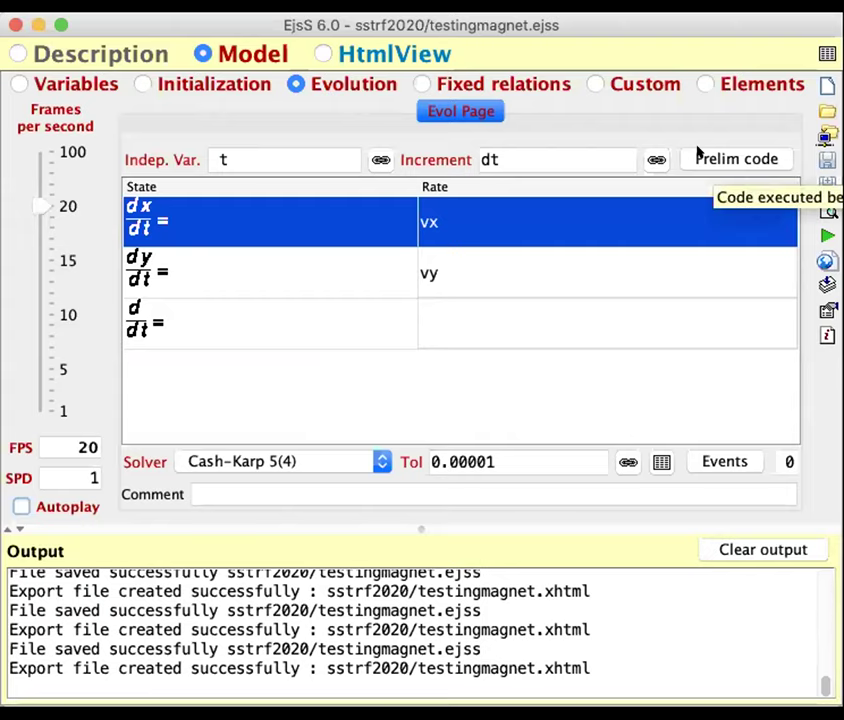
Set the initial value of vx to -1 in the variable table
click(21, 84)
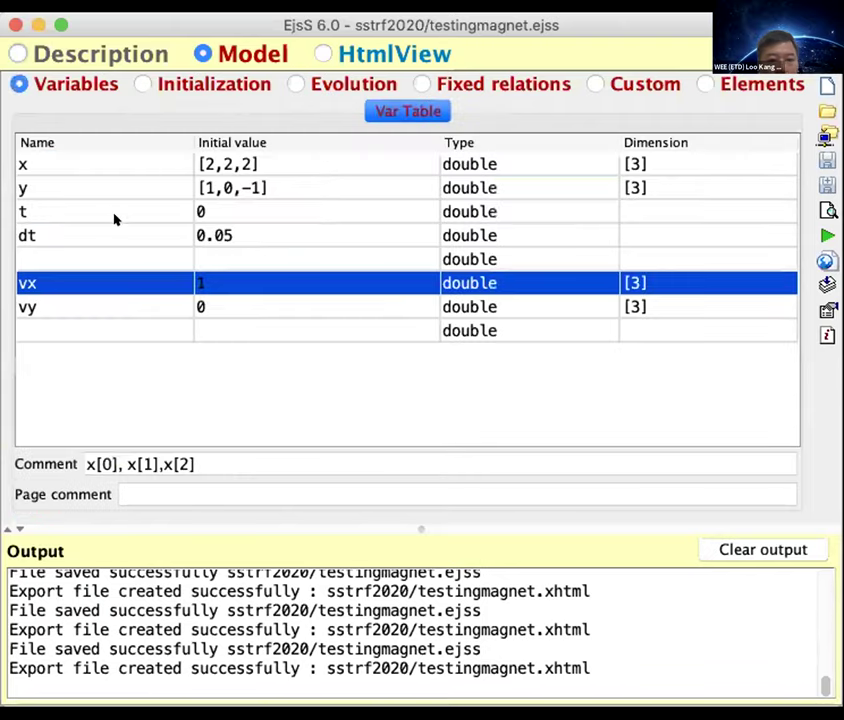
double_click(200, 281)
text(-)
key(Return)
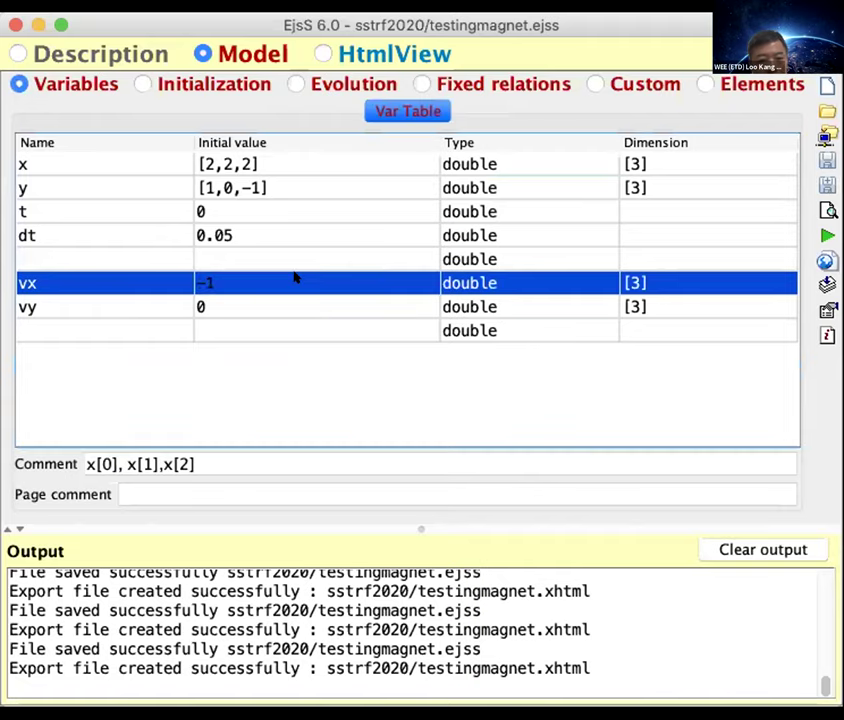
key(Down)
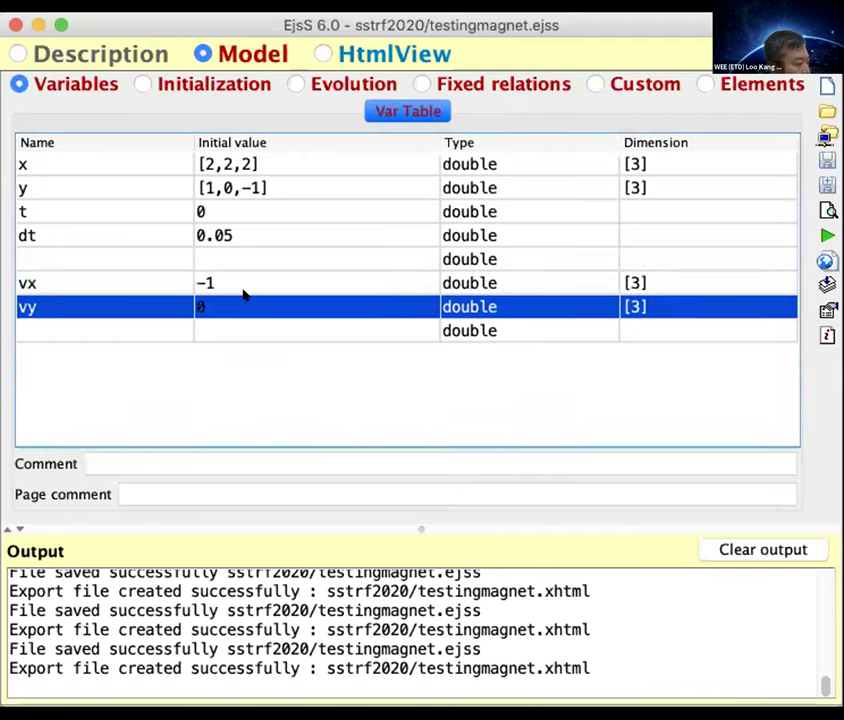
key(Up)
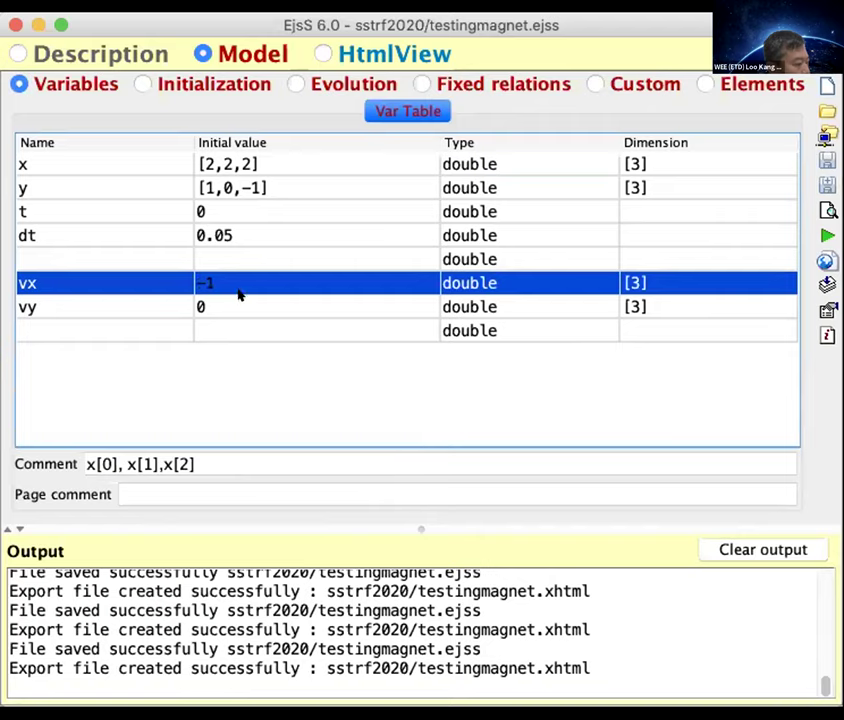
key(Down)
key(Up)
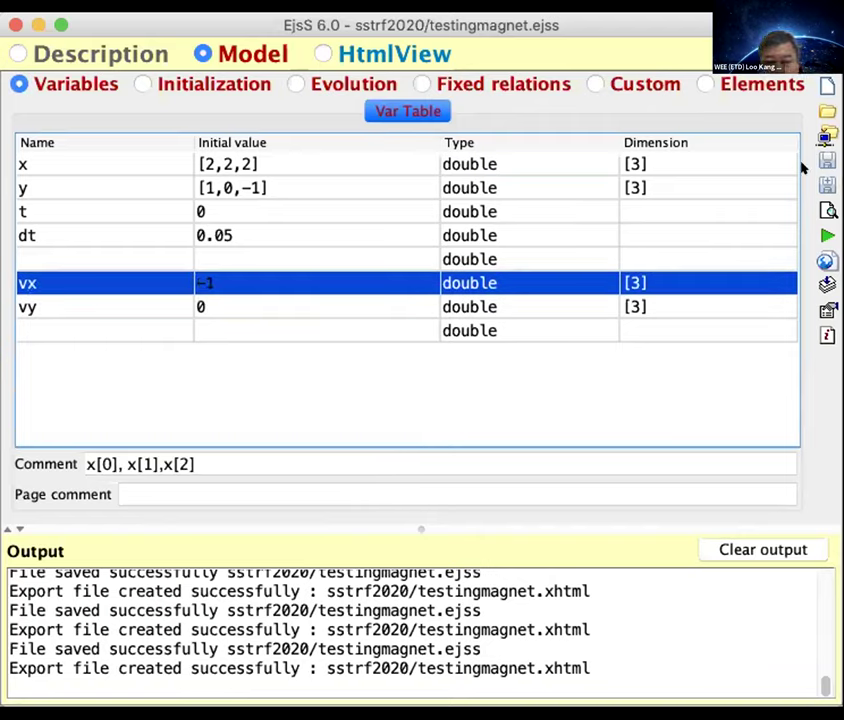
Run the simulation, play the balls' motion toward the hotzone, and reset it to the starting positions
click(826, 234)
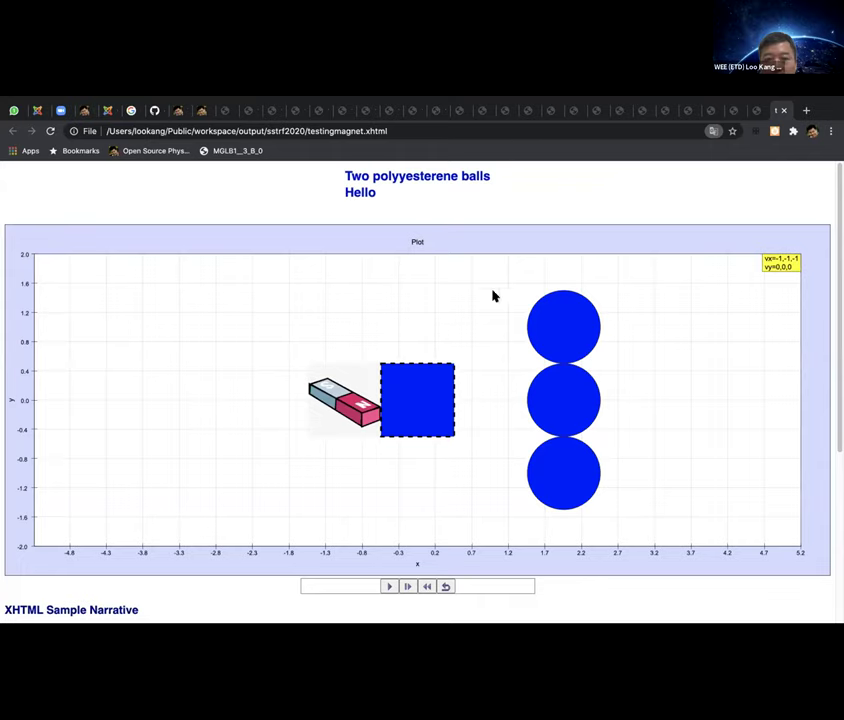
click(387, 586)
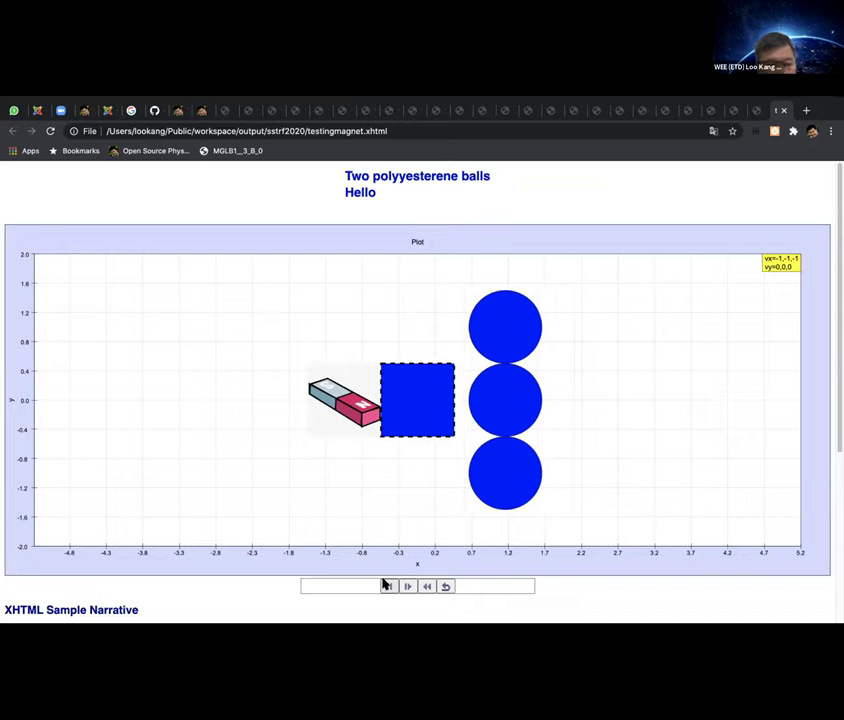
click(446, 586)
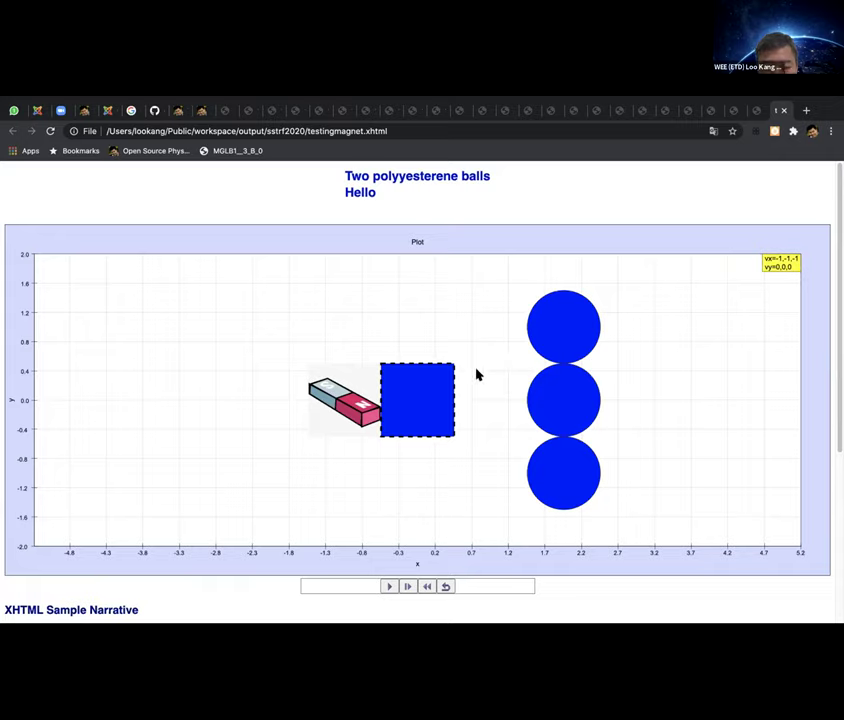
Reposition the top and middle balls around a short run of the simulation to test moving them freely
click(560, 321)
drag(560, 321, 589, 311)
click(390, 586)
click(541, 393)
drag(518, 401, 625, 370)
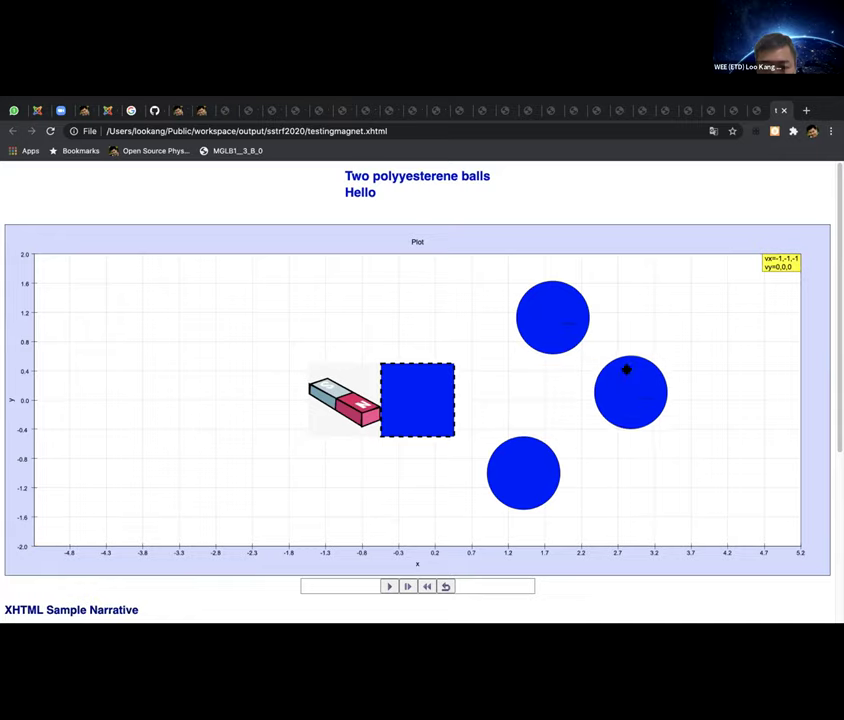
drag(409, 394, 565, 303)
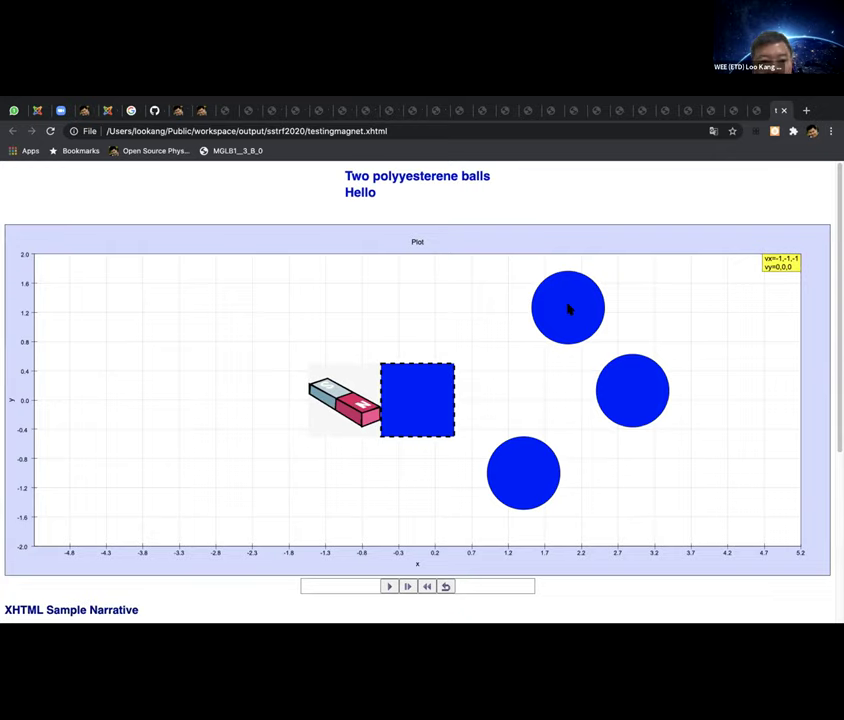
Switch back to EjsS, open the evolution page's preliminary code, and begin the condition "if (x[0]>-"
key(super+Tab)
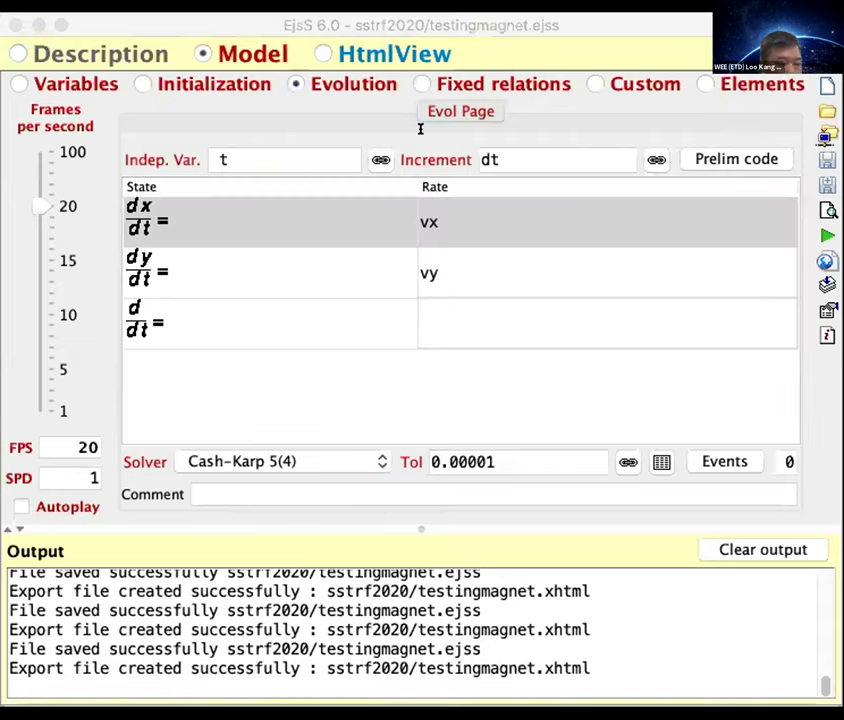
click(699, 153)
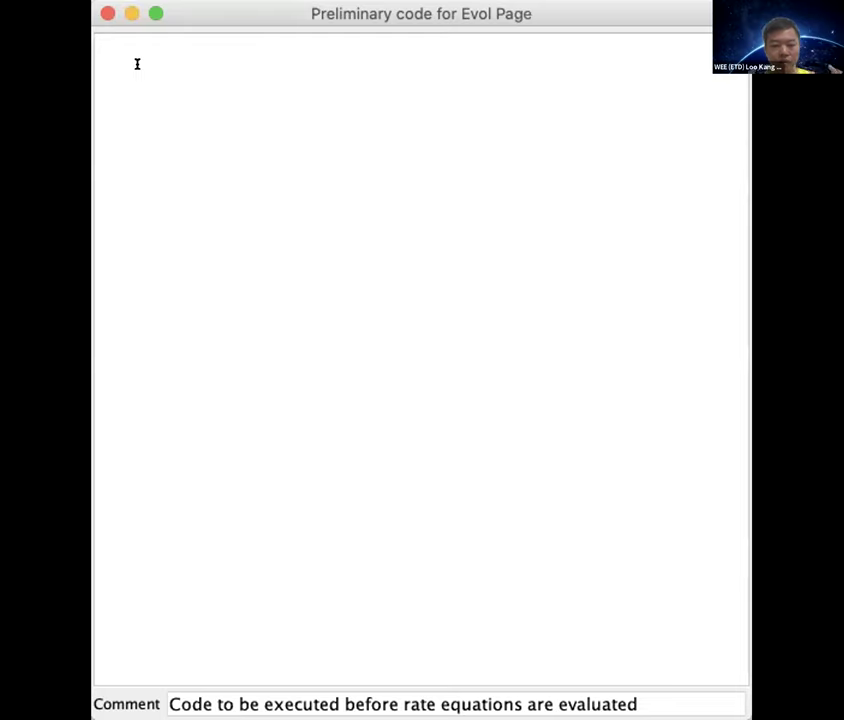
text(if )
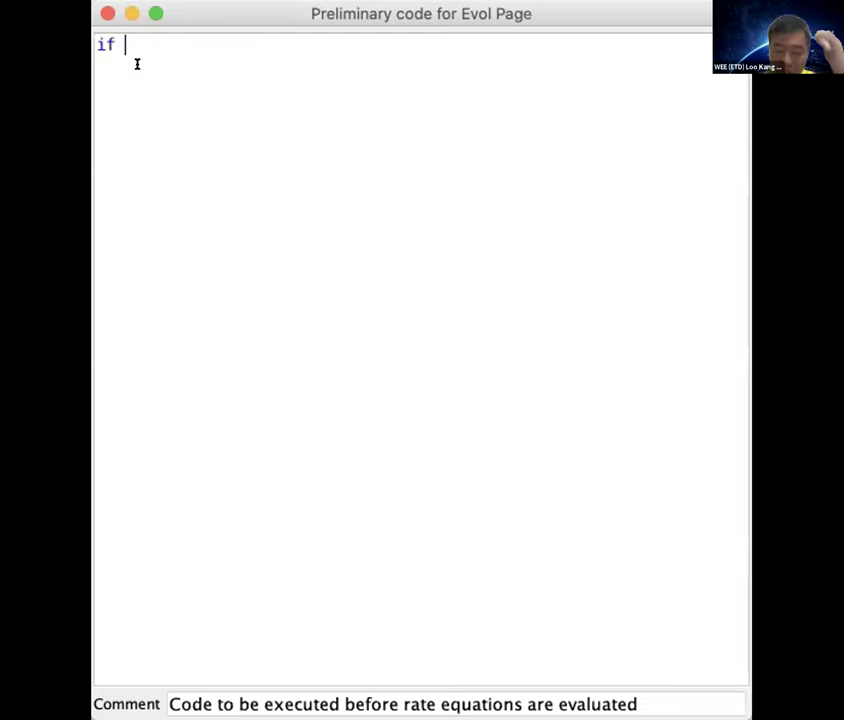
text((x)
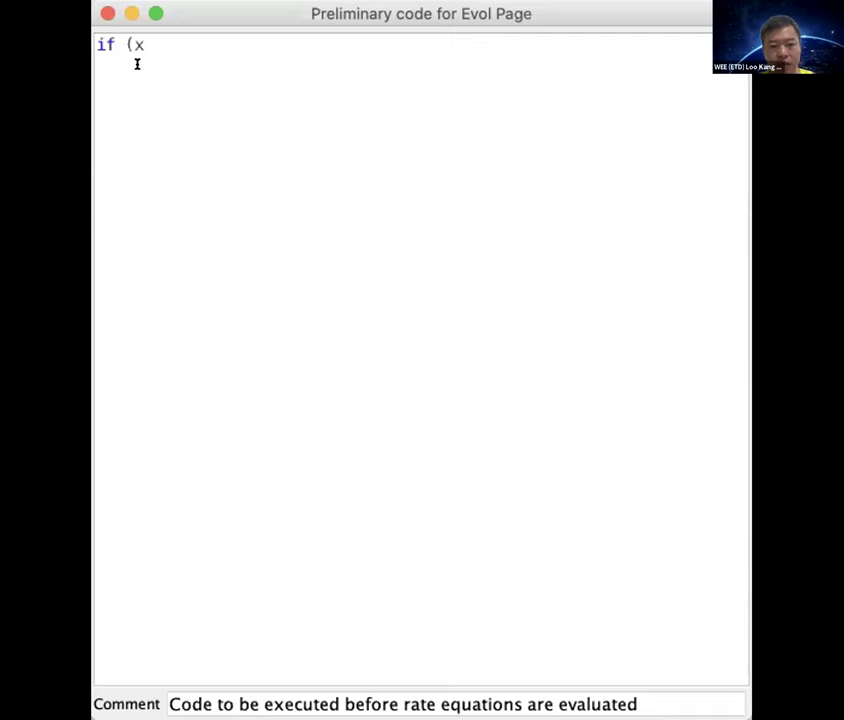
text([0])
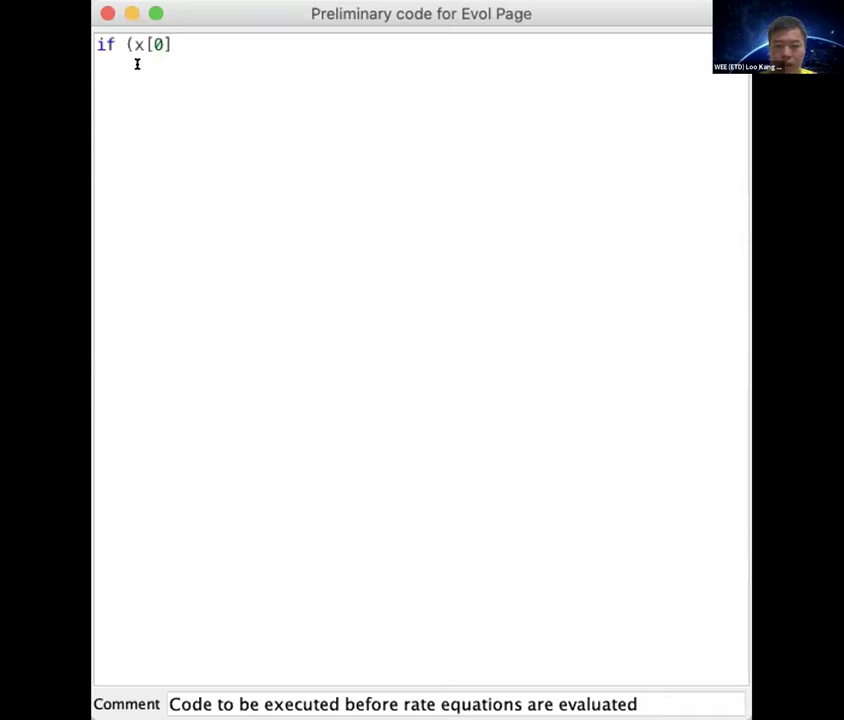
text(<)
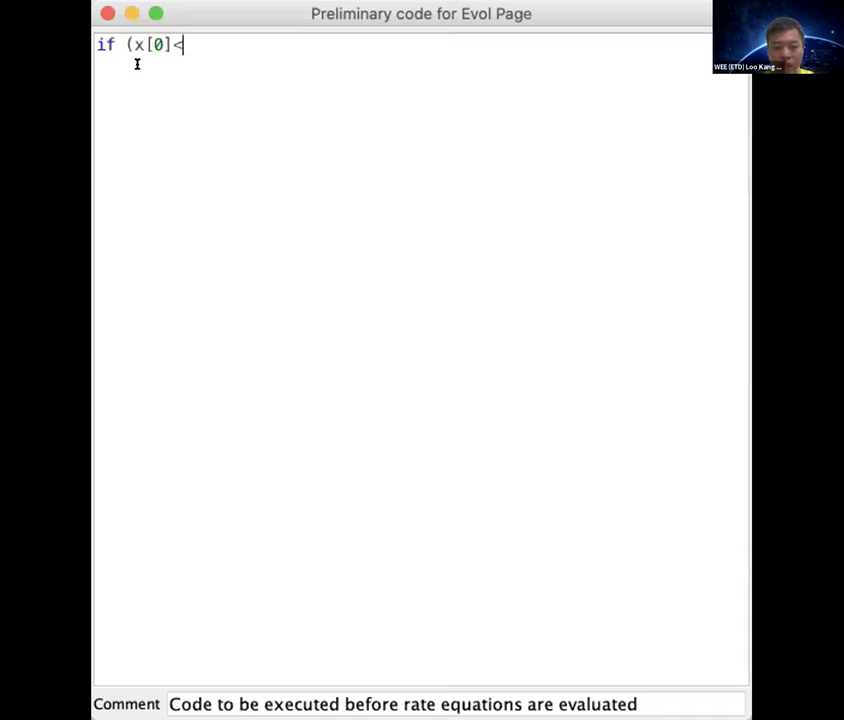
key(BackSpace)
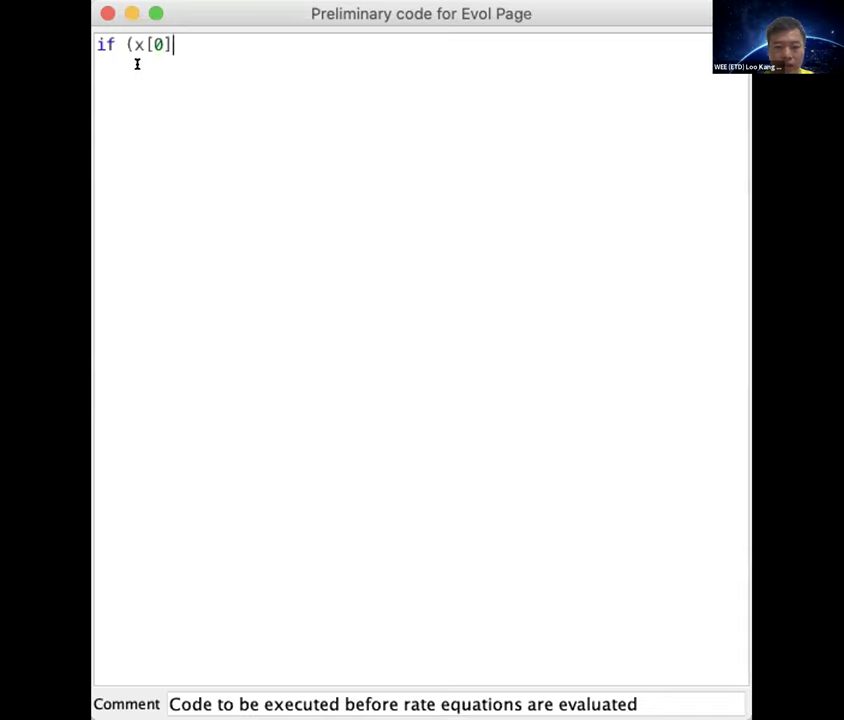
text(>0)
key(BackSpace)
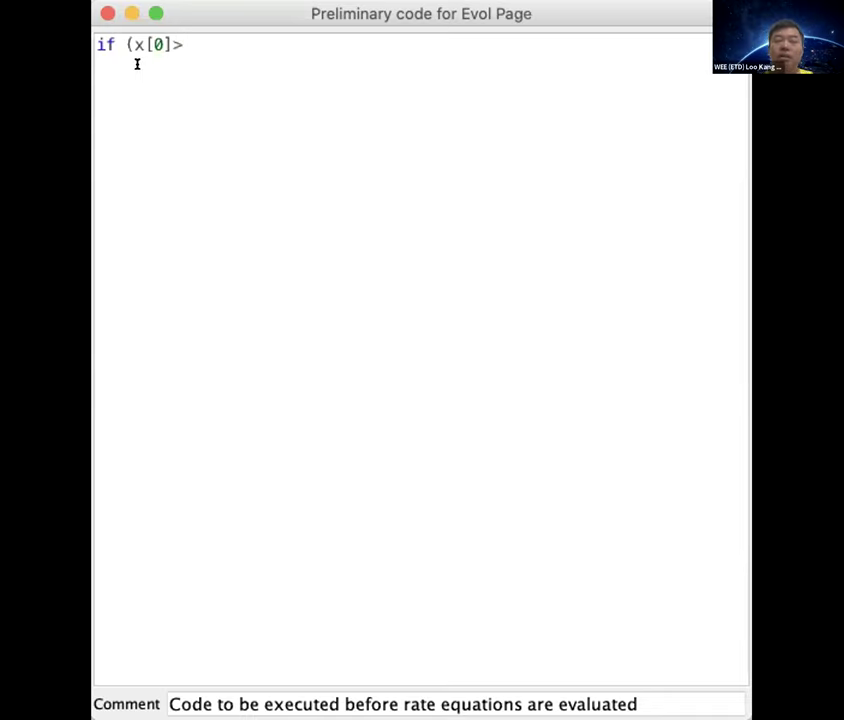
text(-)
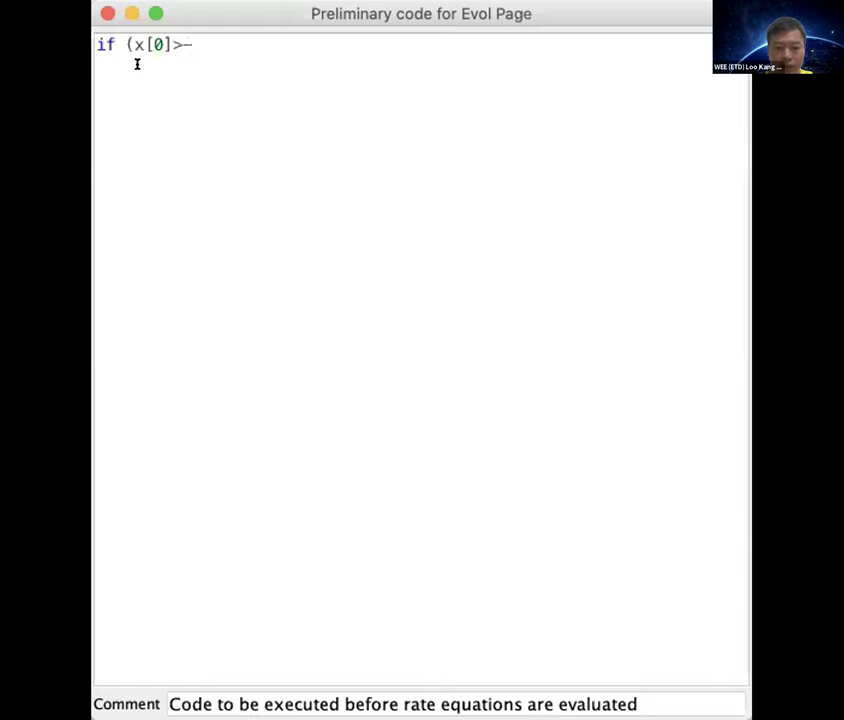
Declare the tolerance variable "var tol =0.5;" above the if condition, leaving a blank line between them
key(Left)
key(Left)
key(Left)
key(Left)
key(Left)
key(Left)
key(Left)
key(Left)
key(Left)
key(Left)
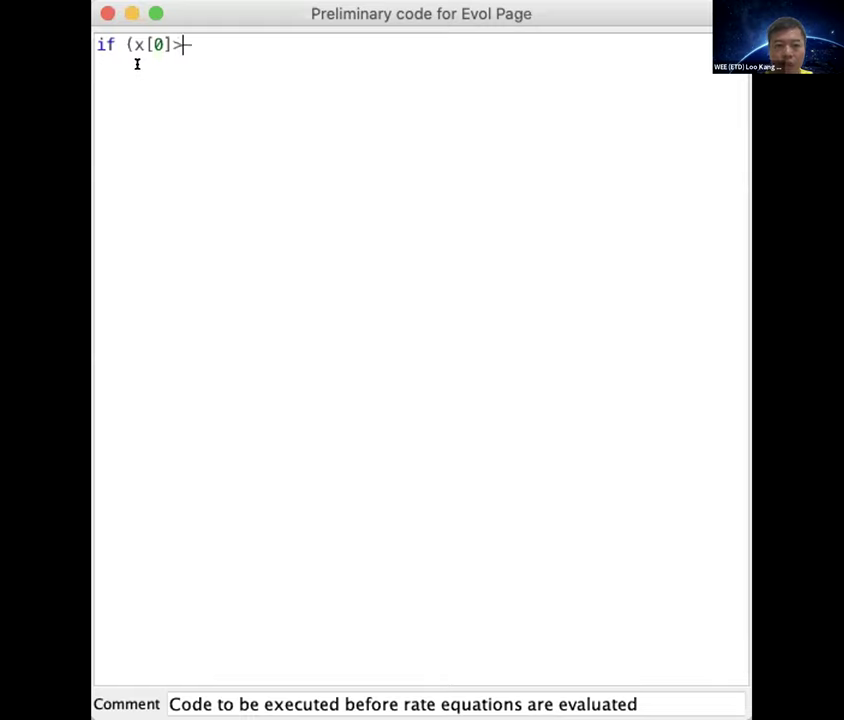
key(Return)
key(Return)
key(Up)
key(Up)
text(var )
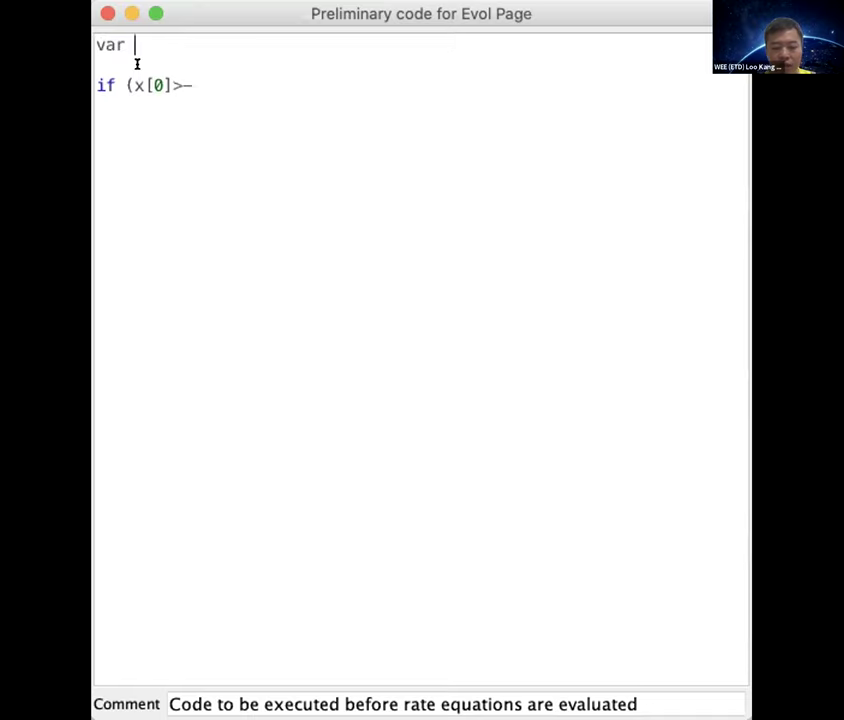
text(tol =o.5)
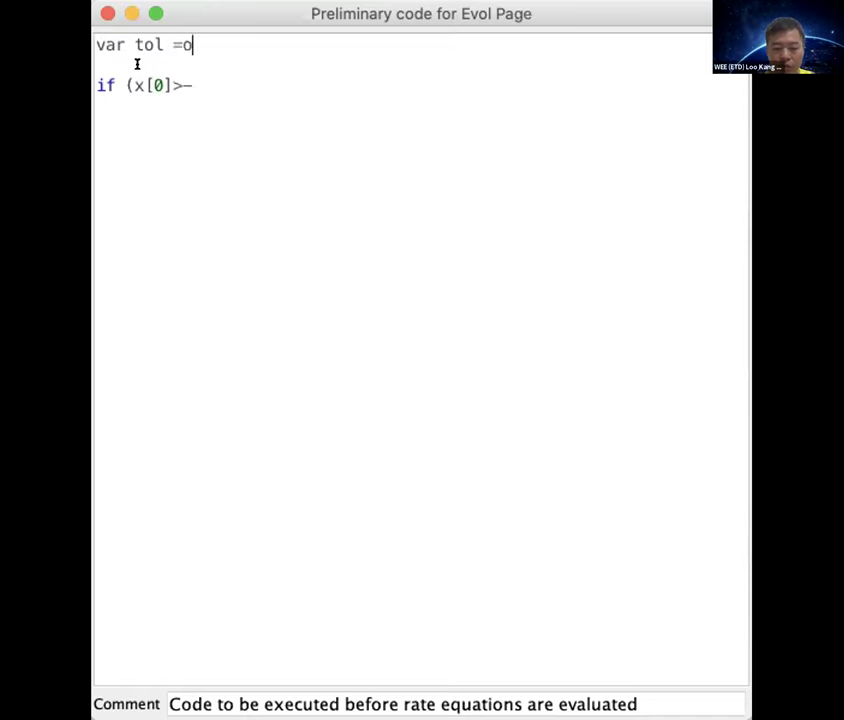
key(BackSpace)
key(BackSpace)
key(BackSpace)
text(0.5,)
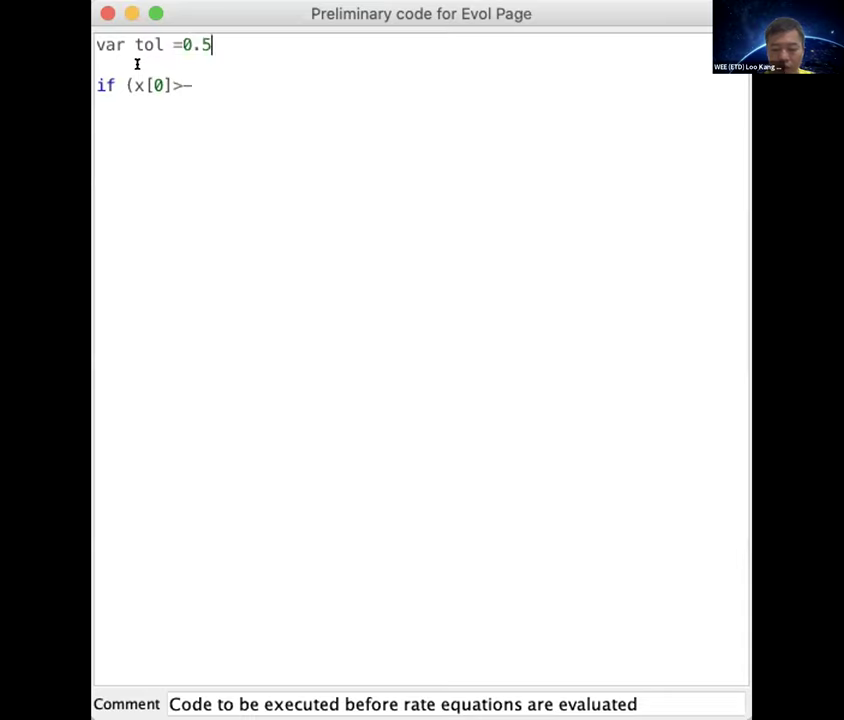
key(BackSpace)
text(;)
Extend the if condition with the tolerance bounds so it reads "x[0]>-tol&&x[0]<tol&&" inside closed parentheses
key(Down)
key(Down)
text(tol)
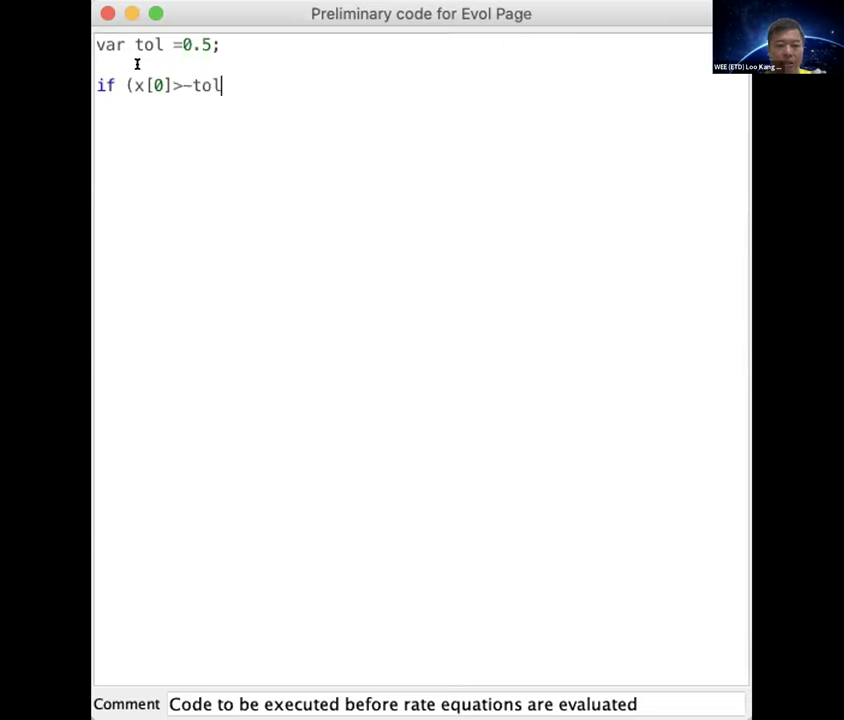
text())
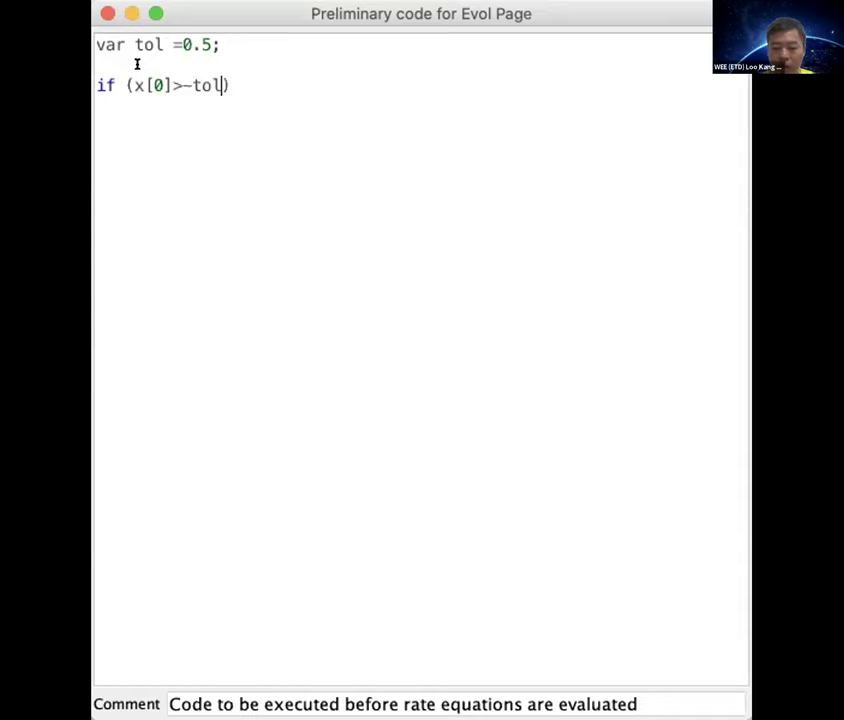
text(&&x)
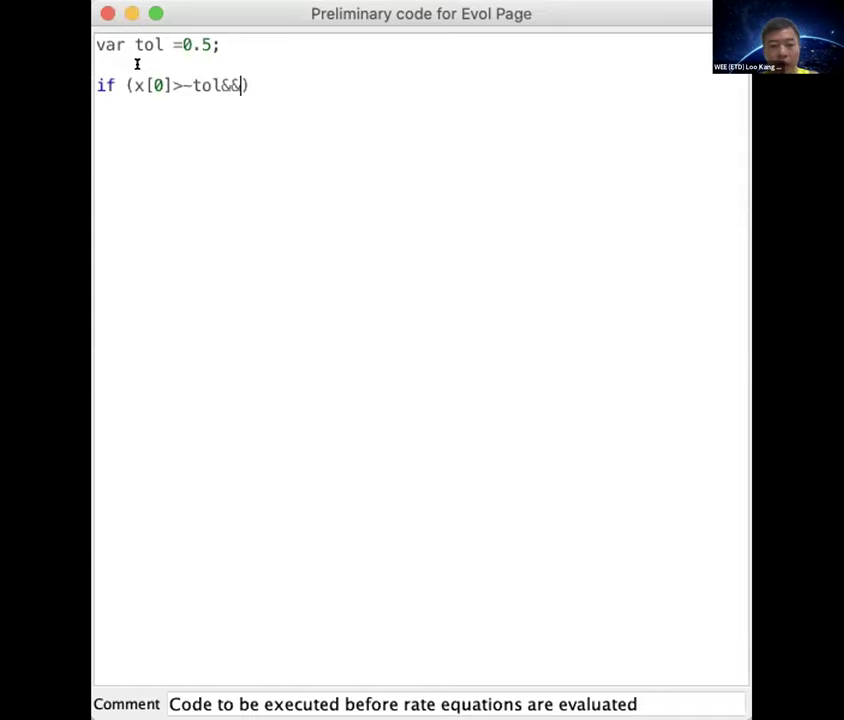
text([])
key(Left)
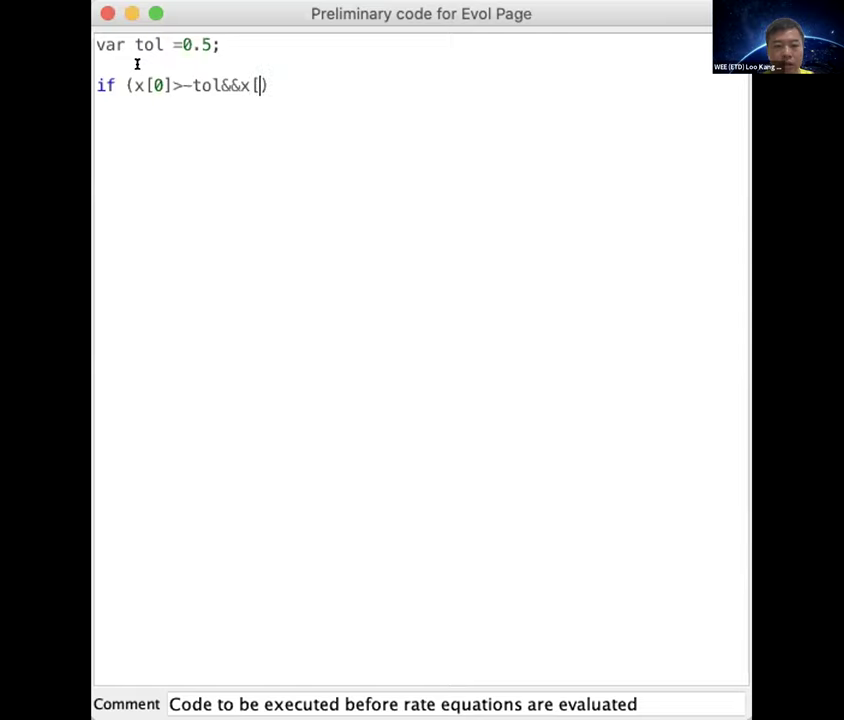
text(0)
key(Right)
text(<)
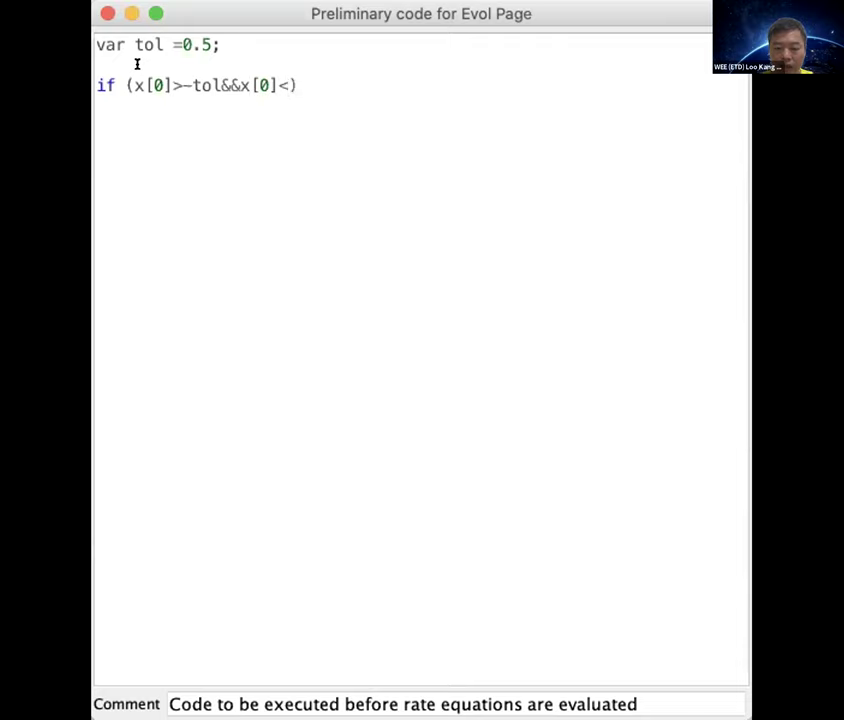
text(tol)
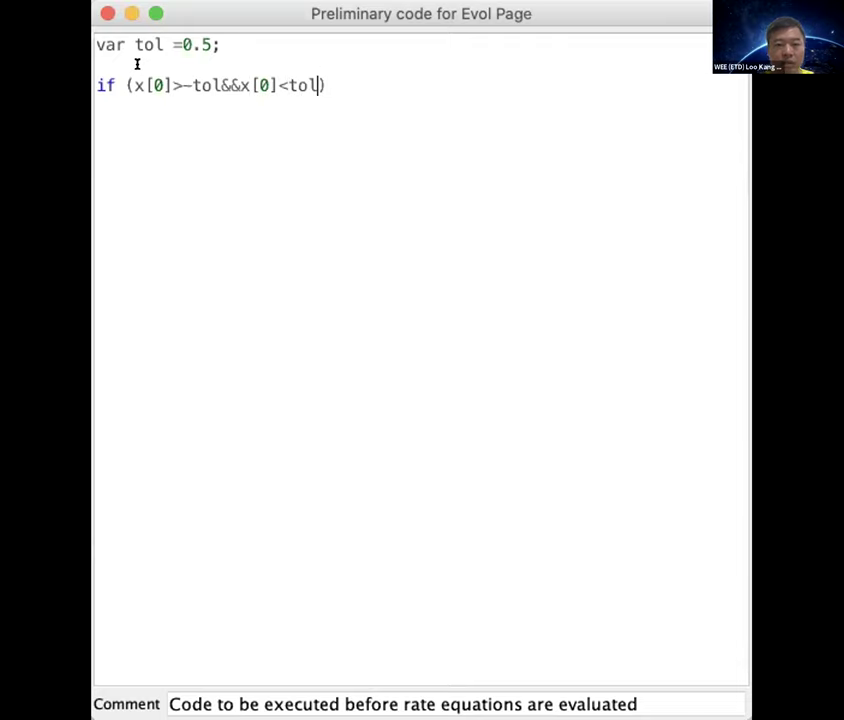
text(&&)
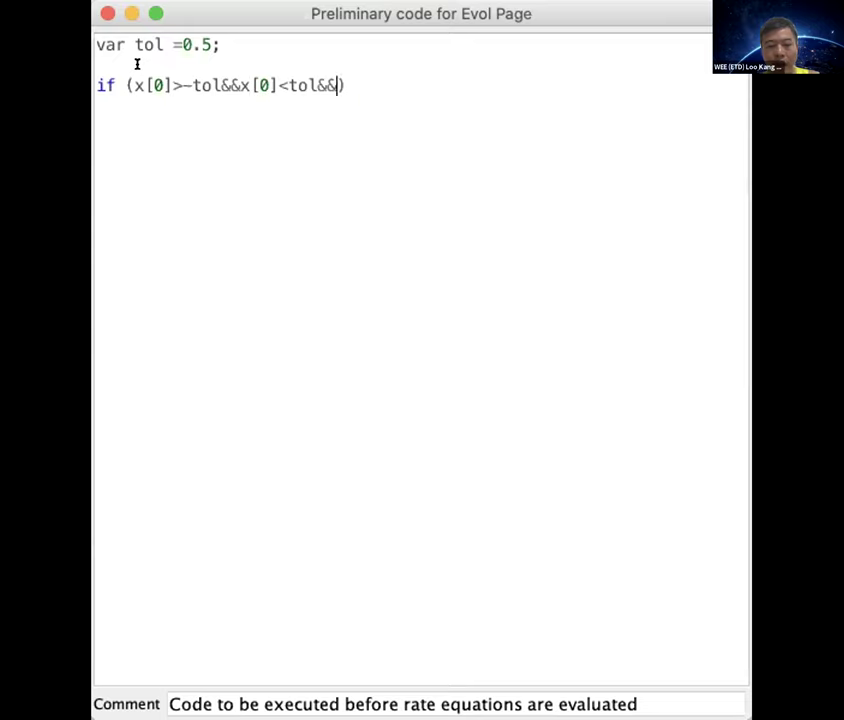
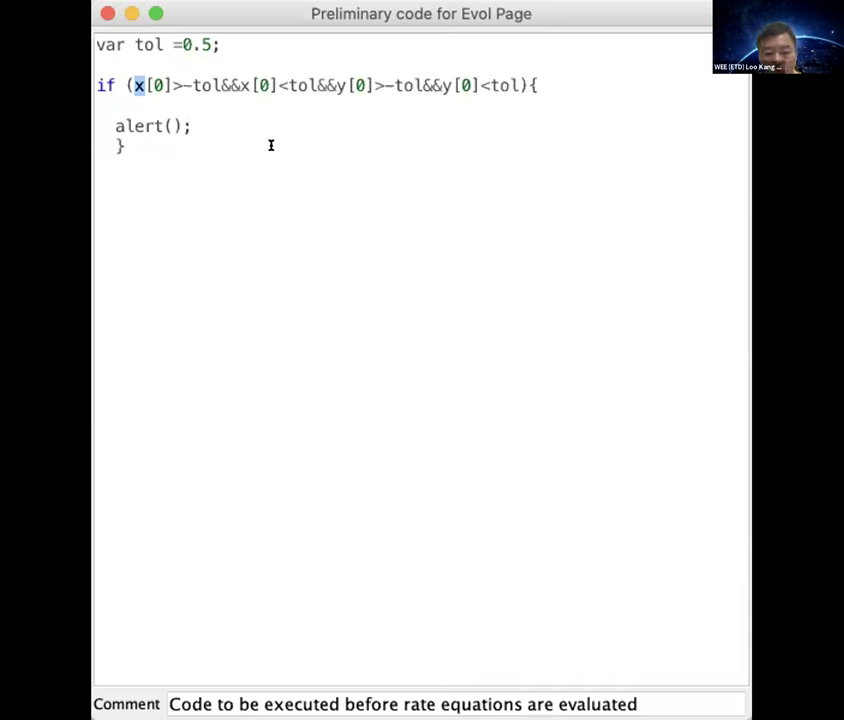
Add the comment "// adapt x and y to your code variables used" above the if condition and select all the code
click(115, 62)
text(./)
key(BackSpace)
key(BackSpace)
text(//)
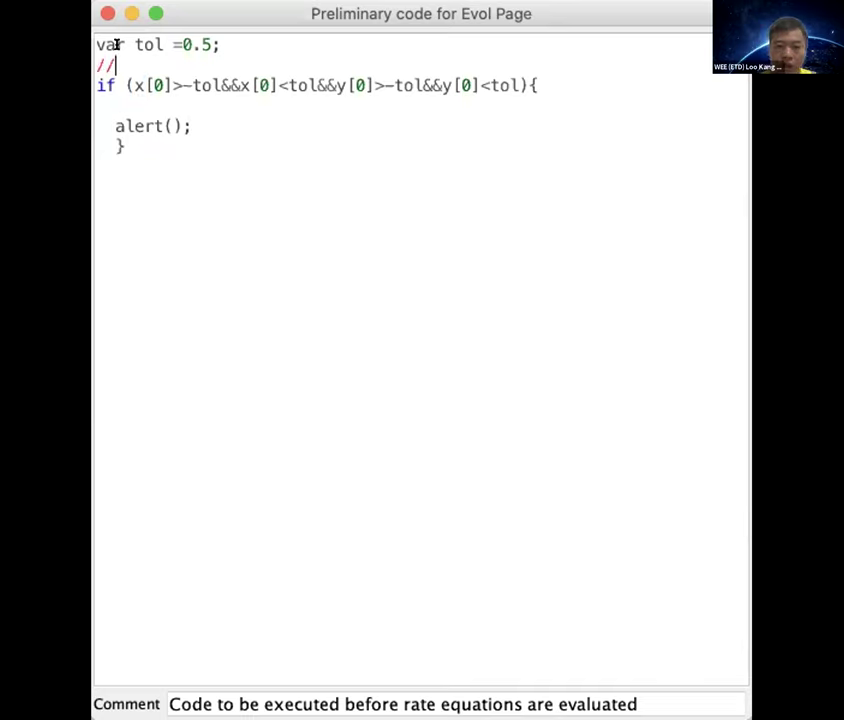
text( adapt x)
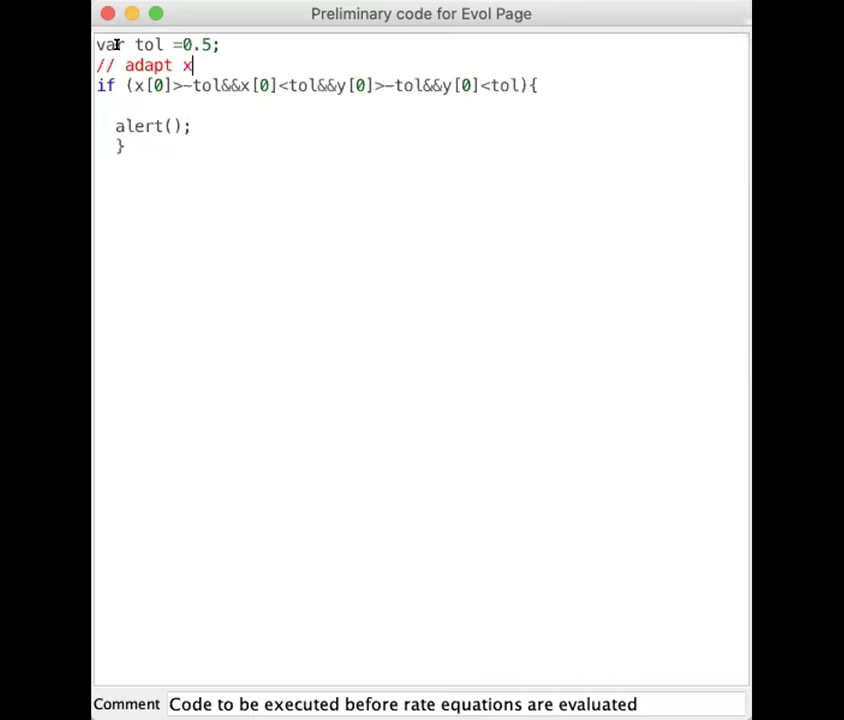
text( and y to )
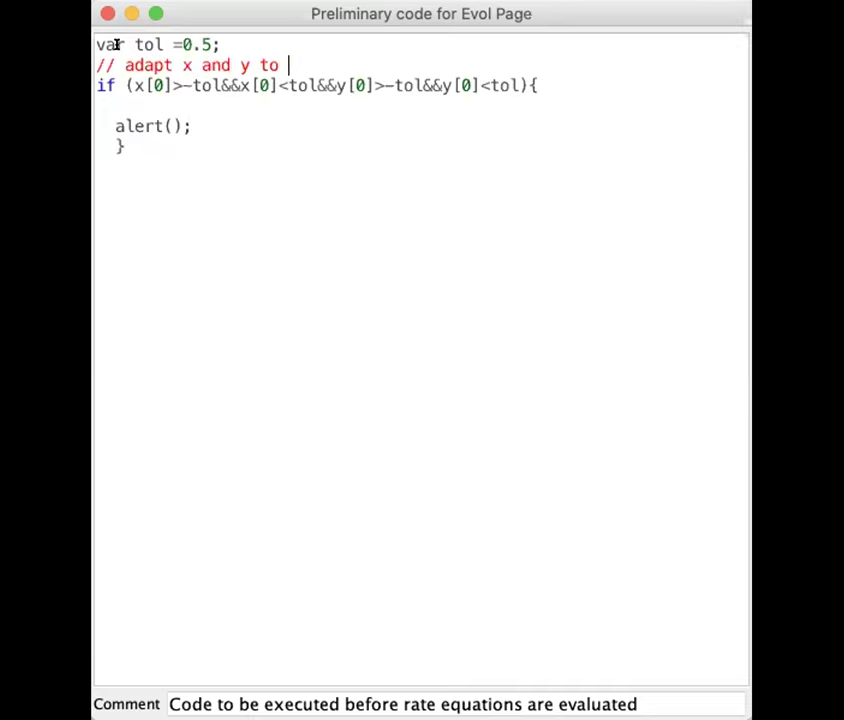
text(your cod)
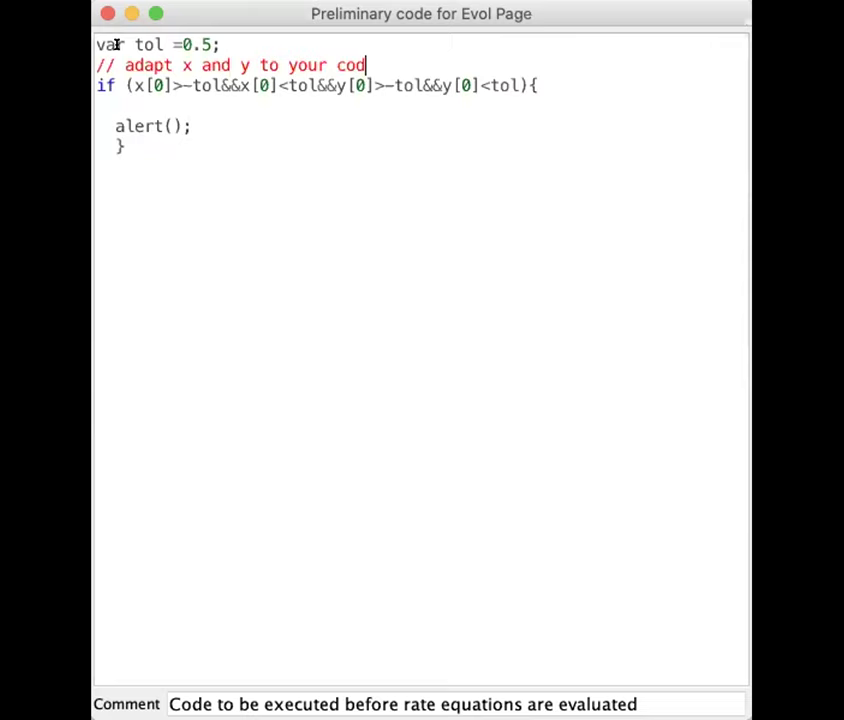
text(e variables used)
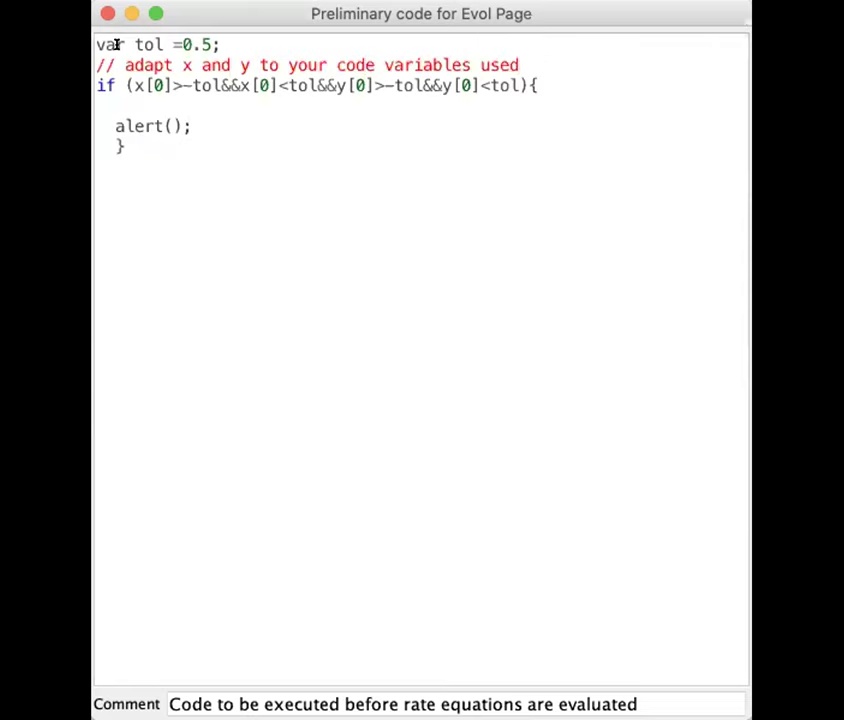
key(Down)
key(Down)
key(super+a)
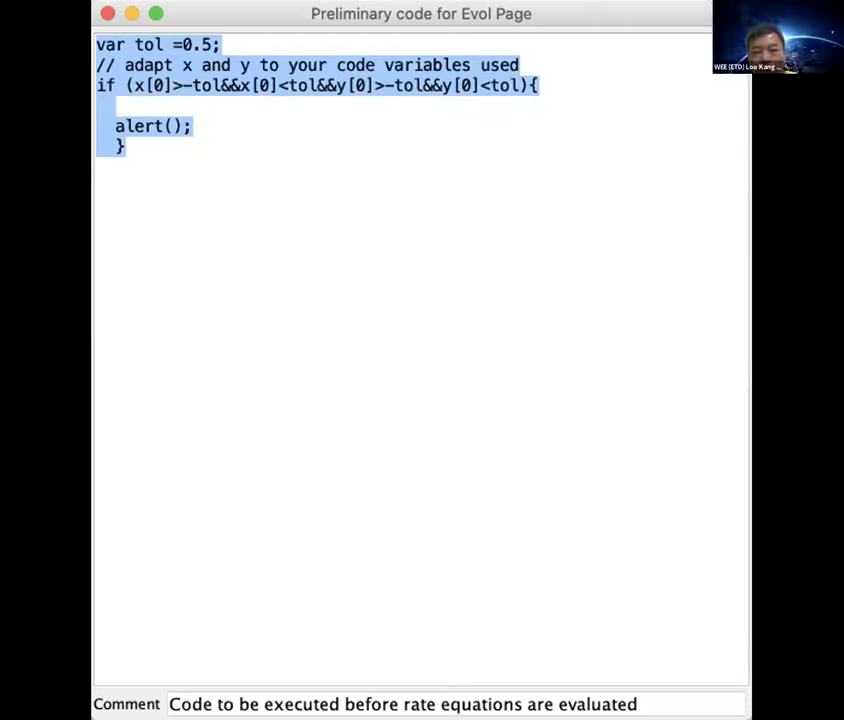
Switch to the browser and move the top ball into the dashed hotzone beside the magnet
key(super+Tab)
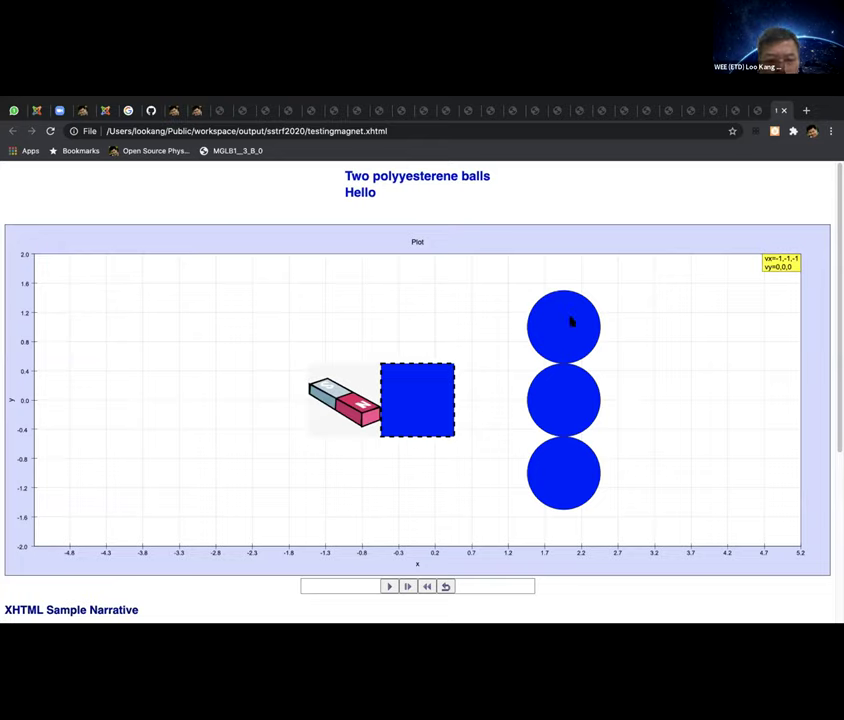
drag(561, 320, 389, 411)
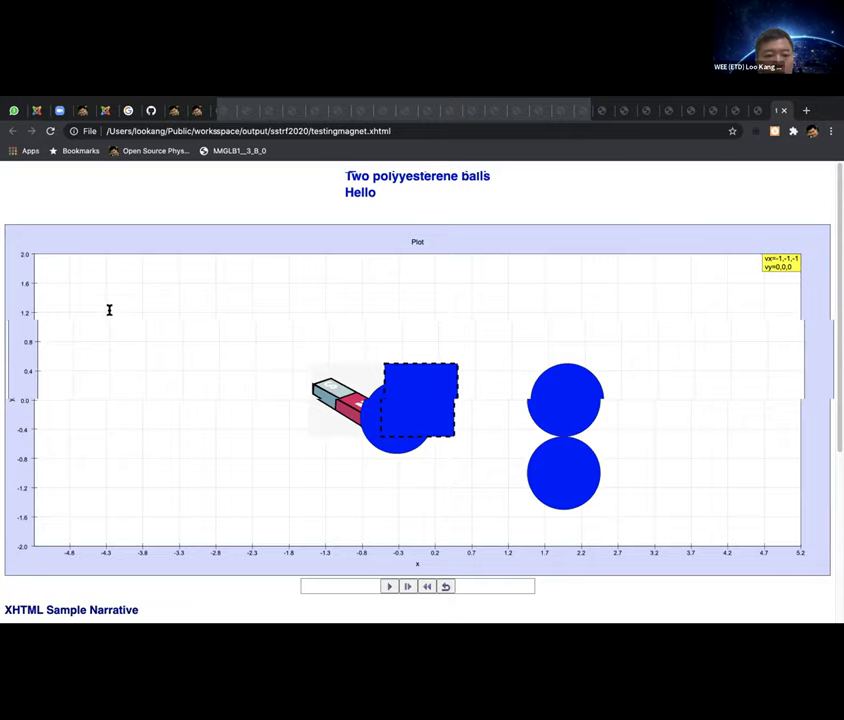
Set the plotting panel's TLMessage decoration to "x="+x+"\ny="+y and select the whole expression
click(130, 424)
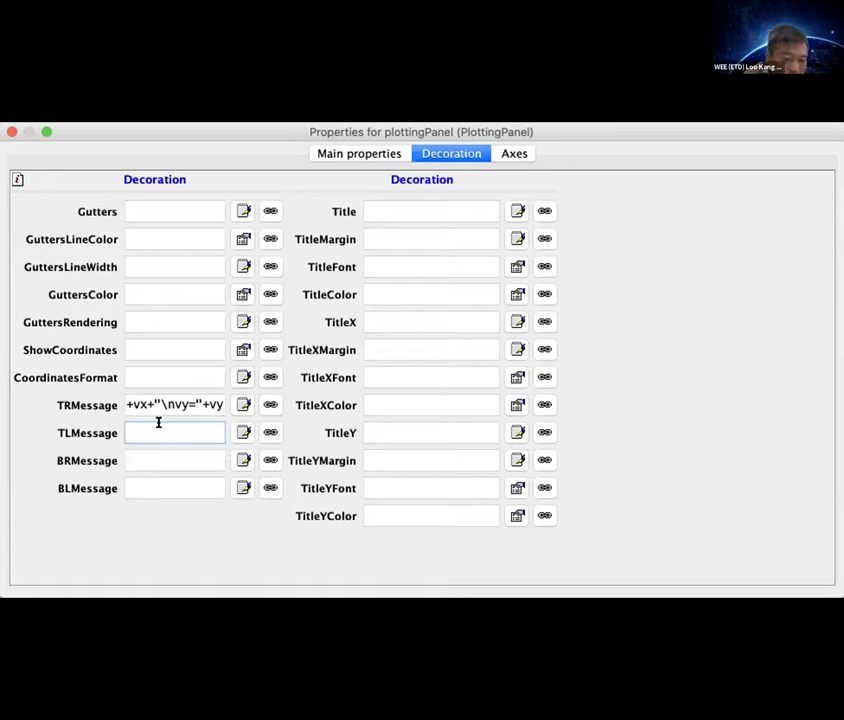
text("x=")
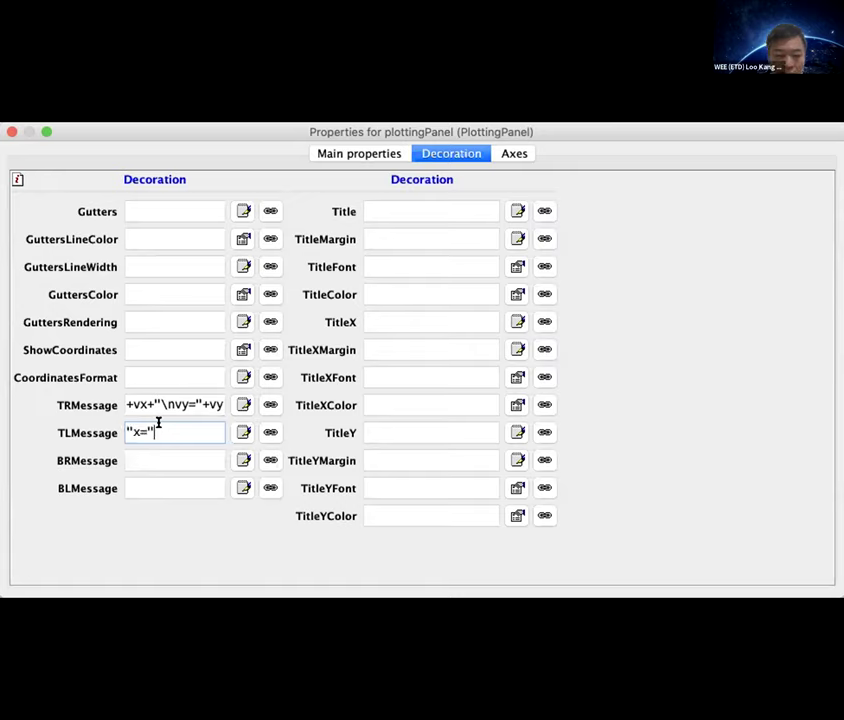
text(+x+"\n)
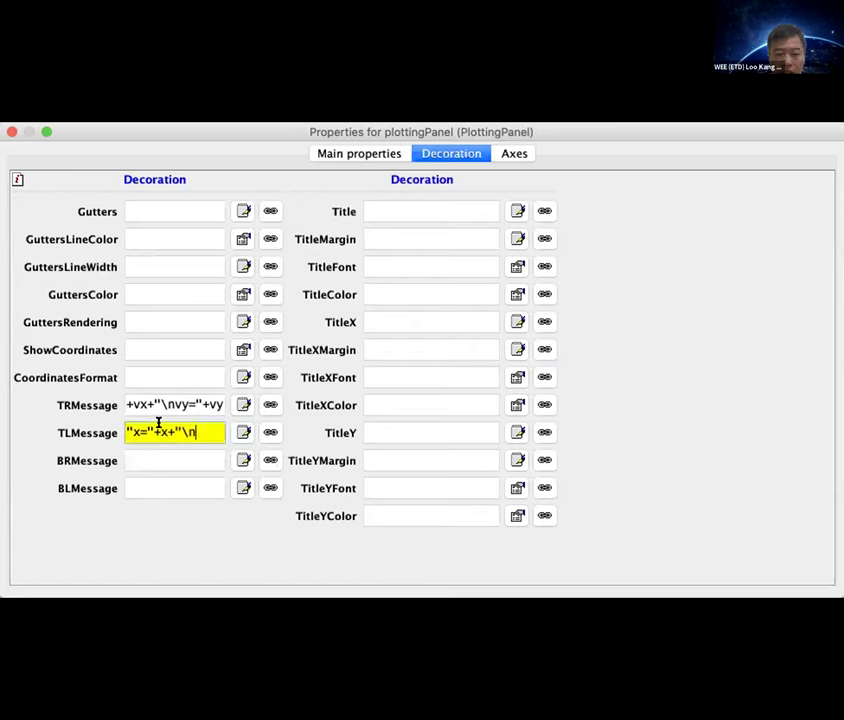
text(y=)
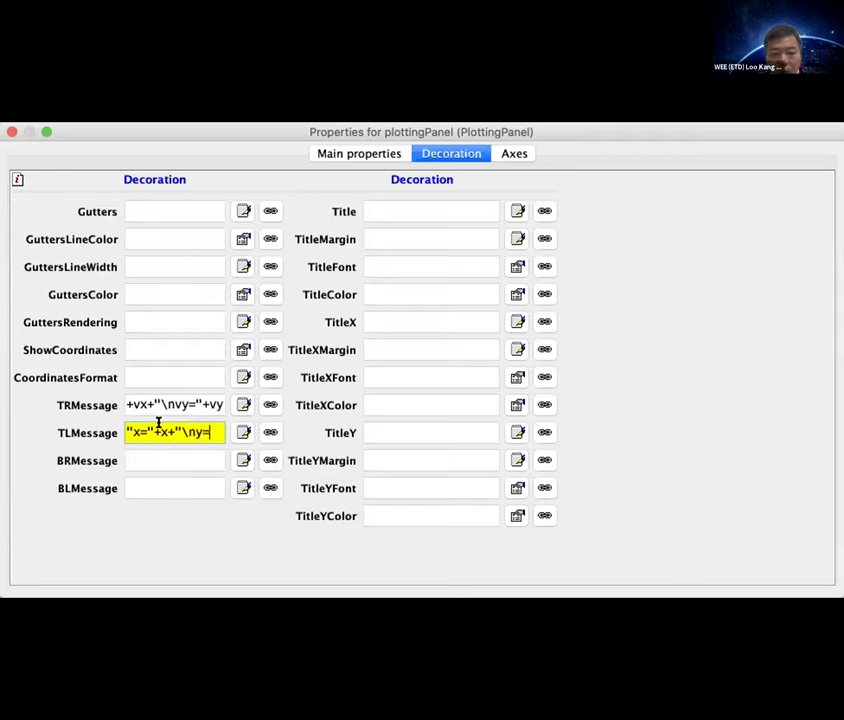
text("+y)
key(Return)
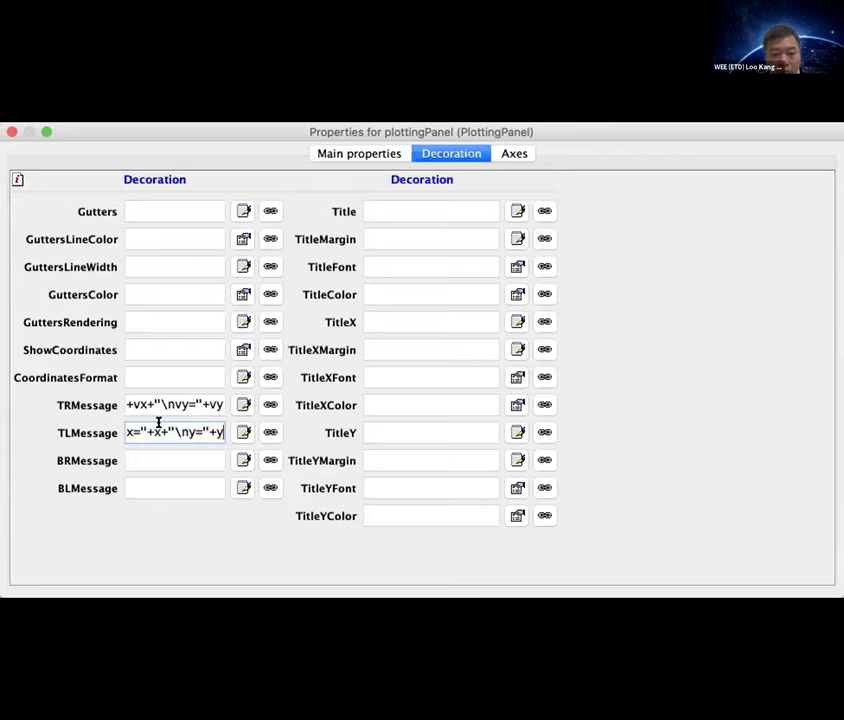
triple_click(158, 425)
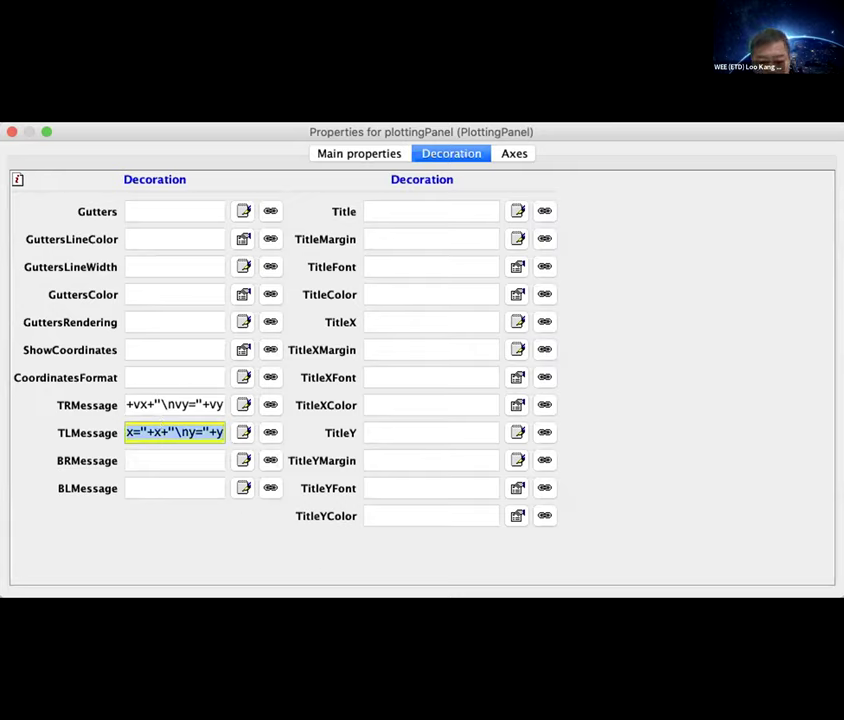
Switch to the browser and move the top ball into the dashed hotzone to check its x and y read-out
key(super+Tab)
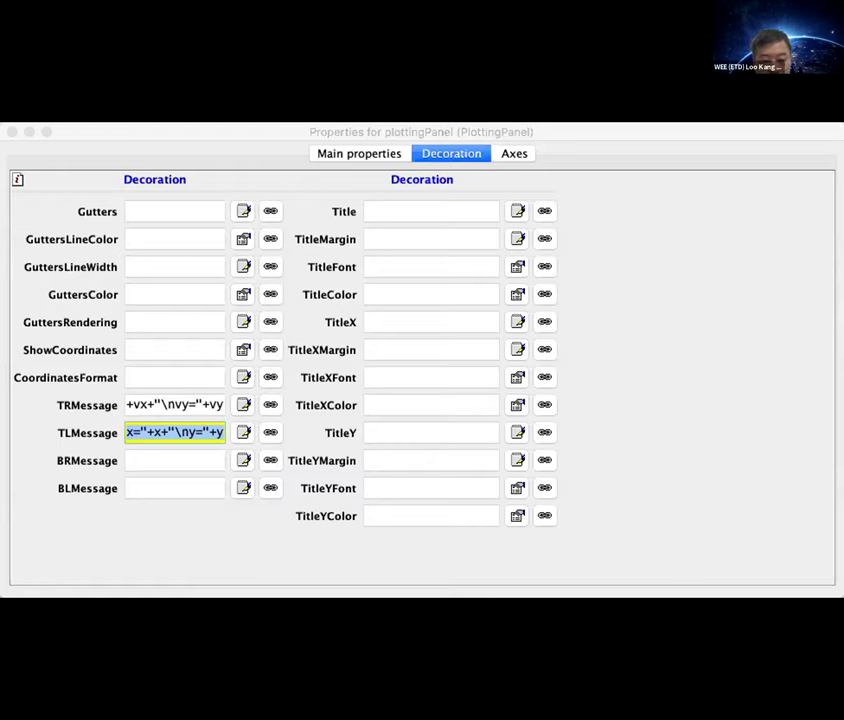
click(793, 350)
key(super+Tab)
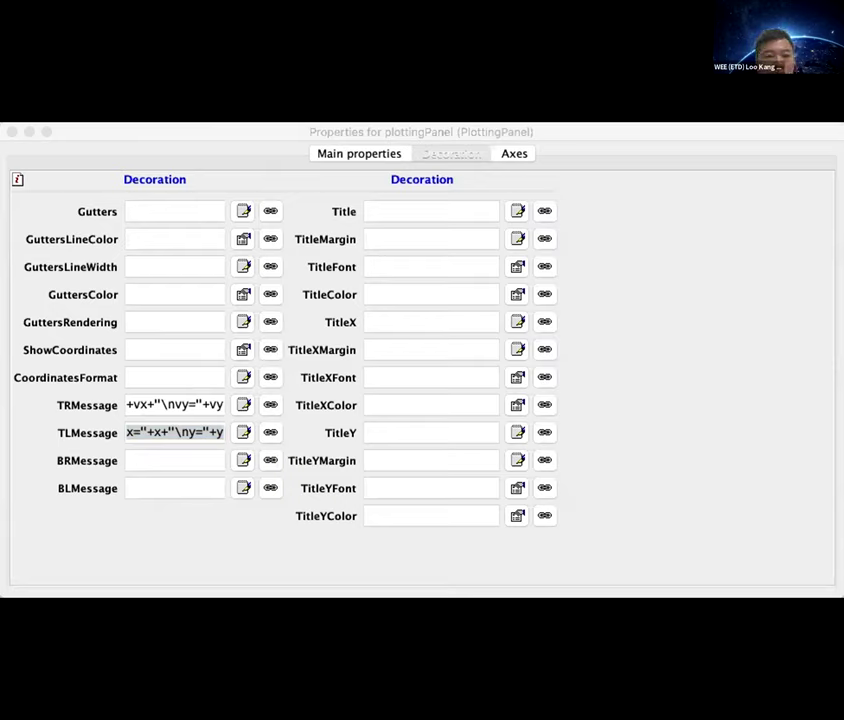
key(super+Tab)
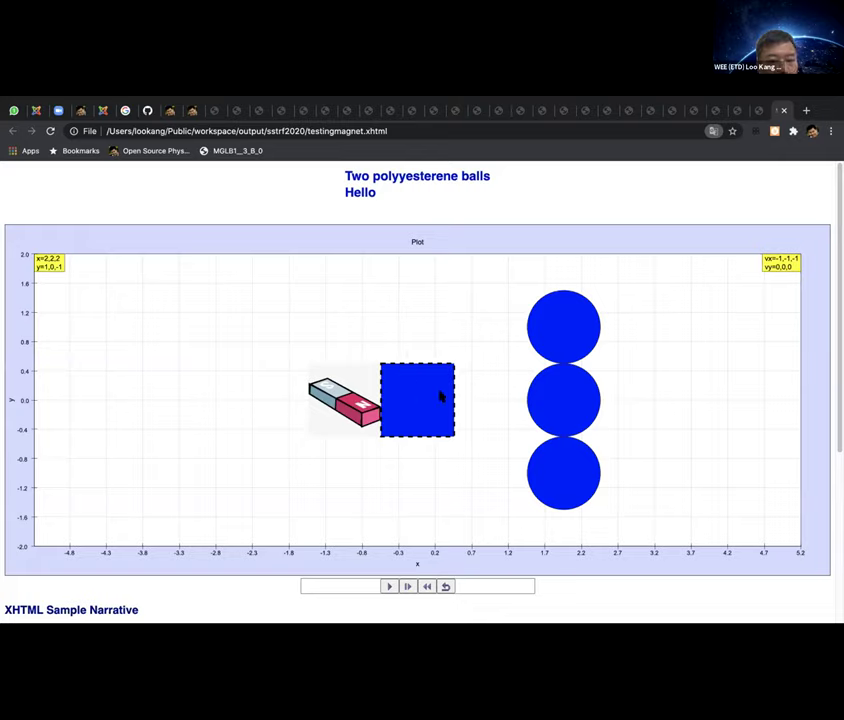
drag(561, 323, 411, 396)
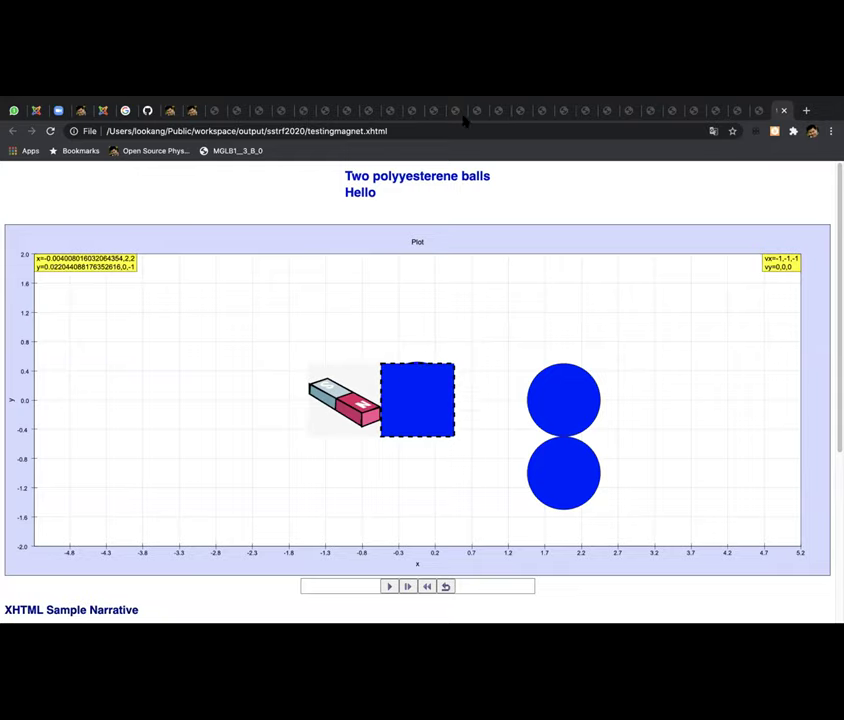
Search the web for "alert()" from the browser tab holding the two bar magnets simulation
click(212, 110)
click(155, 130)
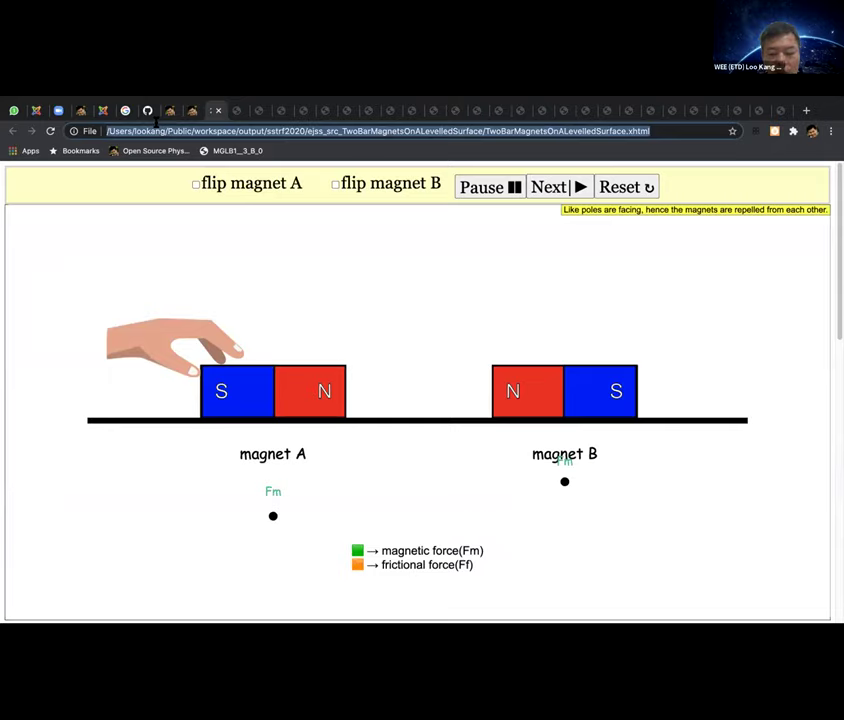
text(aleet())
key(Left)
key(Left)
key(Left)
key(BackSpace)
text(r)
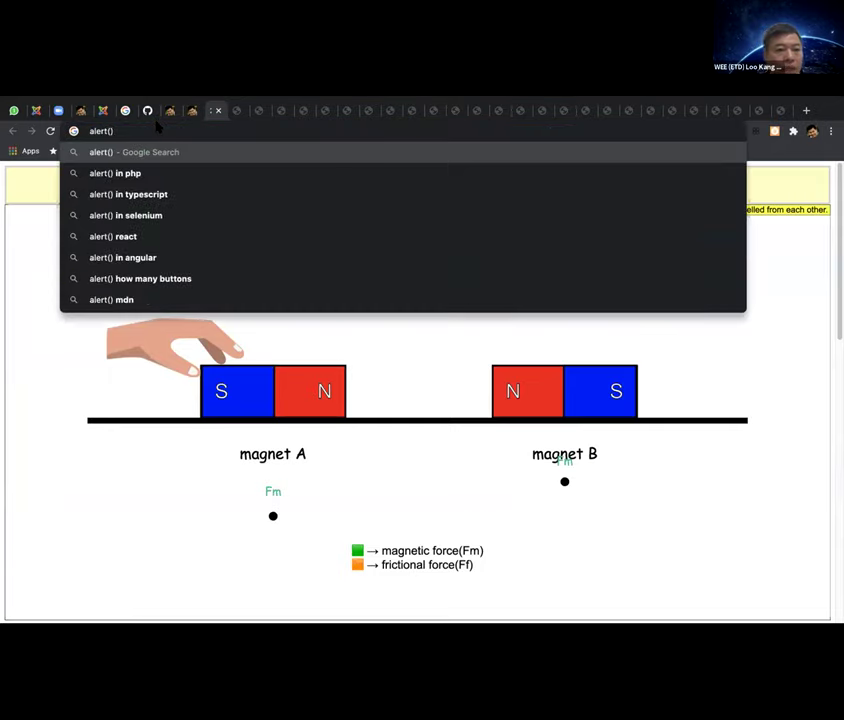
key(Return)
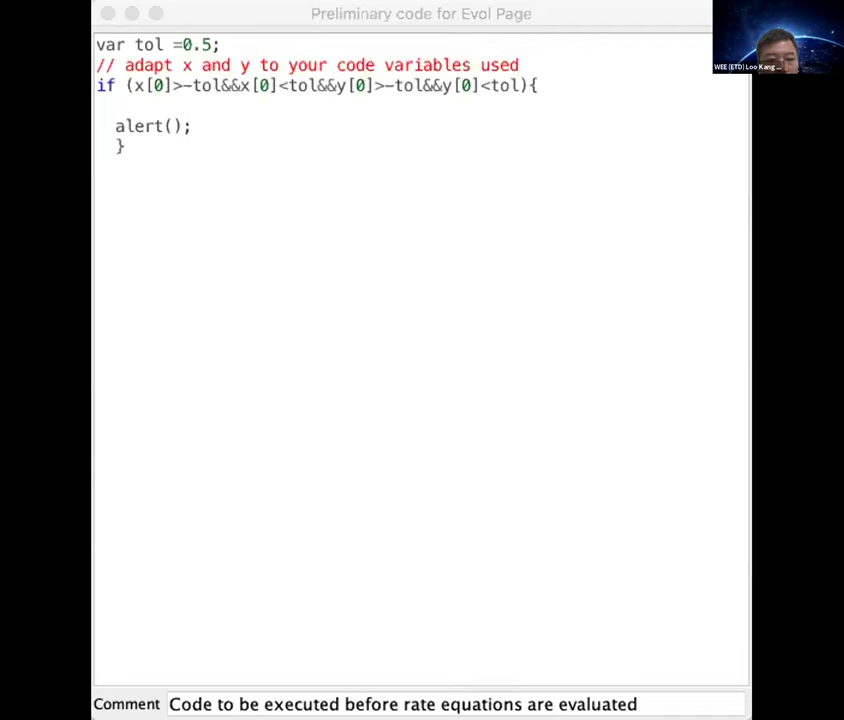
key(super+w)
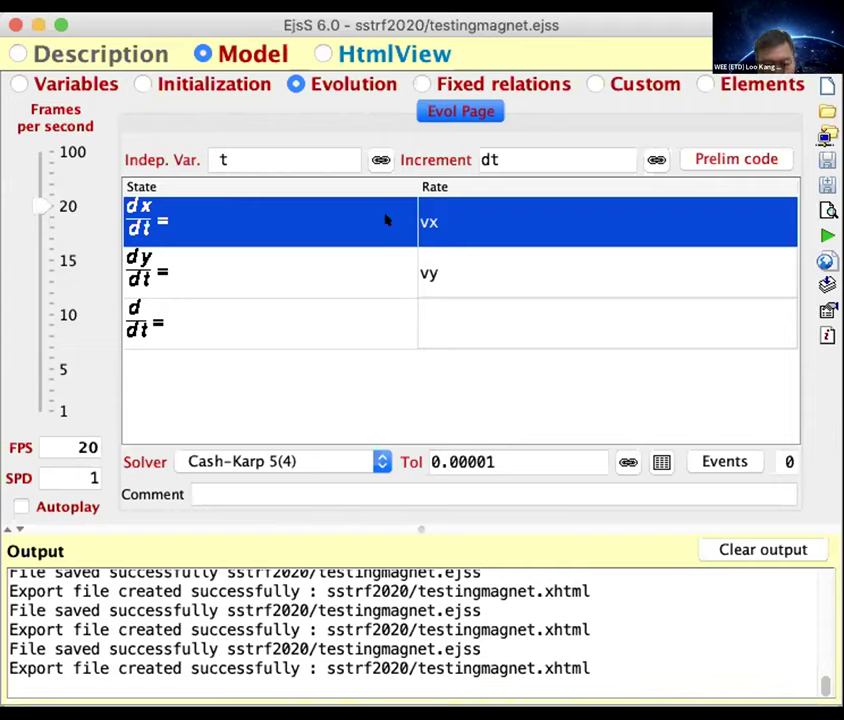
click(239, 148)
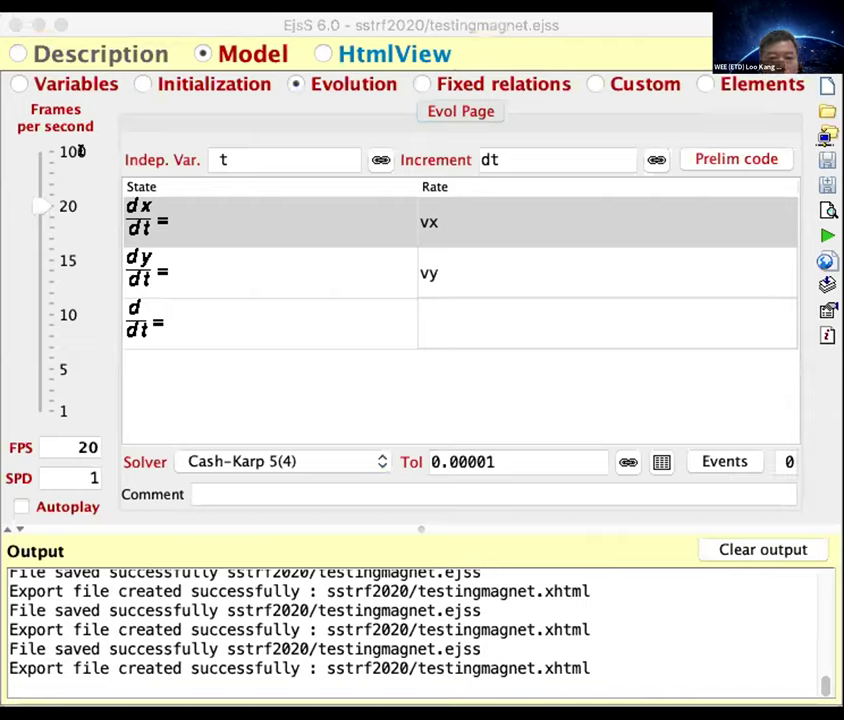
key(super+Tab)
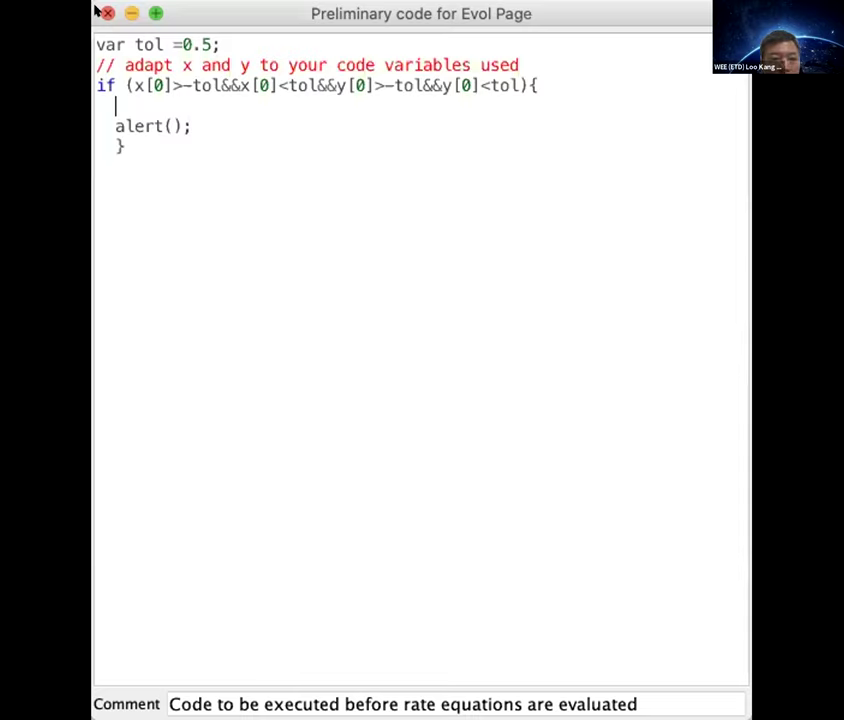
Switch to the browser, run the simulation, pause and resume it, and move the top ball onto the dashed hotzone while it plays
key(super+Tab)
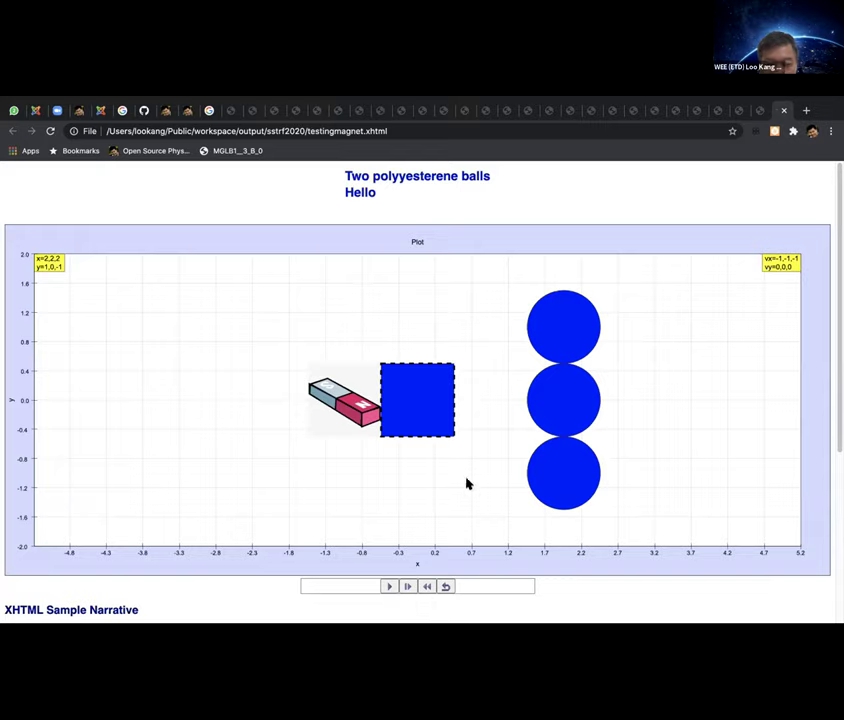
click(386, 585)
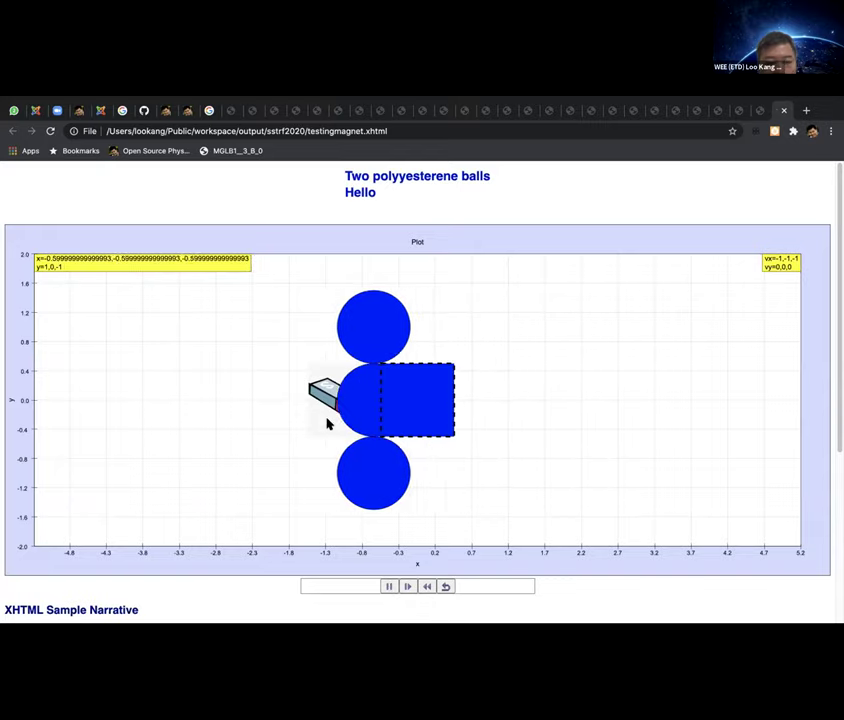
click(389, 586)
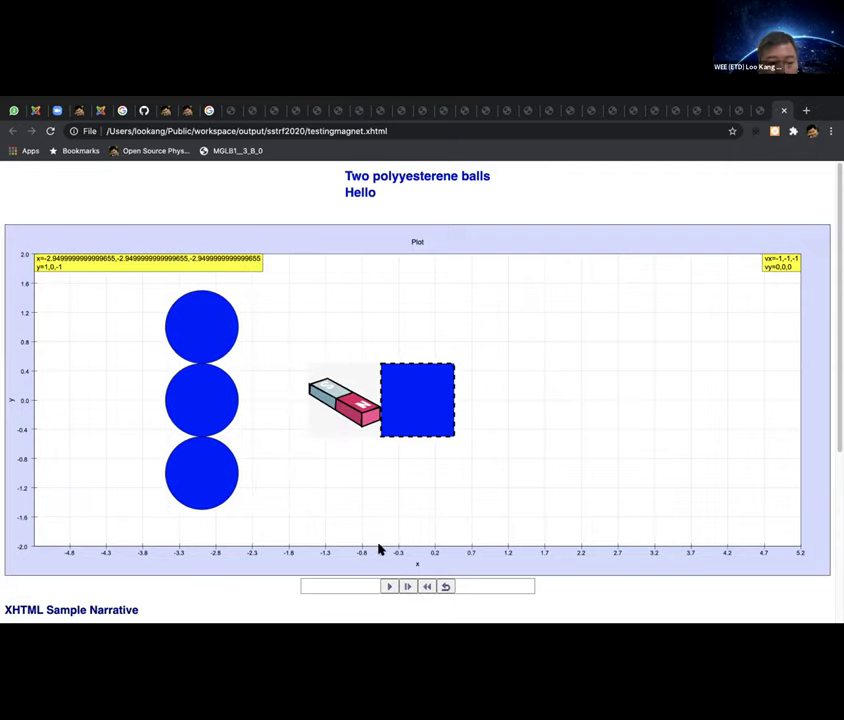
click(389, 586)
drag(120, 330, 418, 390)
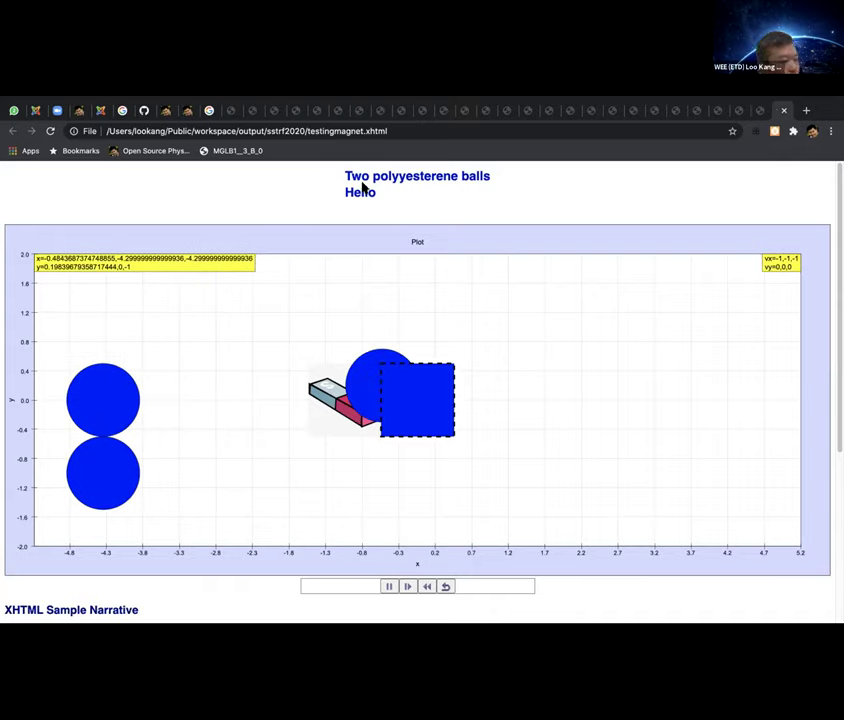